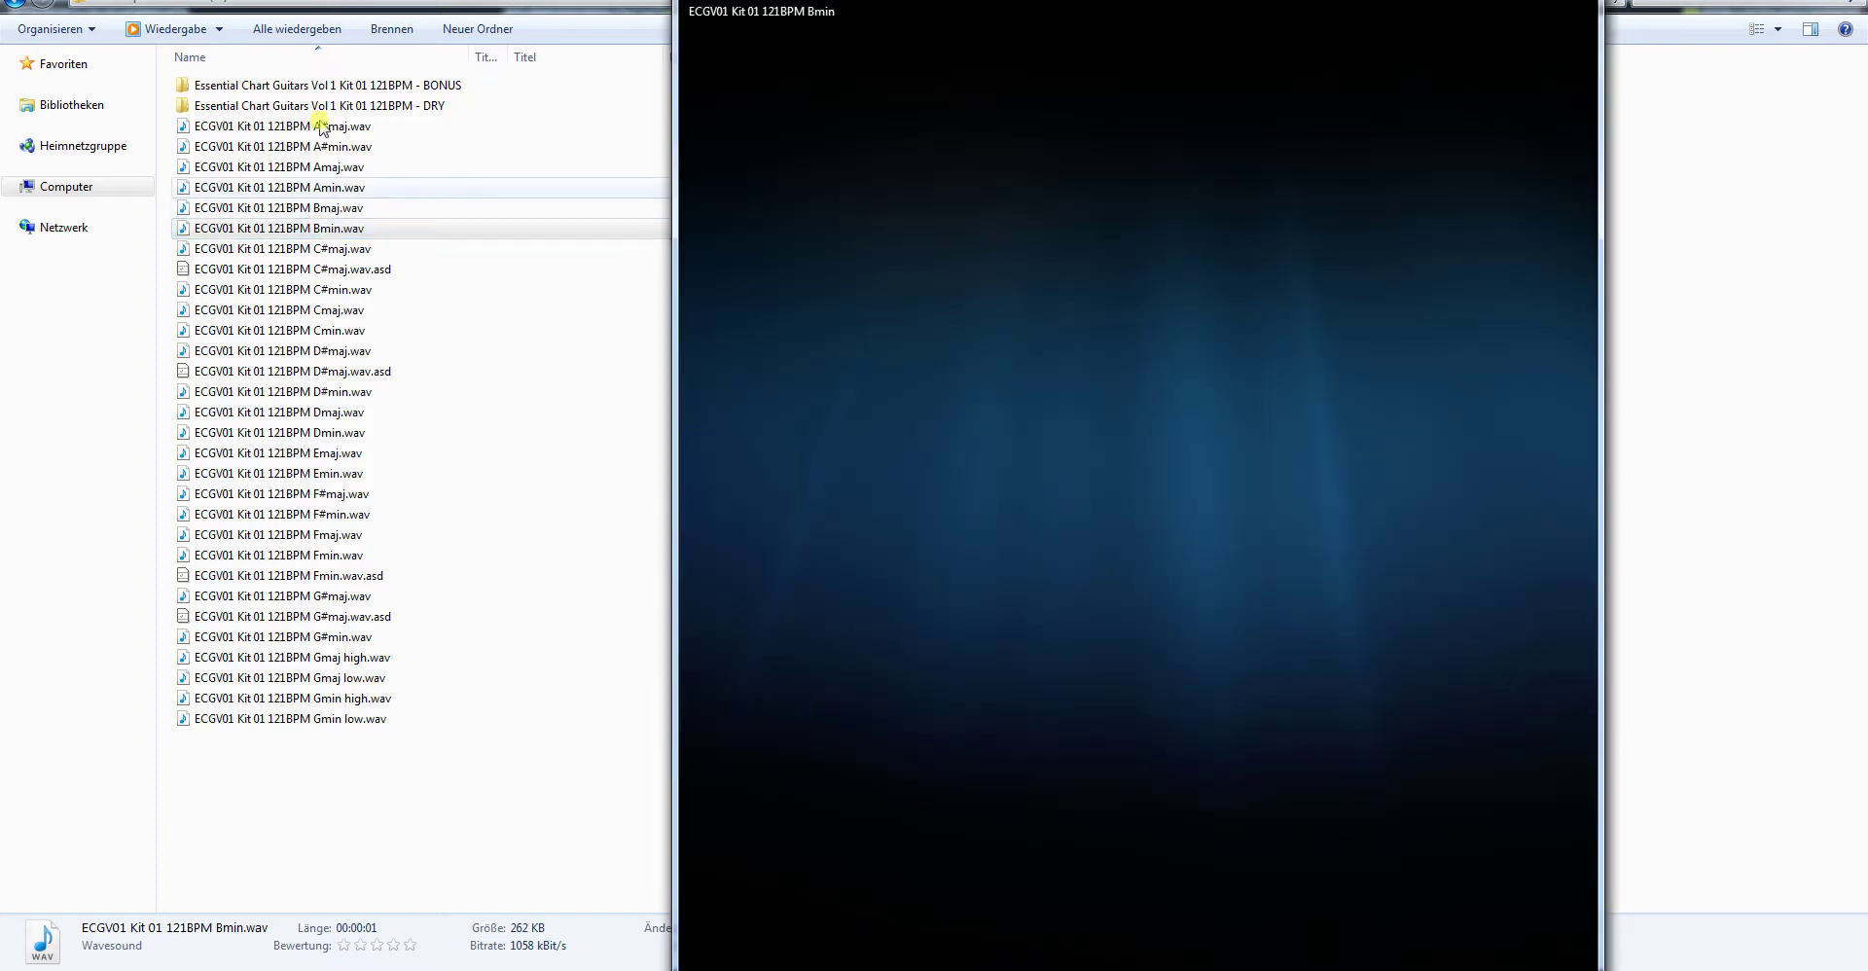
# Browse the Kit 01 121BPM DRY folder, play its Amin sample, and open the BONUS folder's MIDI subfolder
pyautogui.click(319, 87)
pyautogui.click(316, 105)
pyautogui.click(321, 127)
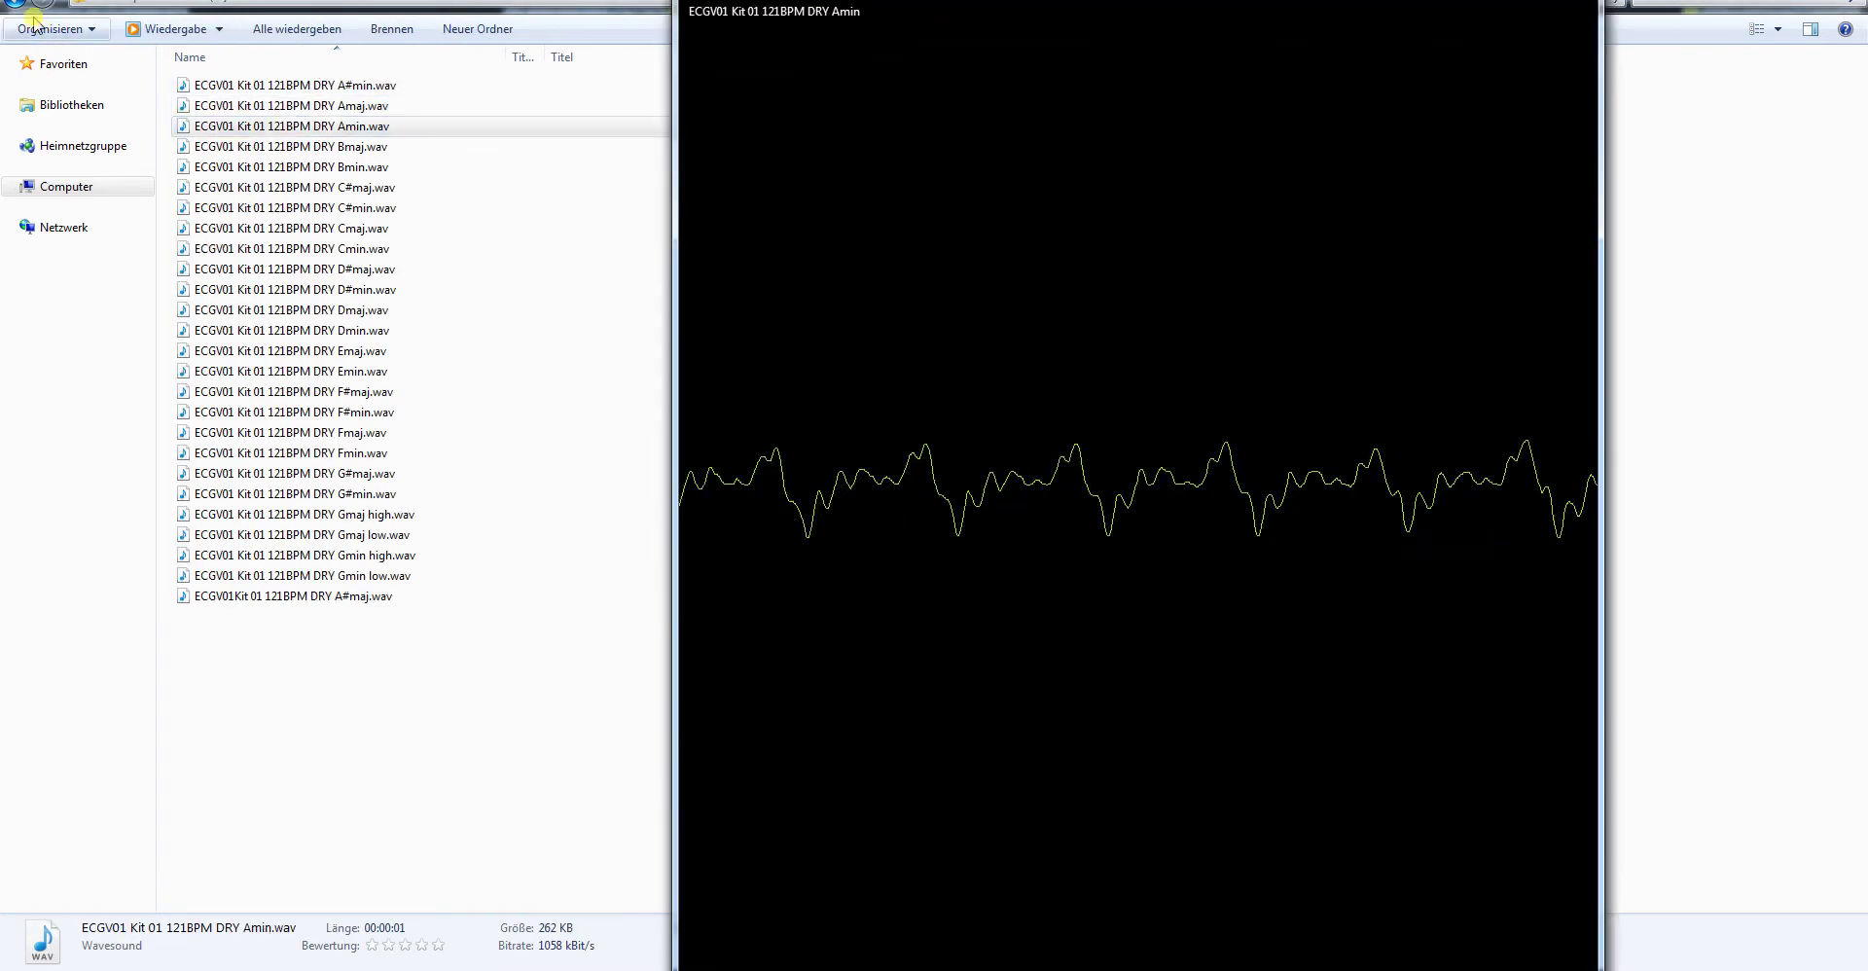
pyautogui.press('BackSpace')
pyautogui.doubleClick(252, 87)
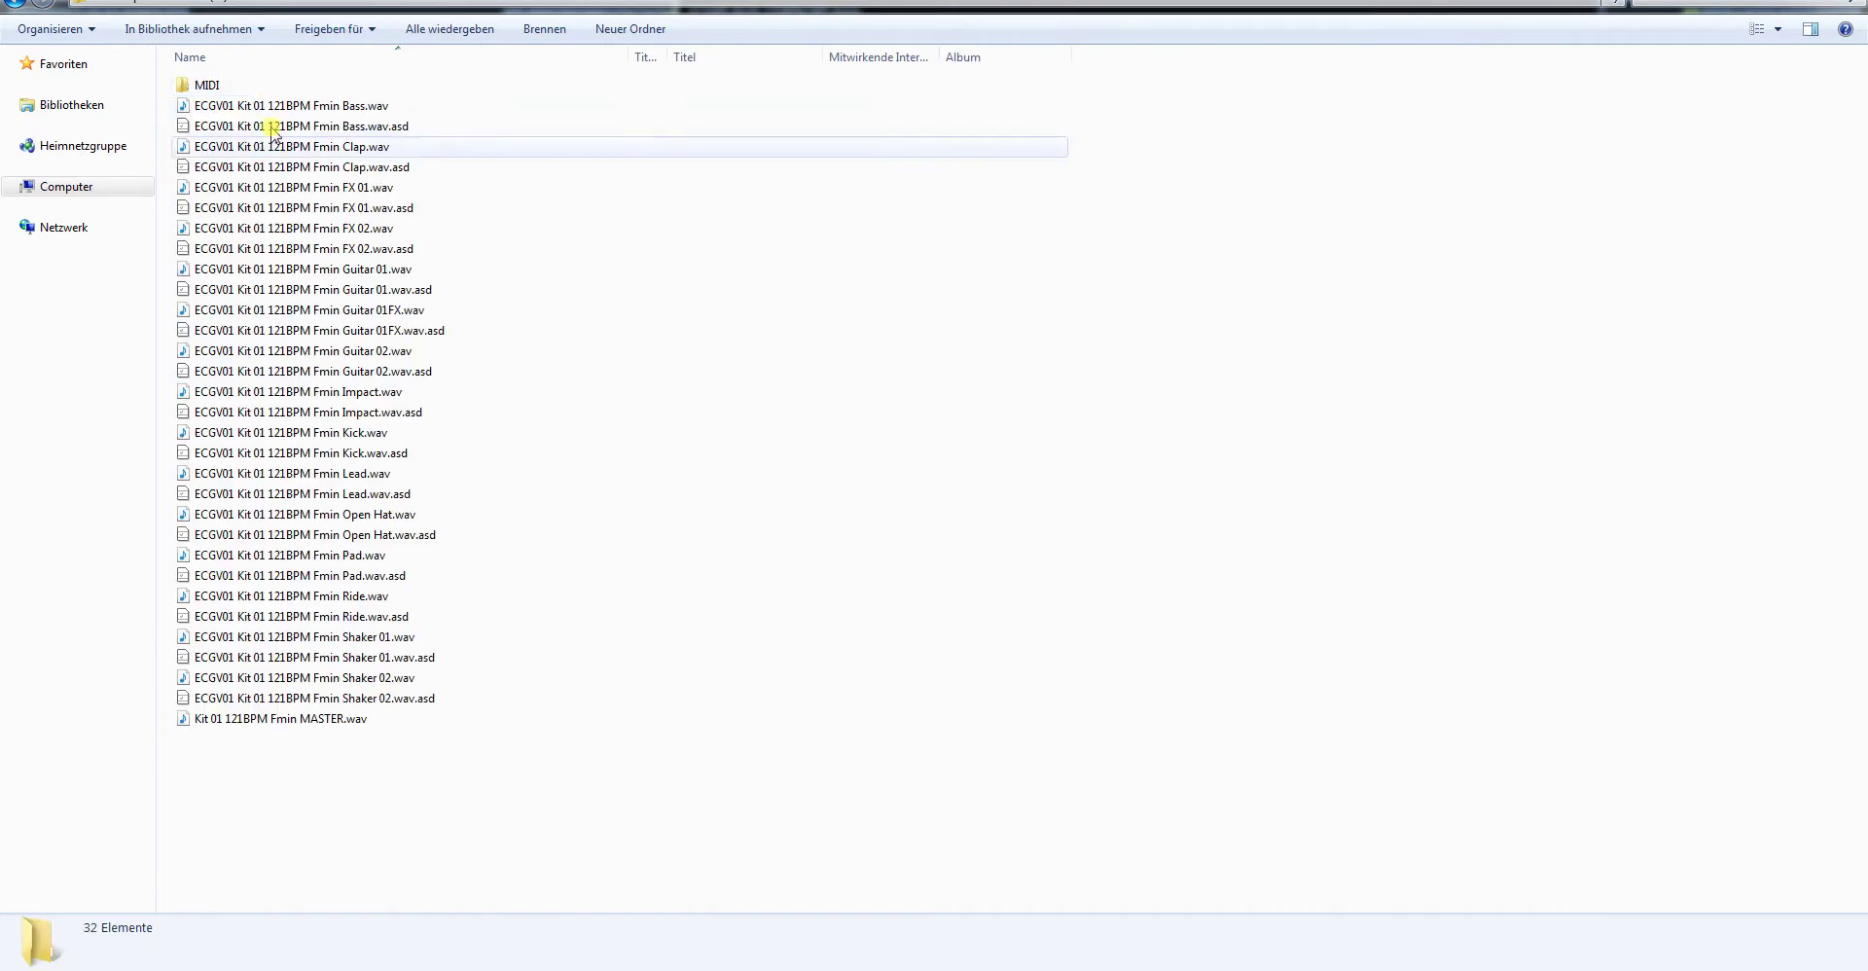
pyautogui.doubleClick(204, 86)
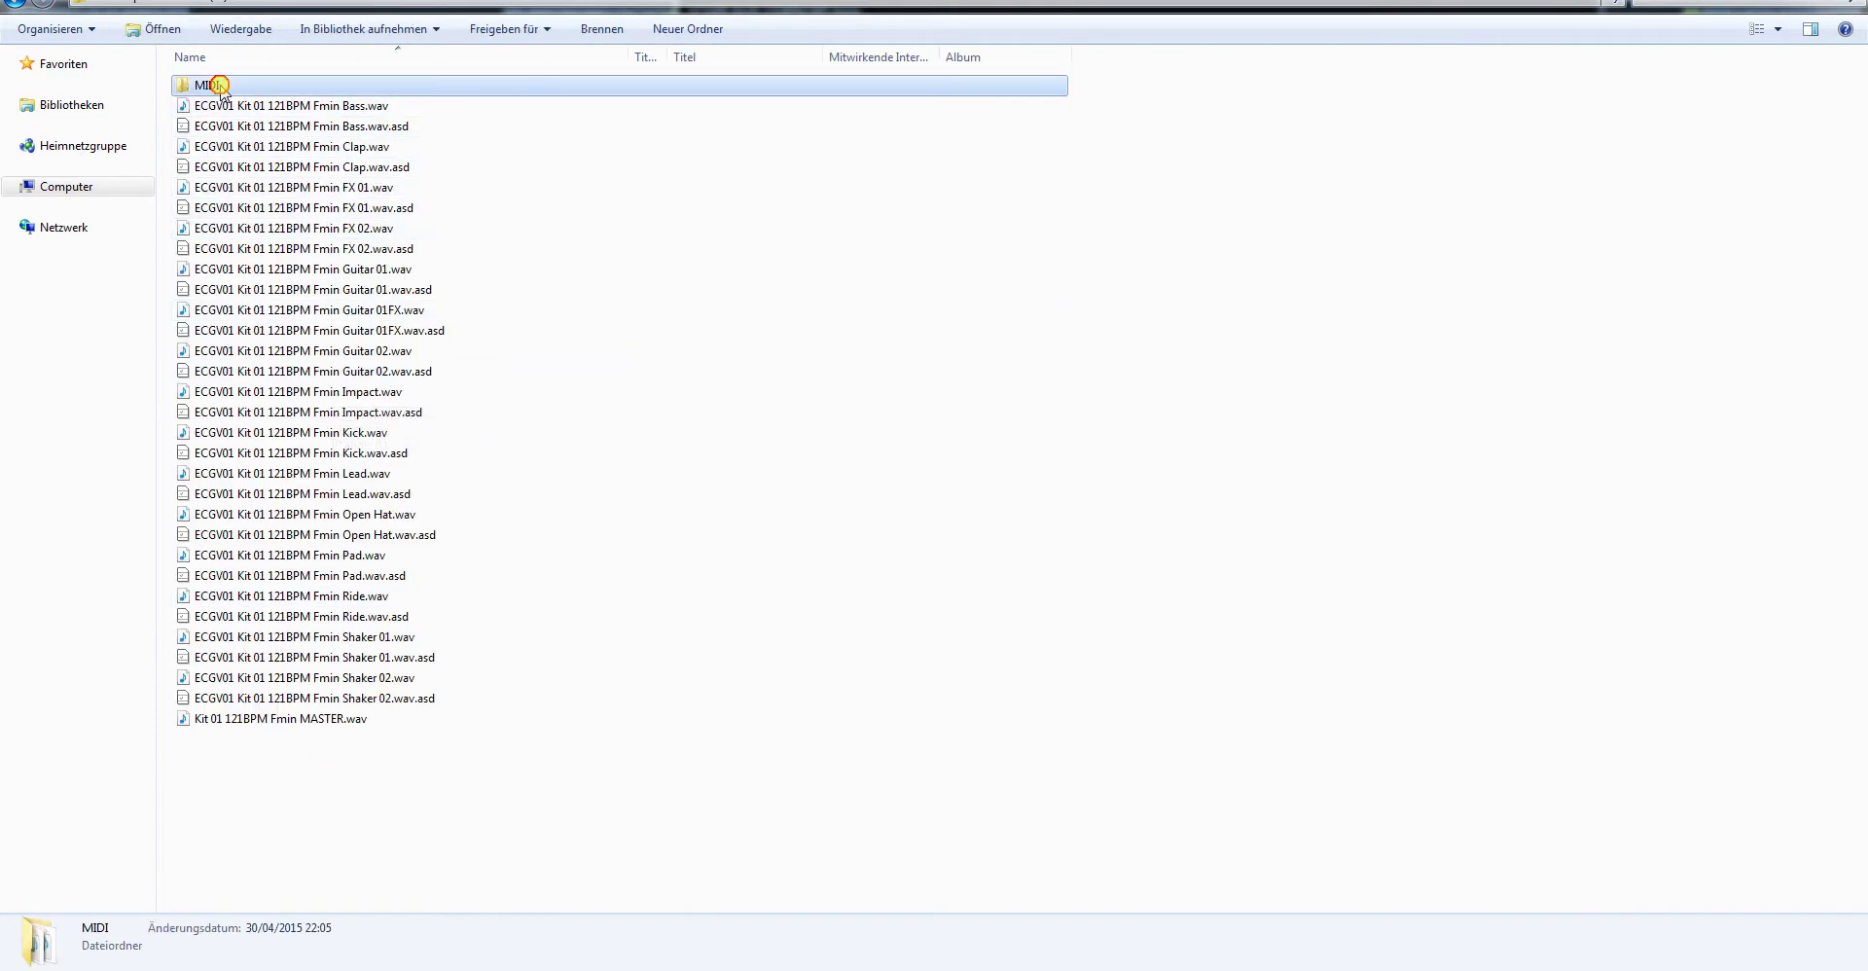
# Open the Kit 02 120BPM folder and its DRY subfolder, playing the A#maj sample from each
pyautogui.click(12, 6)
pyautogui.click(12, 6)
pyautogui.doubleClick(331, 109)
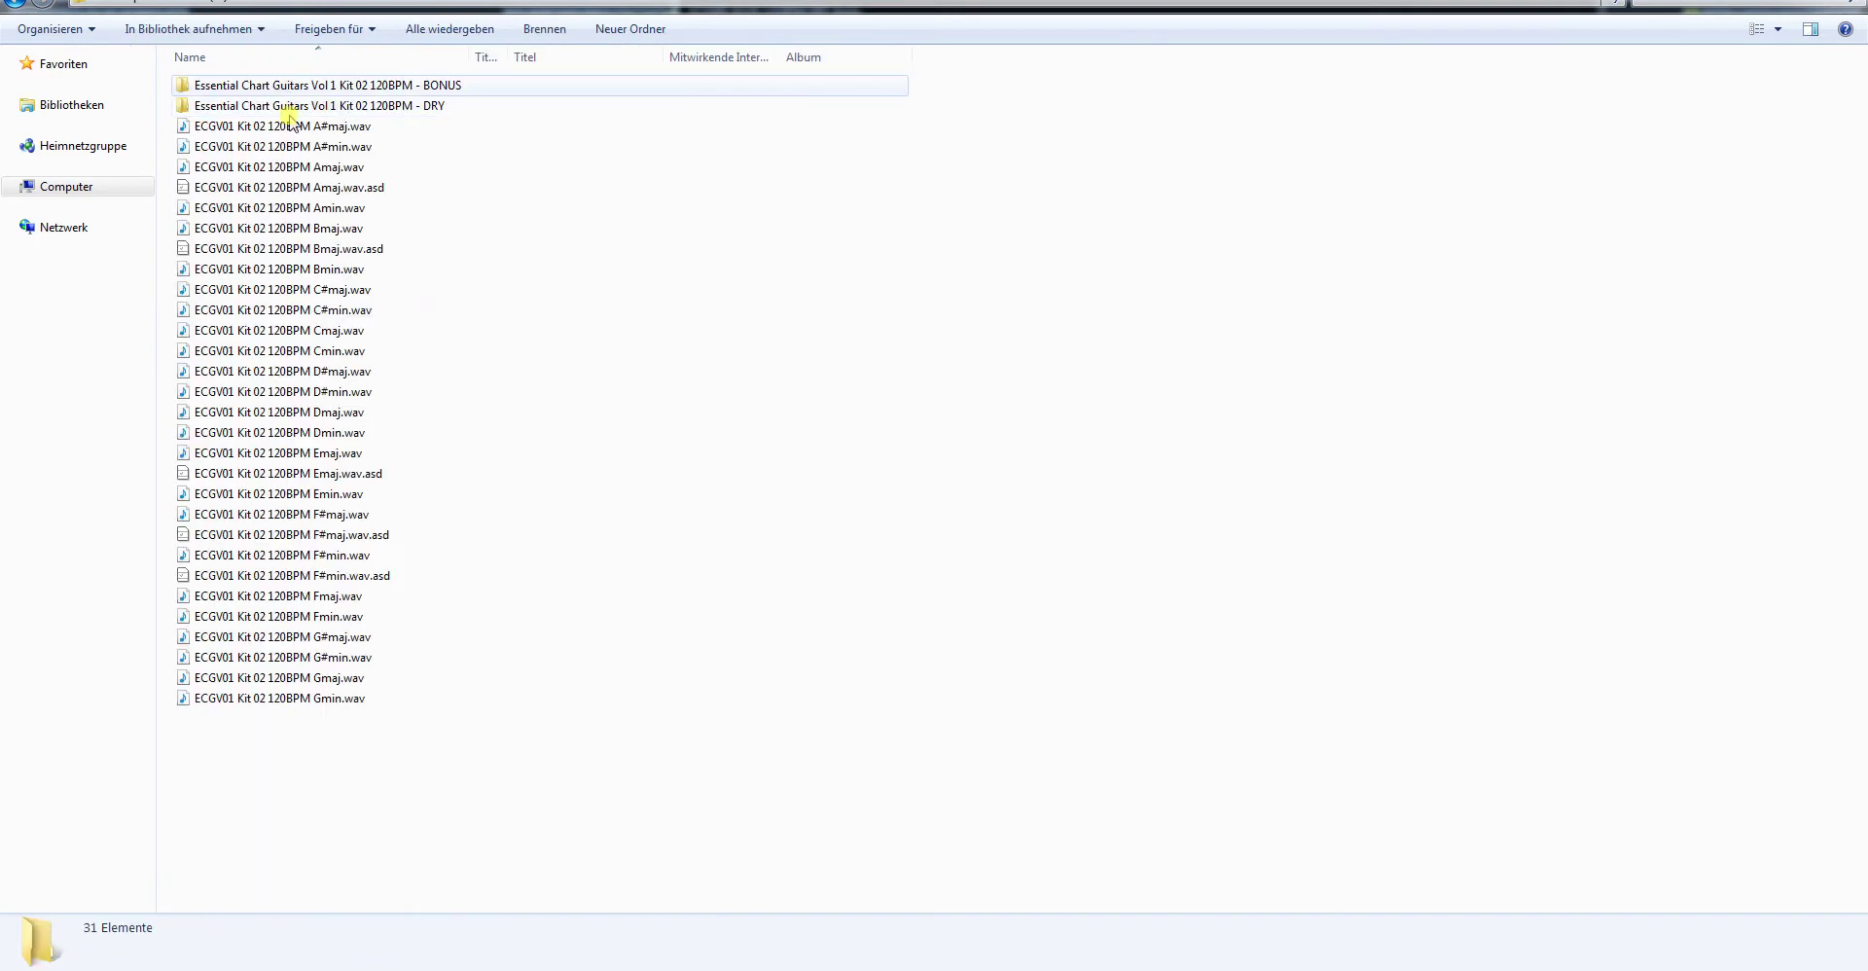
pyautogui.doubleClick(299, 126)
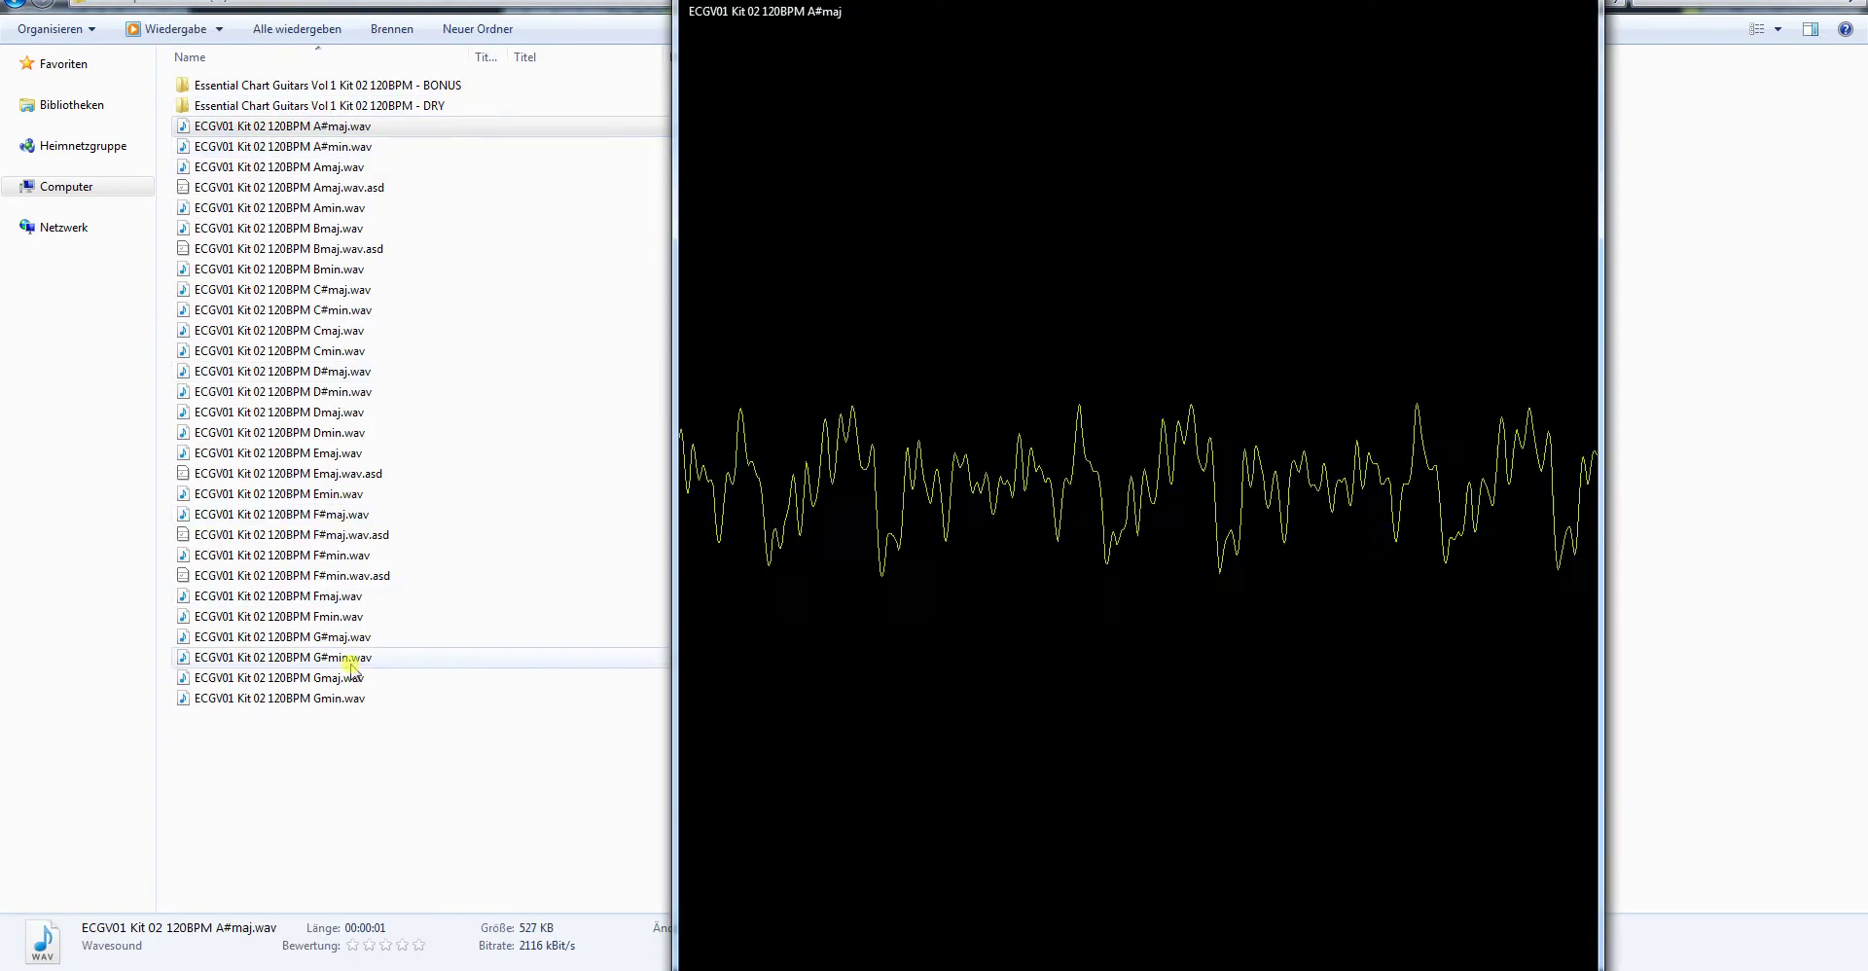
pyautogui.doubleClick(416, 107)
pyautogui.doubleClick(238, 87)
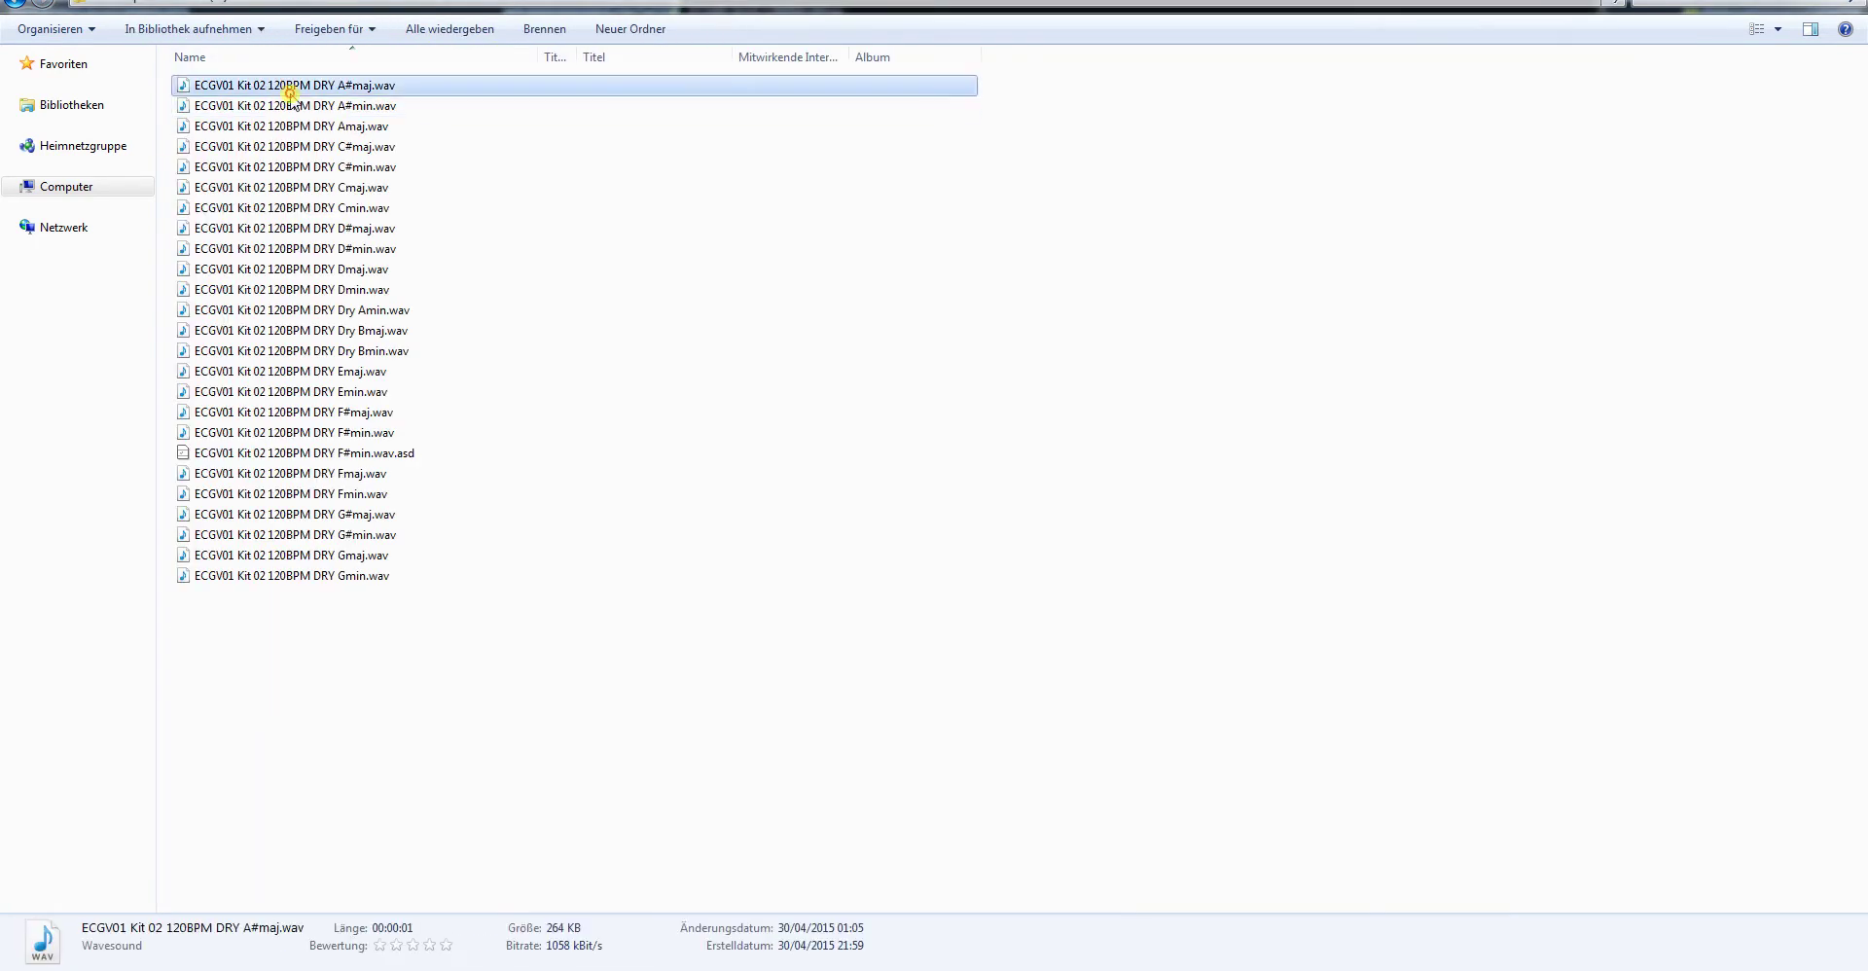
# Open the Kit 02 120BPM BONUS folder and its MIDI subfolder
pyautogui.click(17, 12)
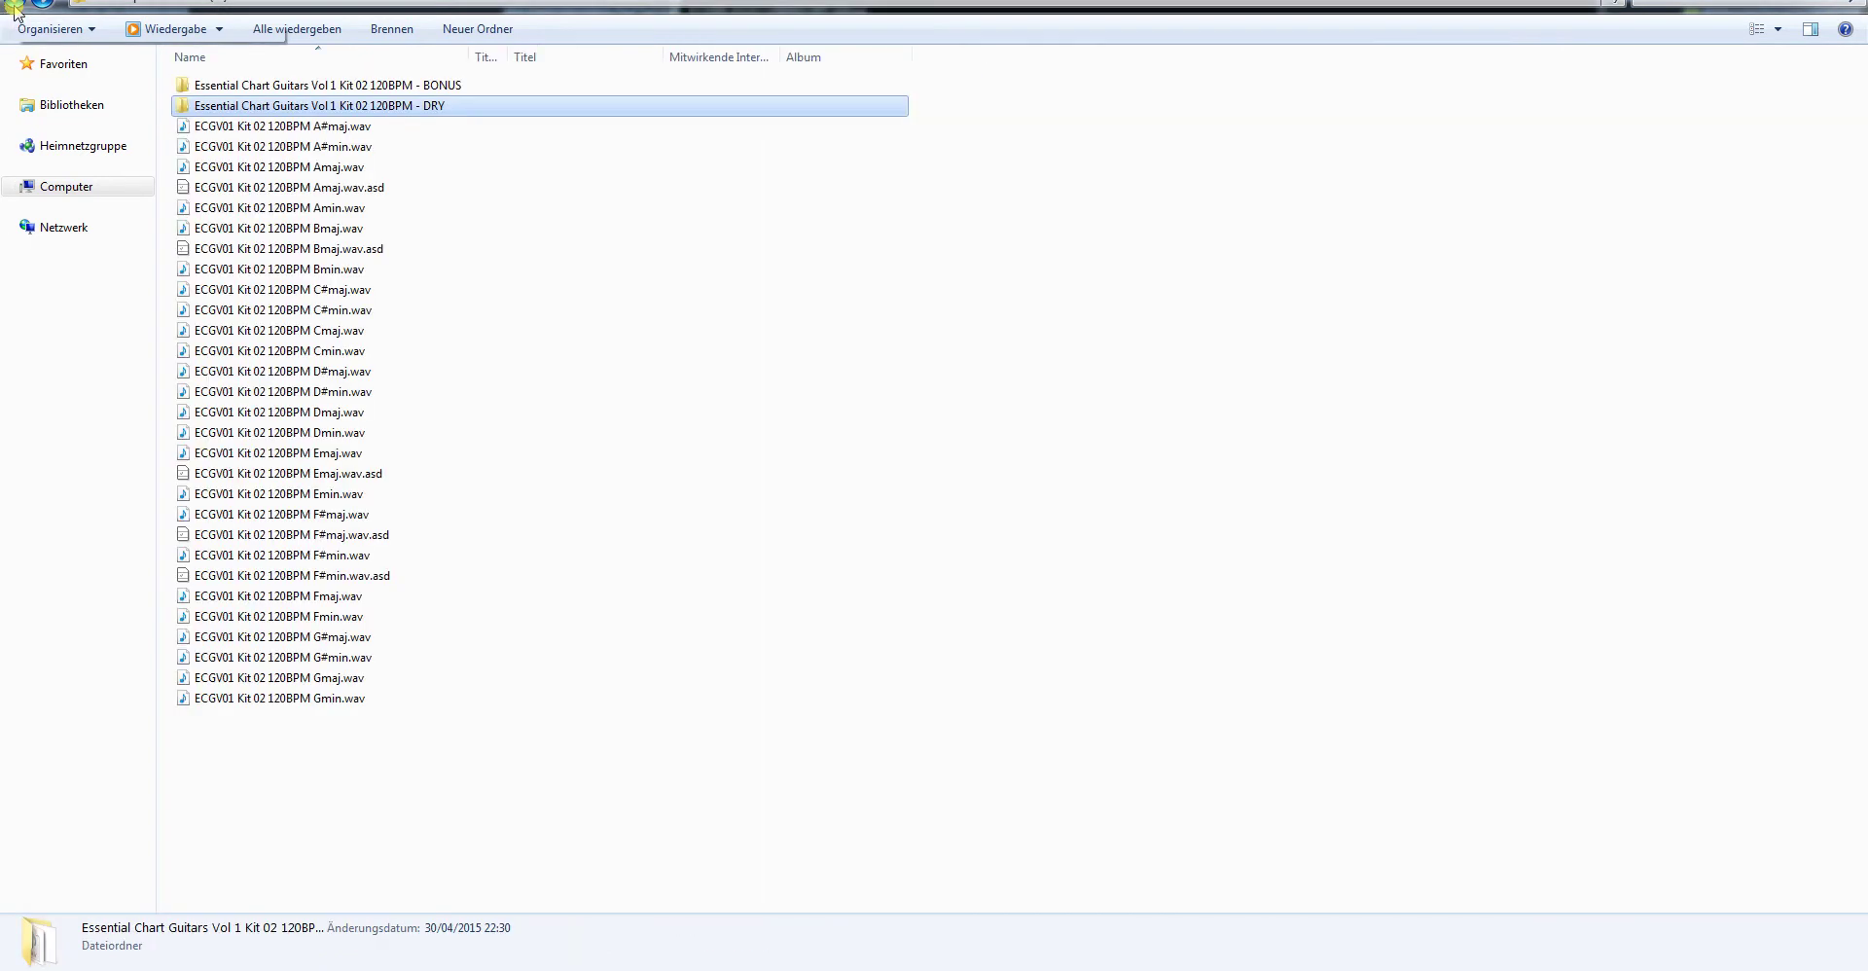
pyautogui.doubleClick(330, 86)
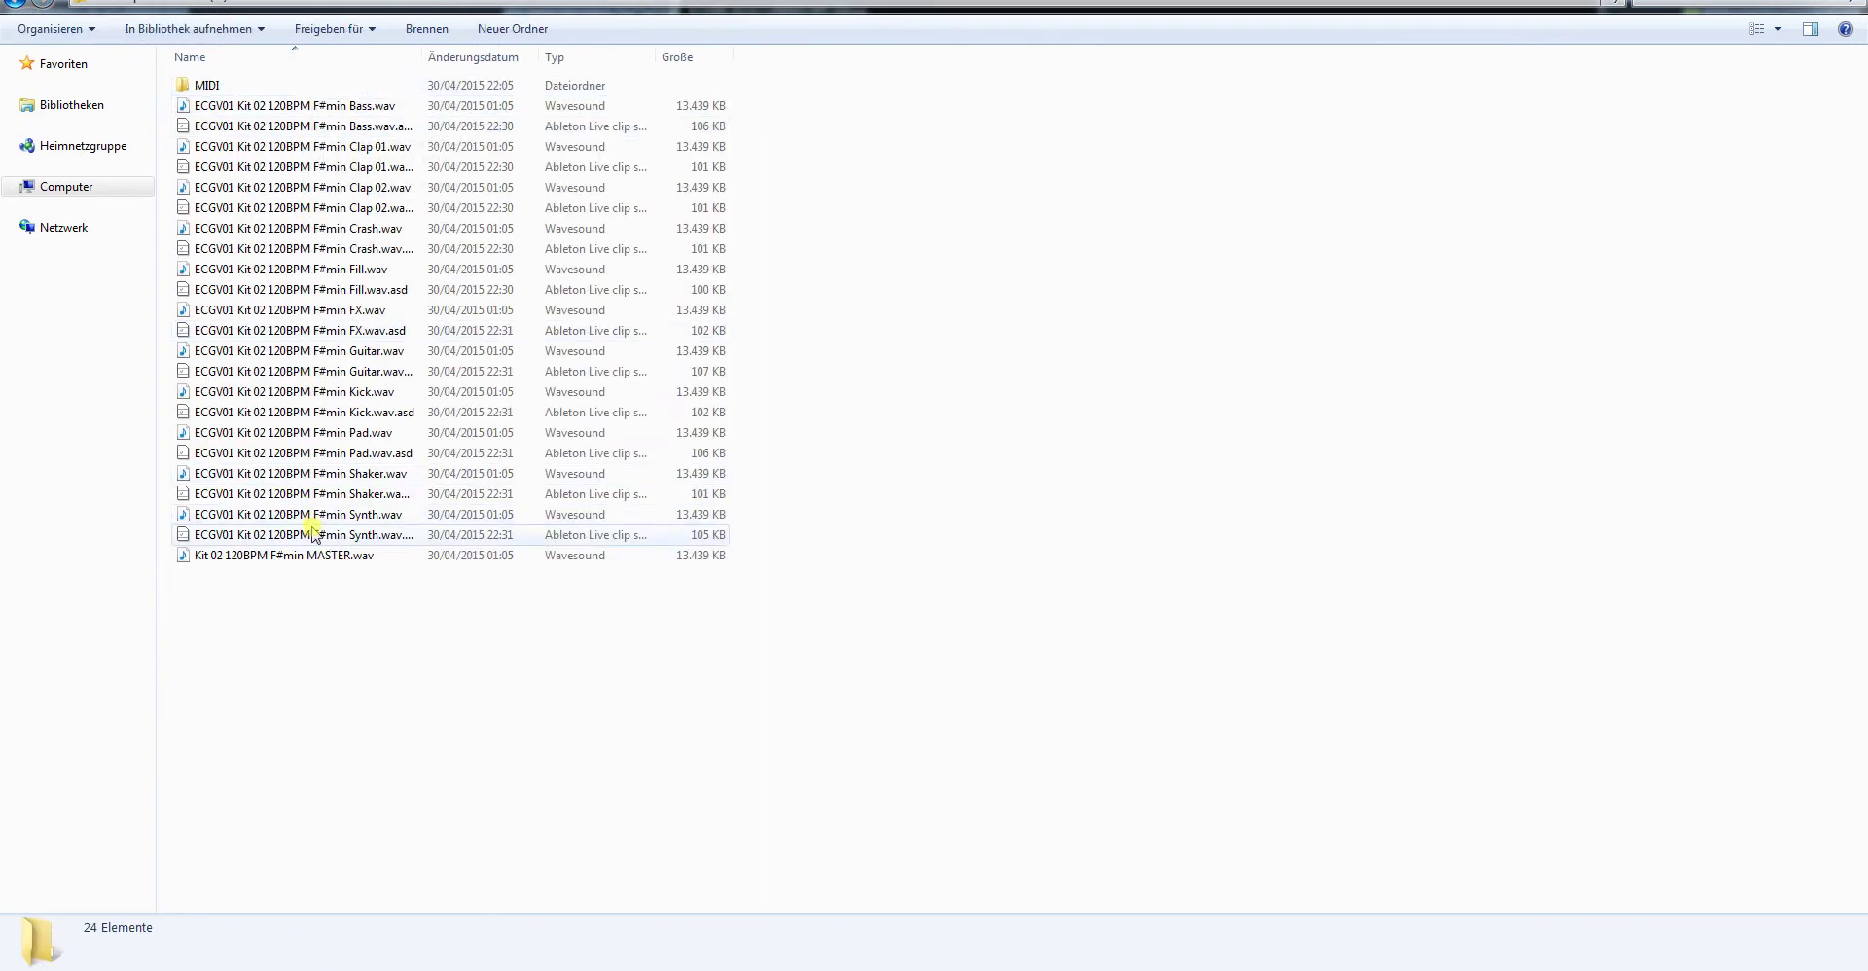
pyautogui.doubleClick(255, 85)
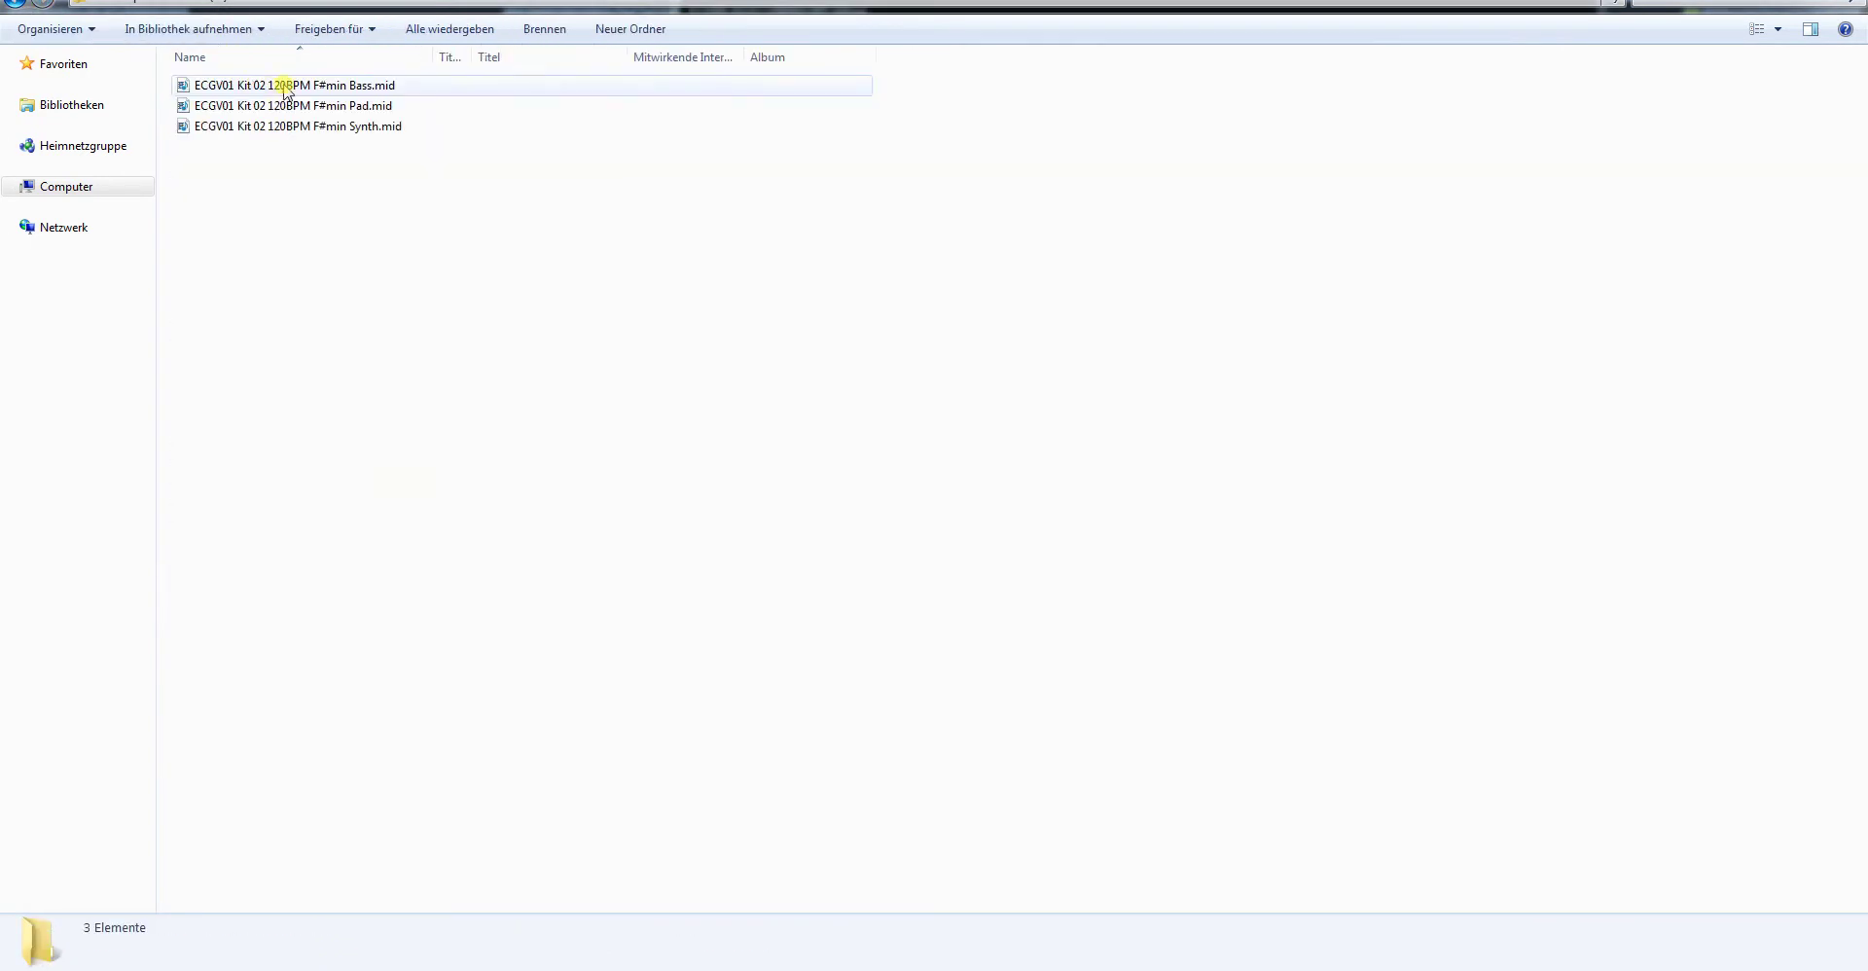
# Open the Kit 03 124BPM folder and play the A#maj, A#min, Amaj and Amin samples one after another
pyautogui.click(12, 9)
pyautogui.click(11, 9)
pyautogui.click(12, 9)
pyautogui.doubleClick(362, 128)
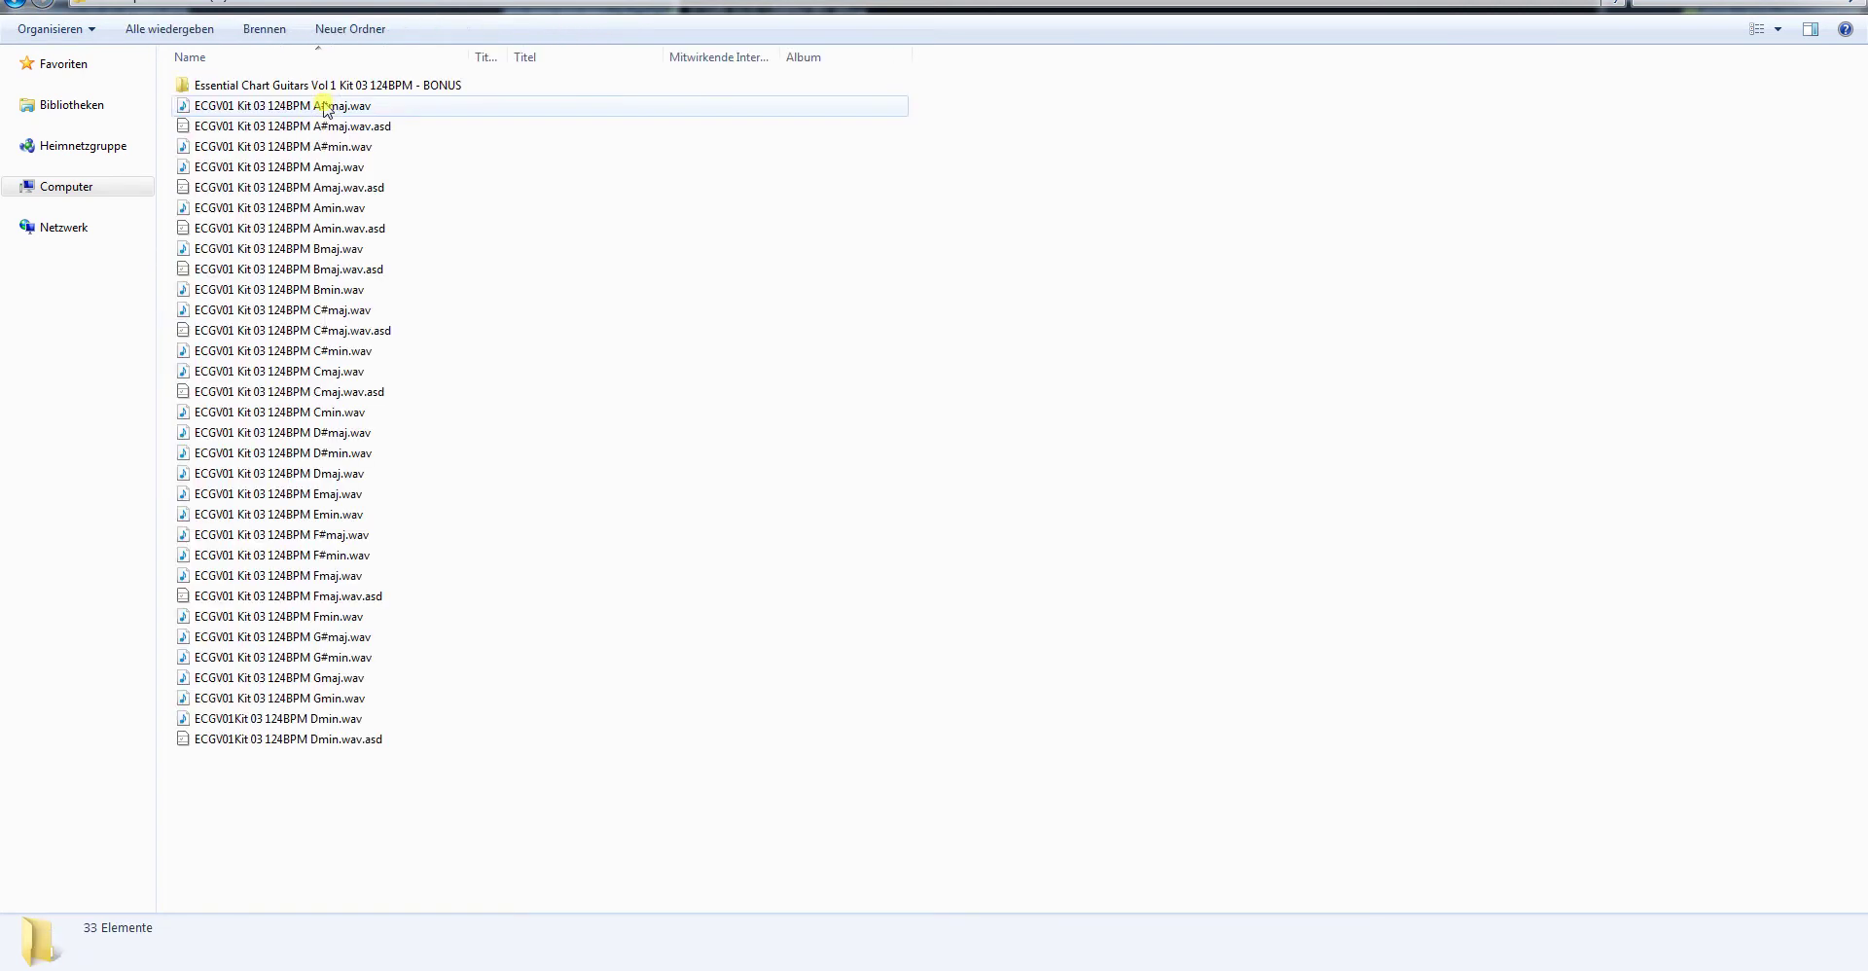
pyautogui.doubleClick(318, 109)
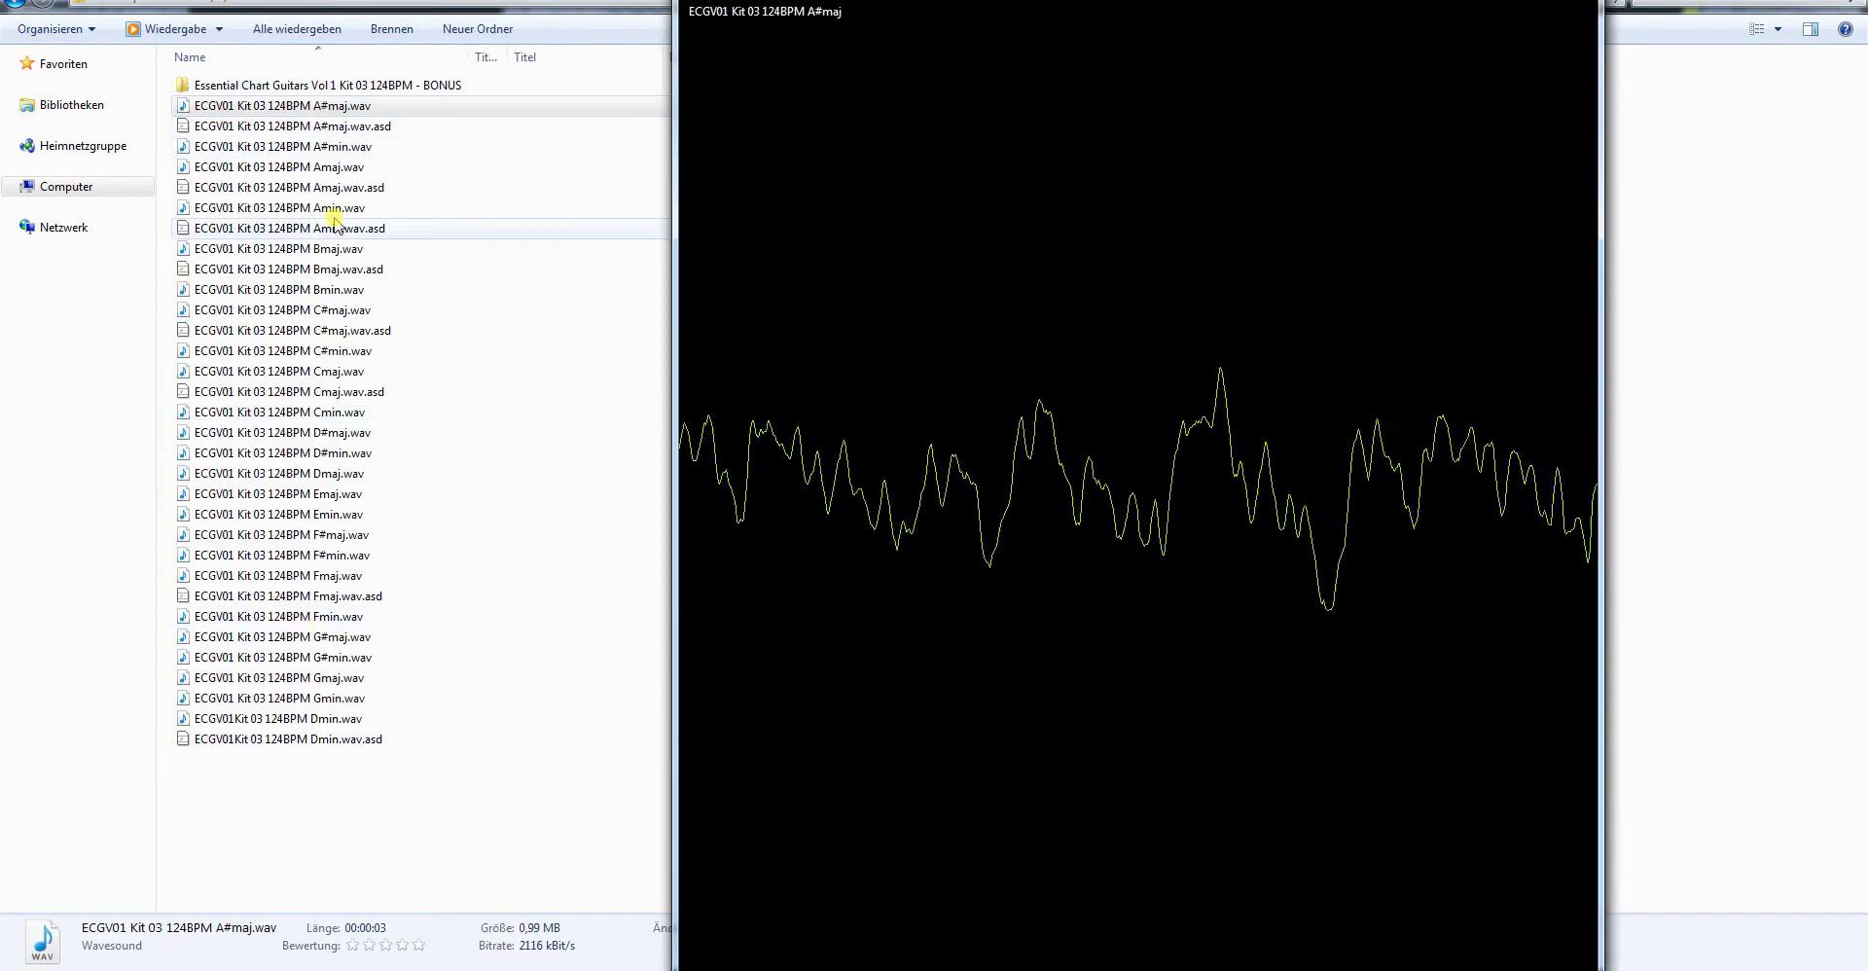
pyautogui.doubleClick(336, 148)
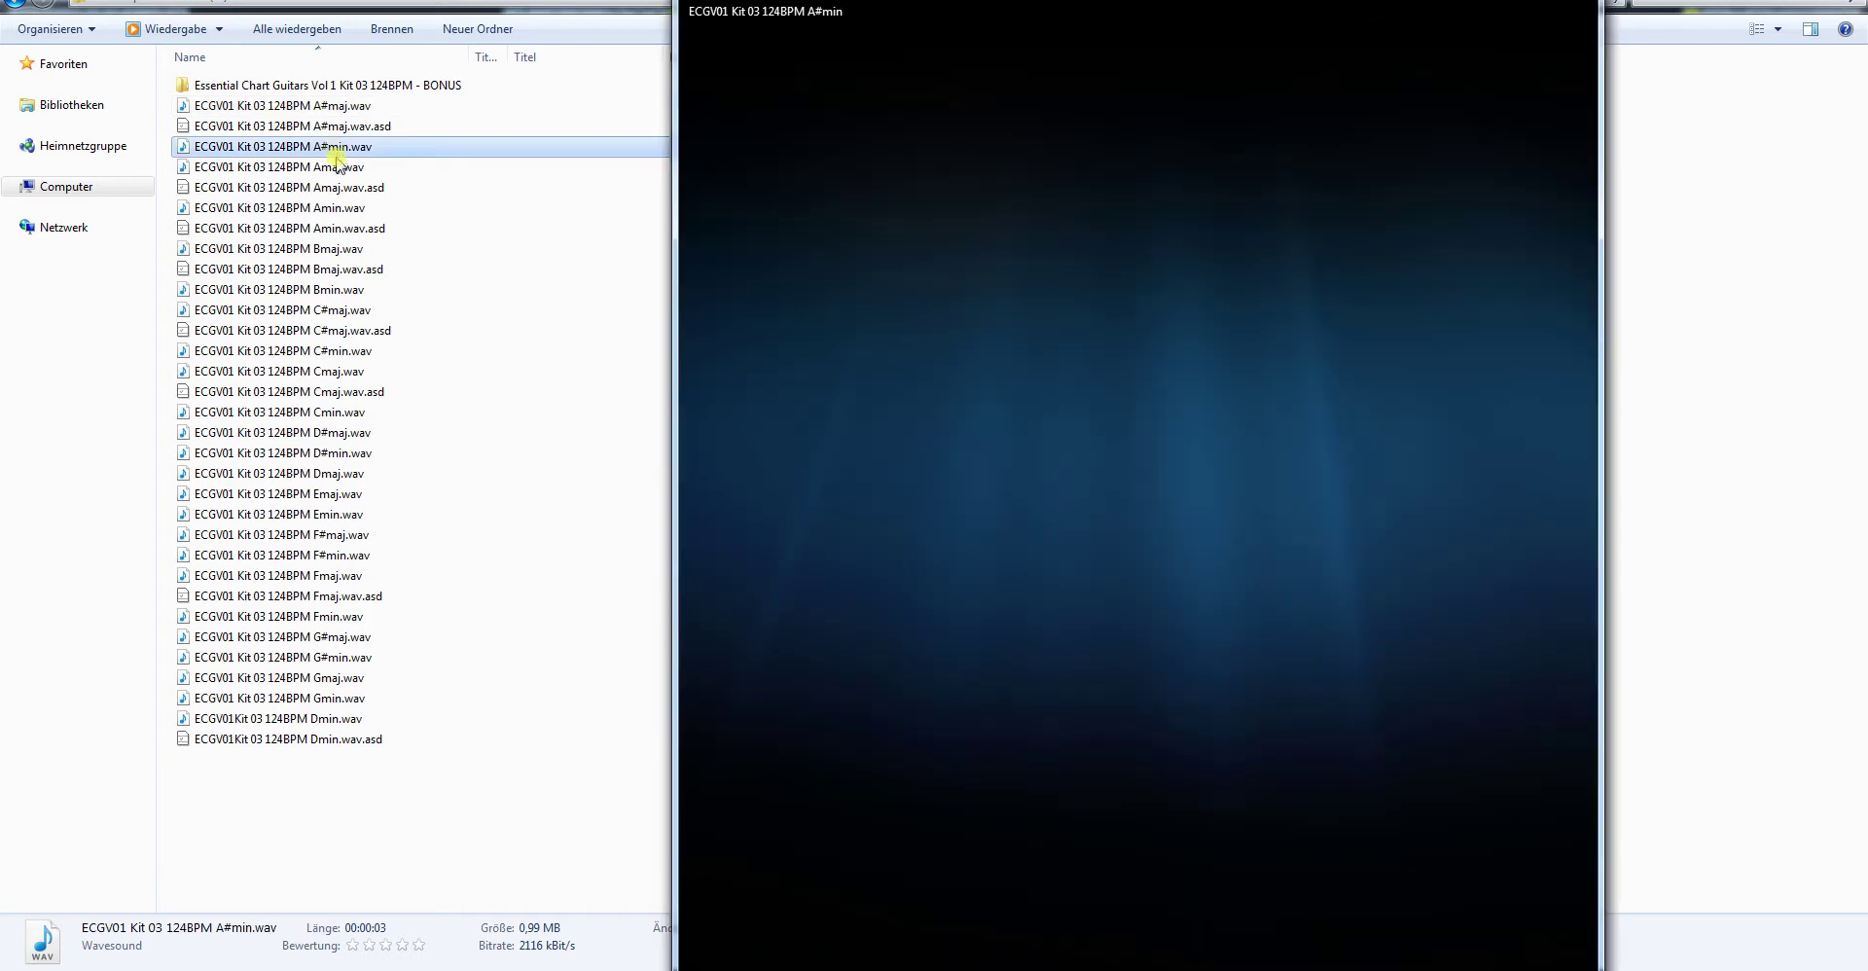
pyautogui.doubleClick(342, 170)
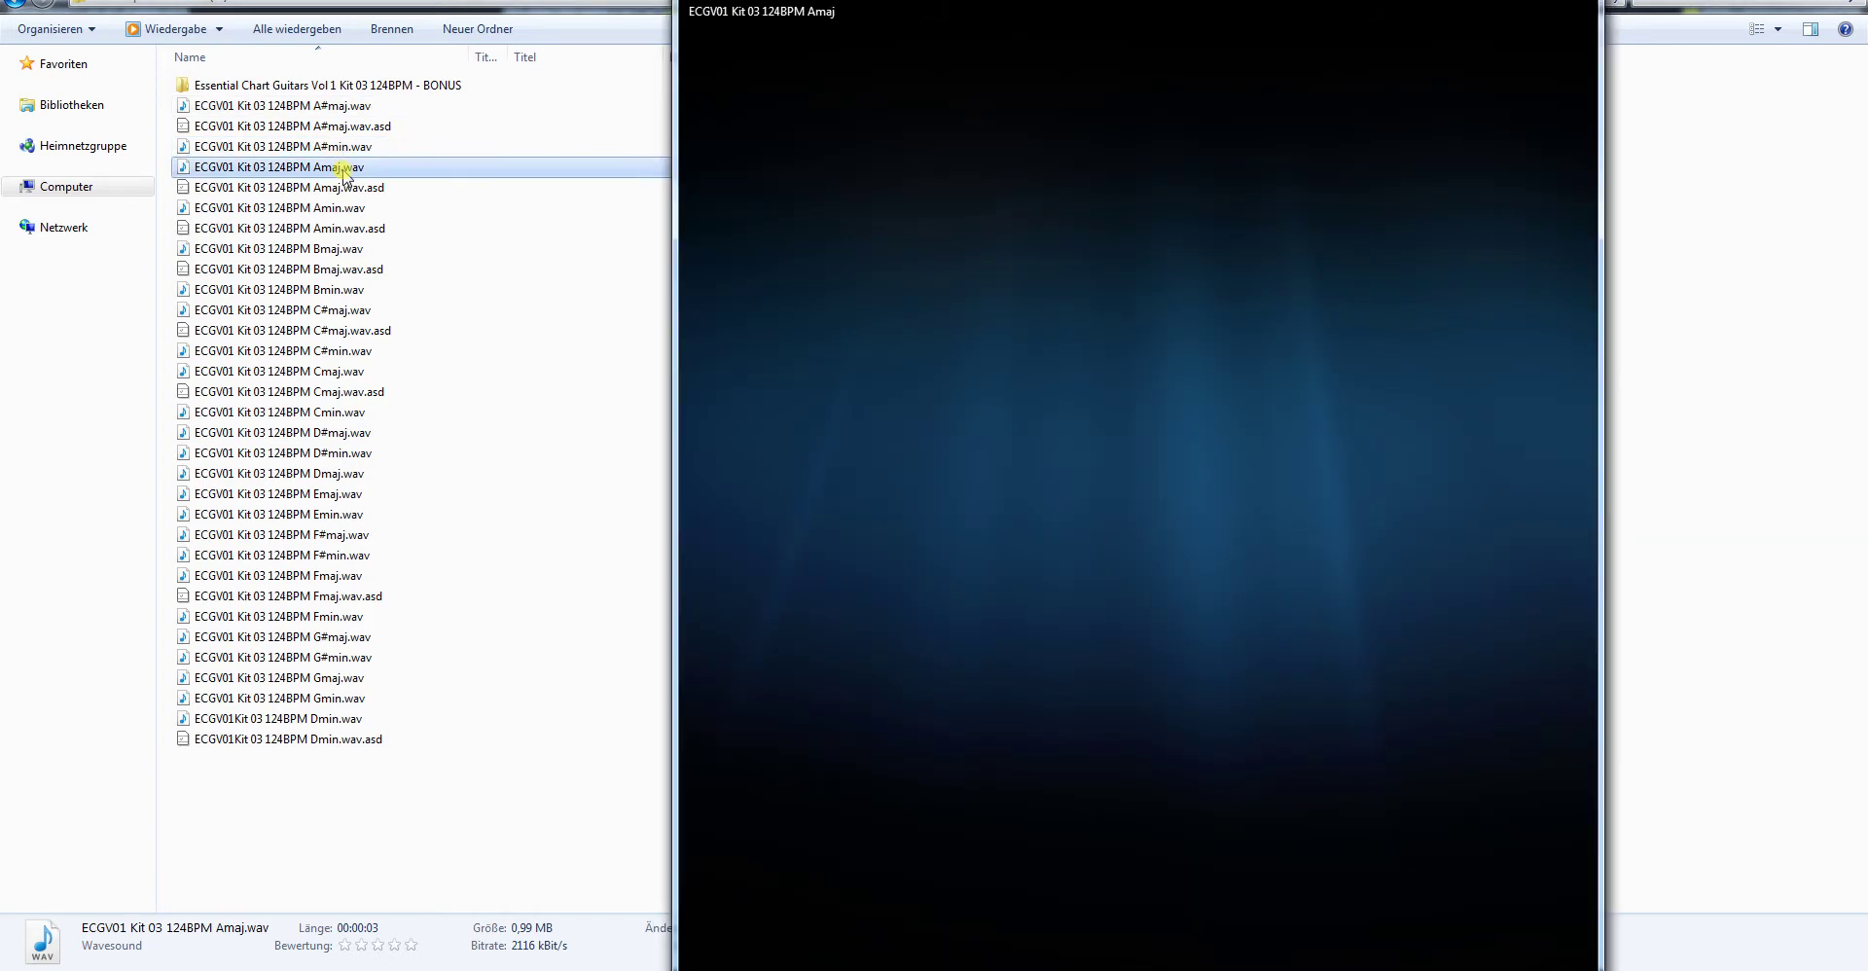
pyautogui.doubleClick(330, 210)
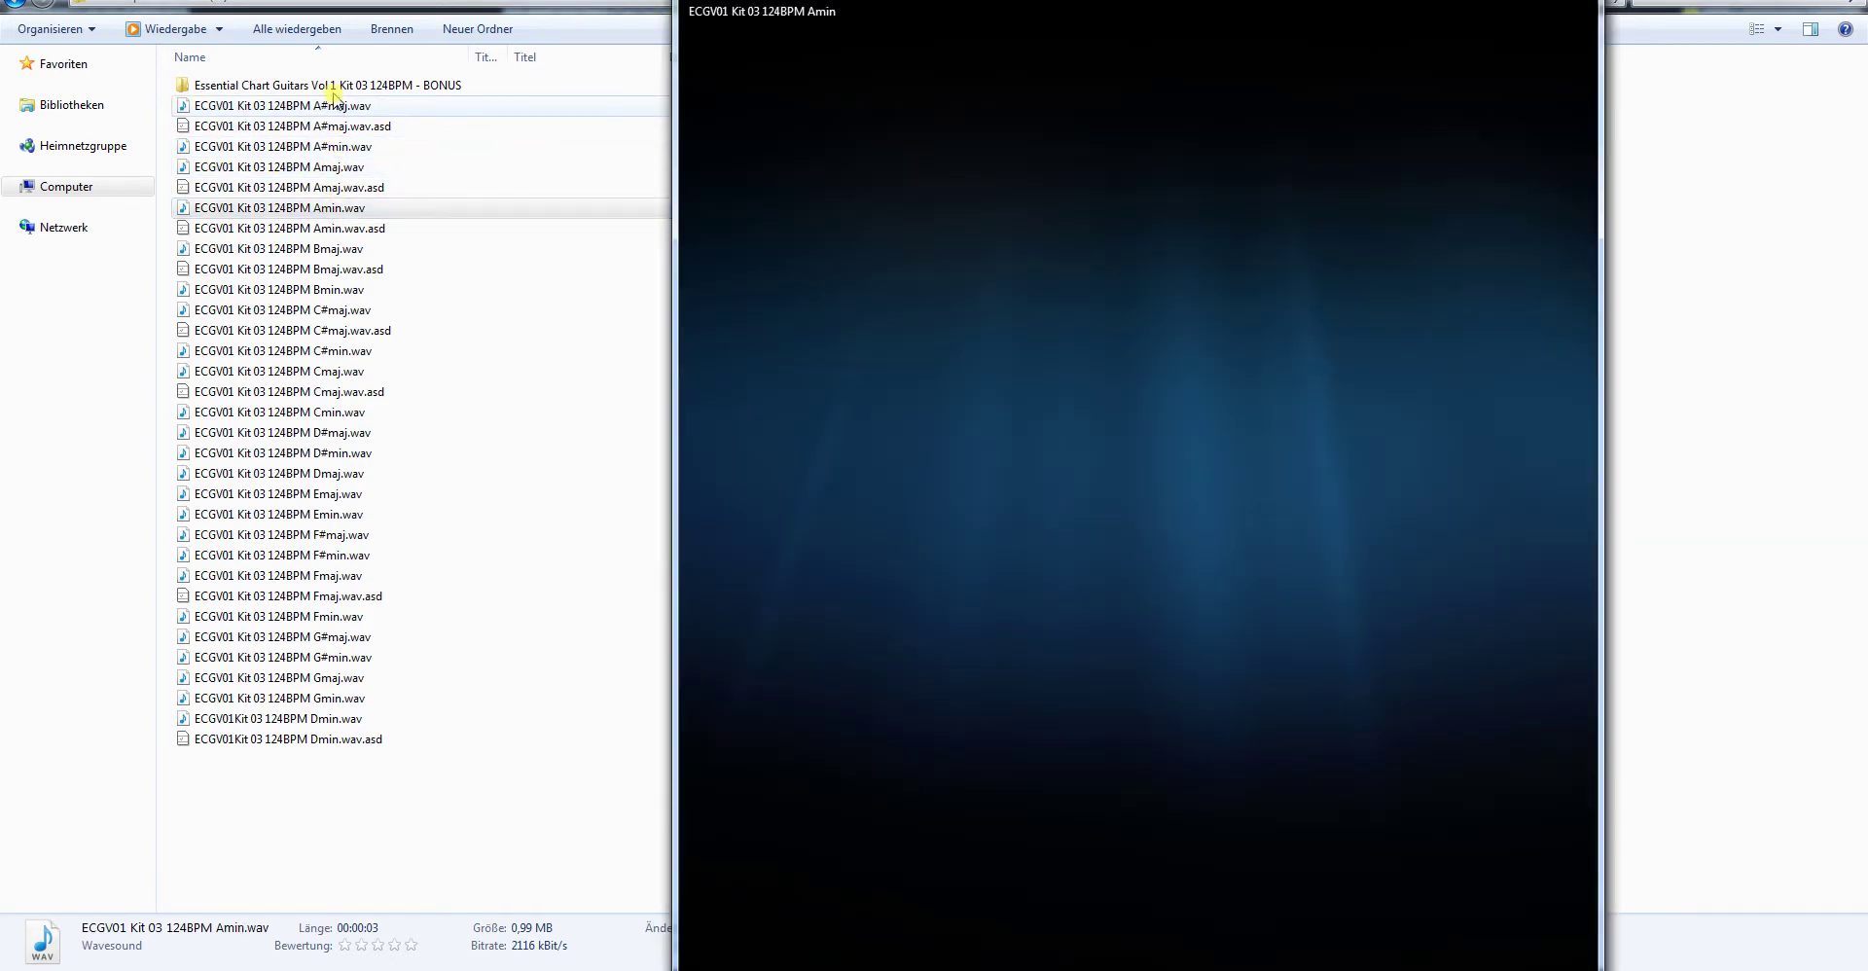
# Look through the Kit 03 BONUS folder and its MIDI subfolder, and briefly play the Dmin Bass.wav stem
pyautogui.doubleClick(330, 85)
pyautogui.doubleClick(206, 86)
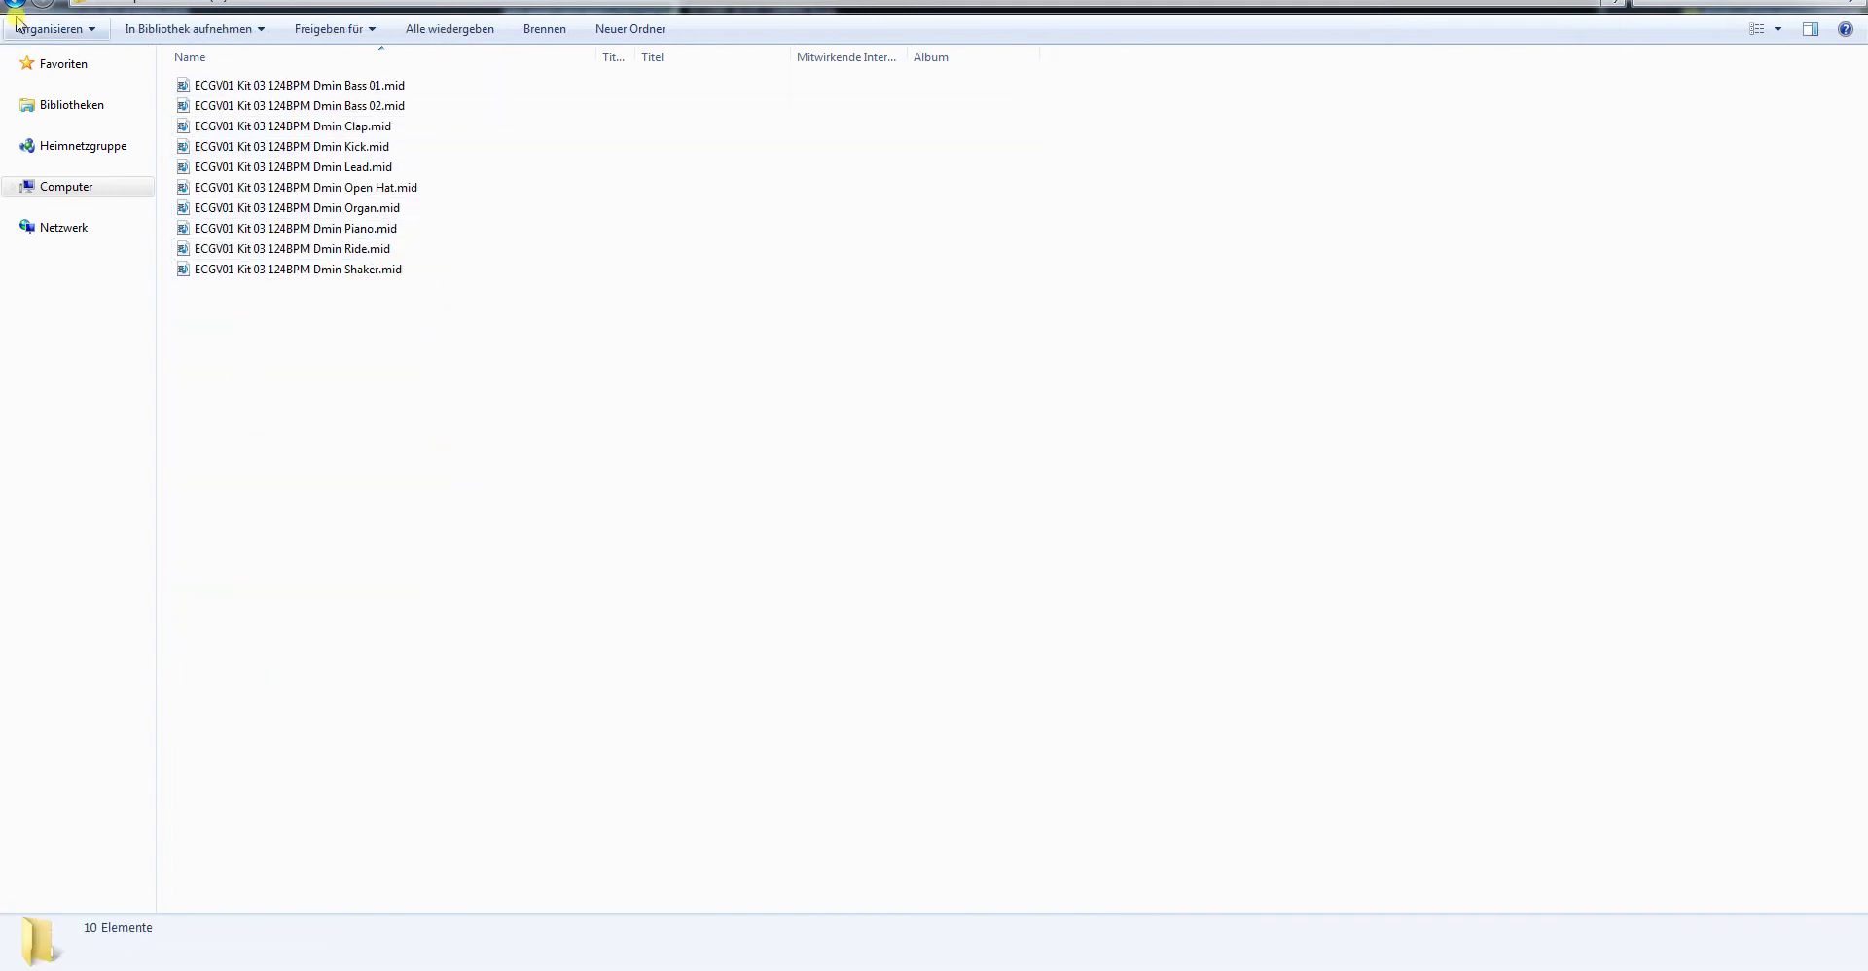
pyautogui.press('BackSpace')
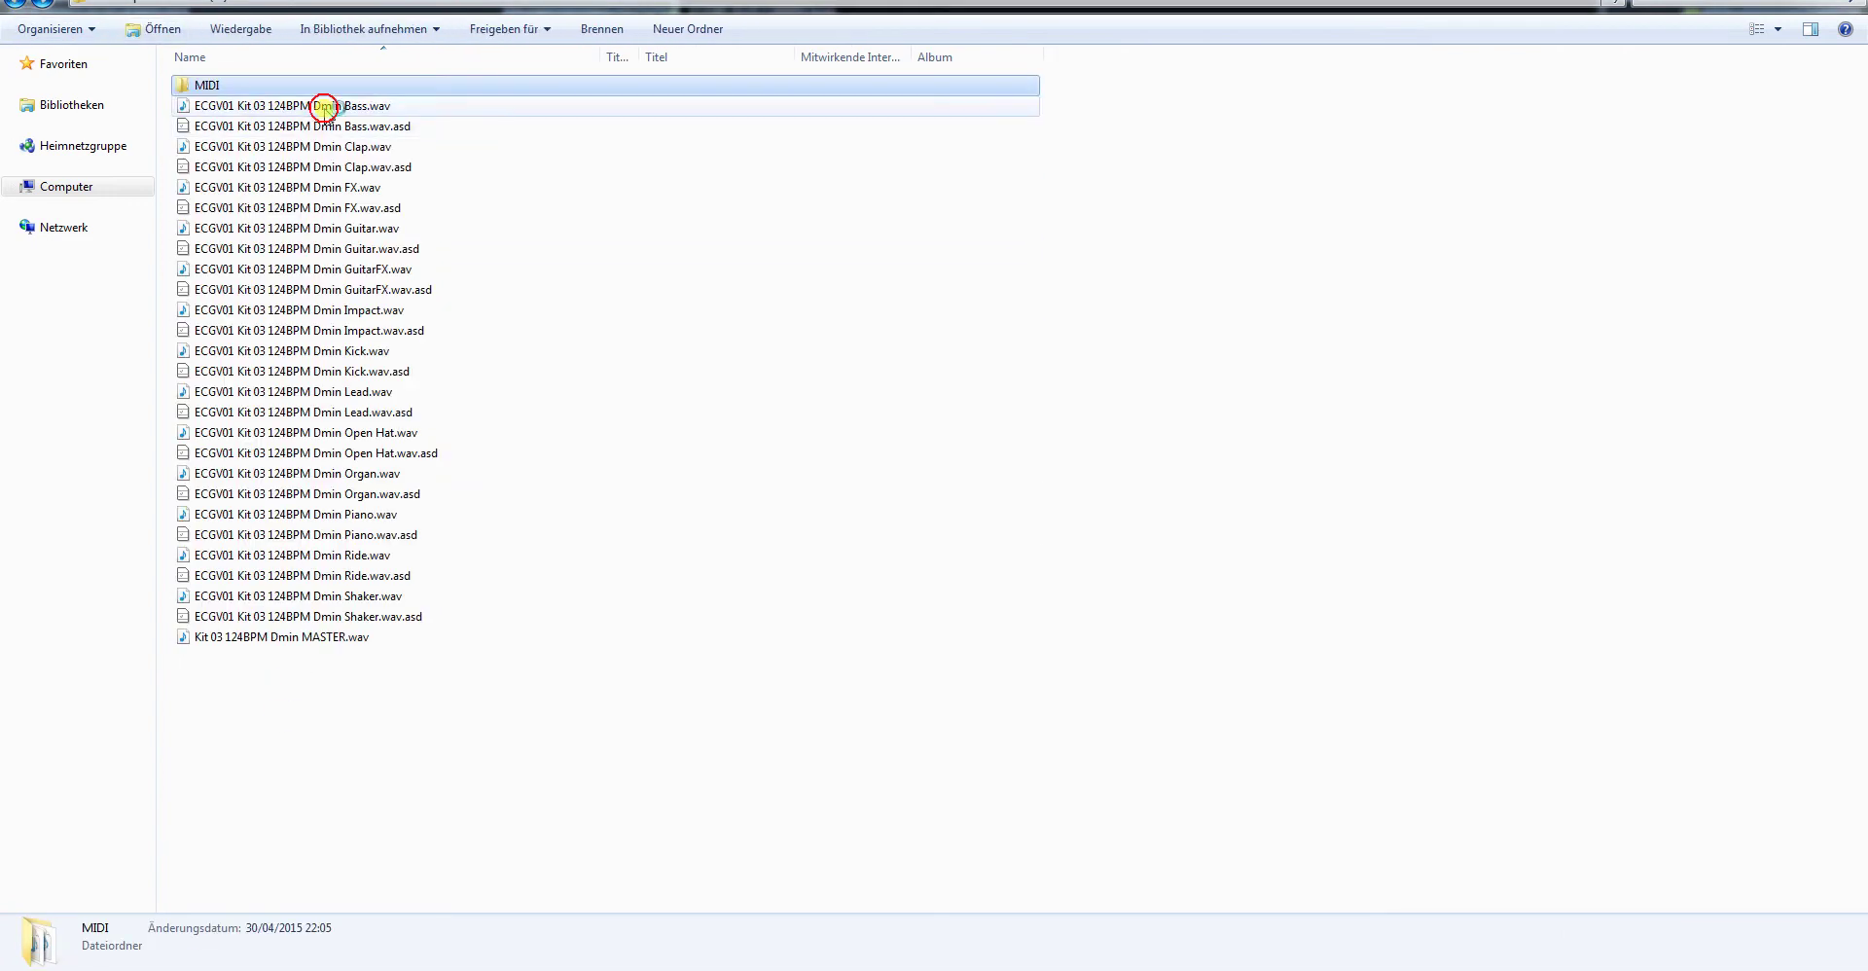
pyautogui.doubleClick(324, 107)
pyautogui.click(1126, 953)
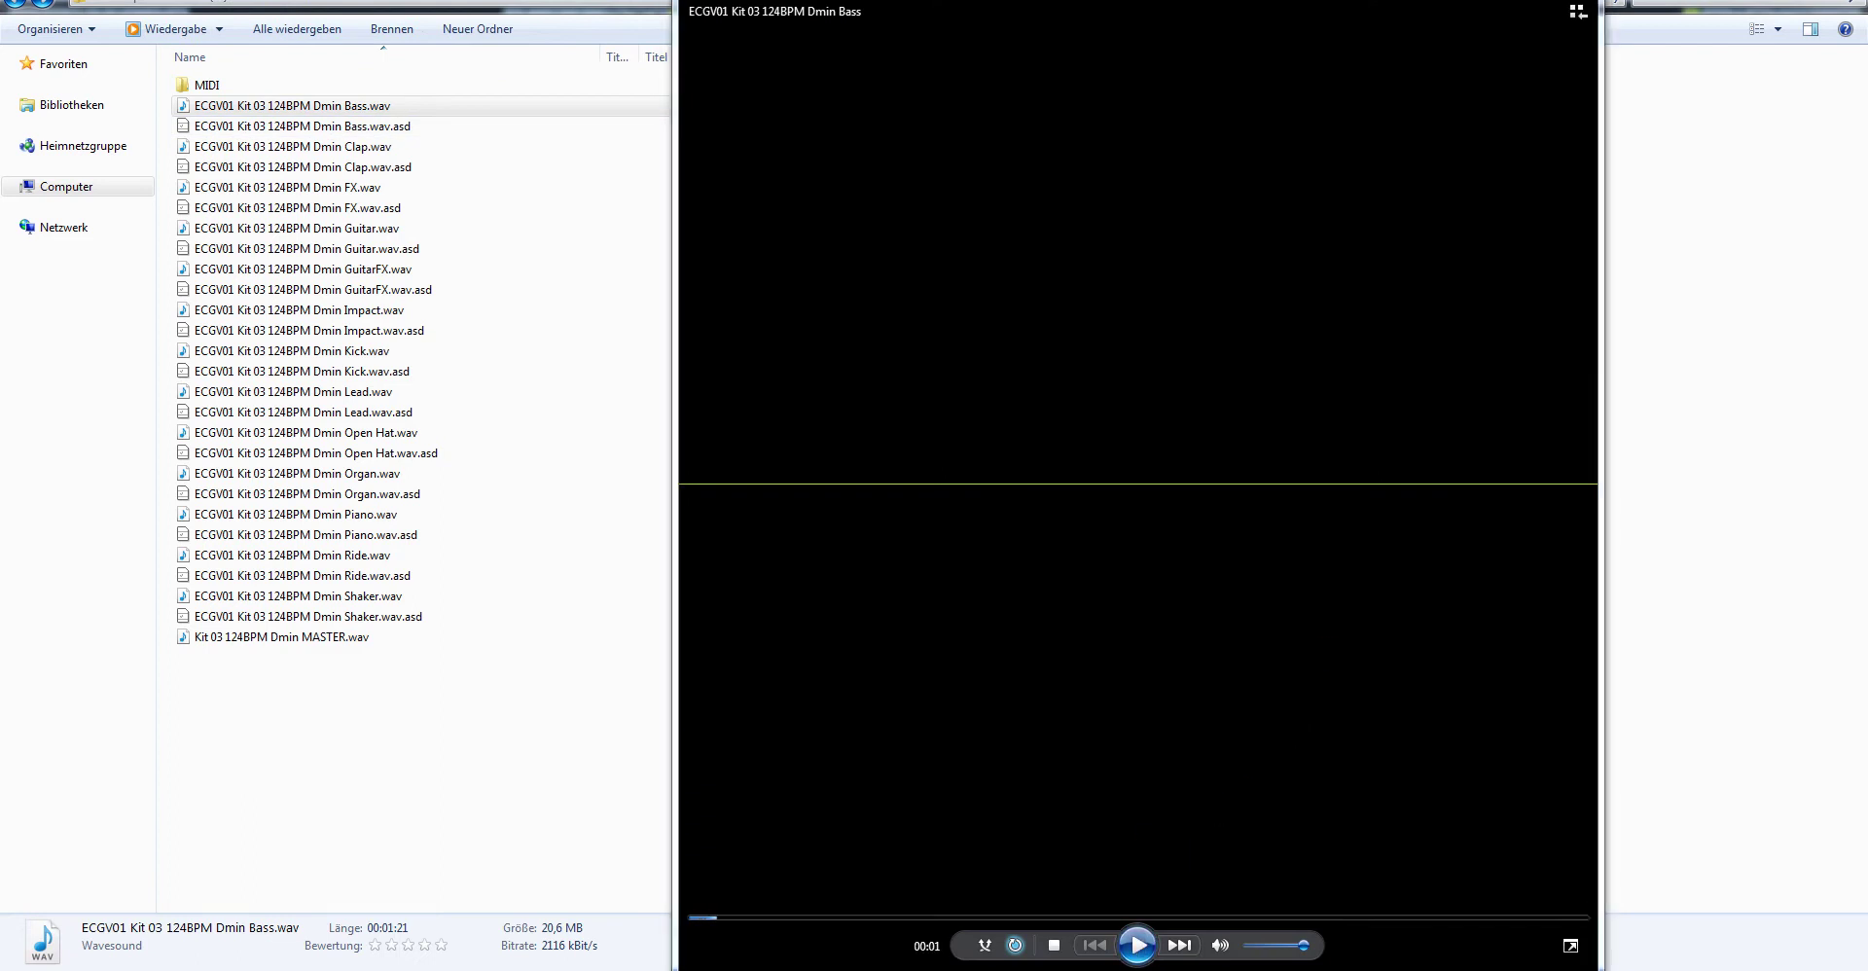
# Switch to Ableton Live and place the Kit 01 121BPM Fmin.wav sample on the 2 Audio track at bar 5
pyautogui.click(1581, 2)
pyautogui.click(1767, 2)
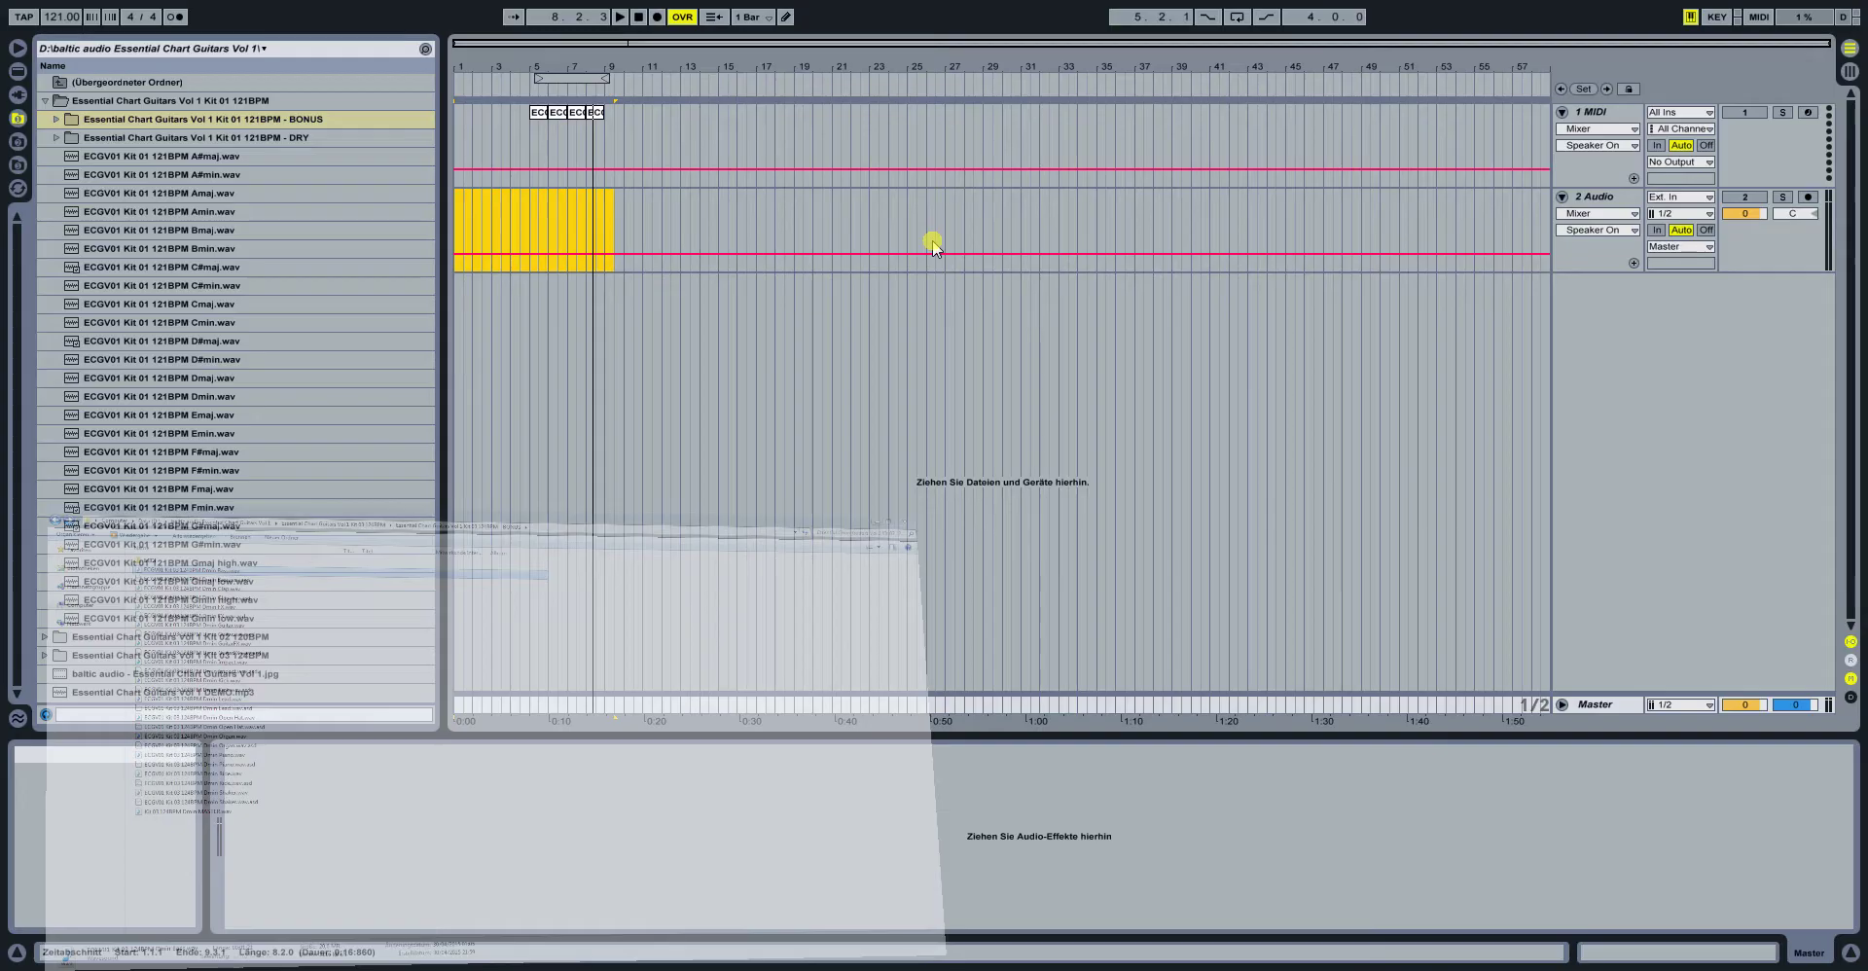
pyautogui.moveTo(528, 42); pyautogui.dragTo(544, 162)
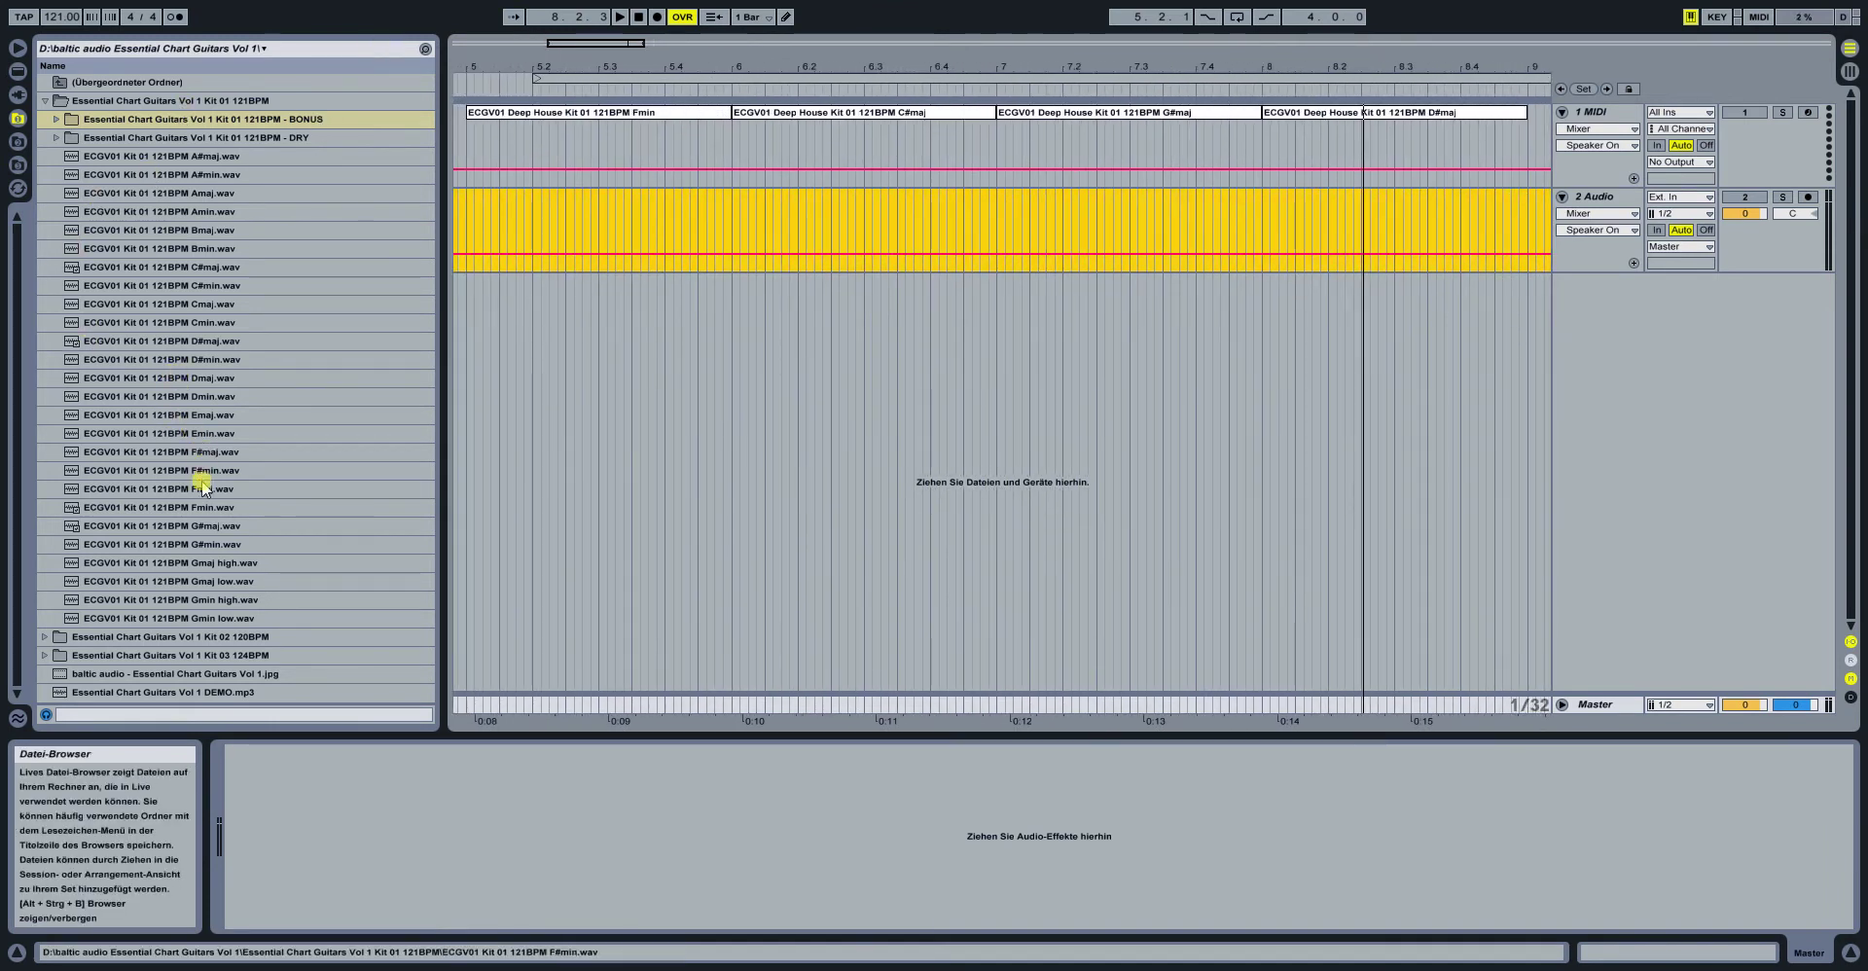
pyautogui.moveTo(206, 512); pyautogui.dragTo(503, 195)
# Activate the 2 Audio track and play the Fmin clip
pyautogui.press('space')
pyautogui.click(1744, 198)
pyautogui.press('space')
pyautogui.press('space')
# Add a Limiter to the Master track and play the Fmin clip through it
pyautogui.click(1596, 706)
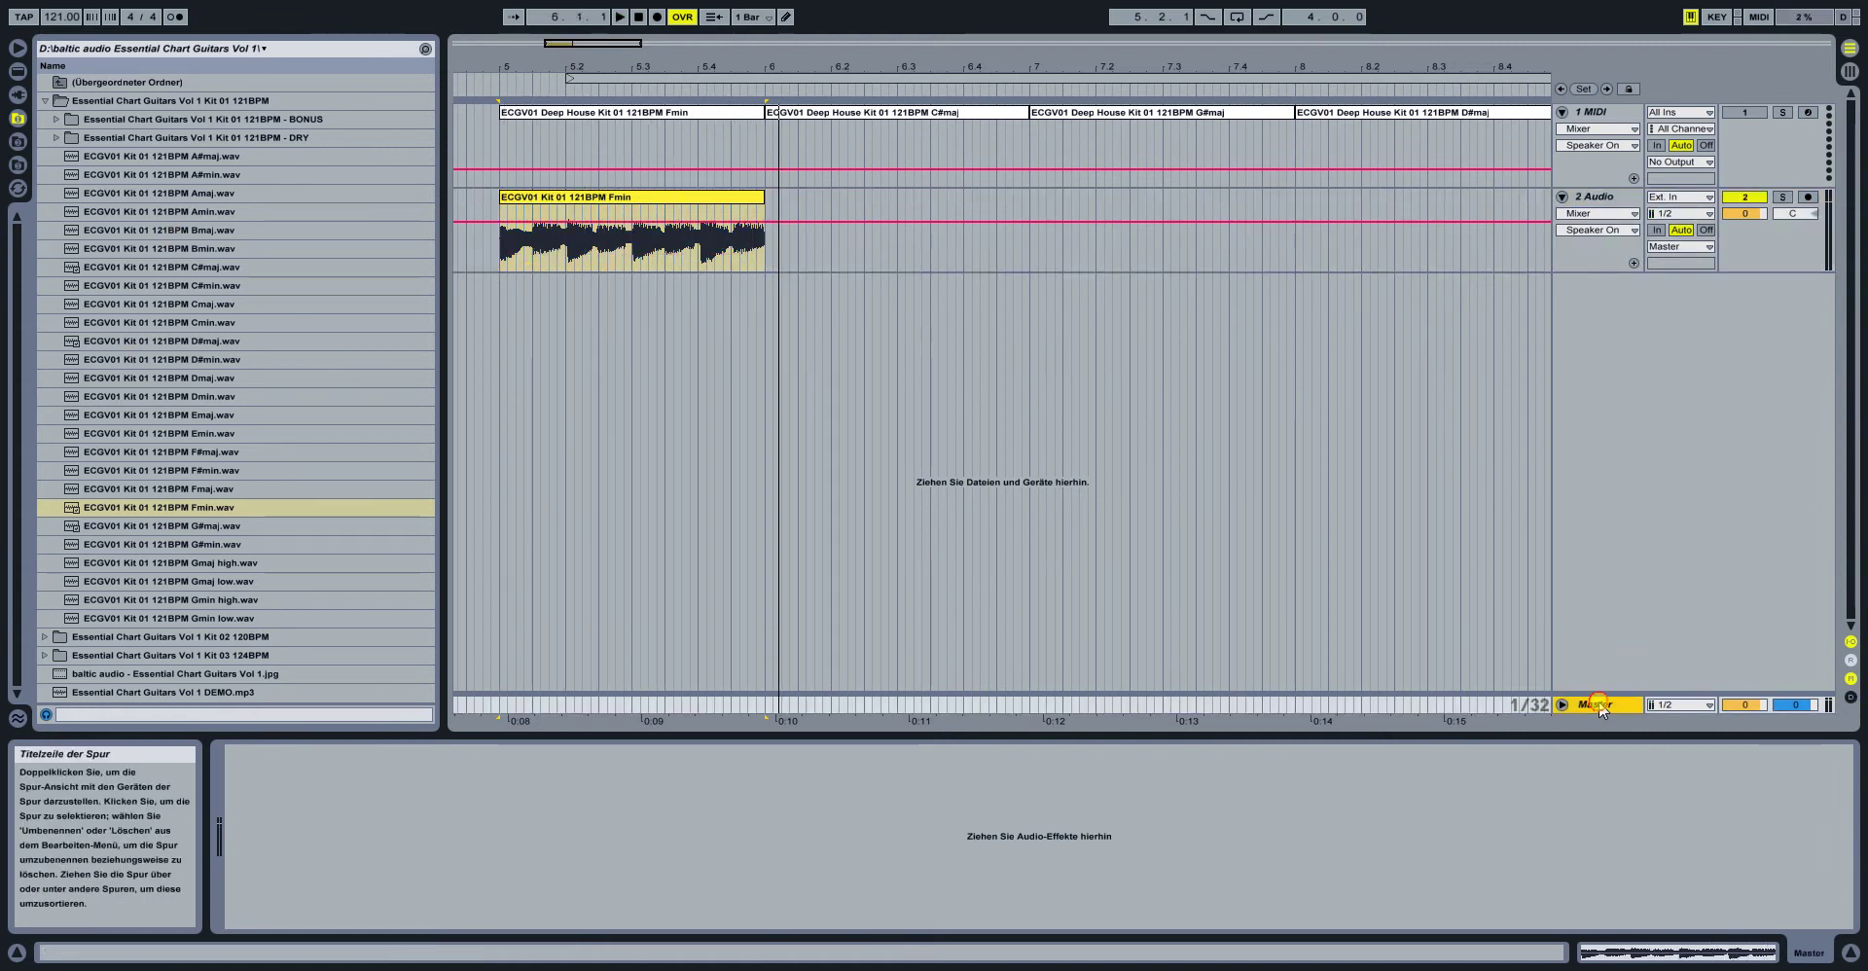
pyautogui.click(18, 72)
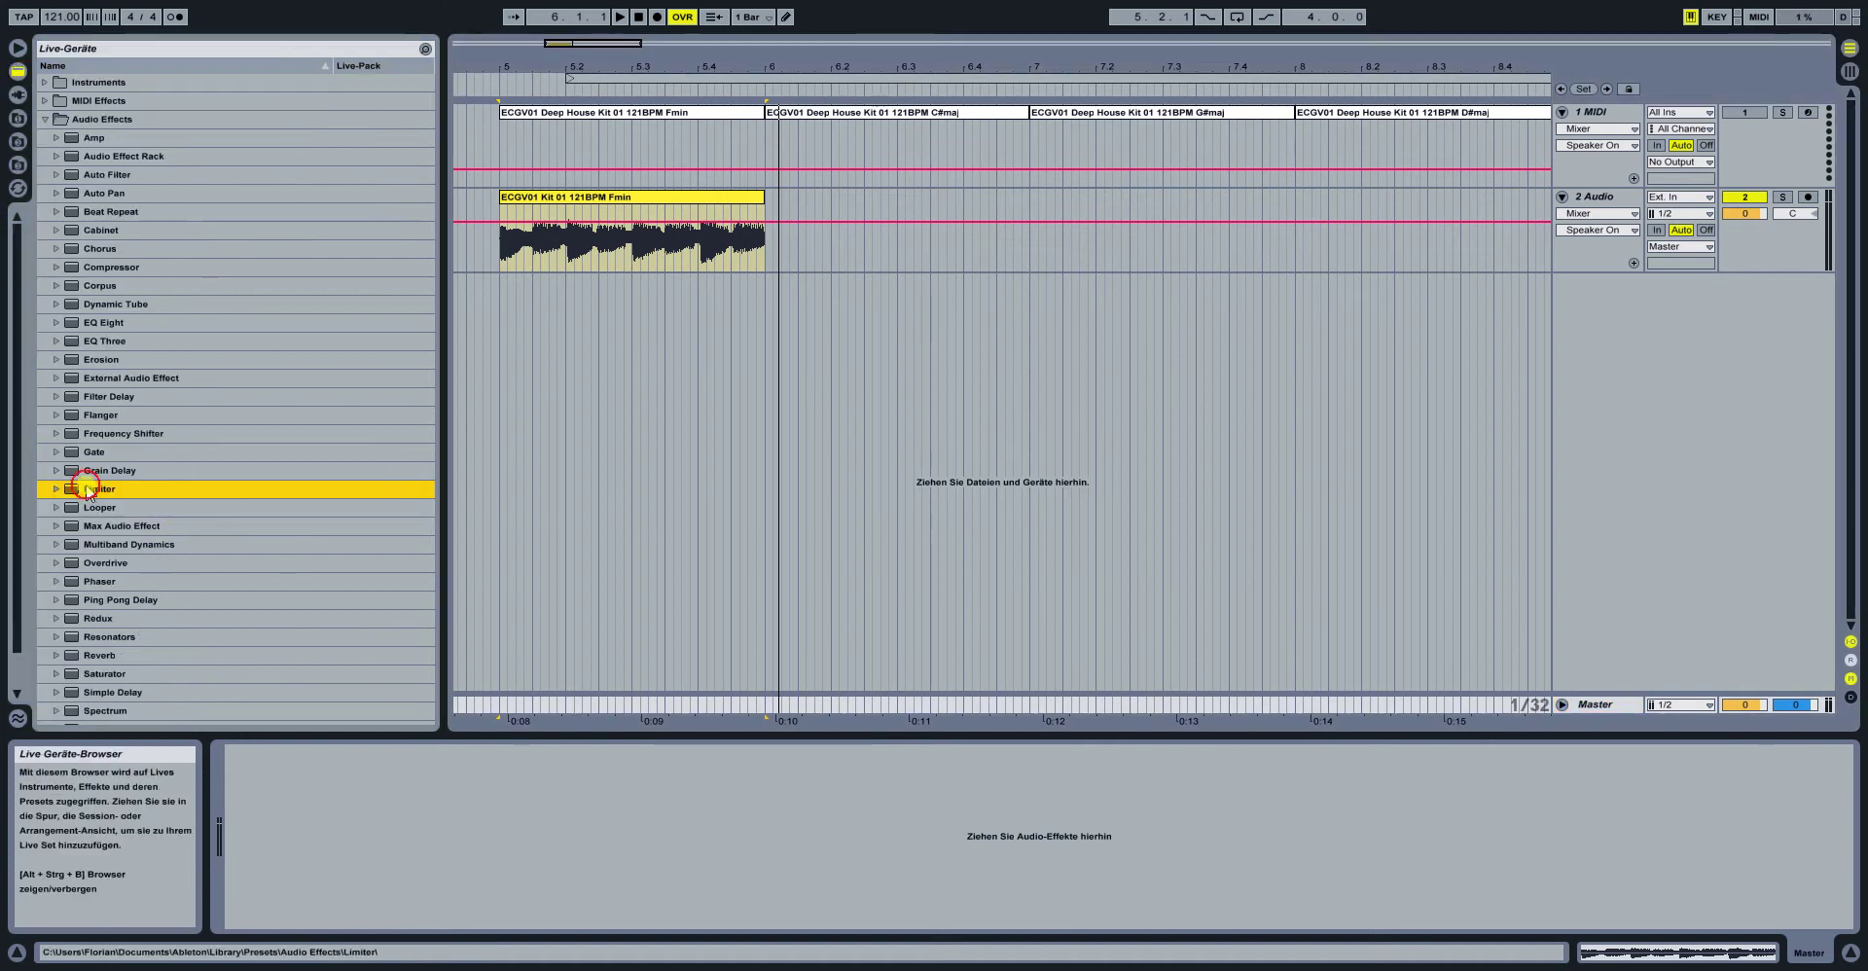
pyautogui.moveTo(579, 705); pyautogui.dragTo(275, 763)
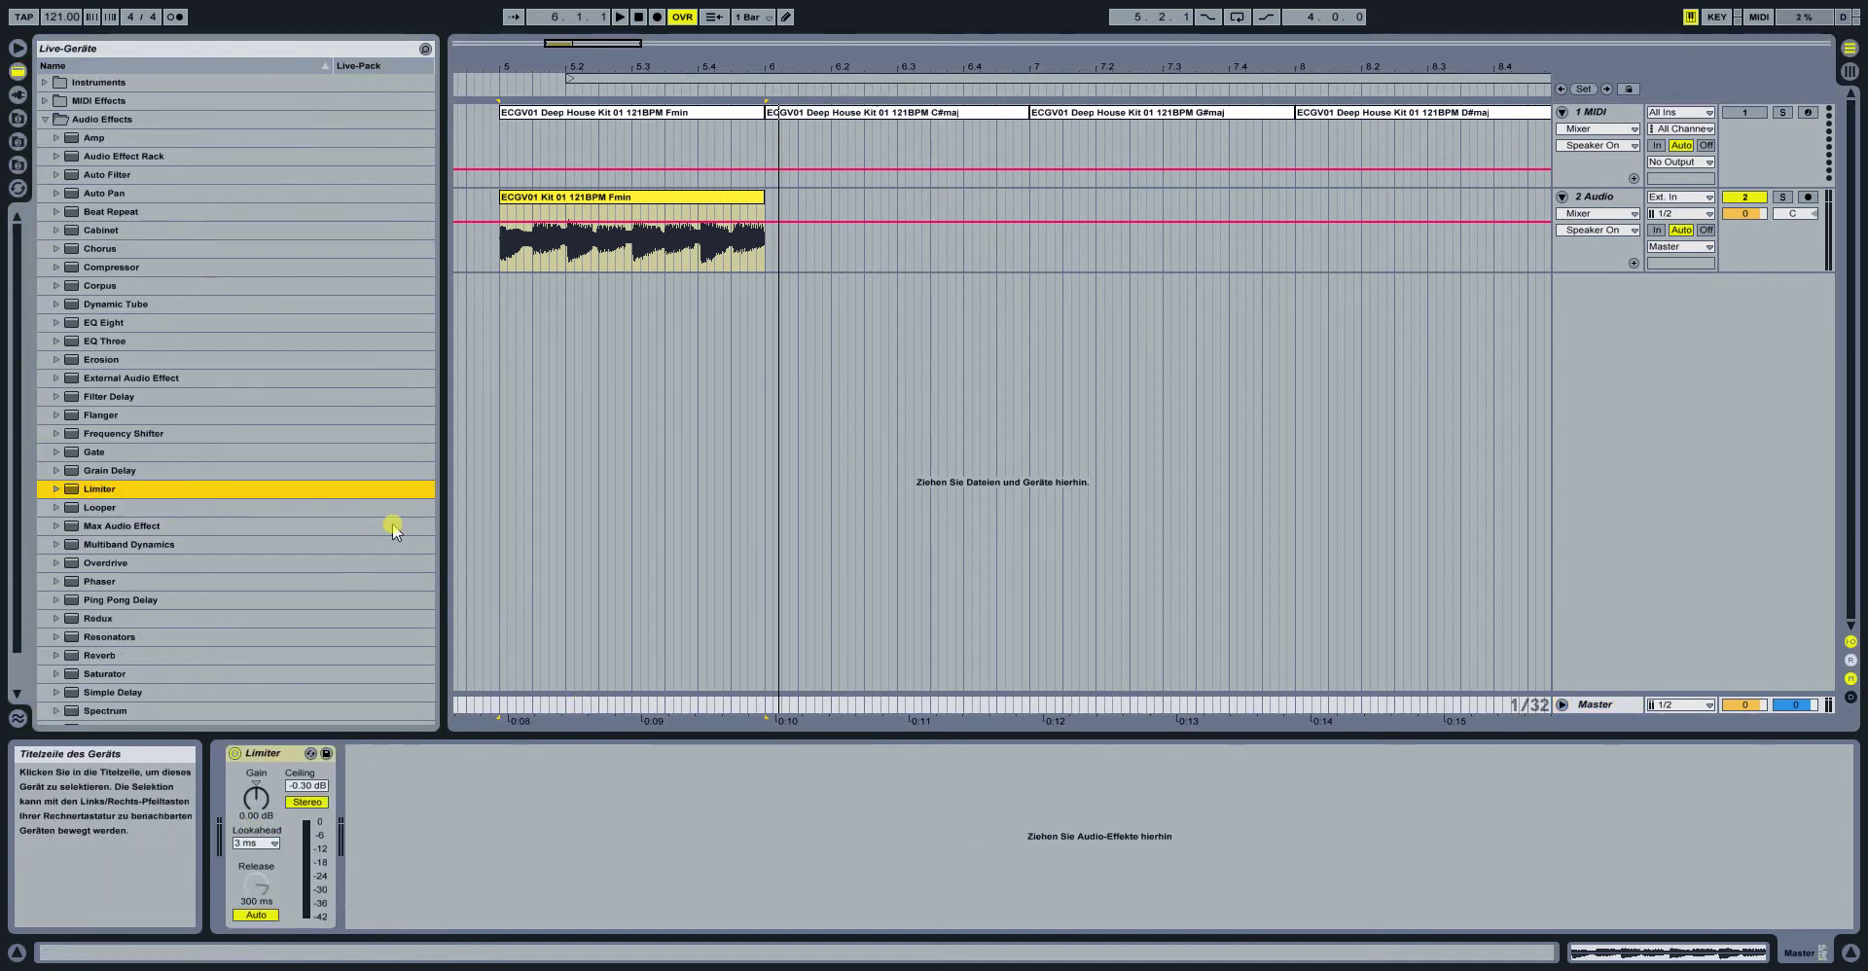
pyautogui.click(621, 194)
pyautogui.press('space')
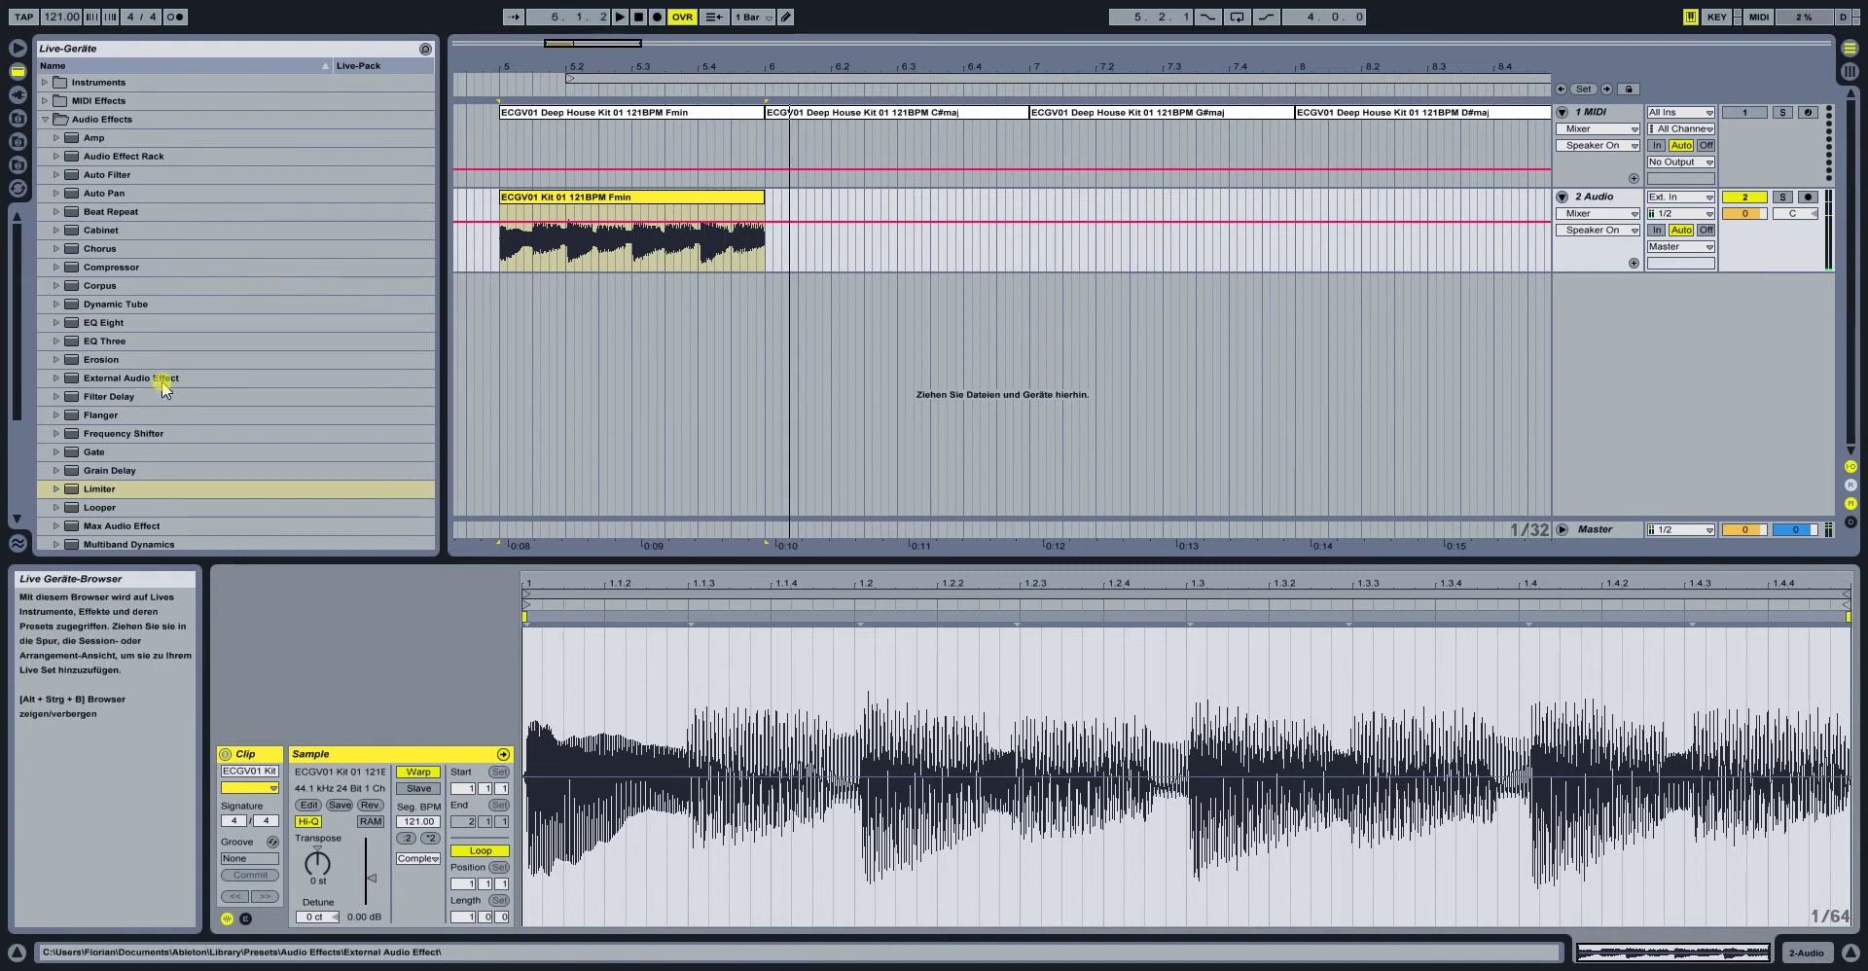
# Place the Kit 01 C#maj.wav sample at bar 6 directly after the Fmin clip and play it
pyautogui.click(19, 117)
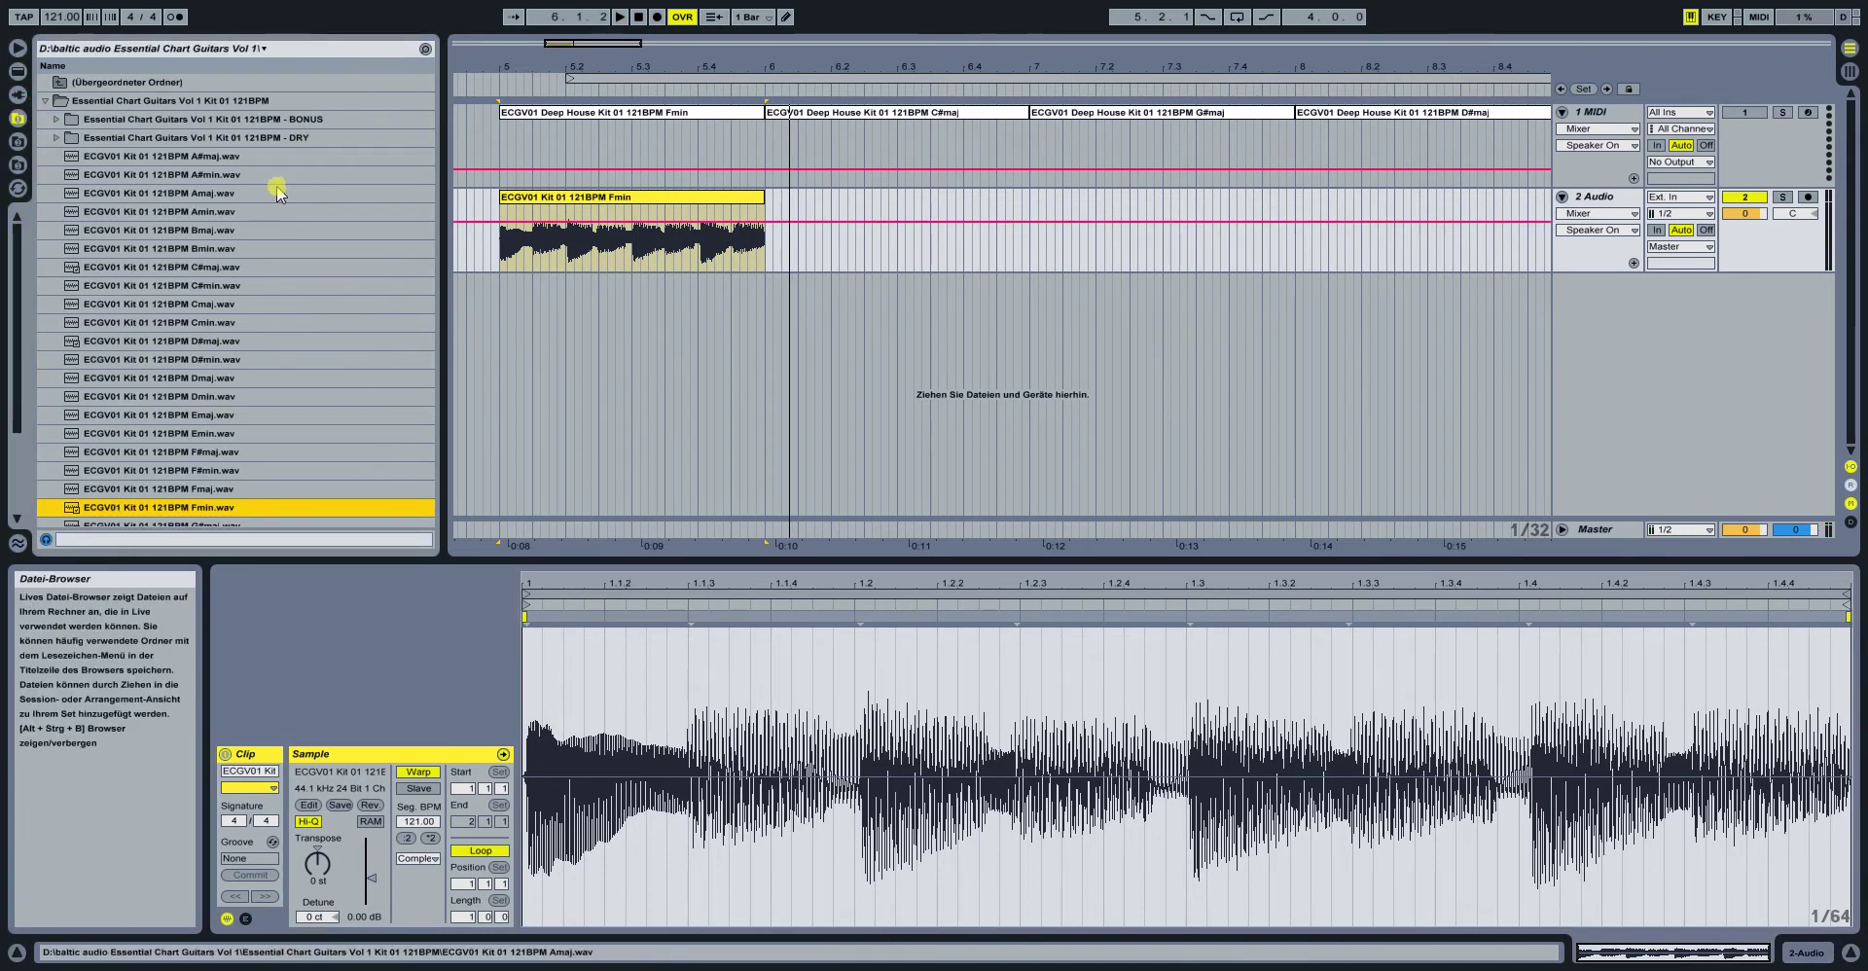
pyautogui.moveTo(210, 273); pyautogui.dragTo(767, 226)
pyautogui.press('space')
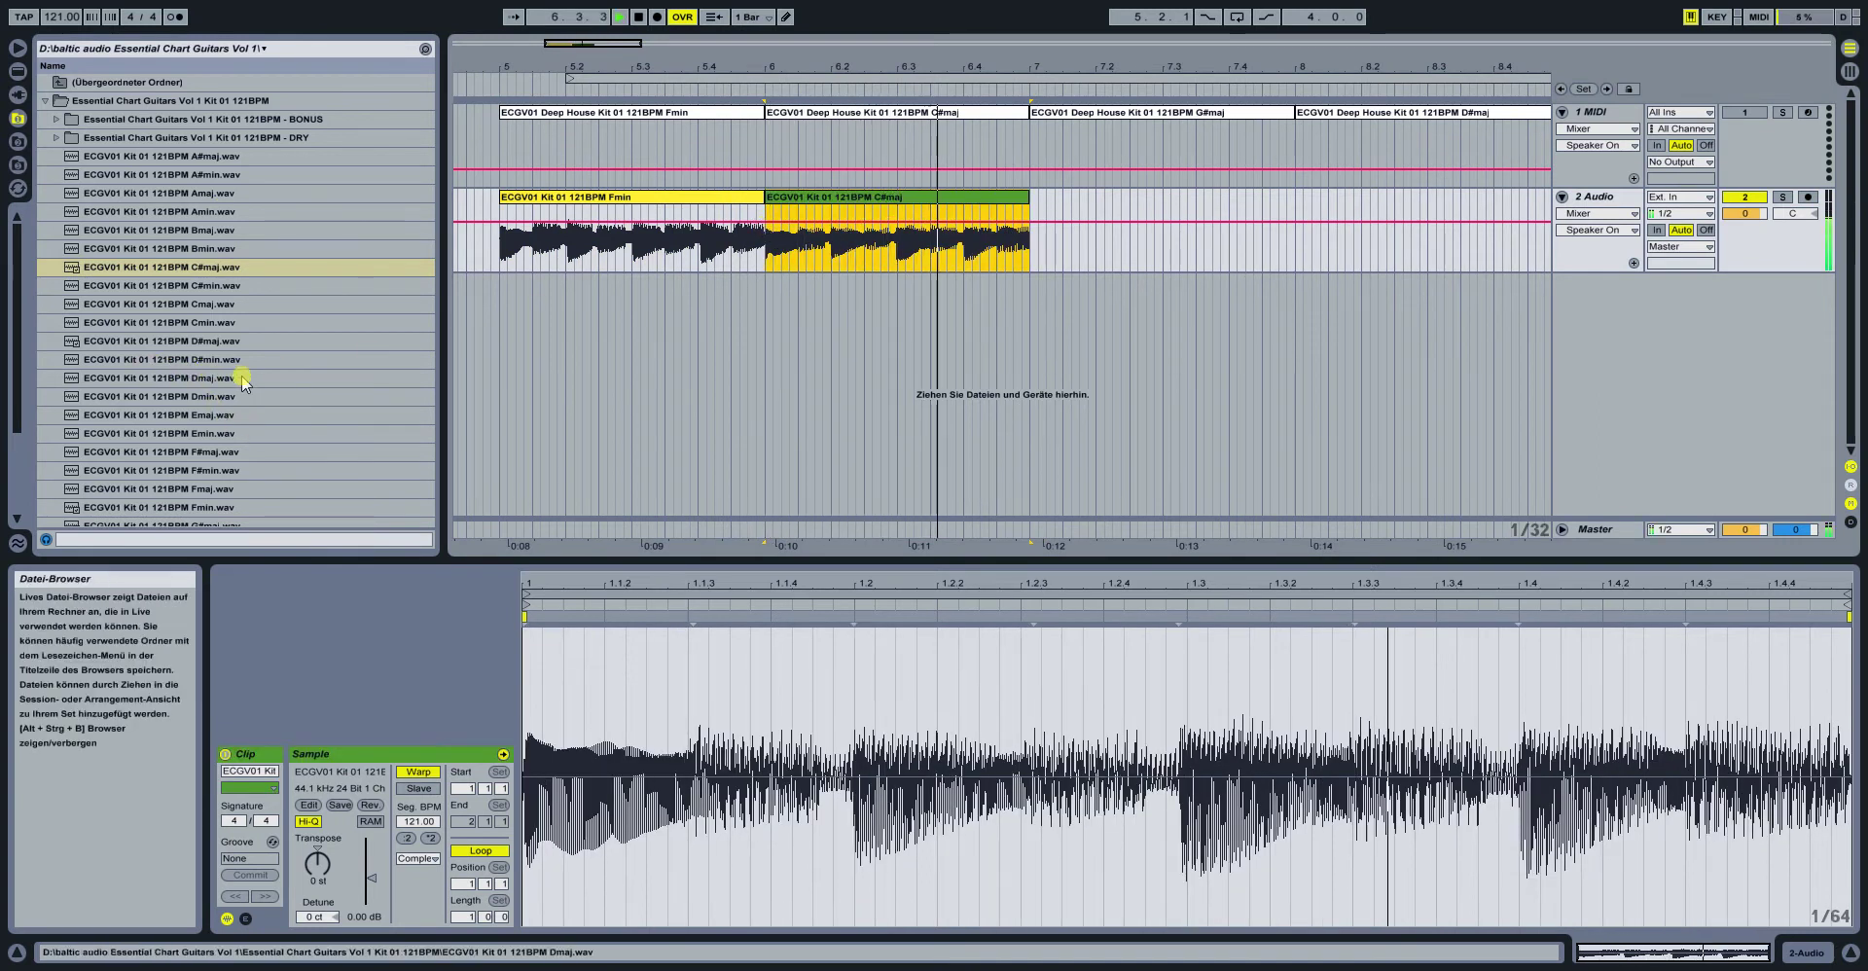
# Place the Kit 01 G#maj.wav sample at bar 7 directly after the C#maj clip
pyautogui.scroll(-3, 233, 404)
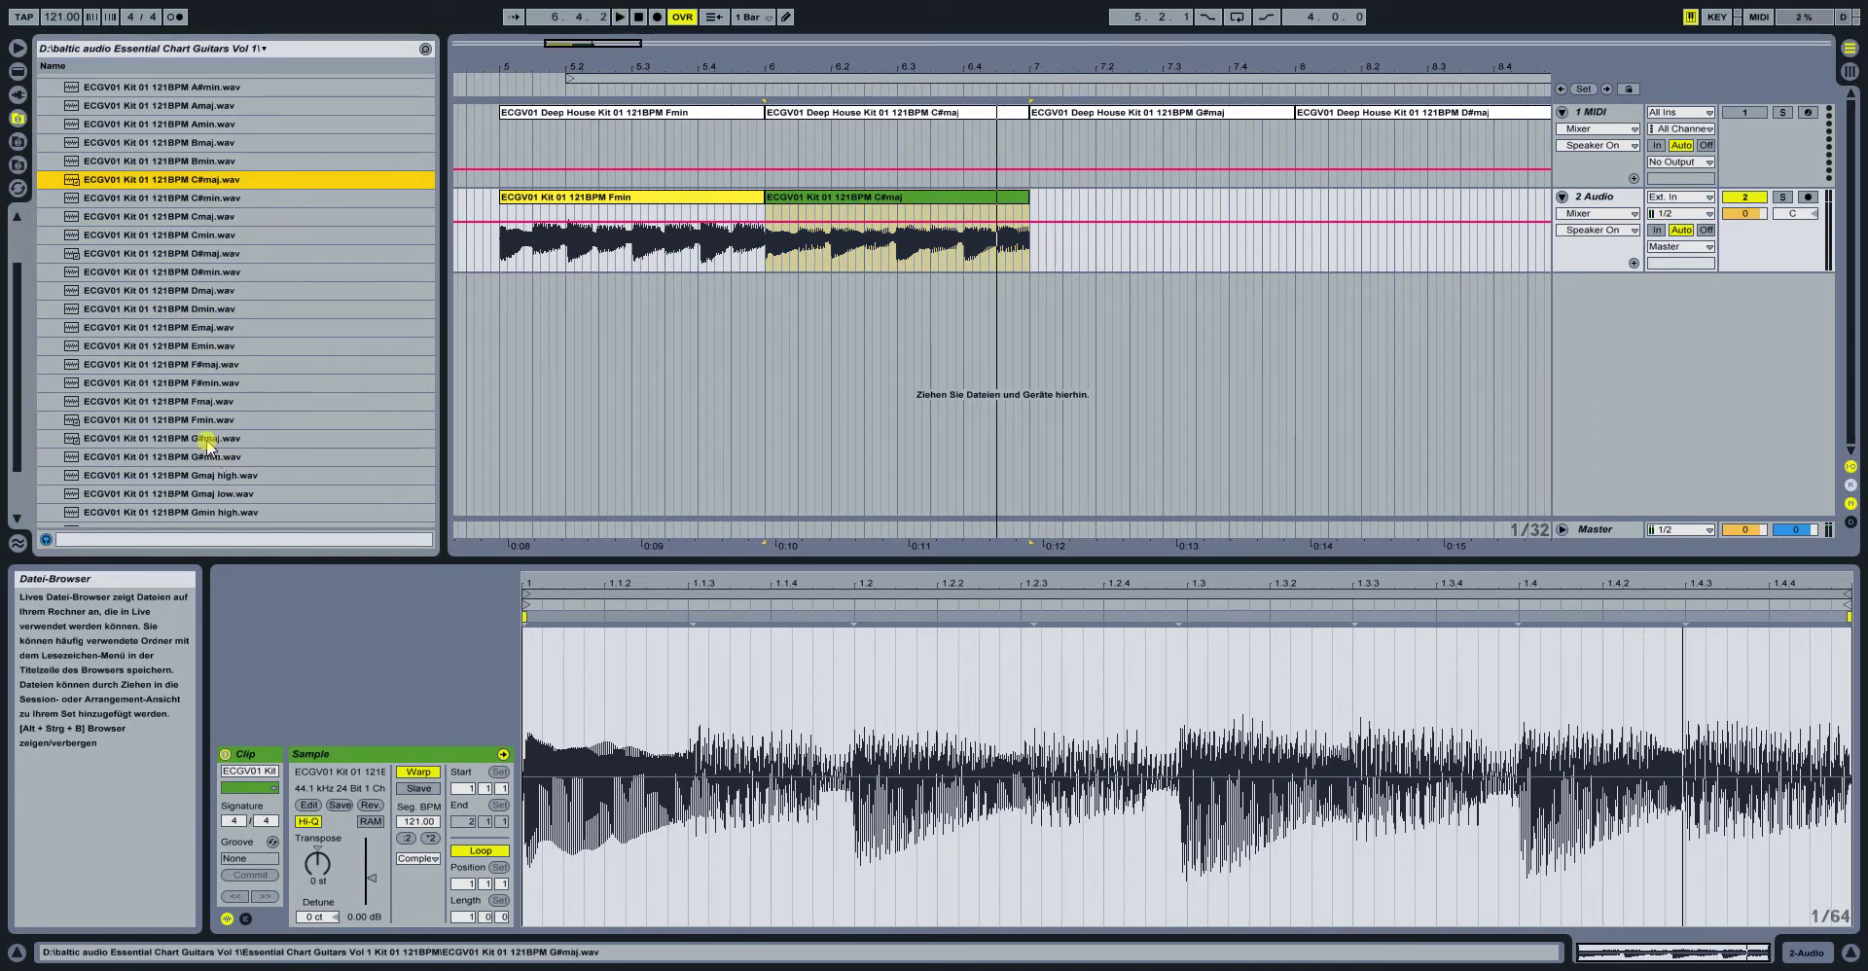
pyautogui.click(206, 440)
pyautogui.moveTo(210, 448); pyautogui.dragTo(1031, 241)
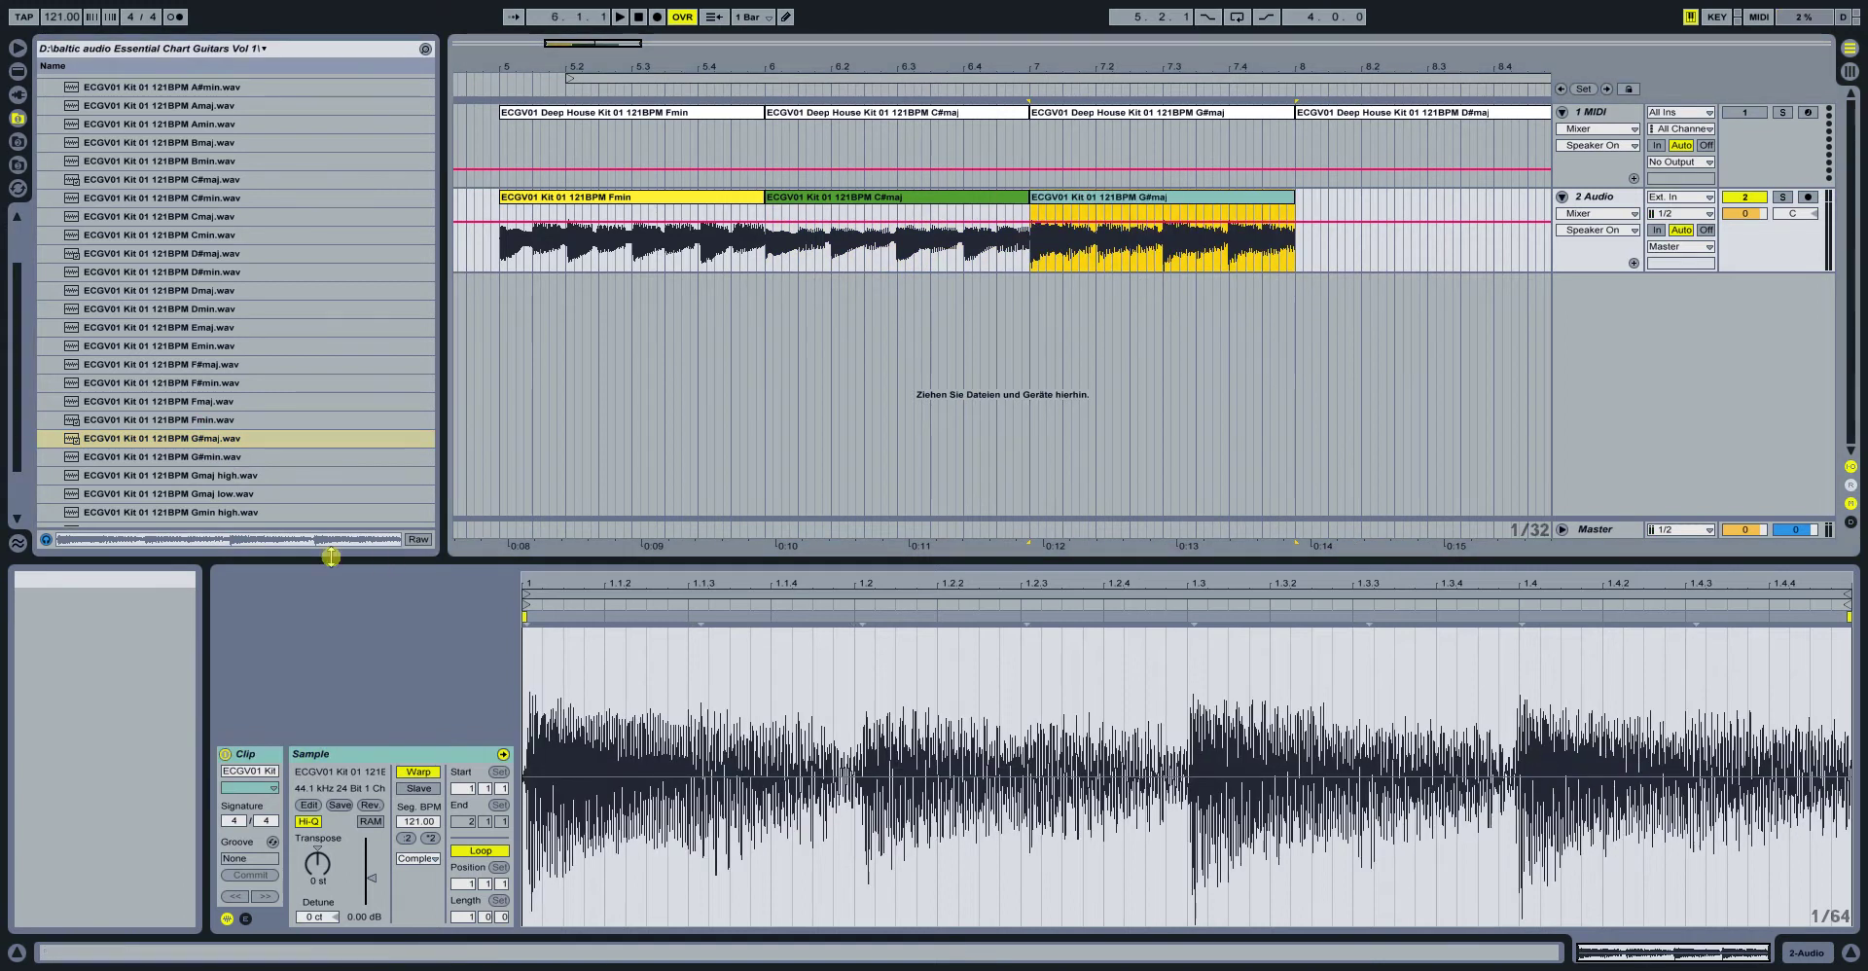
# Preview the high and low versions of the Kit 01 Gmaj and Gmin samples in the file browser
pyautogui.click(195, 475)
pyautogui.click(232, 494)
pyautogui.click(227, 476)
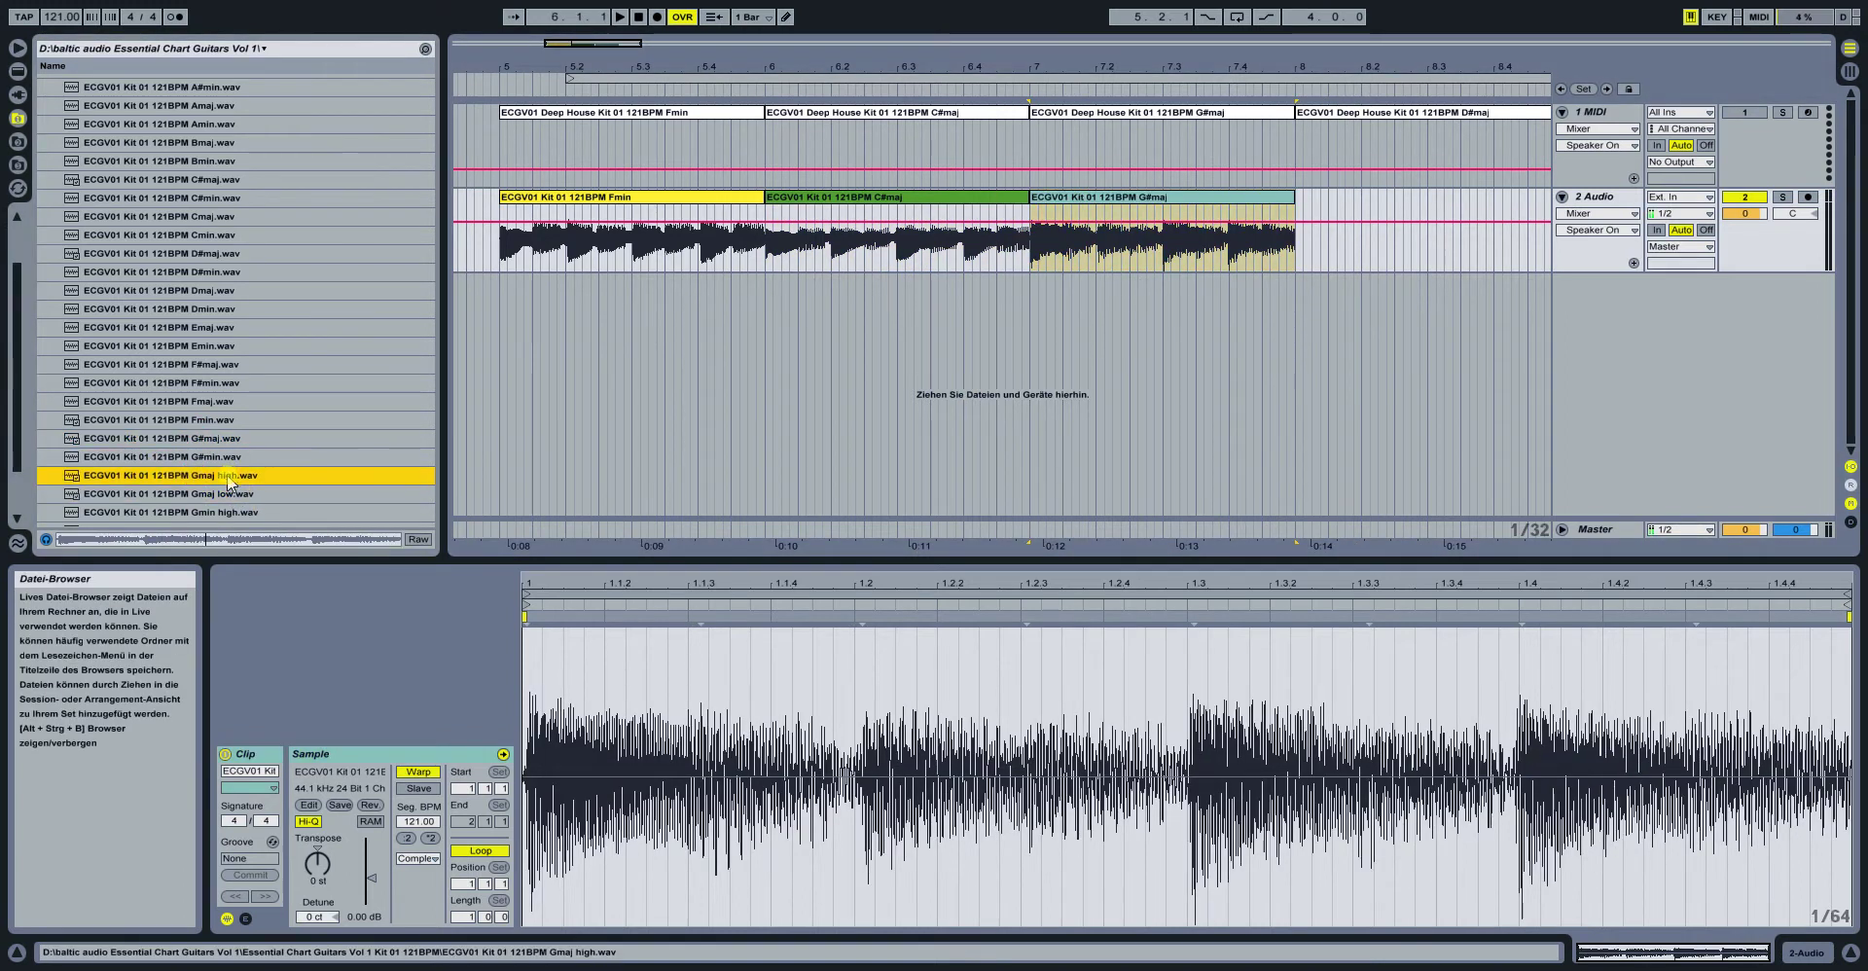
pyautogui.click(230, 495)
pyautogui.scroll(-1, 234, 499)
pyautogui.click(230, 477)
pyautogui.click(231, 495)
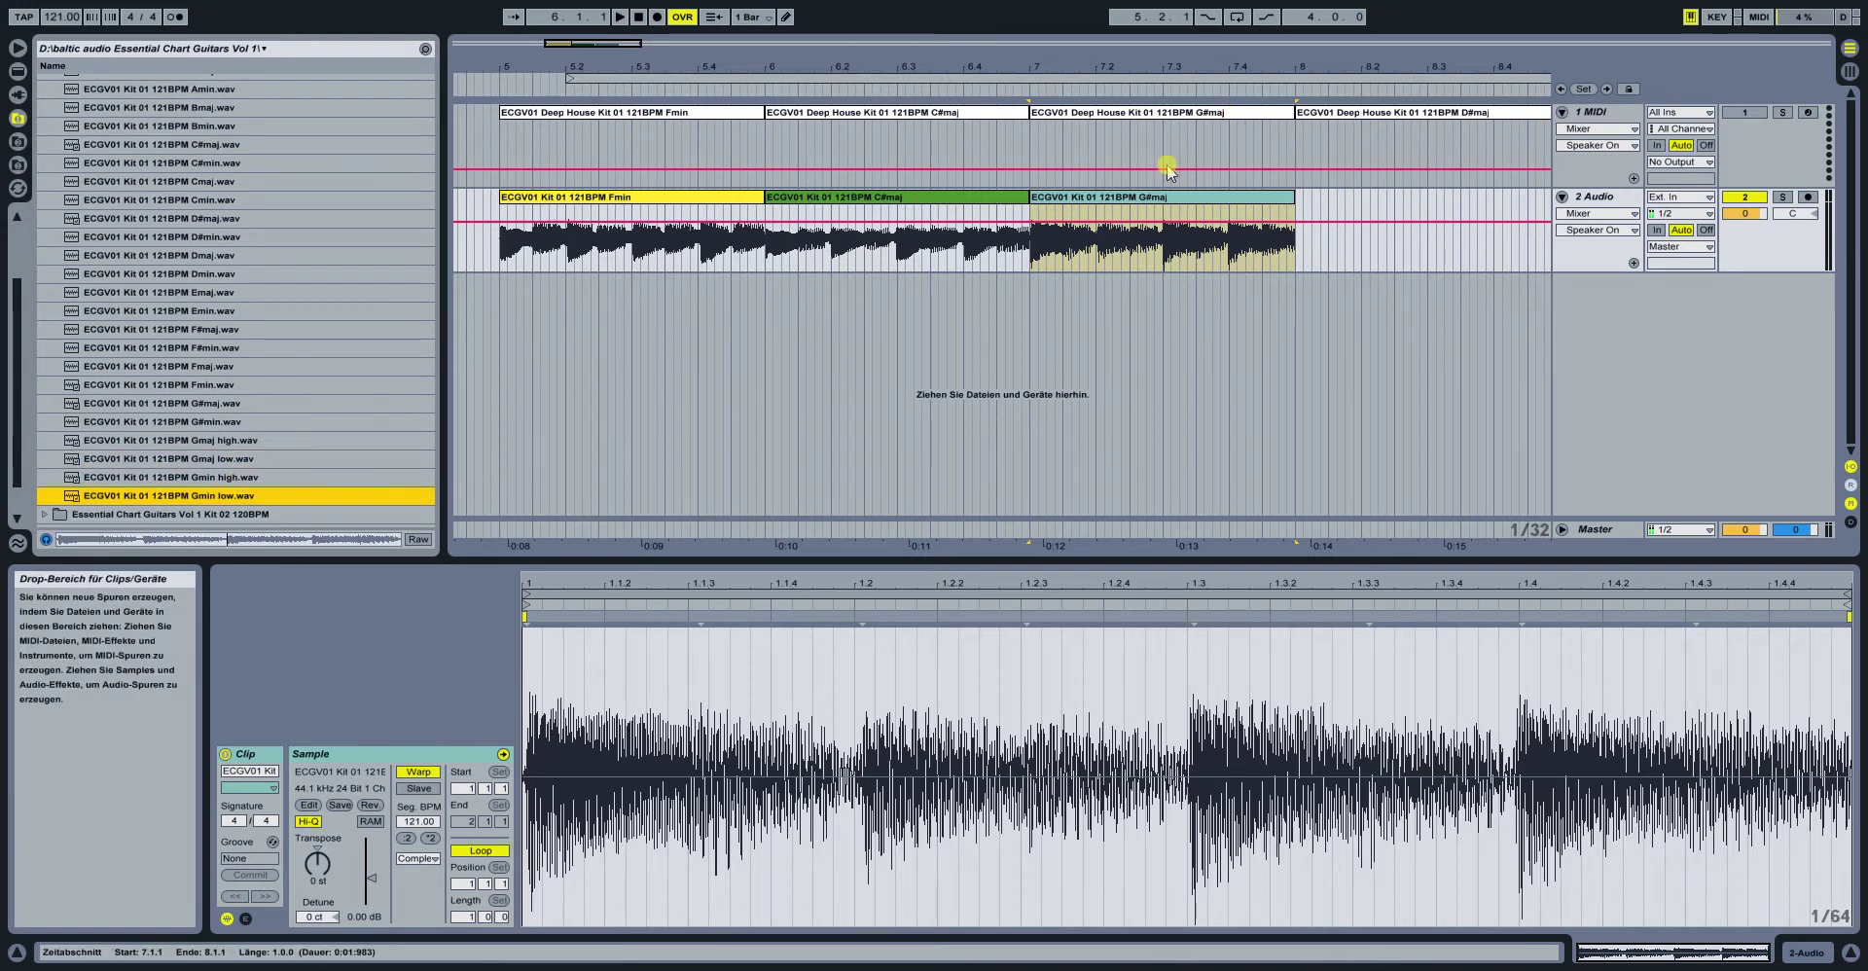
# Place the Kit 01 D#maj.wav sample at bar 8 after the G#maj clip and play from the Fmin clip
pyautogui.scroll(3, 204, 297)
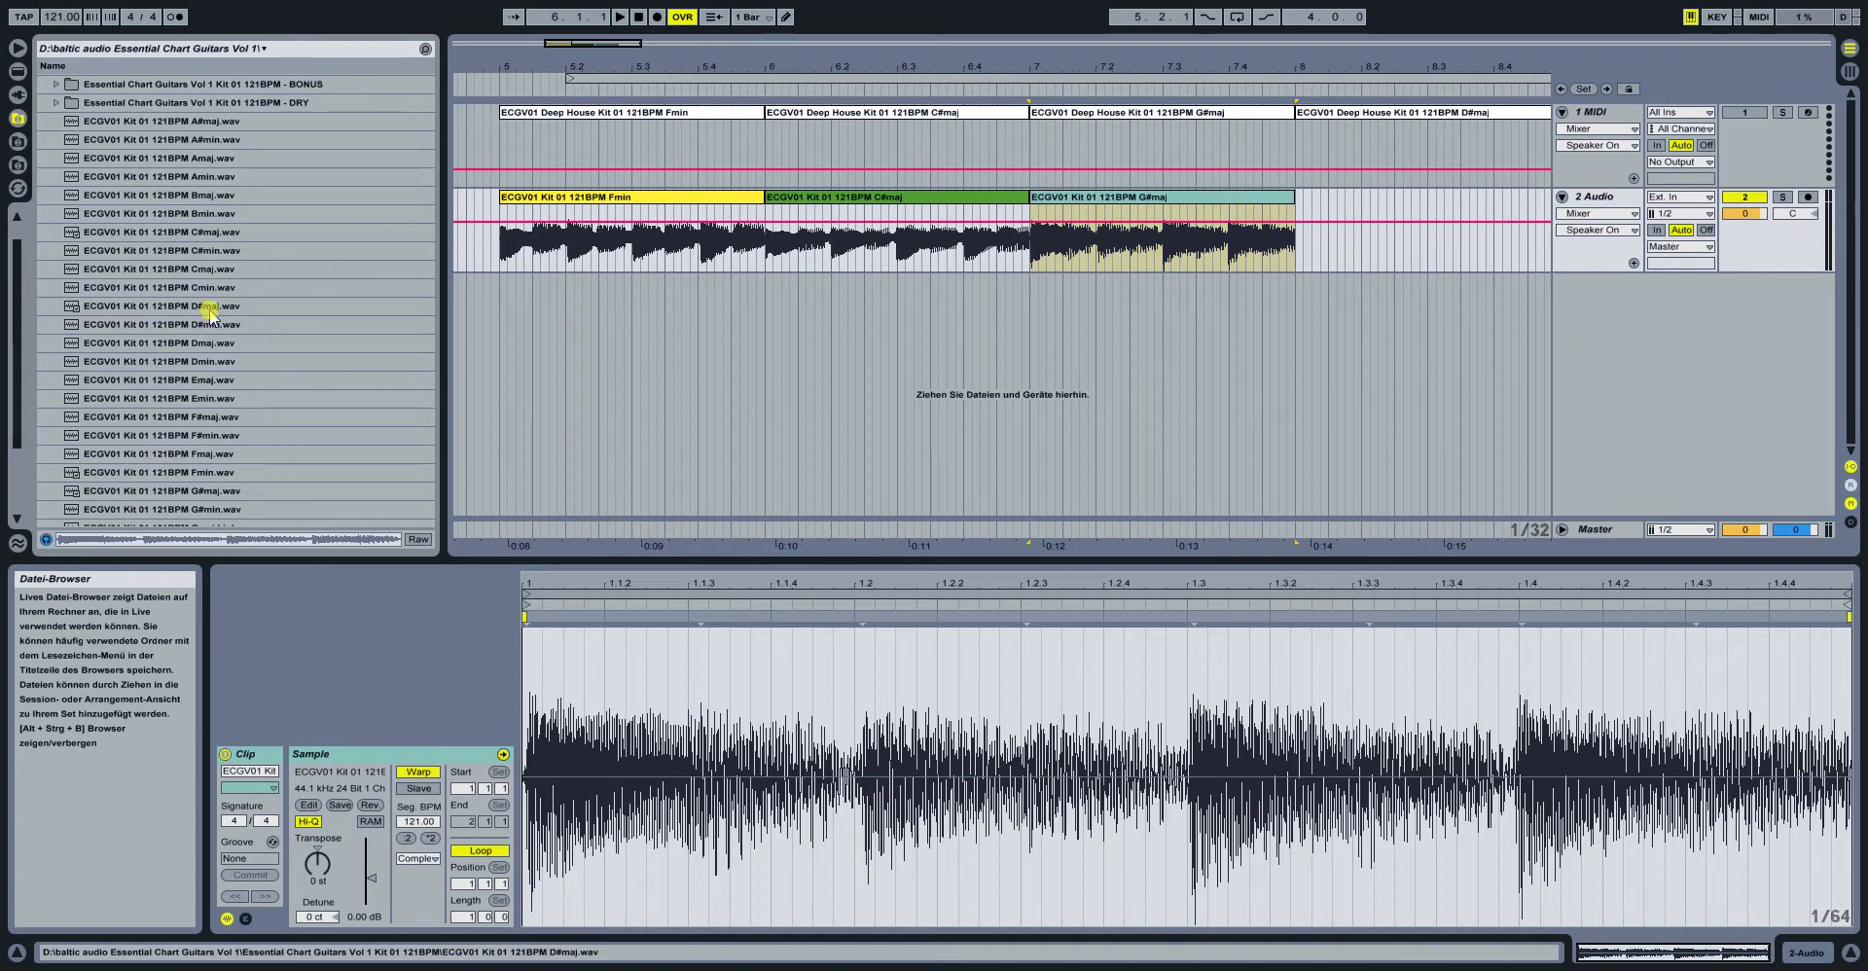
pyautogui.moveTo(209, 314); pyautogui.dragTo(1297, 210)
pyautogui.click(709, 196)
pyautogui.press('space')
# Turn on arrangement looping and set the loop over the four chord clips, starting at 5.1.1 with a length of four bars
pyautogui.moveTo(606, 42); pyautogui.dragTo(598, 21)
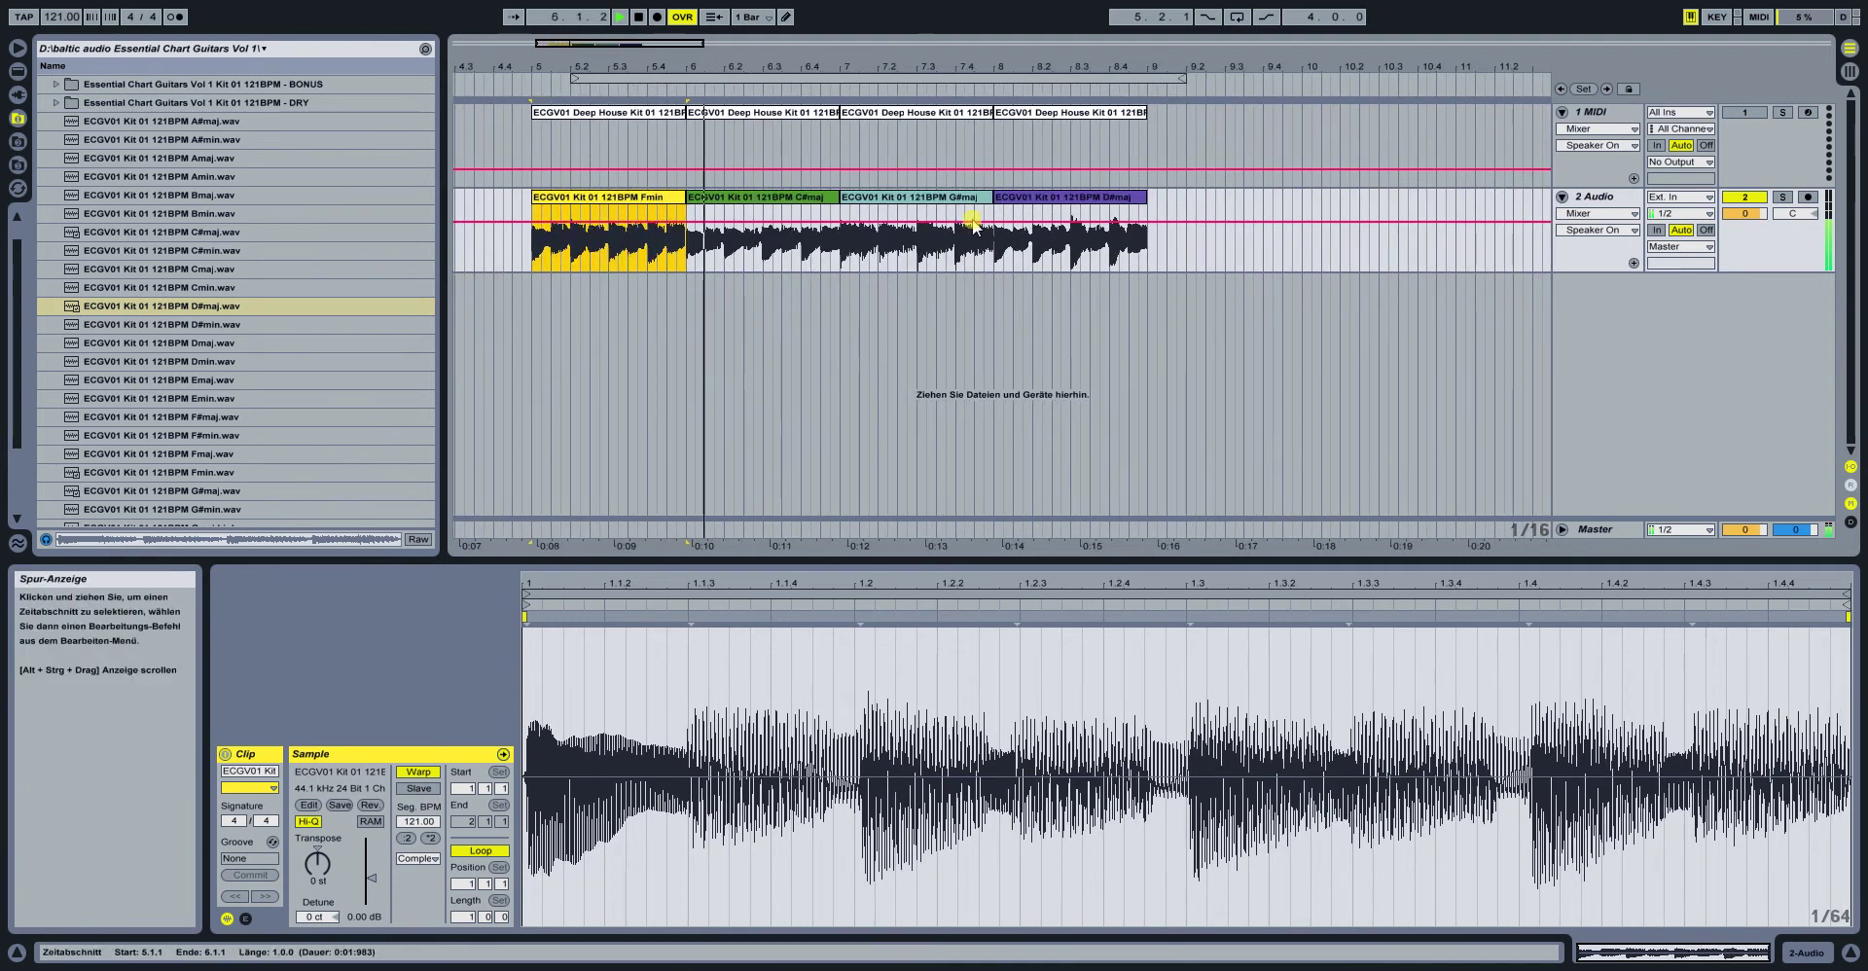
pyautogui.click(1084, 79)
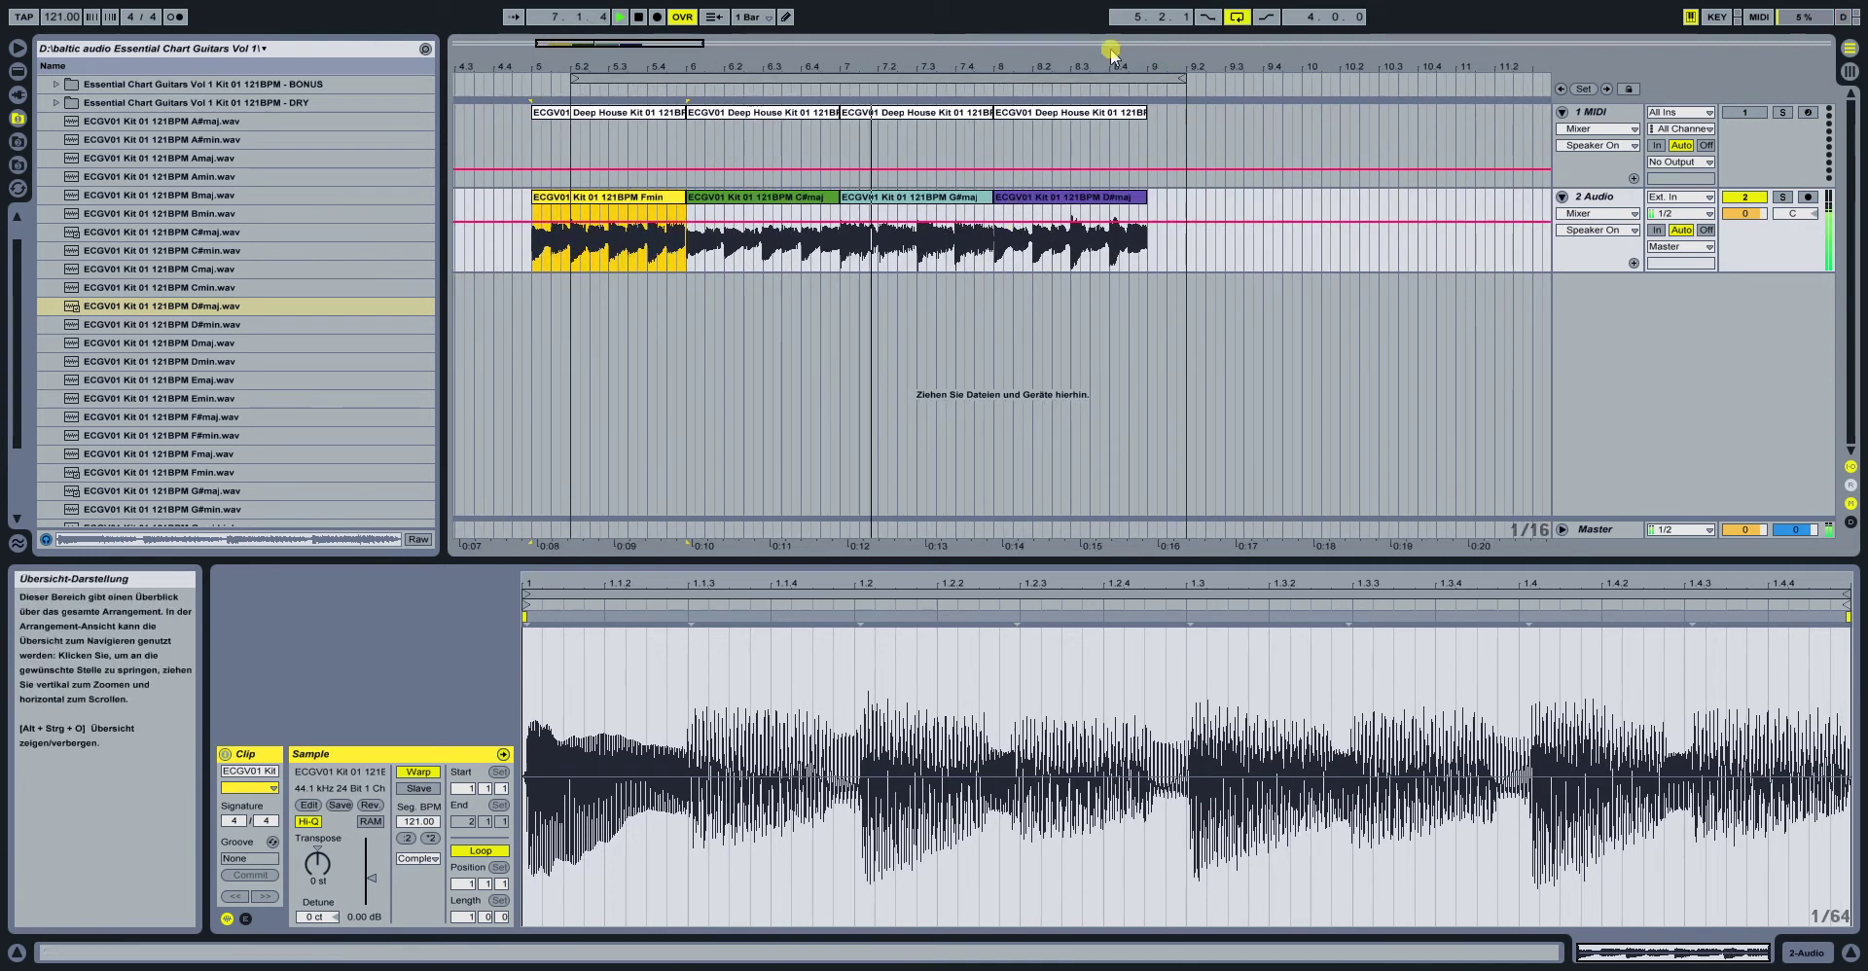
pyautogui.moveTo(1085, 79); pyautogui.dragTo(1054, 76)
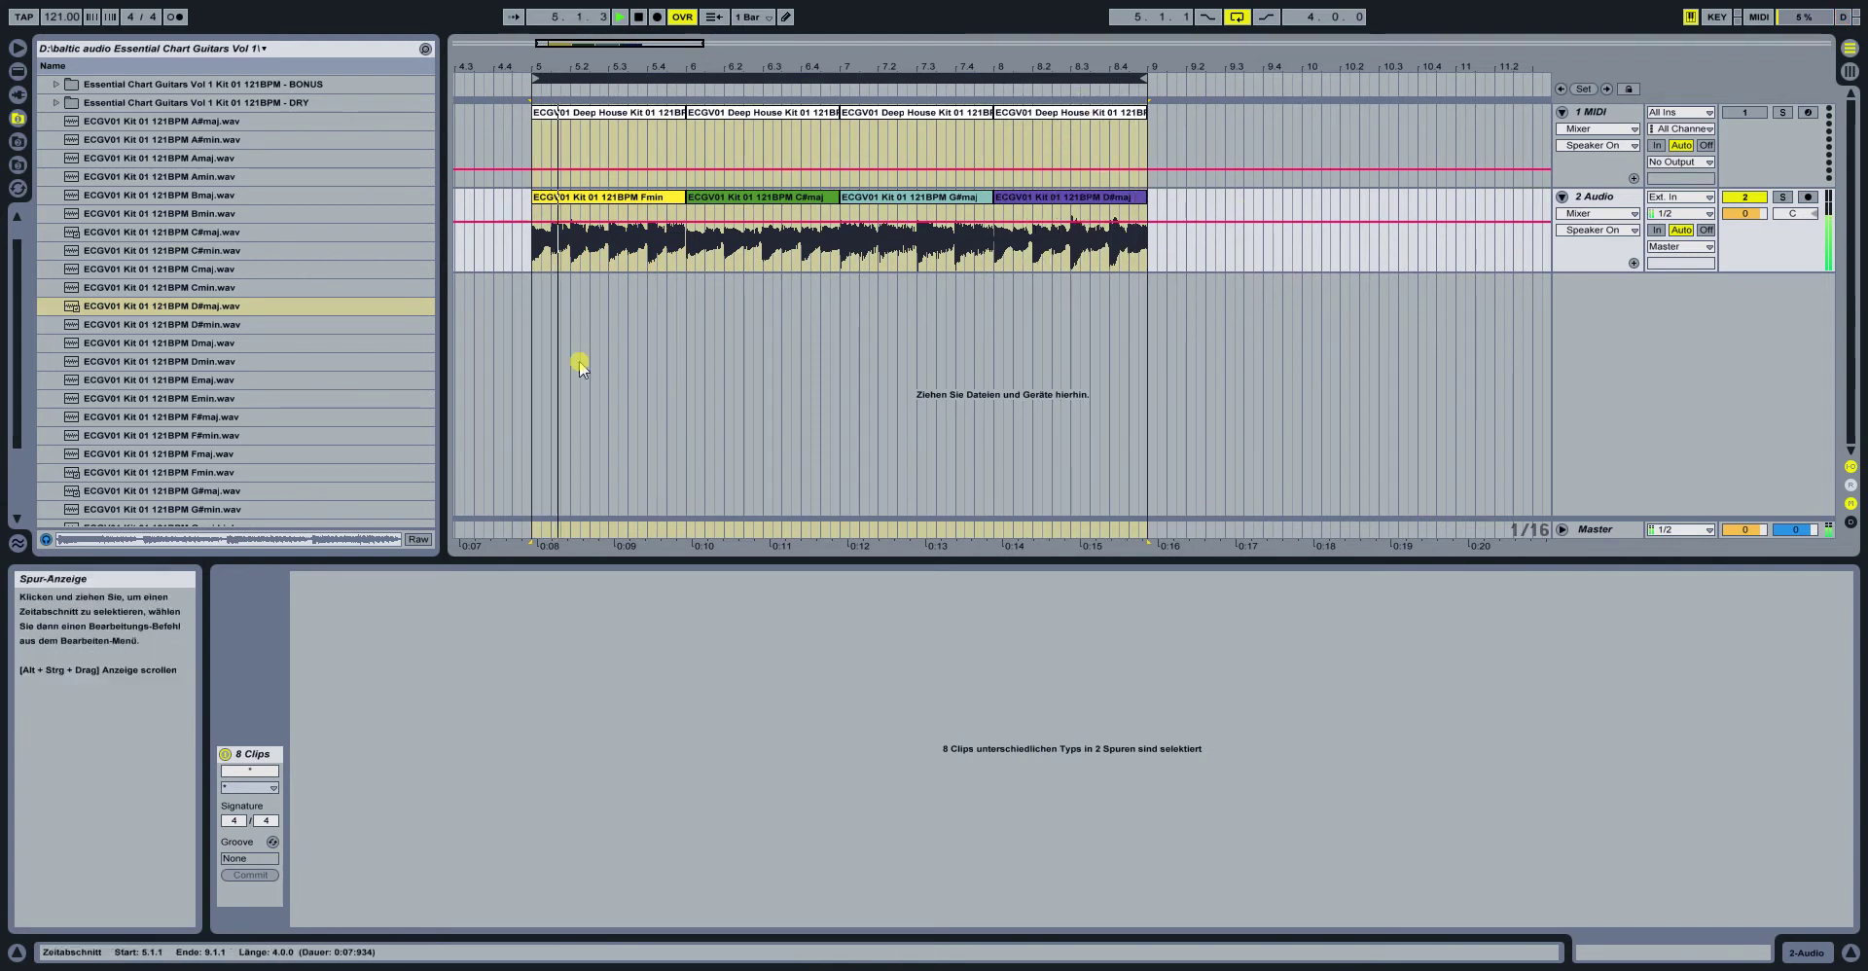
# Place the Kit 01 BONUS folder's Fmin samples, from Bass through Shaker 02, on separate audio tracks starting at bar 5
pyautogui.scroll(1, 197, 199)
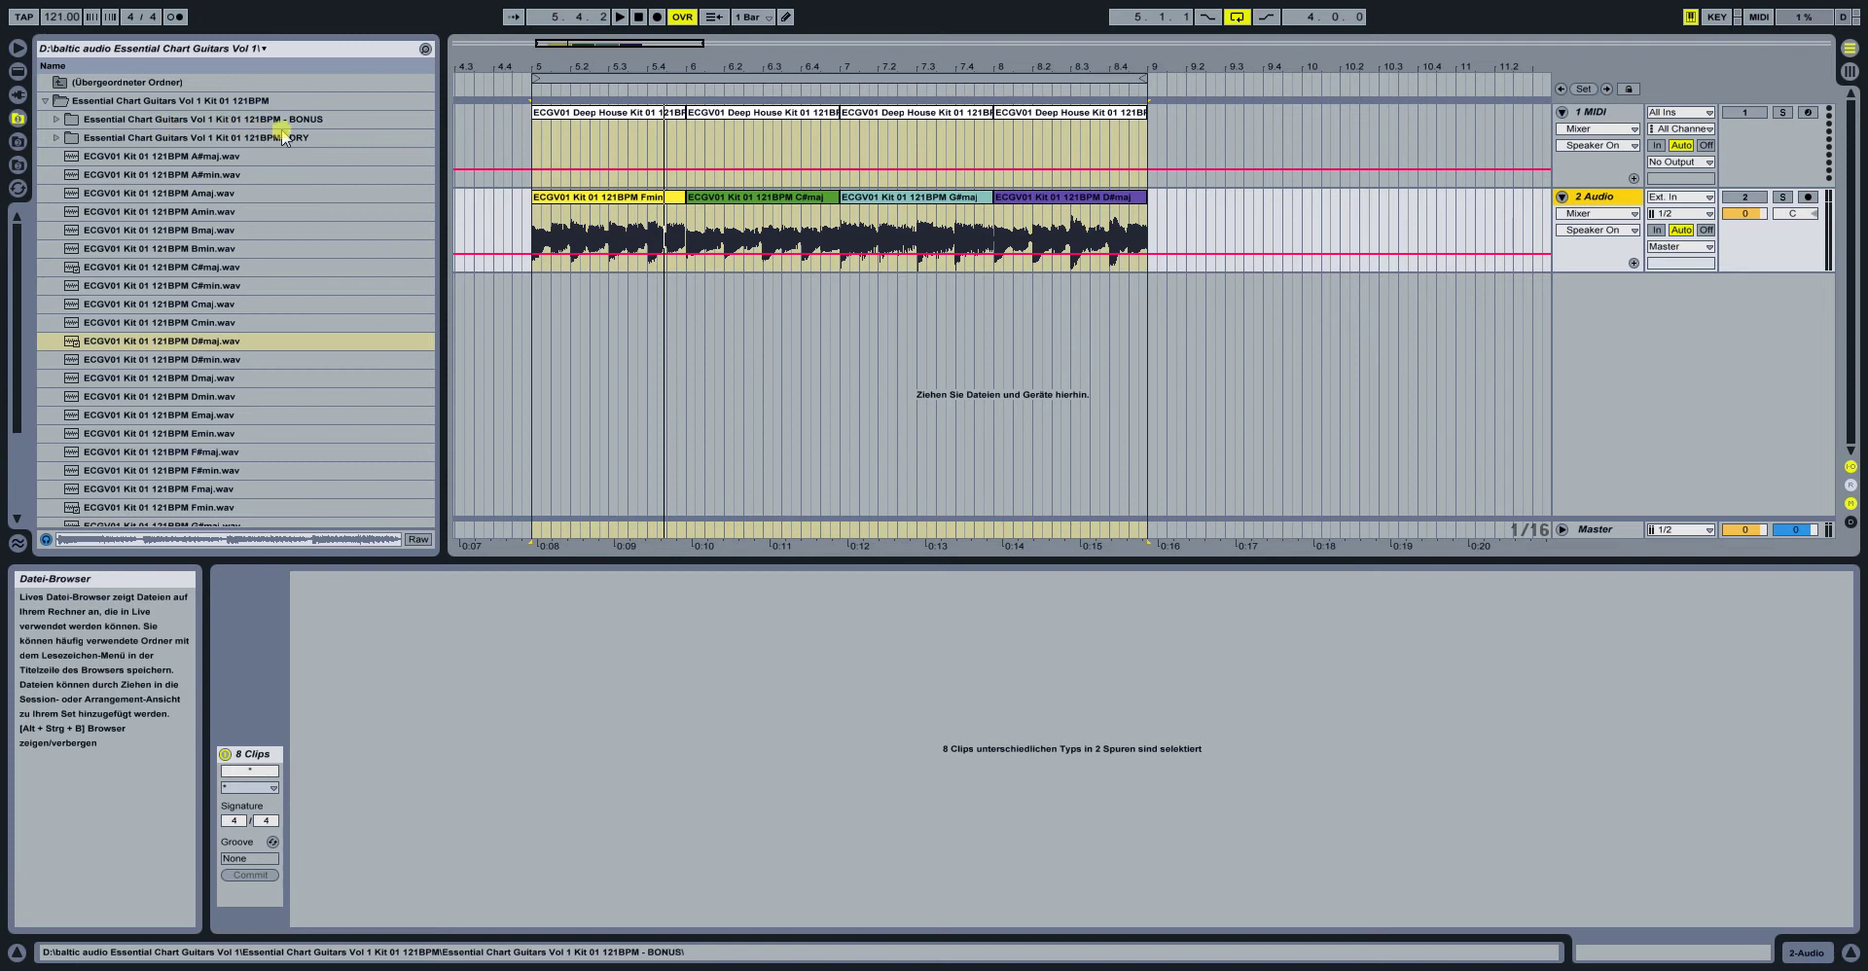
pyautogui.click(52, 124)
pyautogui.click(232, 162)
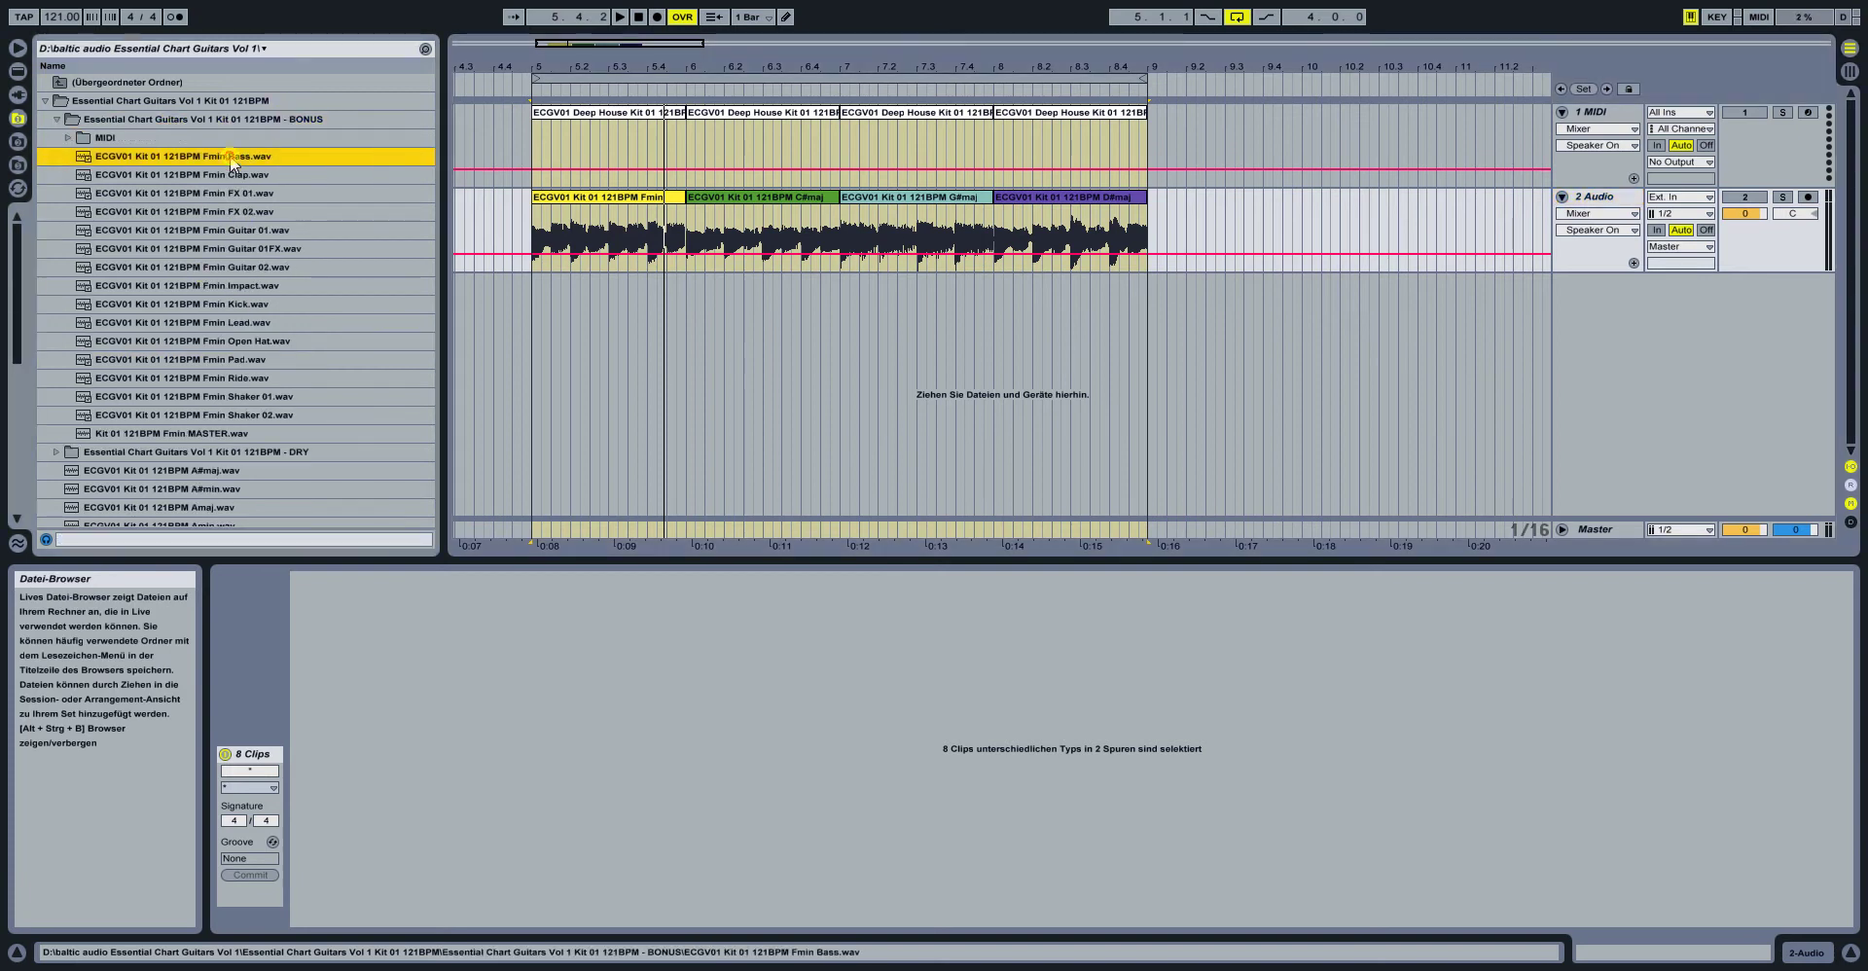
pyautogui.keyDown('shift'); pyautogui.click(235, 417); pyautogui.keyUp('shift')
pyautogui.moveTo(646, 237); pyautogui.dragTo(536, 294)
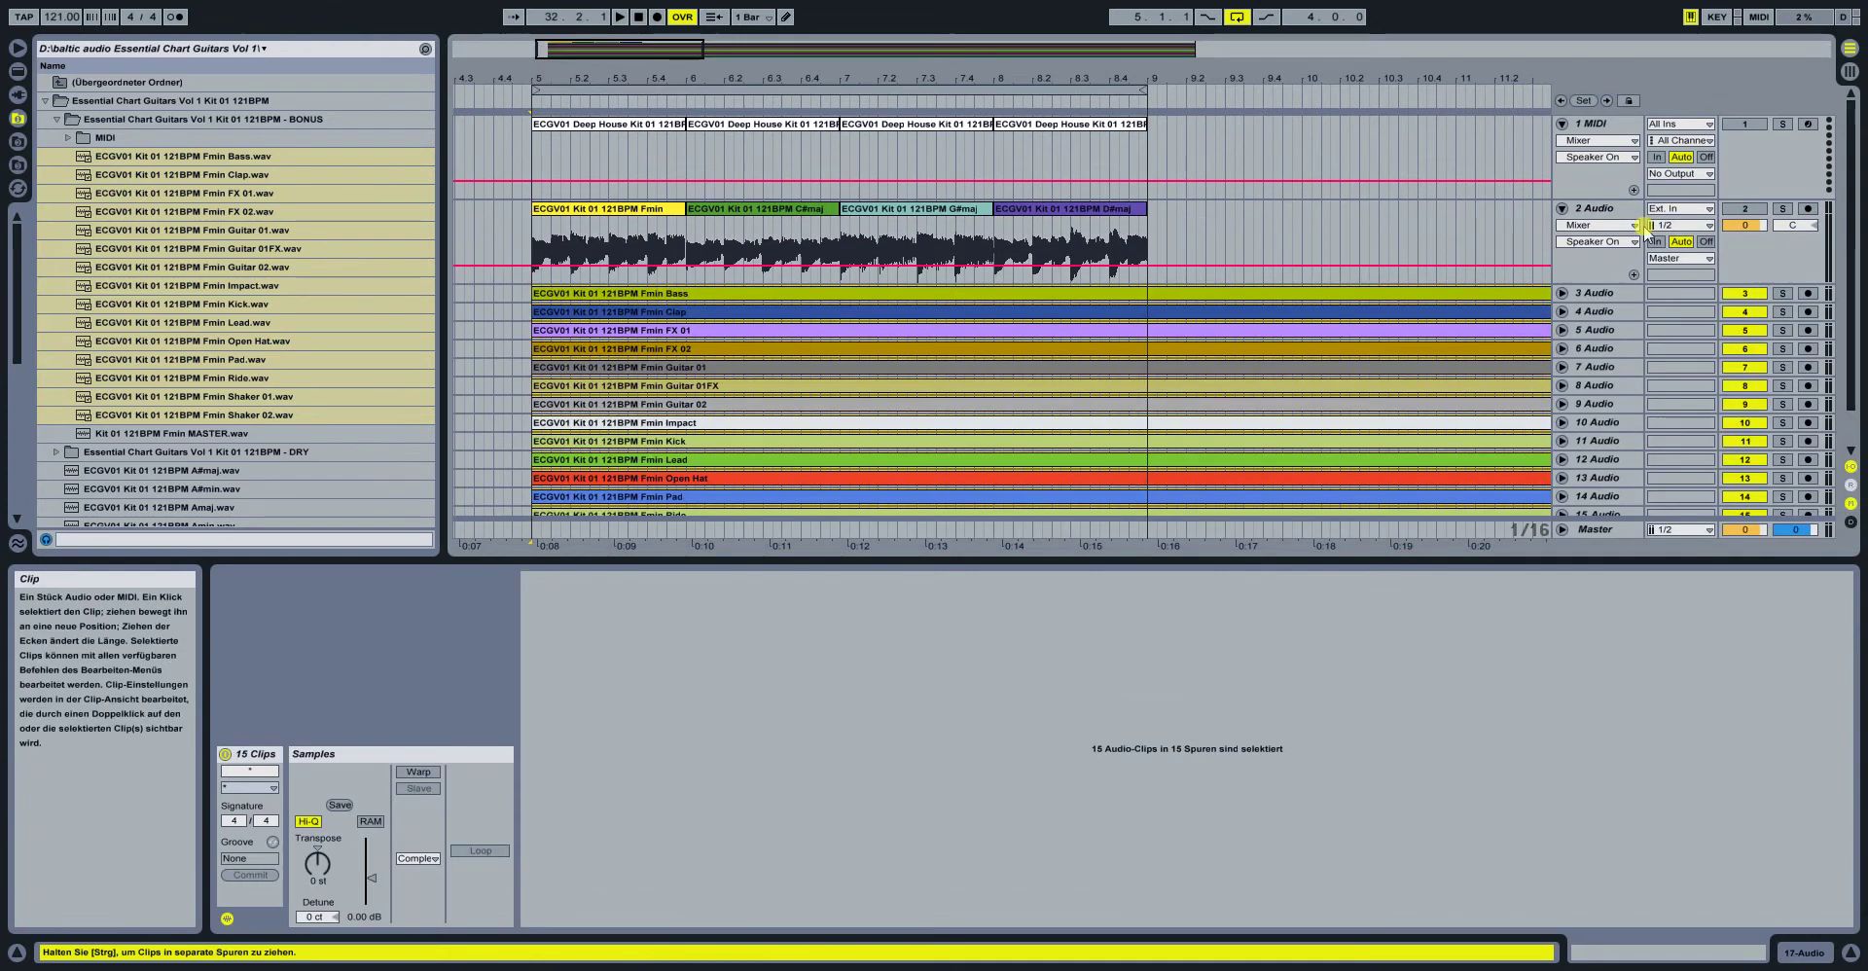
# Select audio tracks 3 to 17 together and unfold them to show their waveforms
pyautogui.click(1623, 292)
pyautogui.moveTo(1850, 275); pyautogui.dragTo(1851, 314)
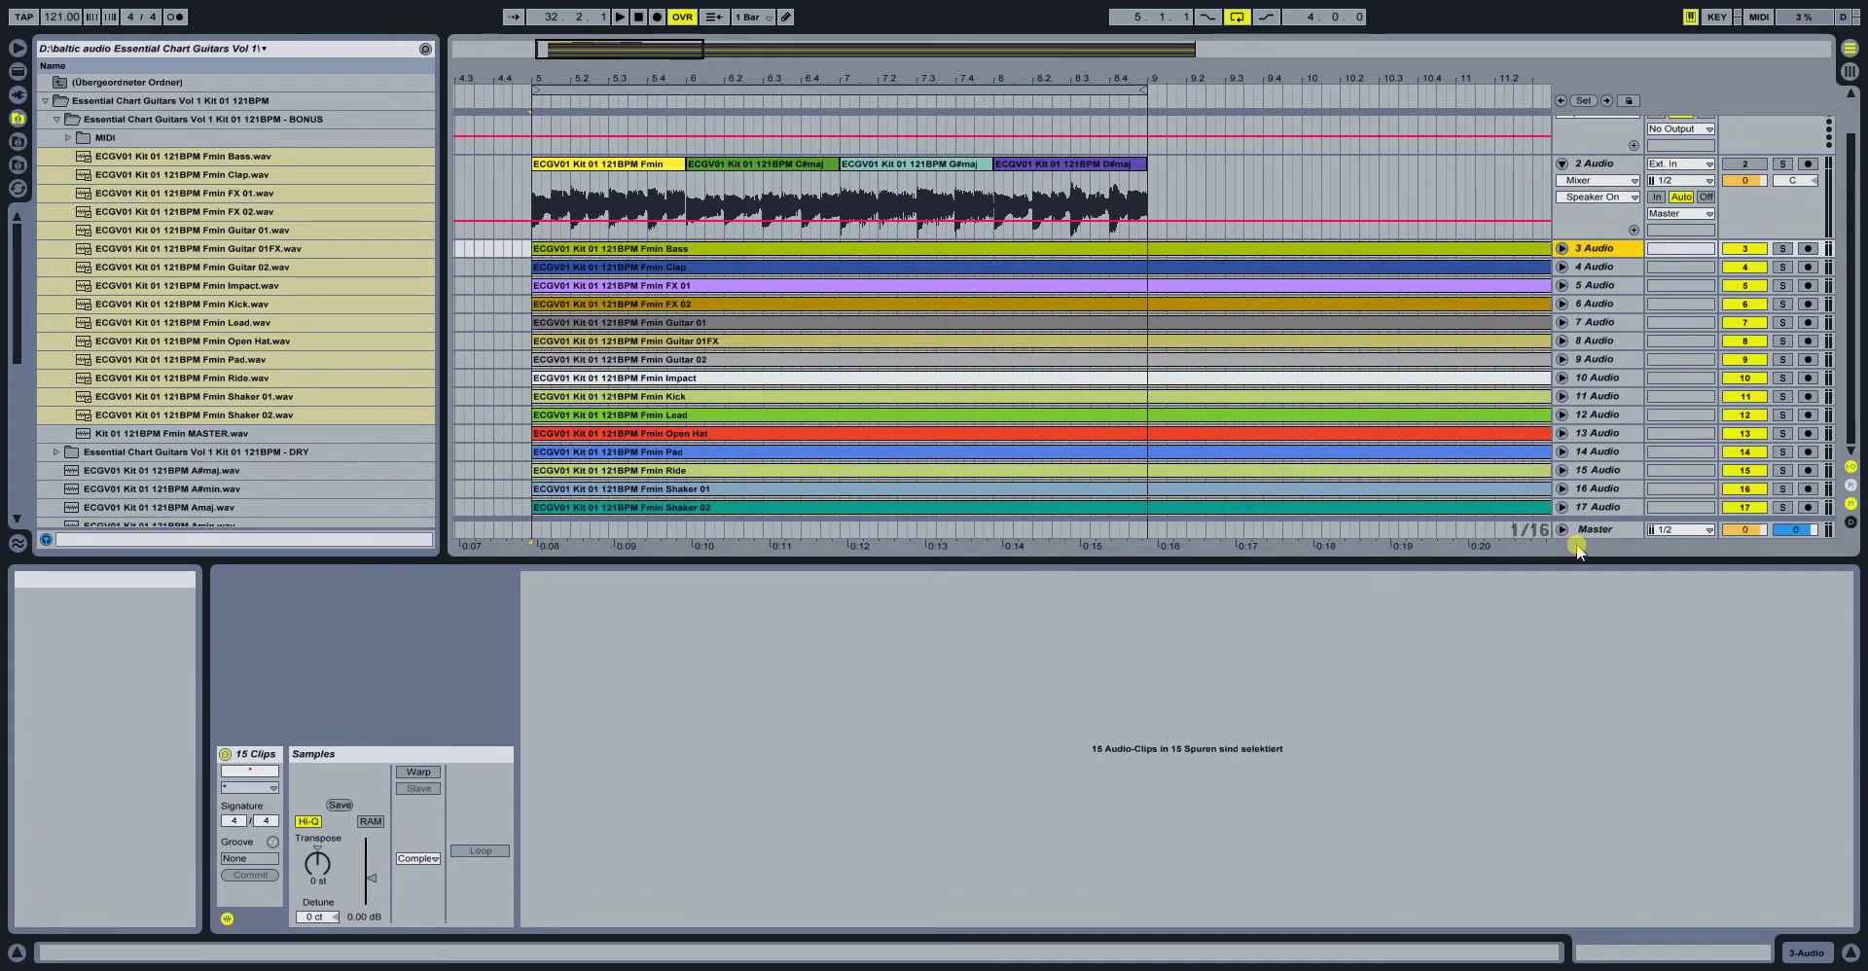
pyautogui.keyDown('shift'); pyautogui.click(1581, 507); pyautogui.keyUp('shift')
pyautogui.click(1561, 507)
# Set a four-bar loop starting at 5.2.1, start playback and turn off arrangement looping
pyautogui.scroll(2, 1343, 458)
pyautogui.scroll(5, 1219, 436)
pyautogui.moveTo(572, 92); pyautogui.dragTo(614, 93)
pyautogui.press('space')
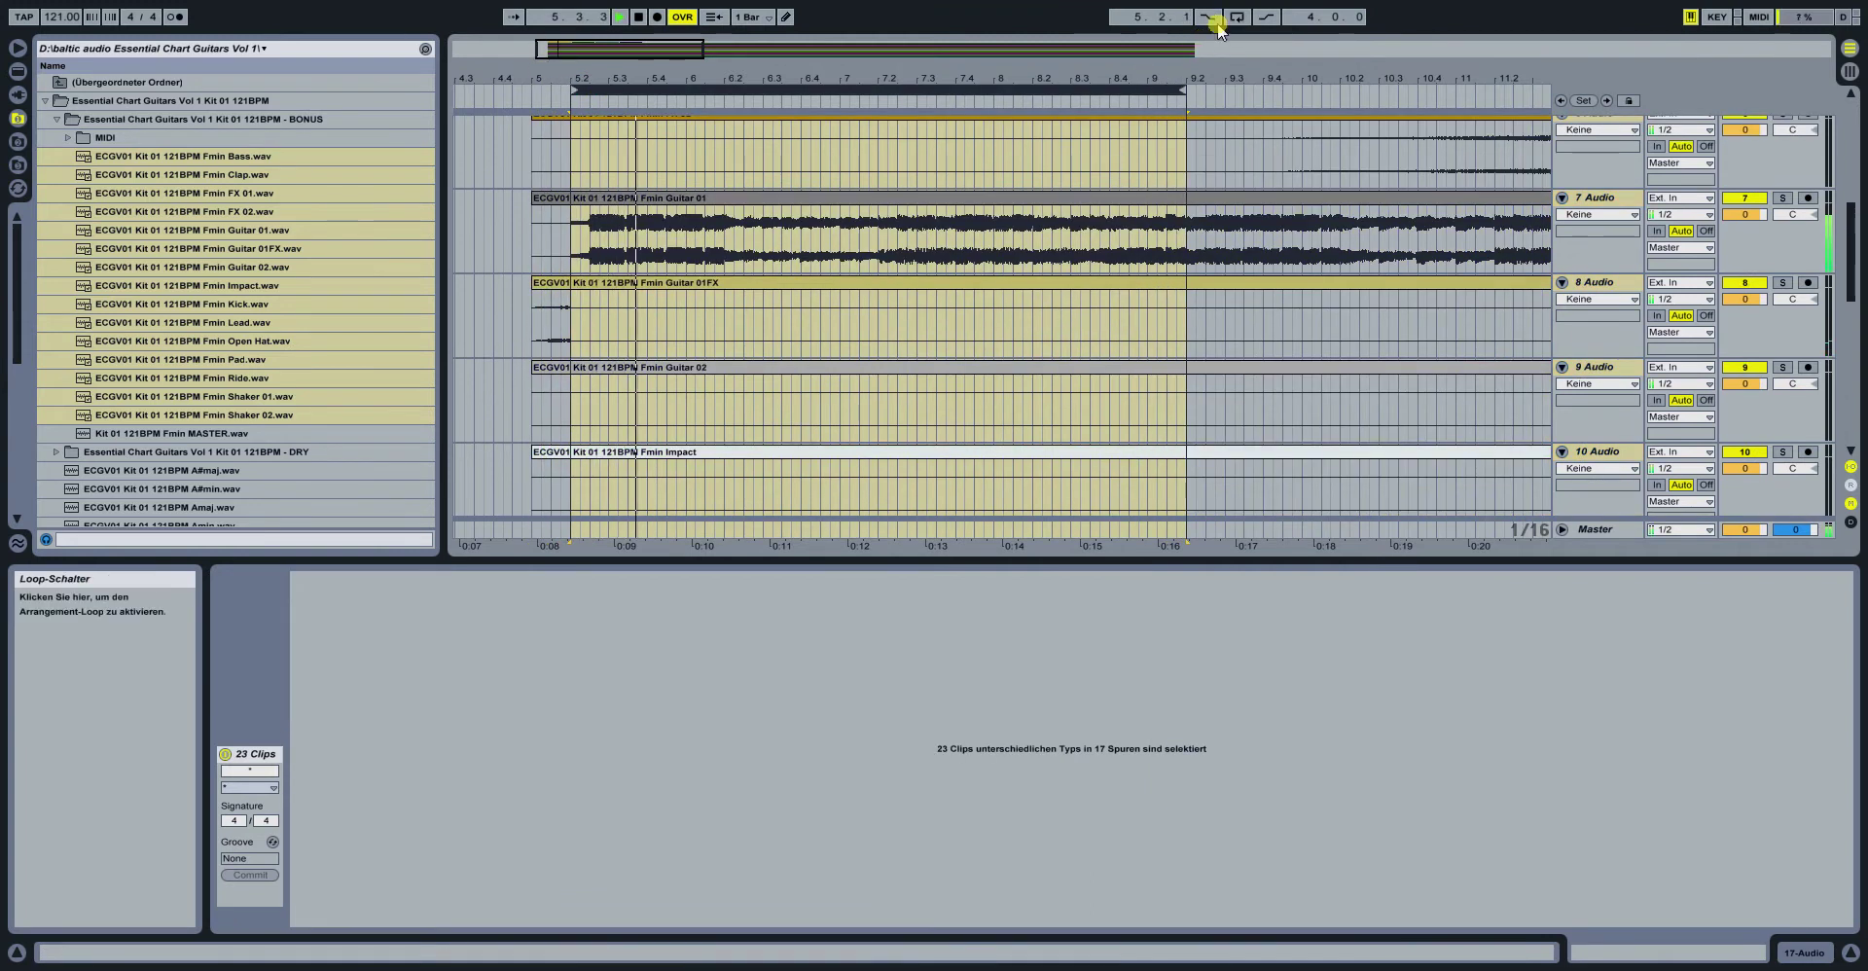
pyautogui.click(1219, 29)
# Audition the Fmin Shaker 01, Shaker 02 and Ride tracks in solo while the arrangement plays
pyautogui.scroll(-6, 826, 292)
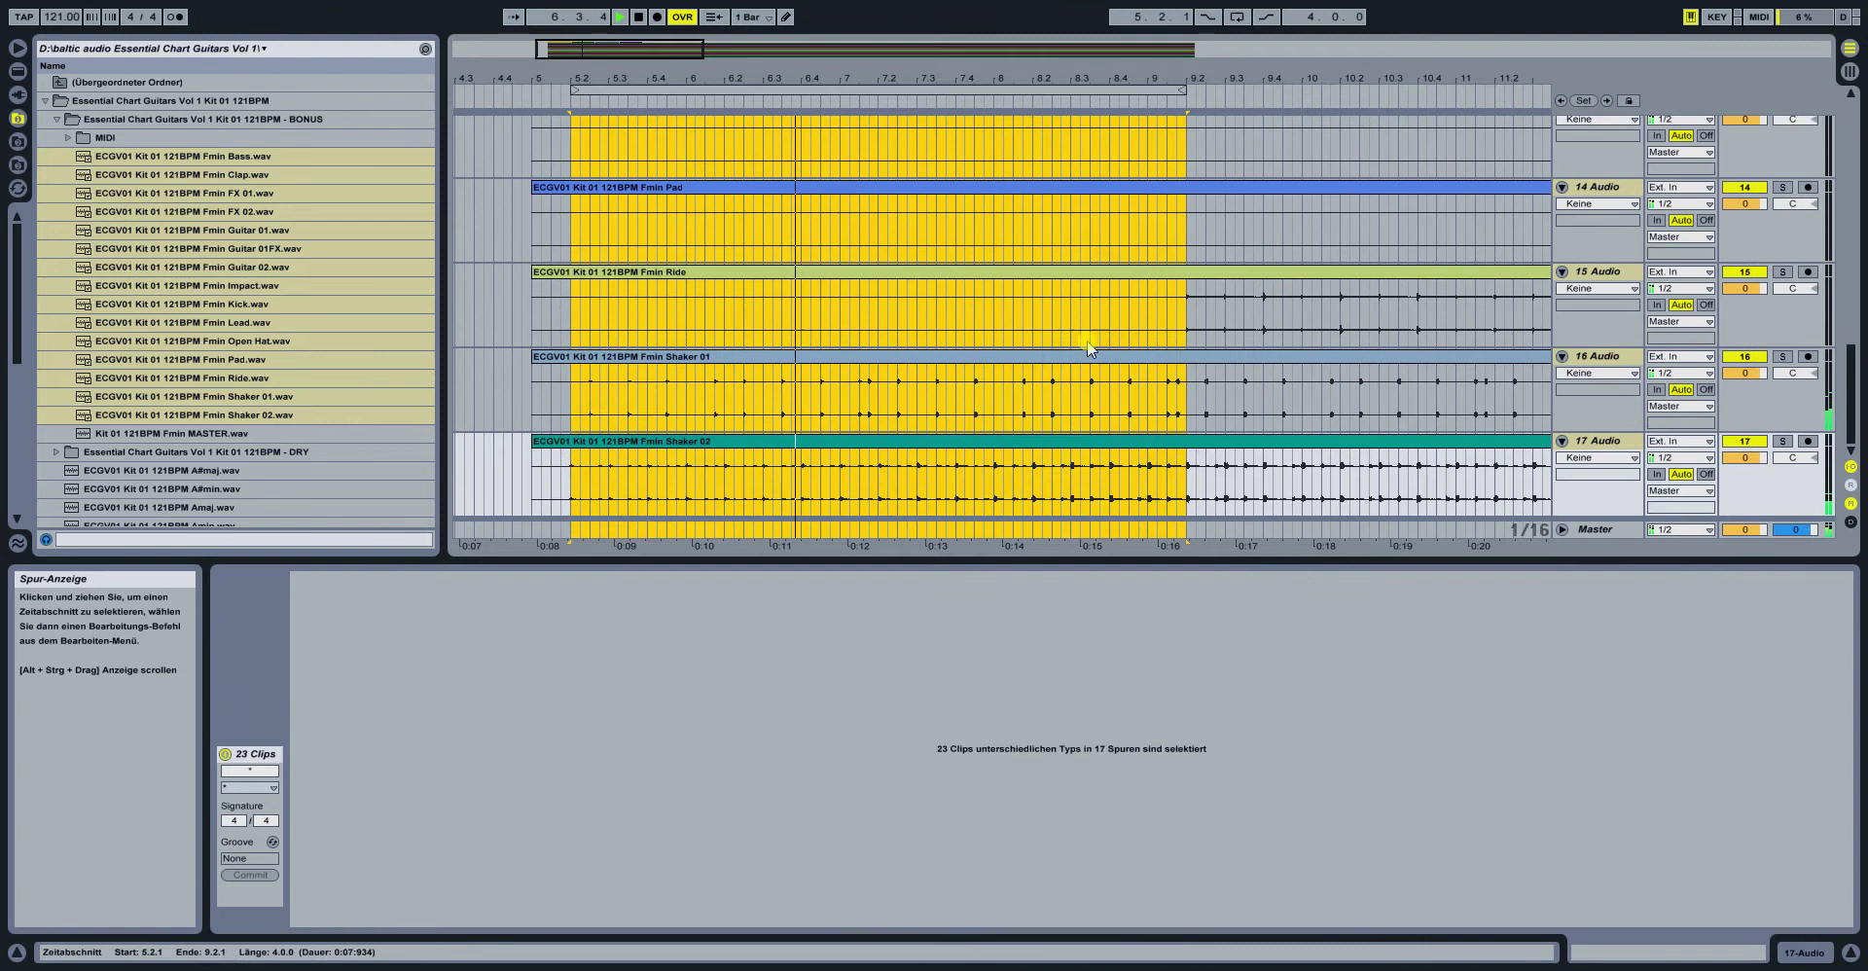
pyautogui.click(1783, 357)
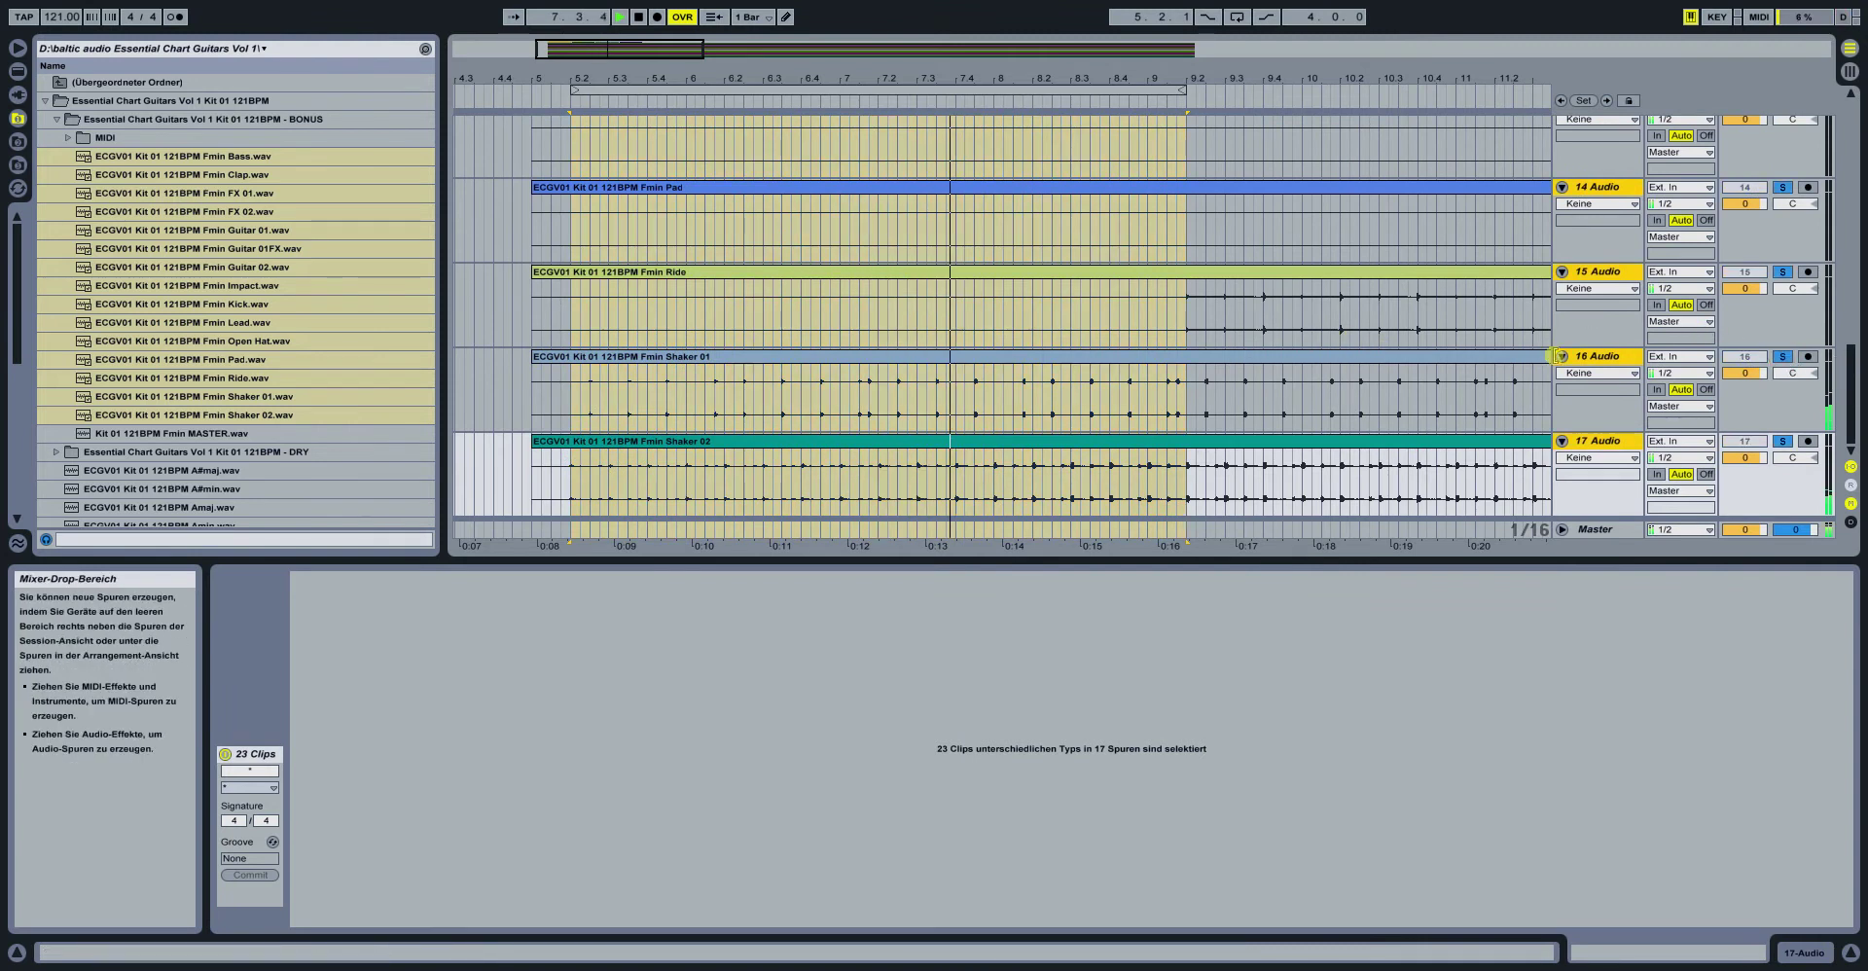
pyautogui.click(1783, 357)
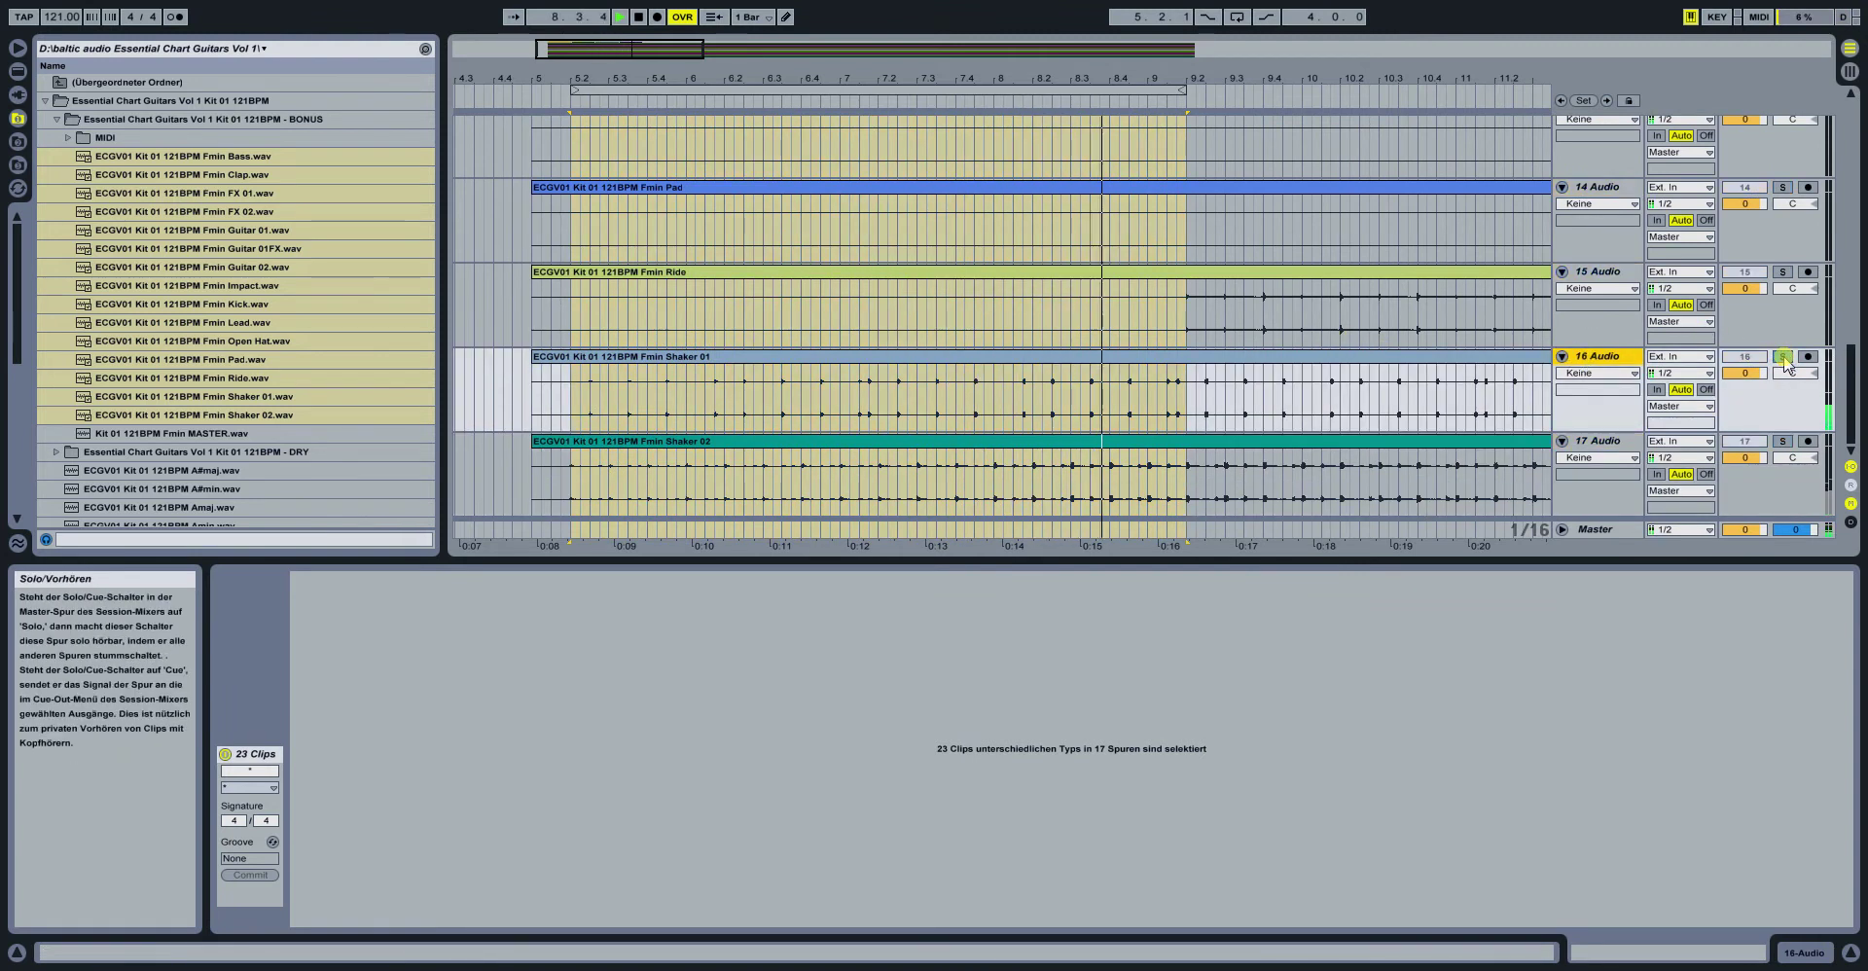
pyautogui.click(1785, 441)
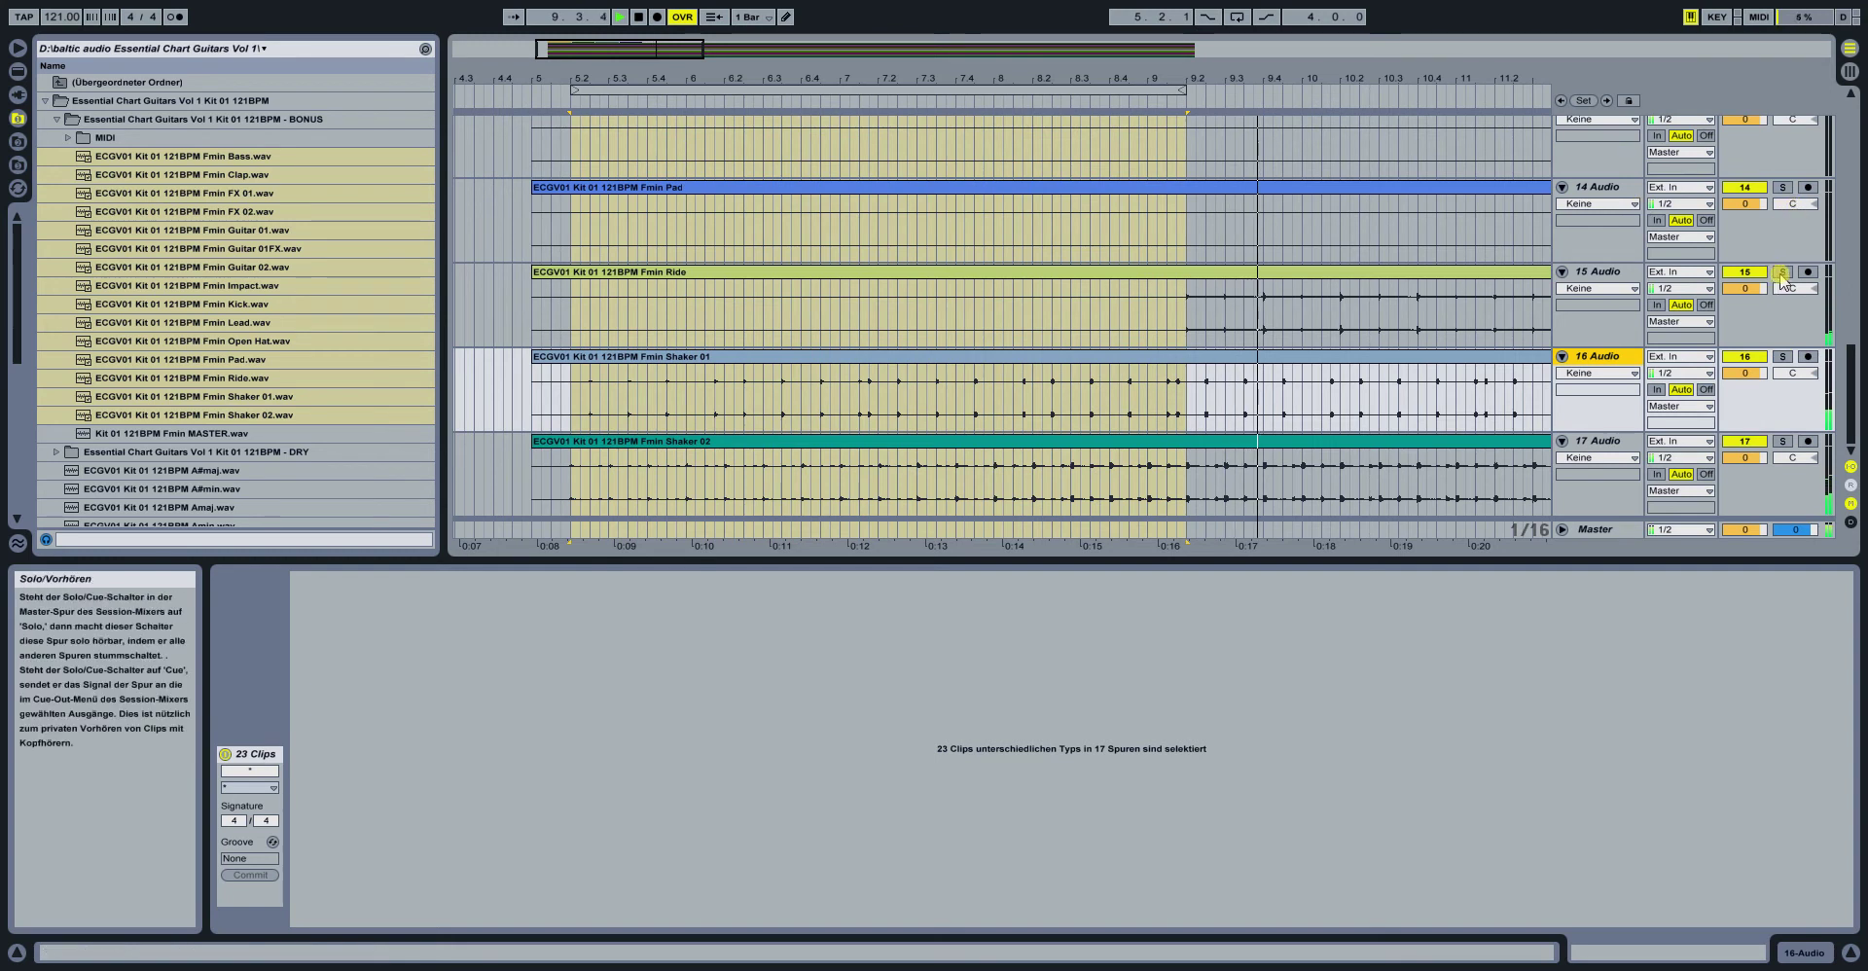
pyautogui.click(1783, 273)
# Audition the Fmin Guitar 01 and Bass tracks in solo during playback
pyautogui.moveTo(642, 56); pyautogui.dragTo(646, 10)
pyautogui.scroll(2, 1144, 251)
pyautogui.scroll(6, 1145, 255)
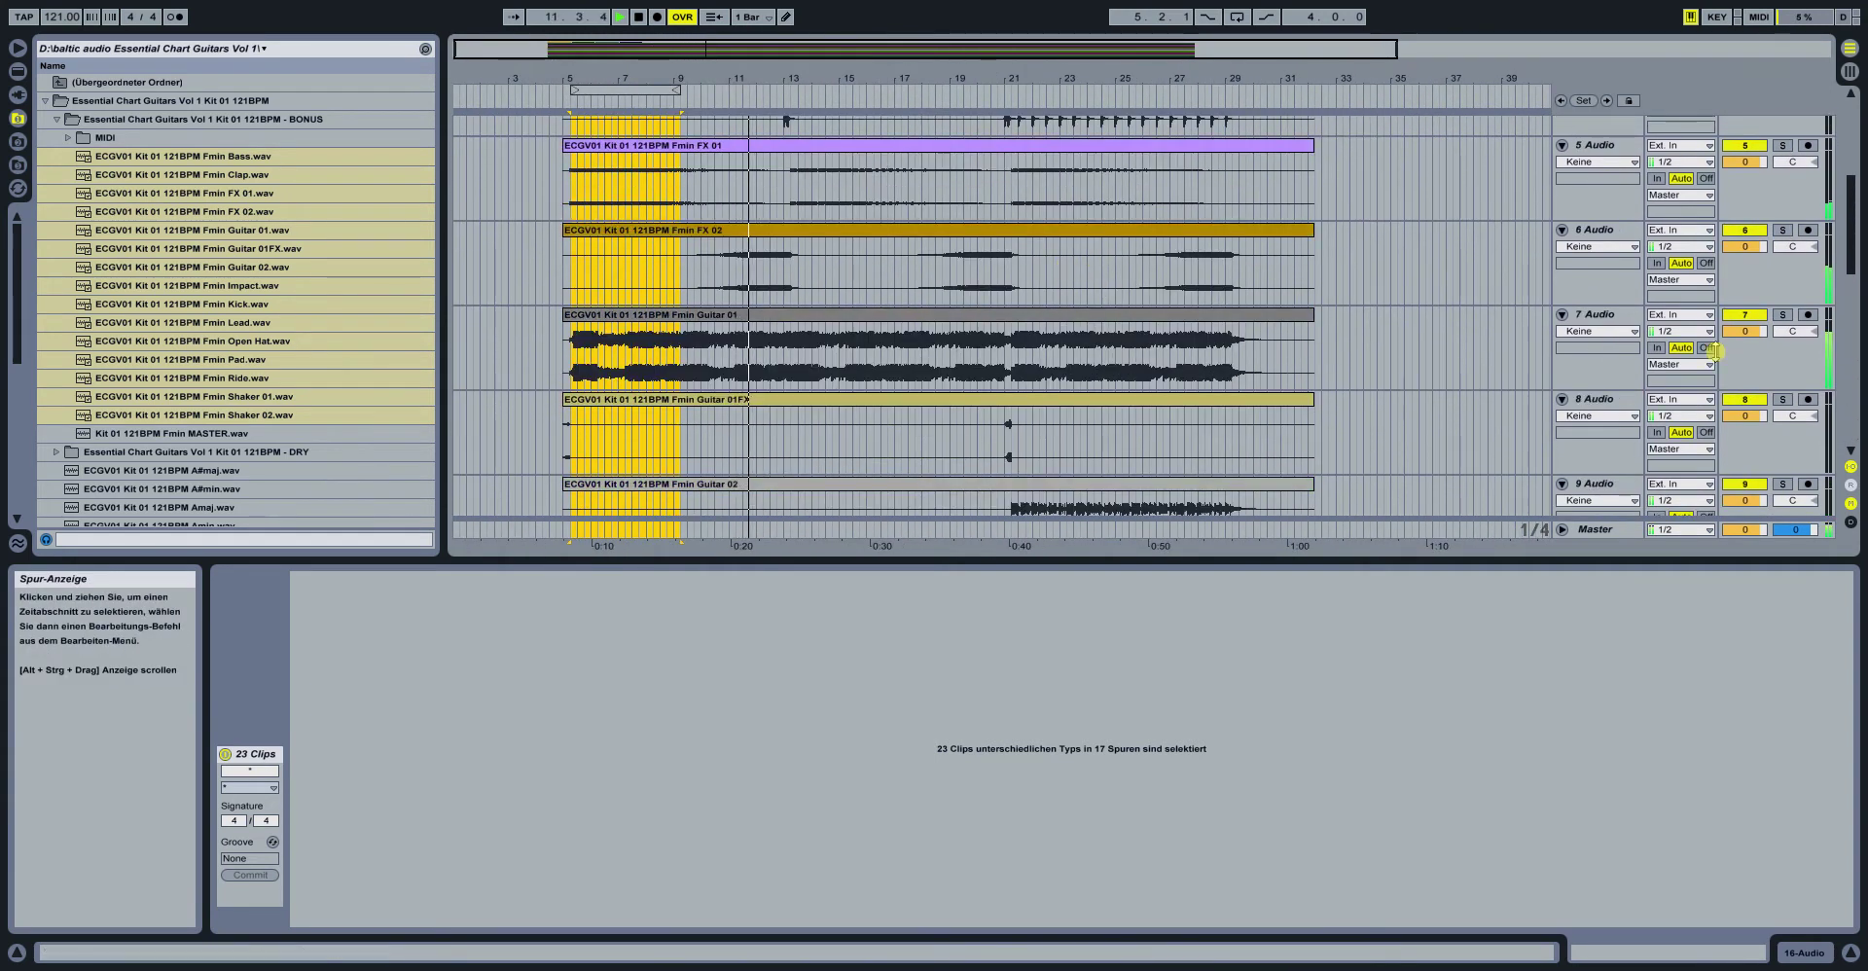
pyautogui.click(1782, 315)
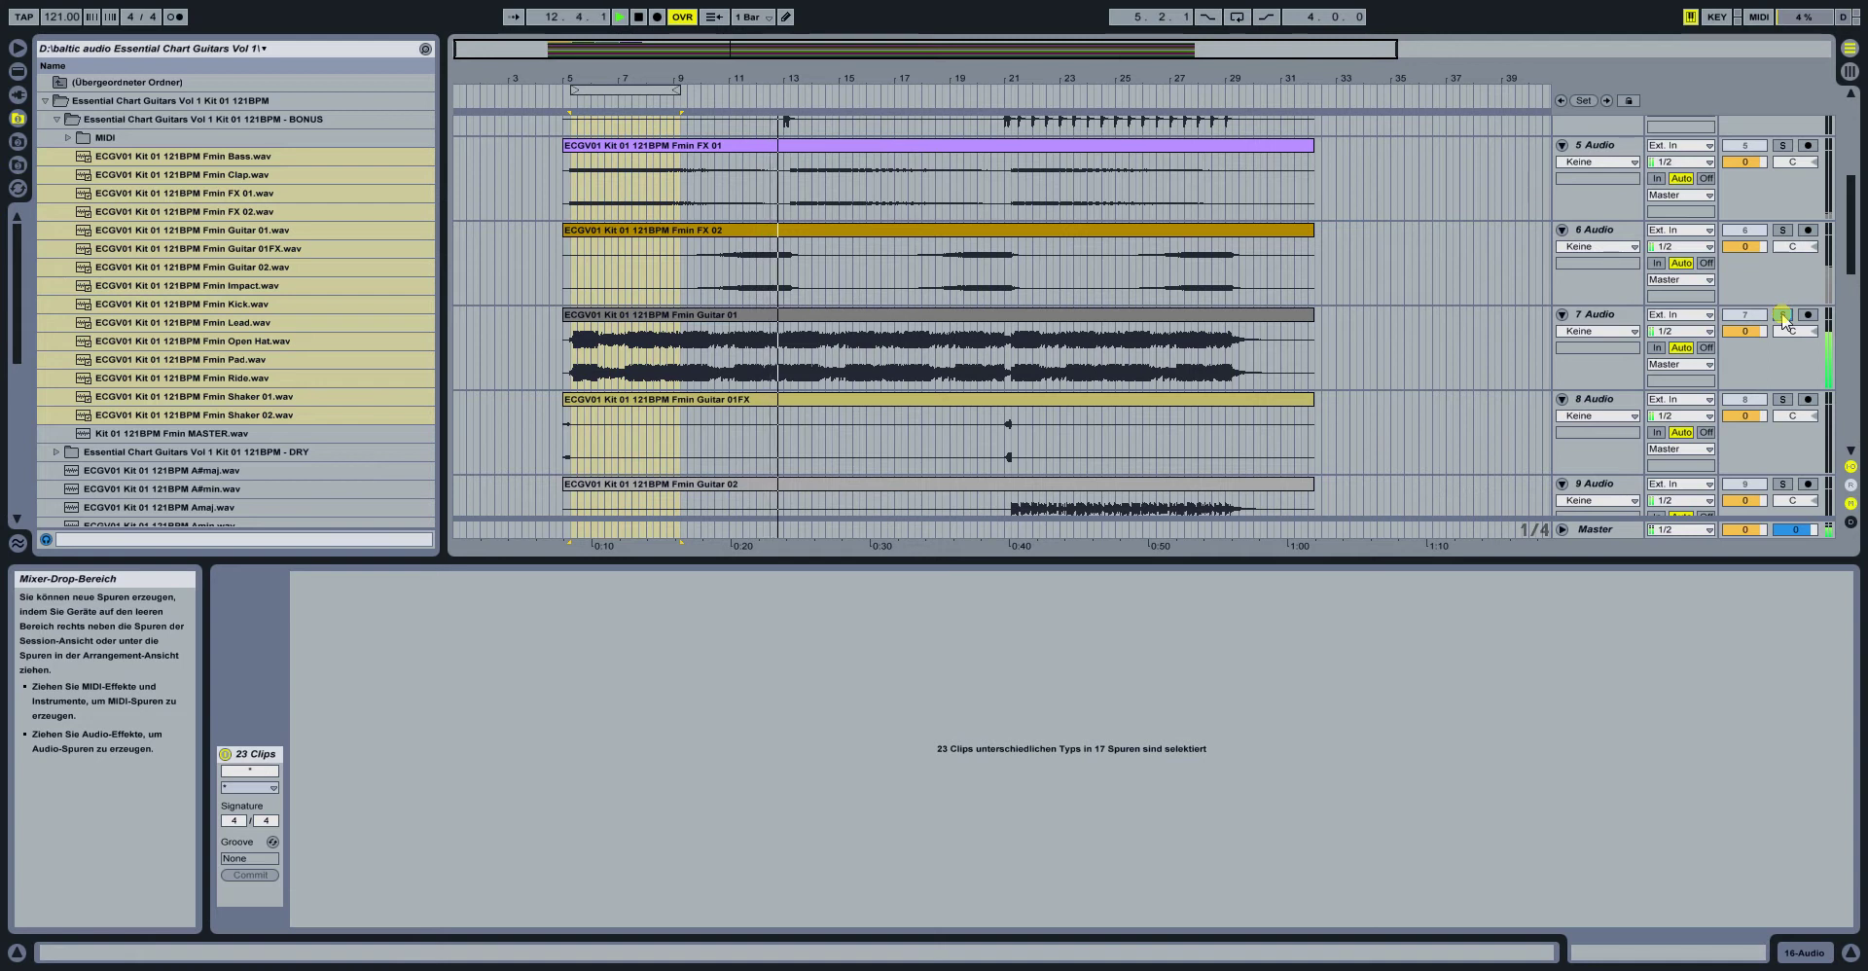
pyautogui.scroll(2, 1379, 292)
pyautogui.click(1782, 262)
pyautogui.scroll(2, 1786, 272)
pyautogui.click(1782, 230)
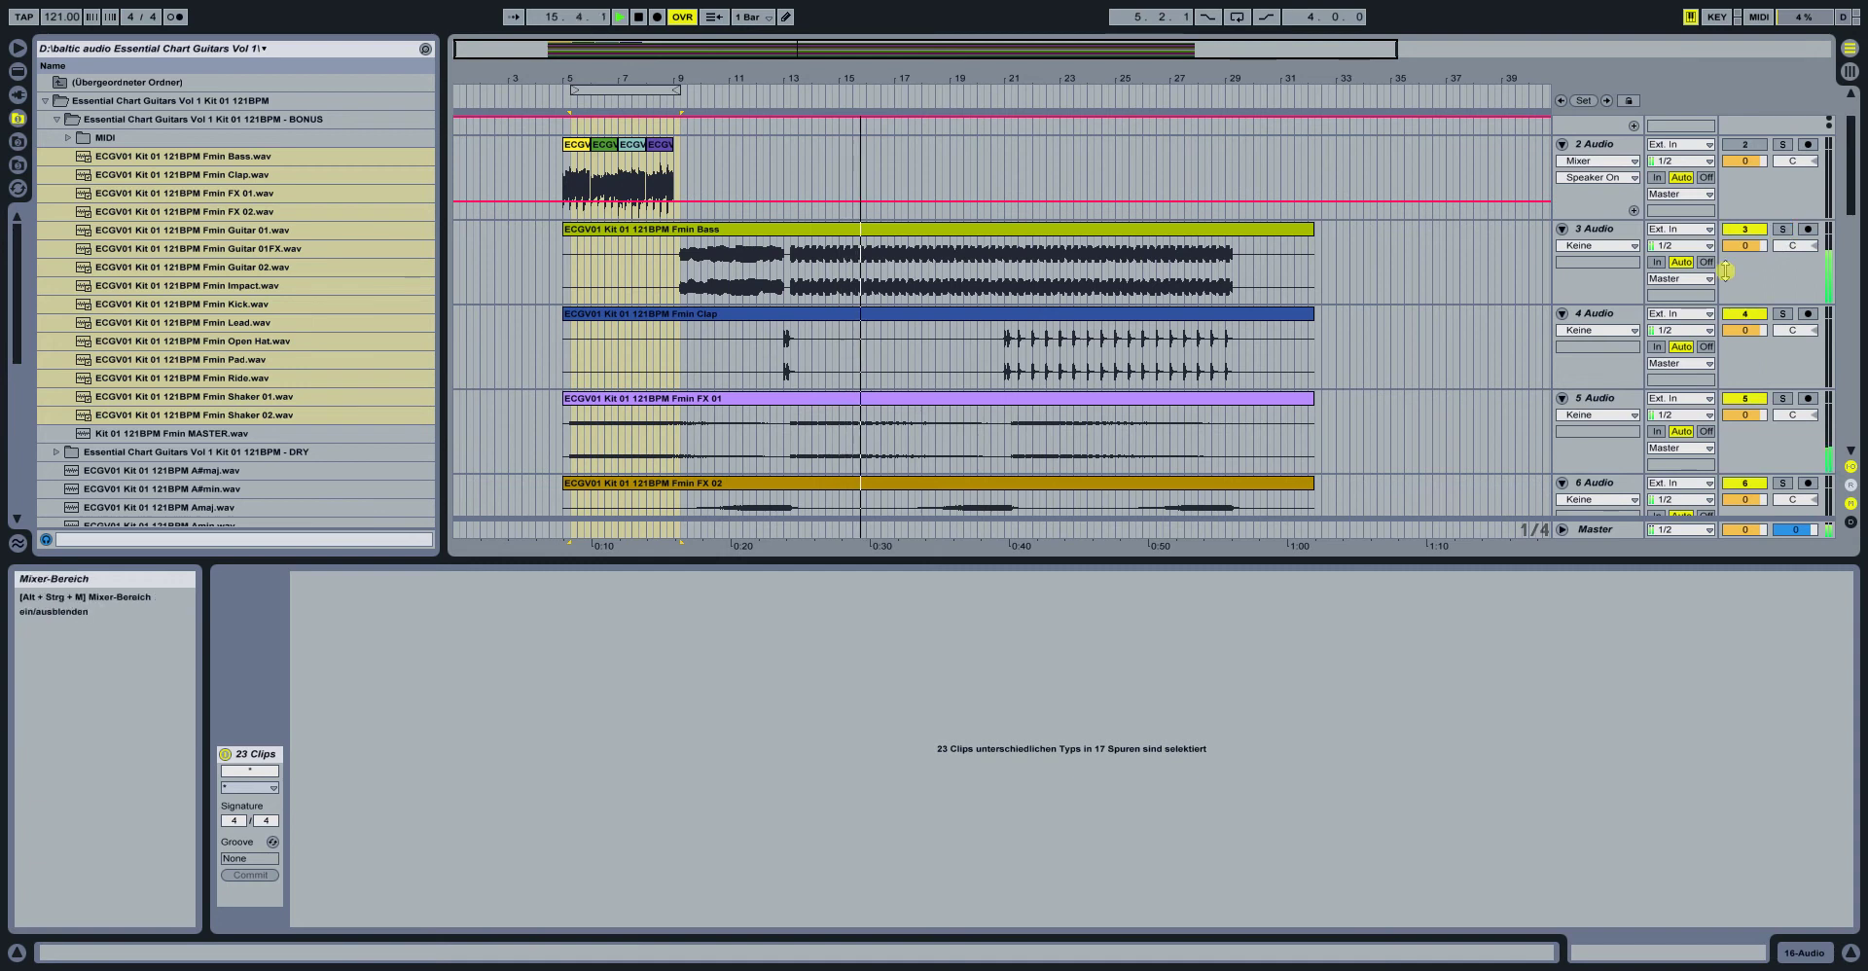
# Examine the Fmin Pad and Ride parts and audition the Guitar 02 track in solo
pyautogui.scroll(-5, 1702, 287)
pyautogui.scroll(-5, 1702, 289)
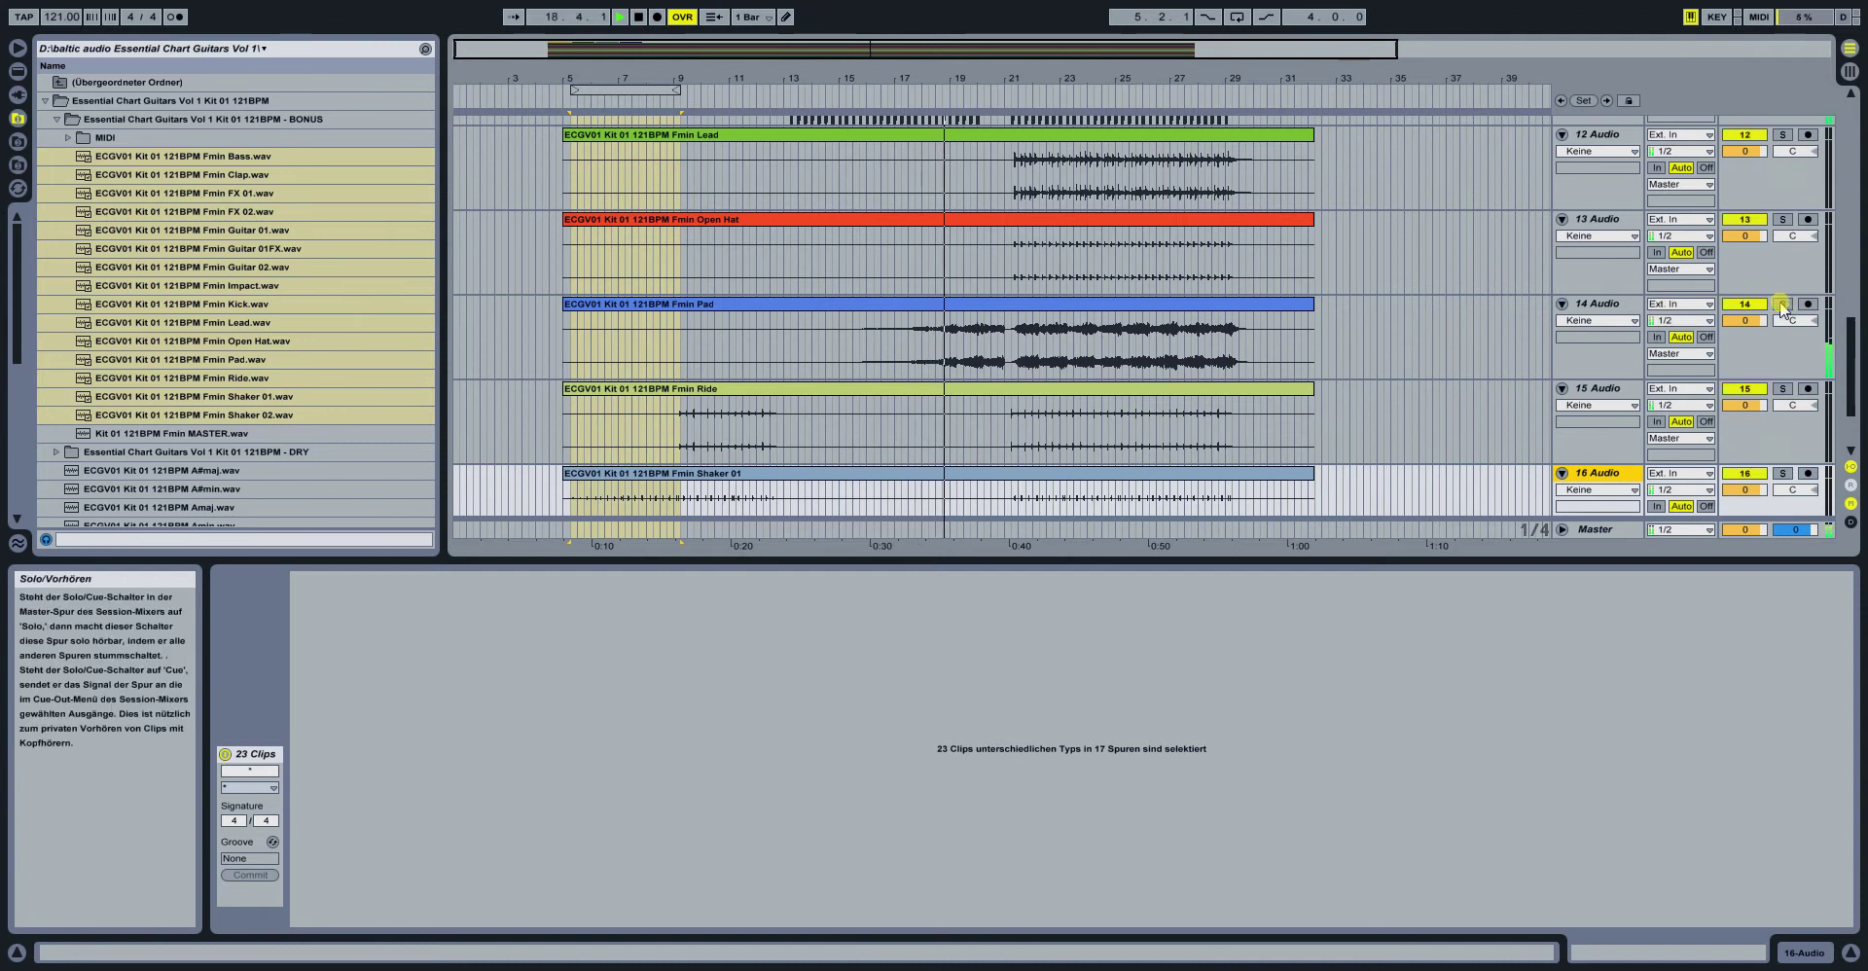
pyautogui.scroll(-1, 1654, 316)
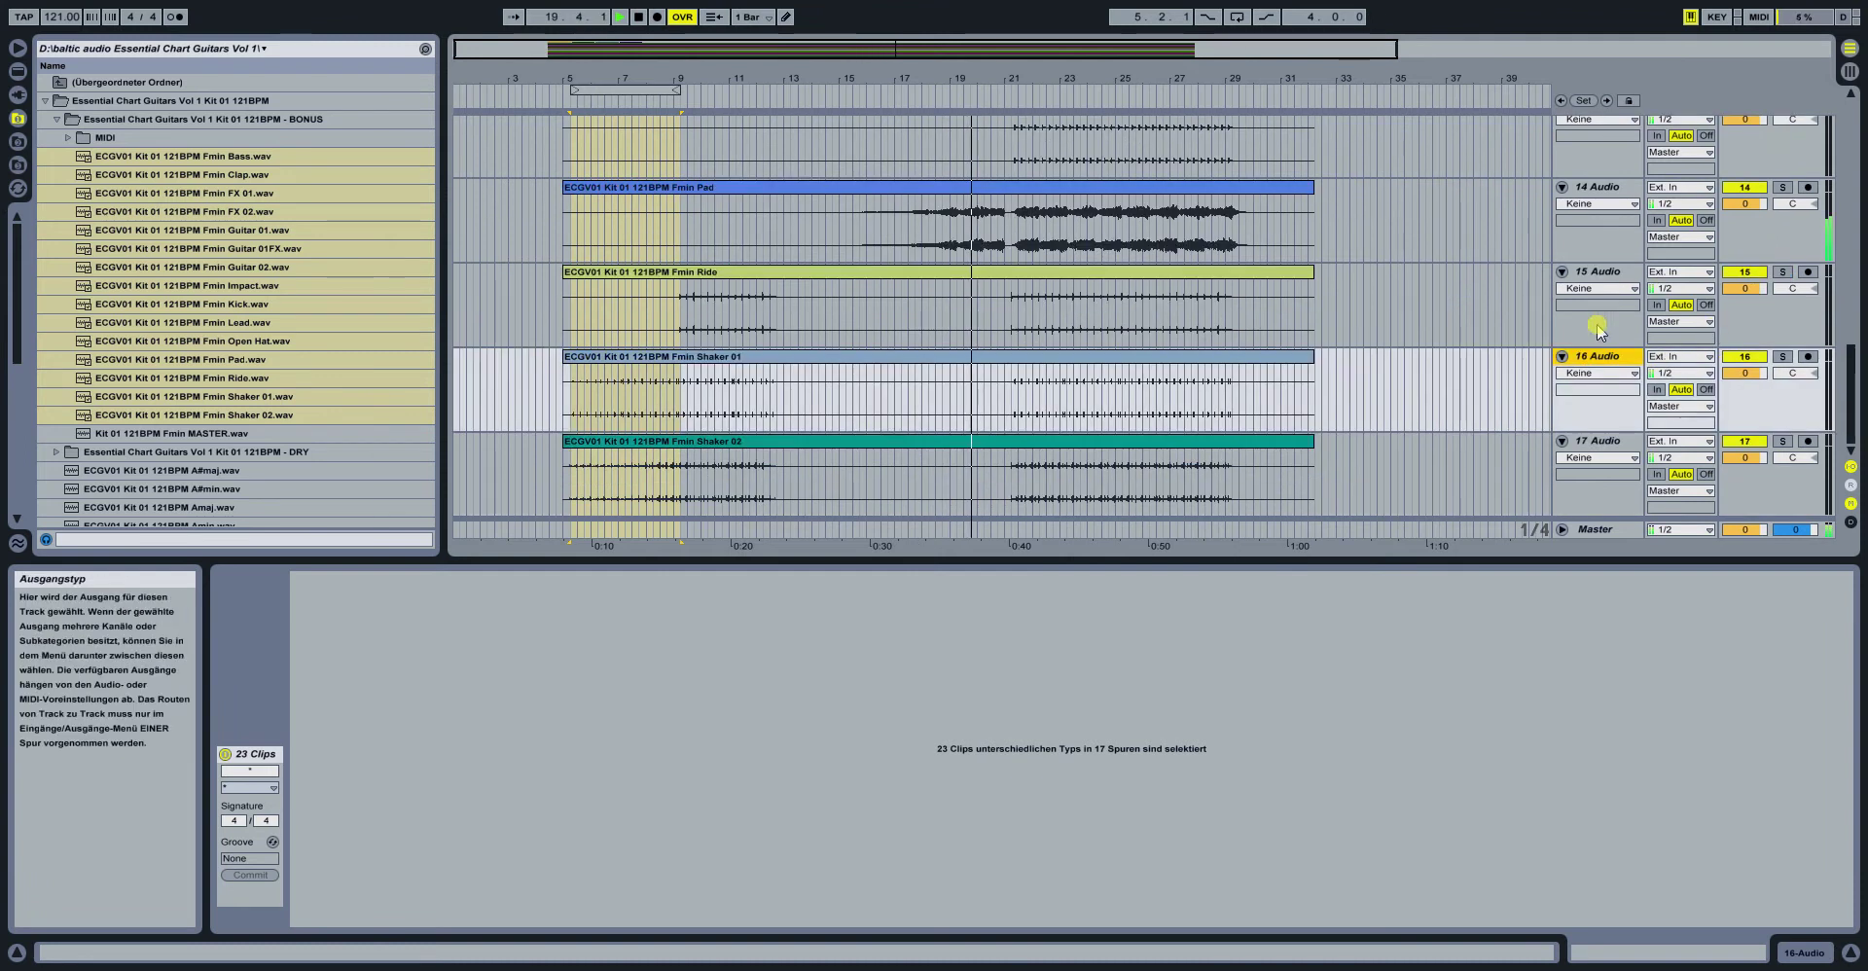
pyautogui.moveTo(1030, 57); pyautogui.dragTo(959, 193)
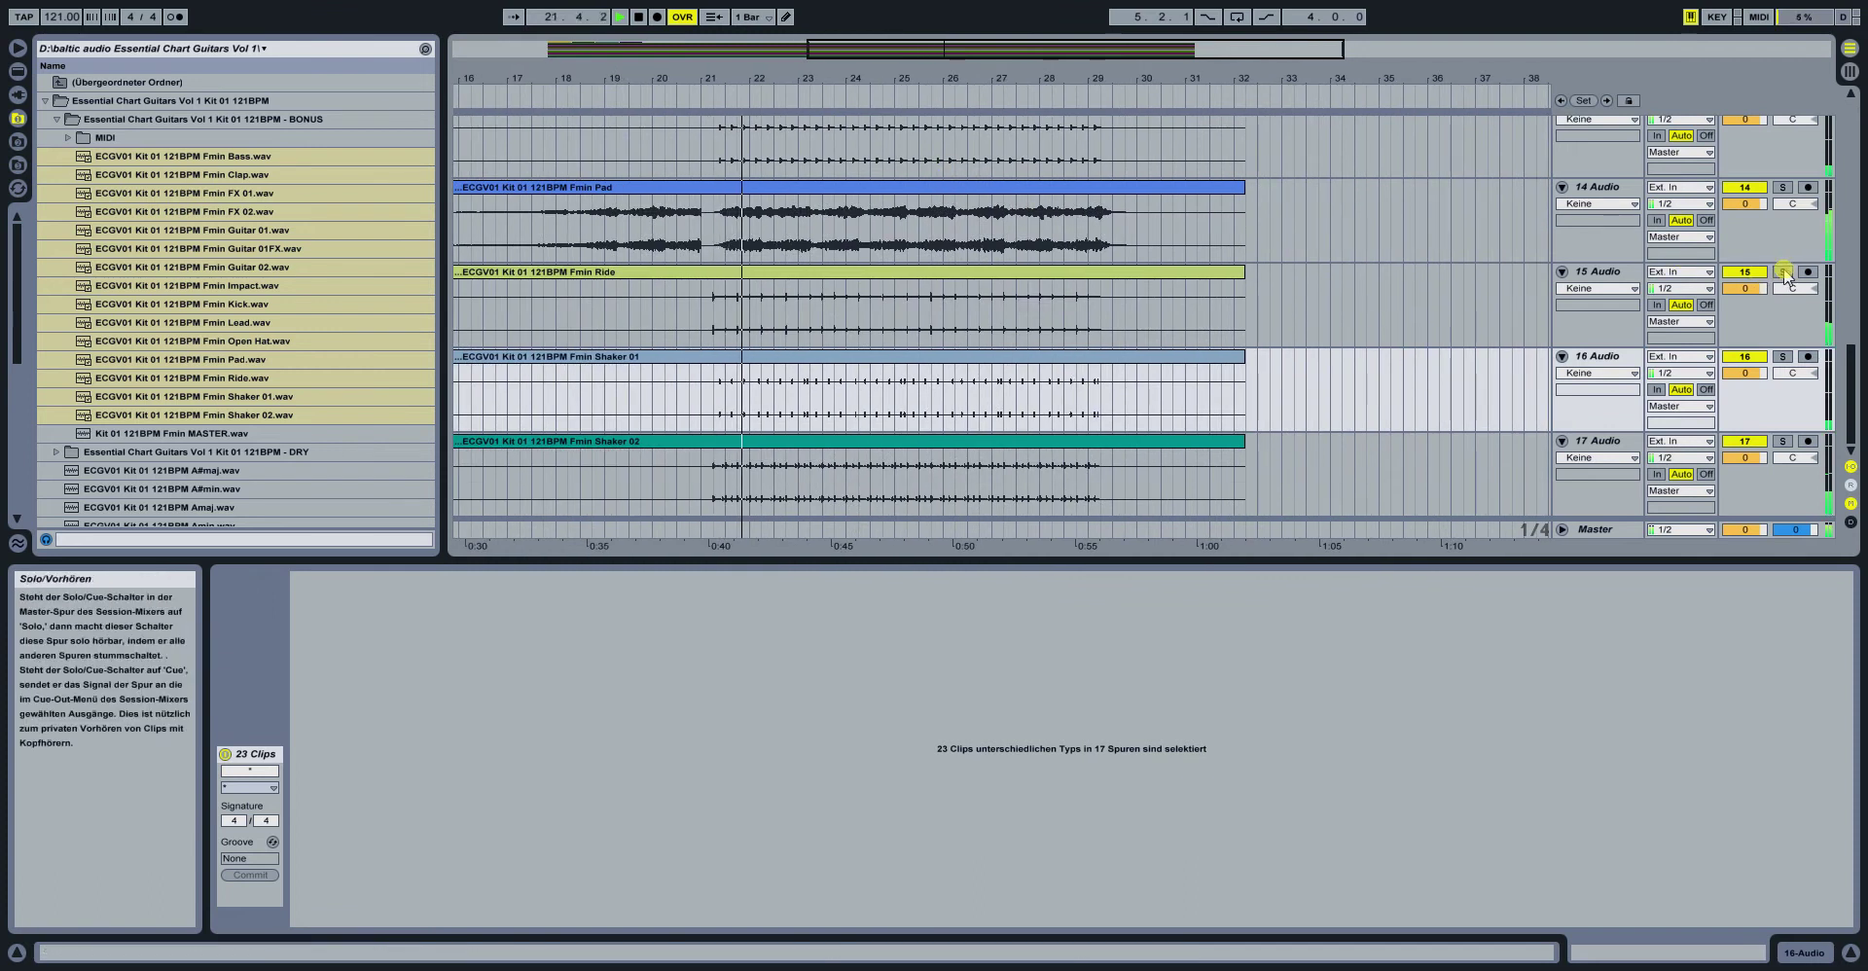
pyautogui.scroll(4, 1693, 277)
pyautogui.scroll(4, 1721, 277)
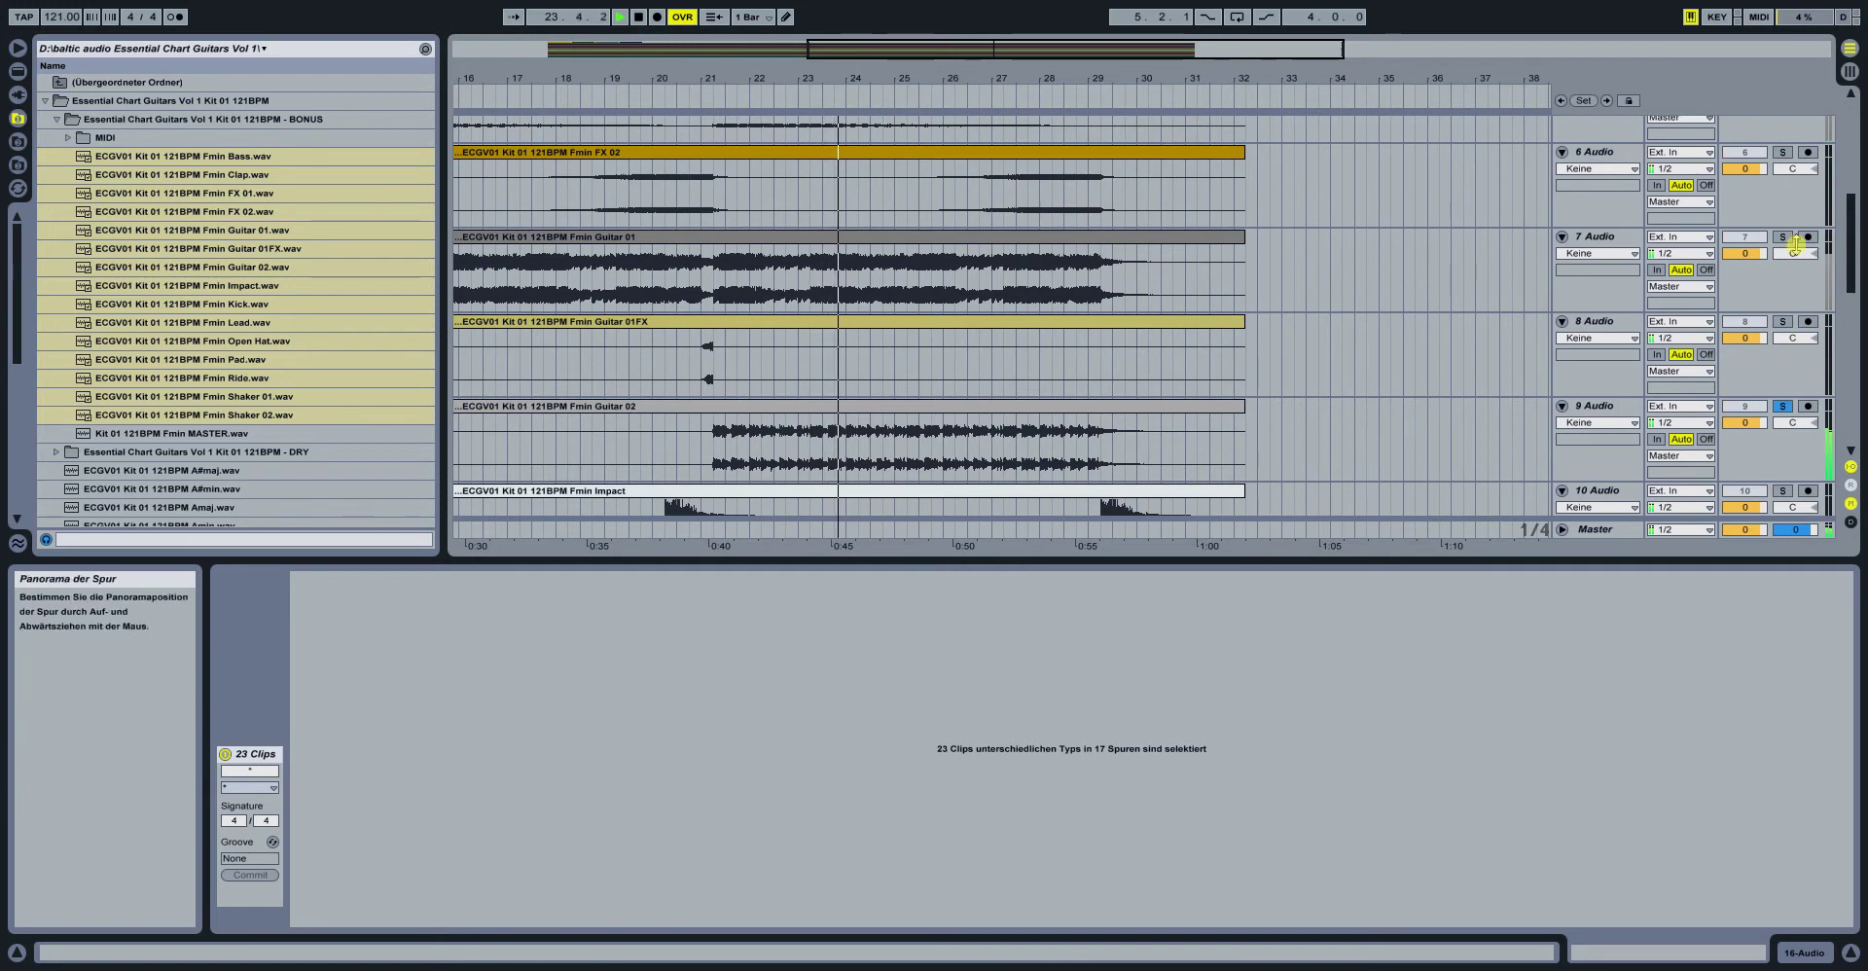
# Audition single tracks above Guitar 01 and the Fmin Lead track in solo
pyautogui.scroll(3, 1768, 246)
pyautogui.scroll(2, 1769, 246)
pyautogui.click(1786, 198)
pyautogui.scroll(3, 1786, 204)
pyautogui.click(1781, 227)
pyautogui.scroll(-4, 1762, 250)
pyautogui.scroll(-12, 1762, 260)
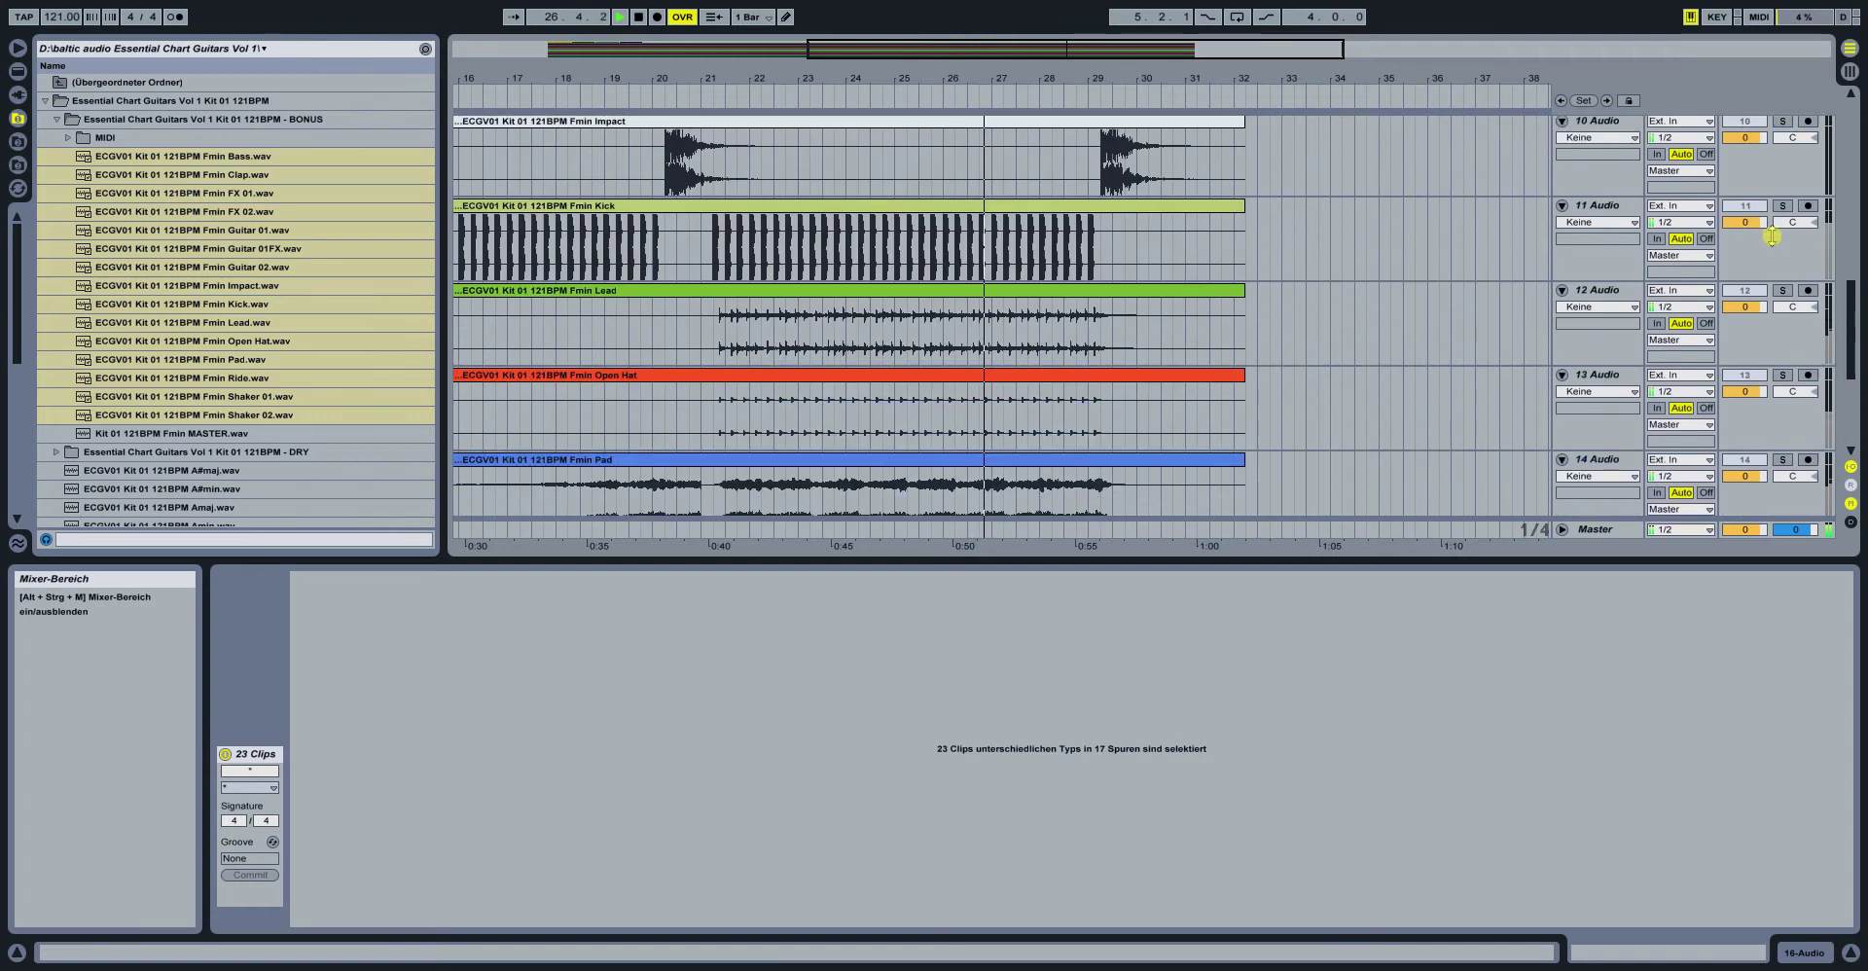
pyautogui.click(1780, 290)
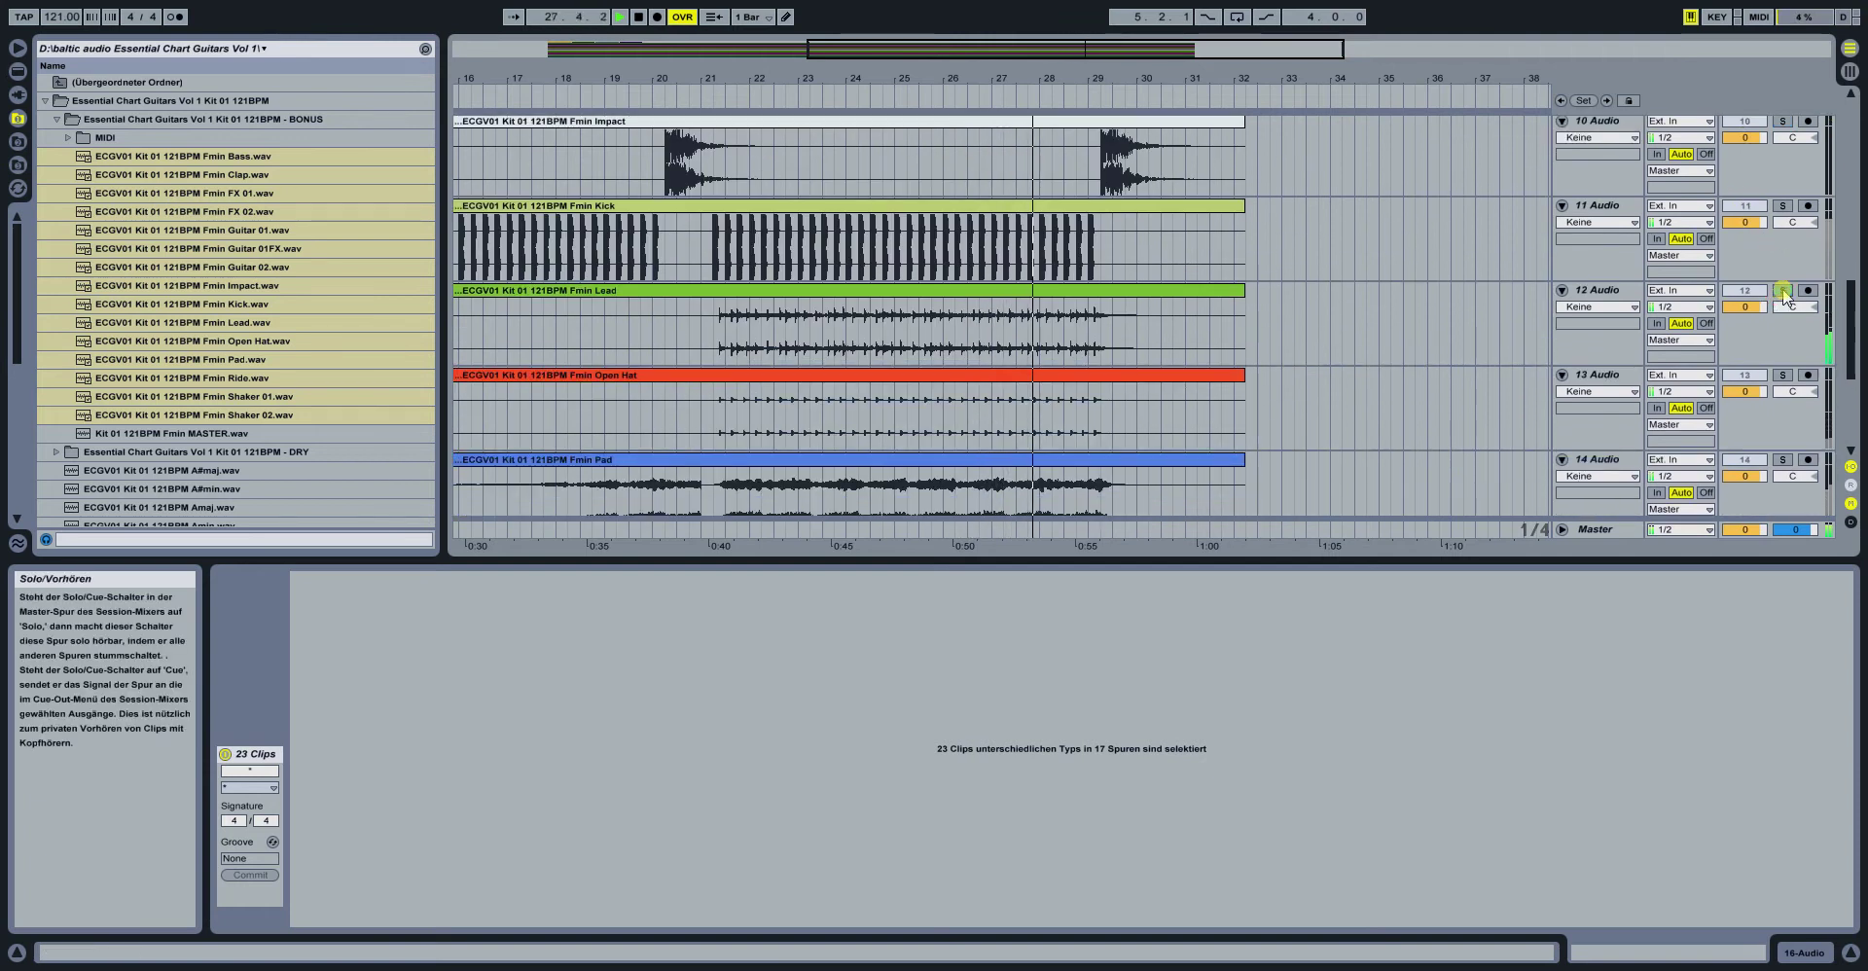
# Play the ending from about bar 29 and audition the Fmin Guitar 02 and Guitar 01 tracks in solo
pyautogui.moveTo(1164, 82); pyautogui.dragTo(1163, 195)
pyautogui.moveTo(1119, 49); pyautogui.dragTo(1119, 10)
pyautogui.scroll(7, 1083, 283)
pyautogui.click(845, 373)
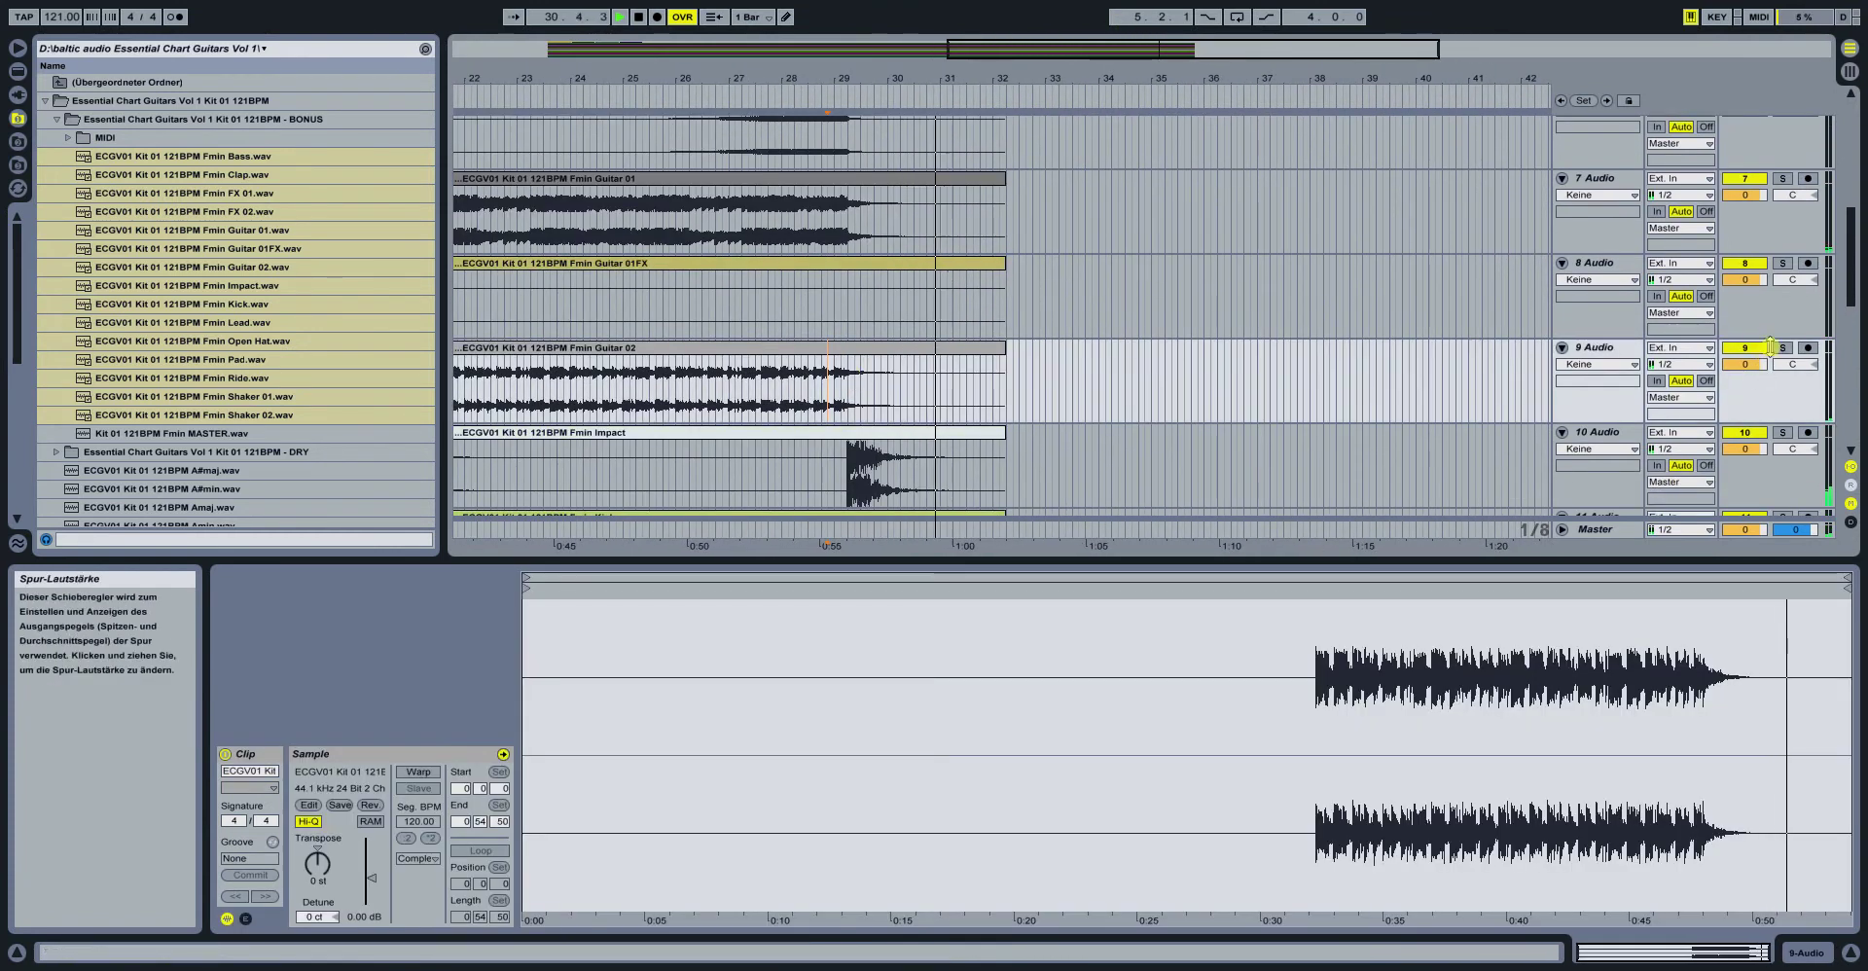
pyautogui.click(1780, 349)
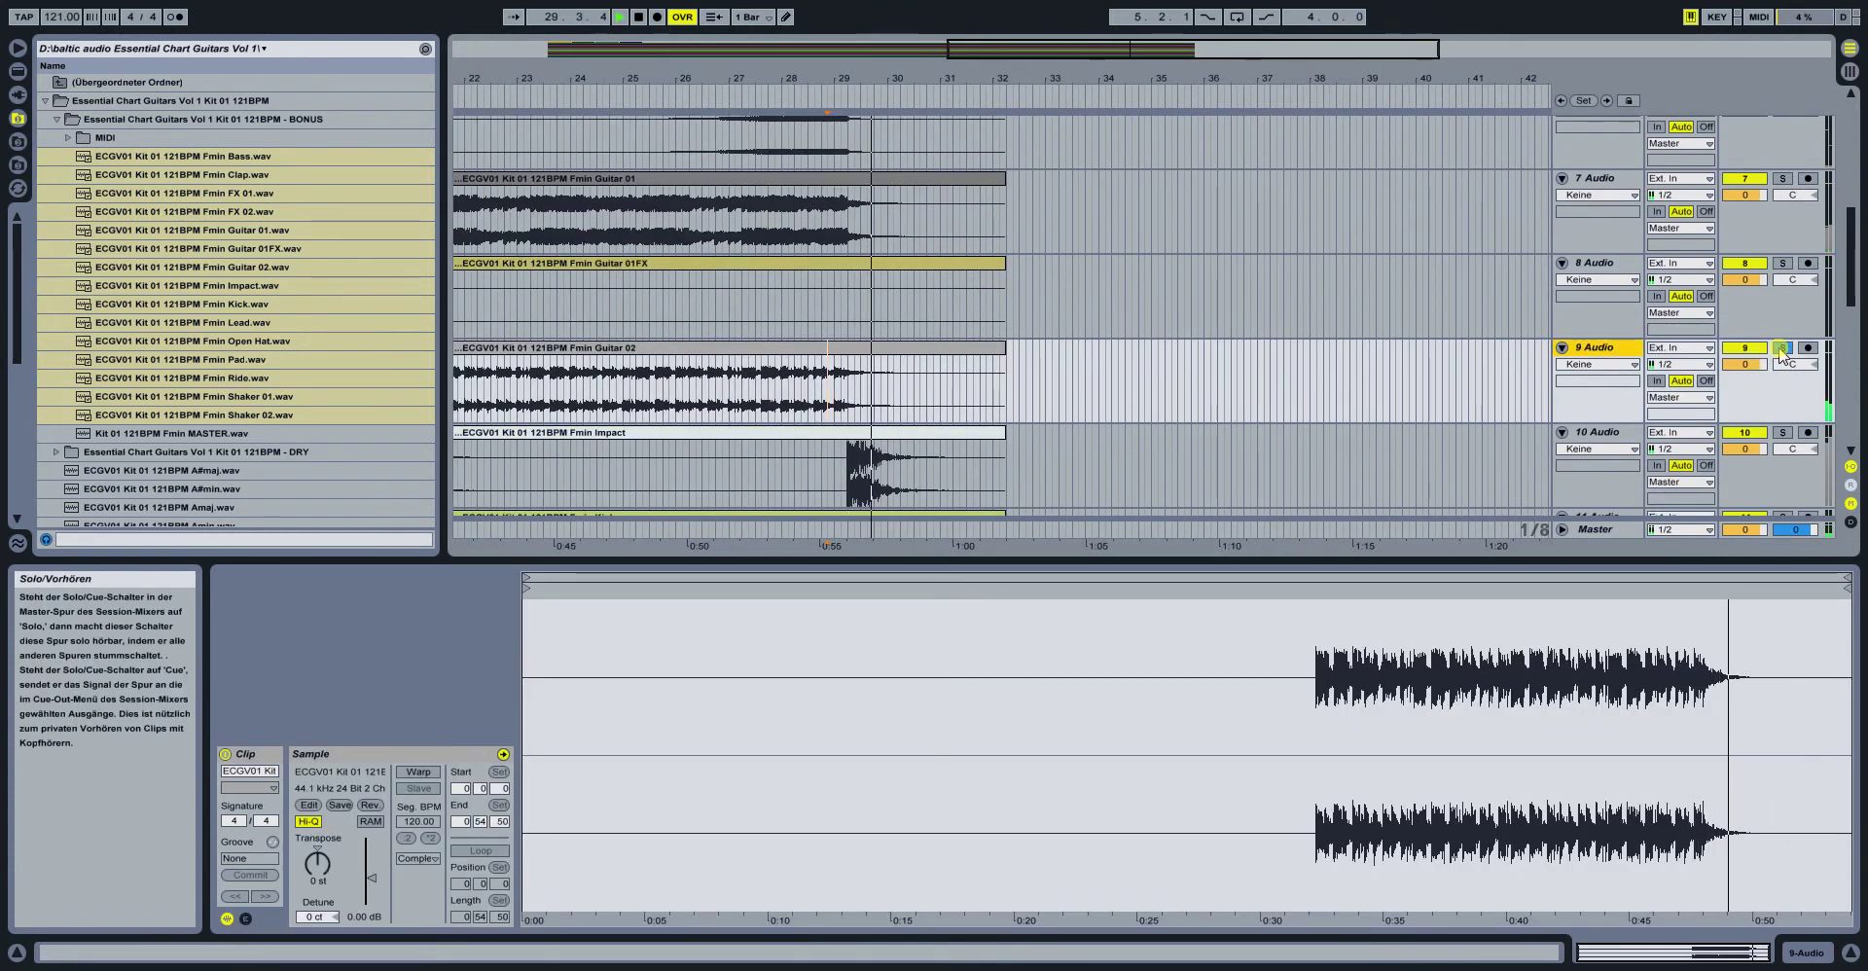
pyautogui.scroll(2, 1780, 350)
pyautogui.click(1782, 318)
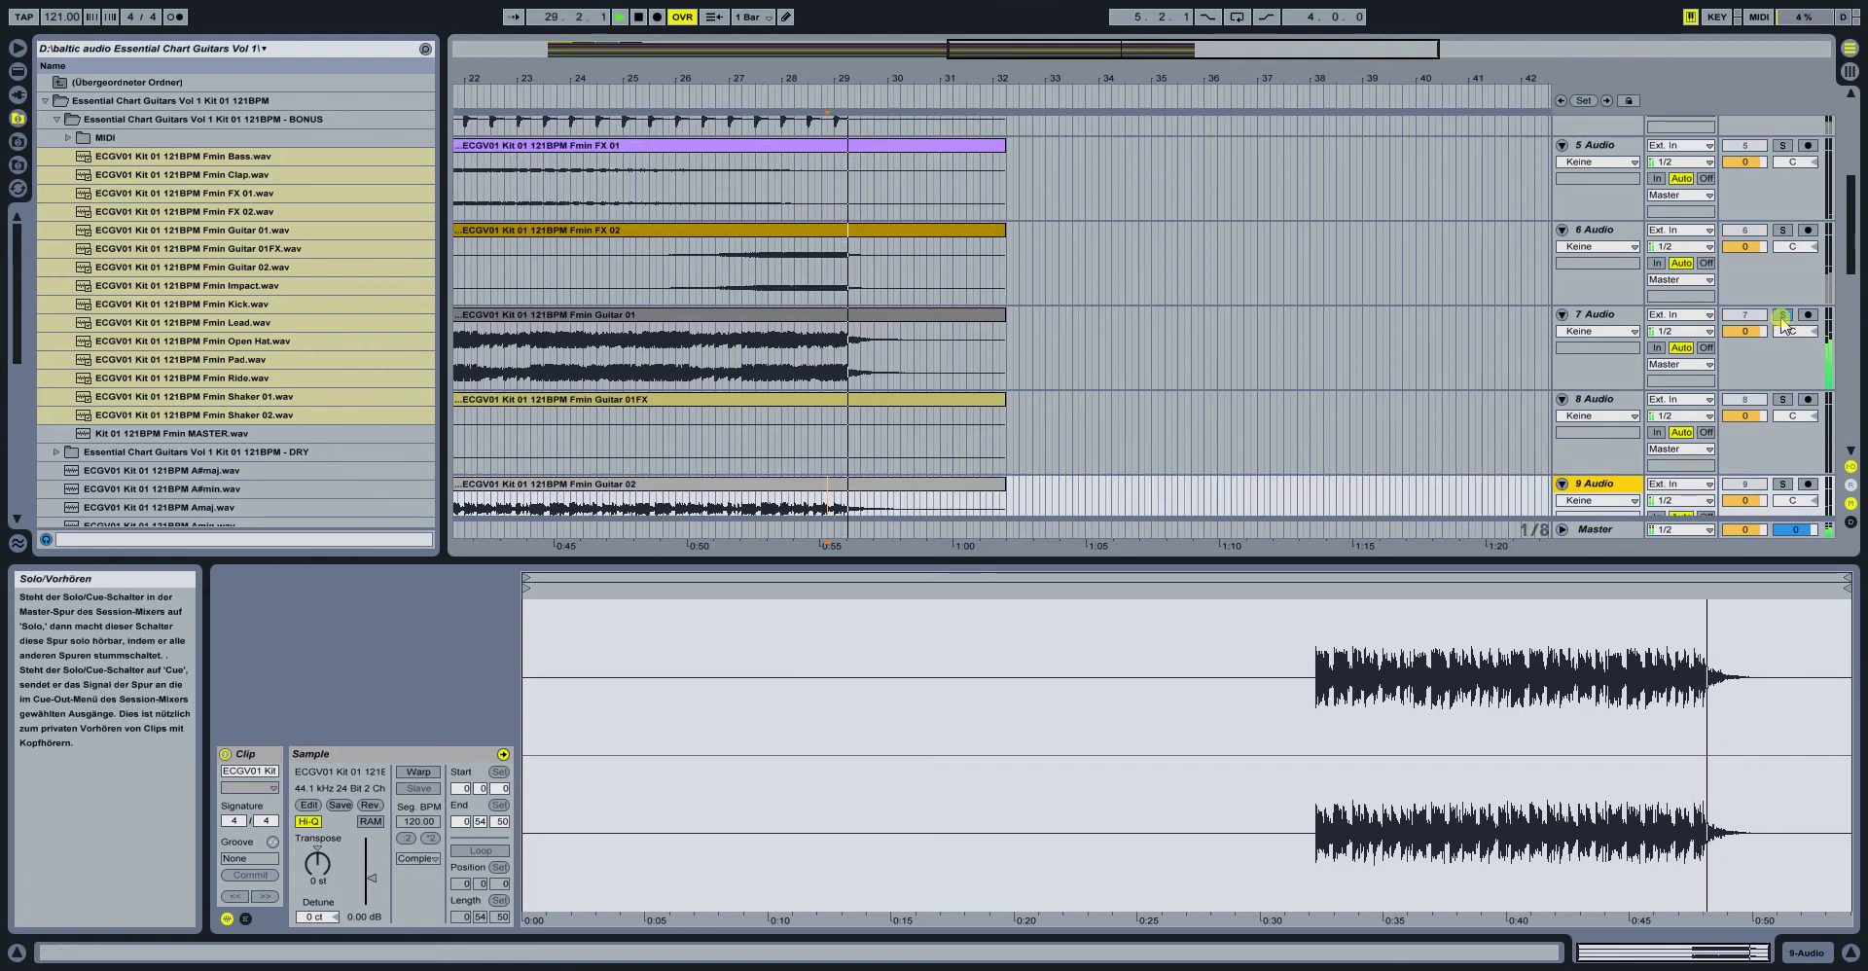
pyautogui.click(1782, 317)
pyautogui.moveTo(913, 82); pyautogui.dragTo(913, 70)
pyautogui.scroll(3, 975, 376)
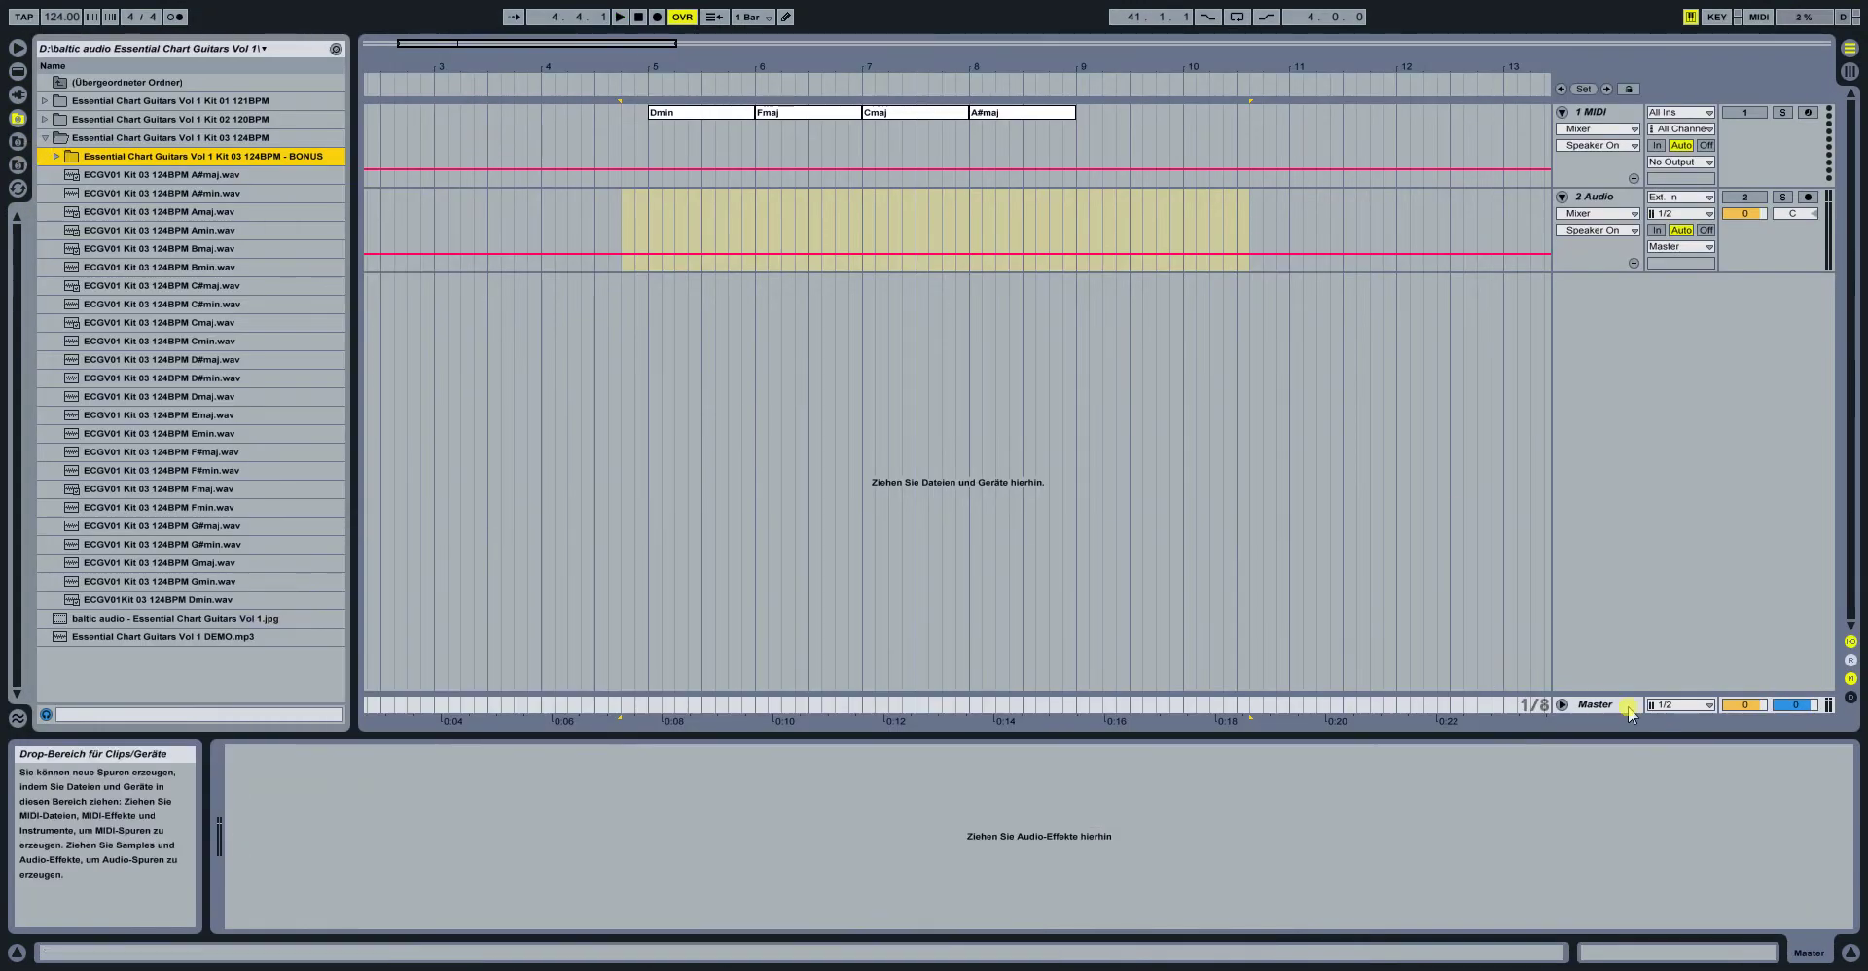
# Add a Limiter to the Master track, select the 2 Audio track and show the sample folder again
pyautogui.click(17, 71)
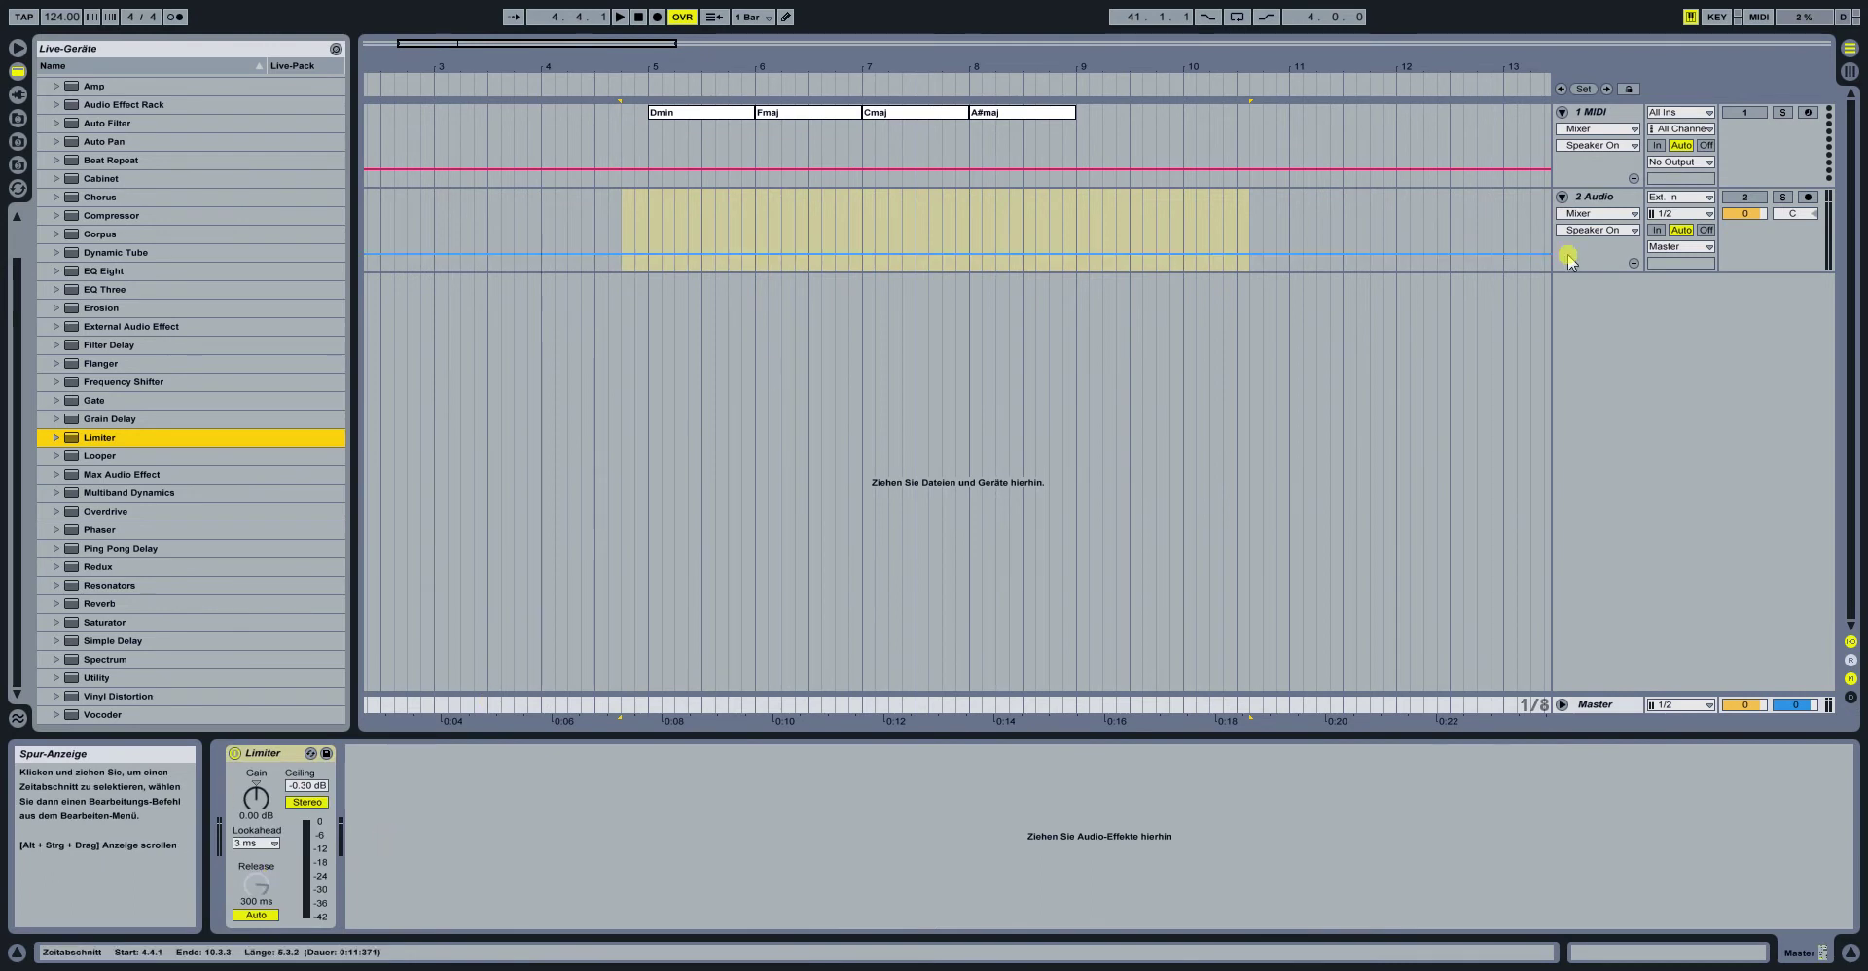
pyautogui.click(1596, 197)
pyautogui.click(18, 118)
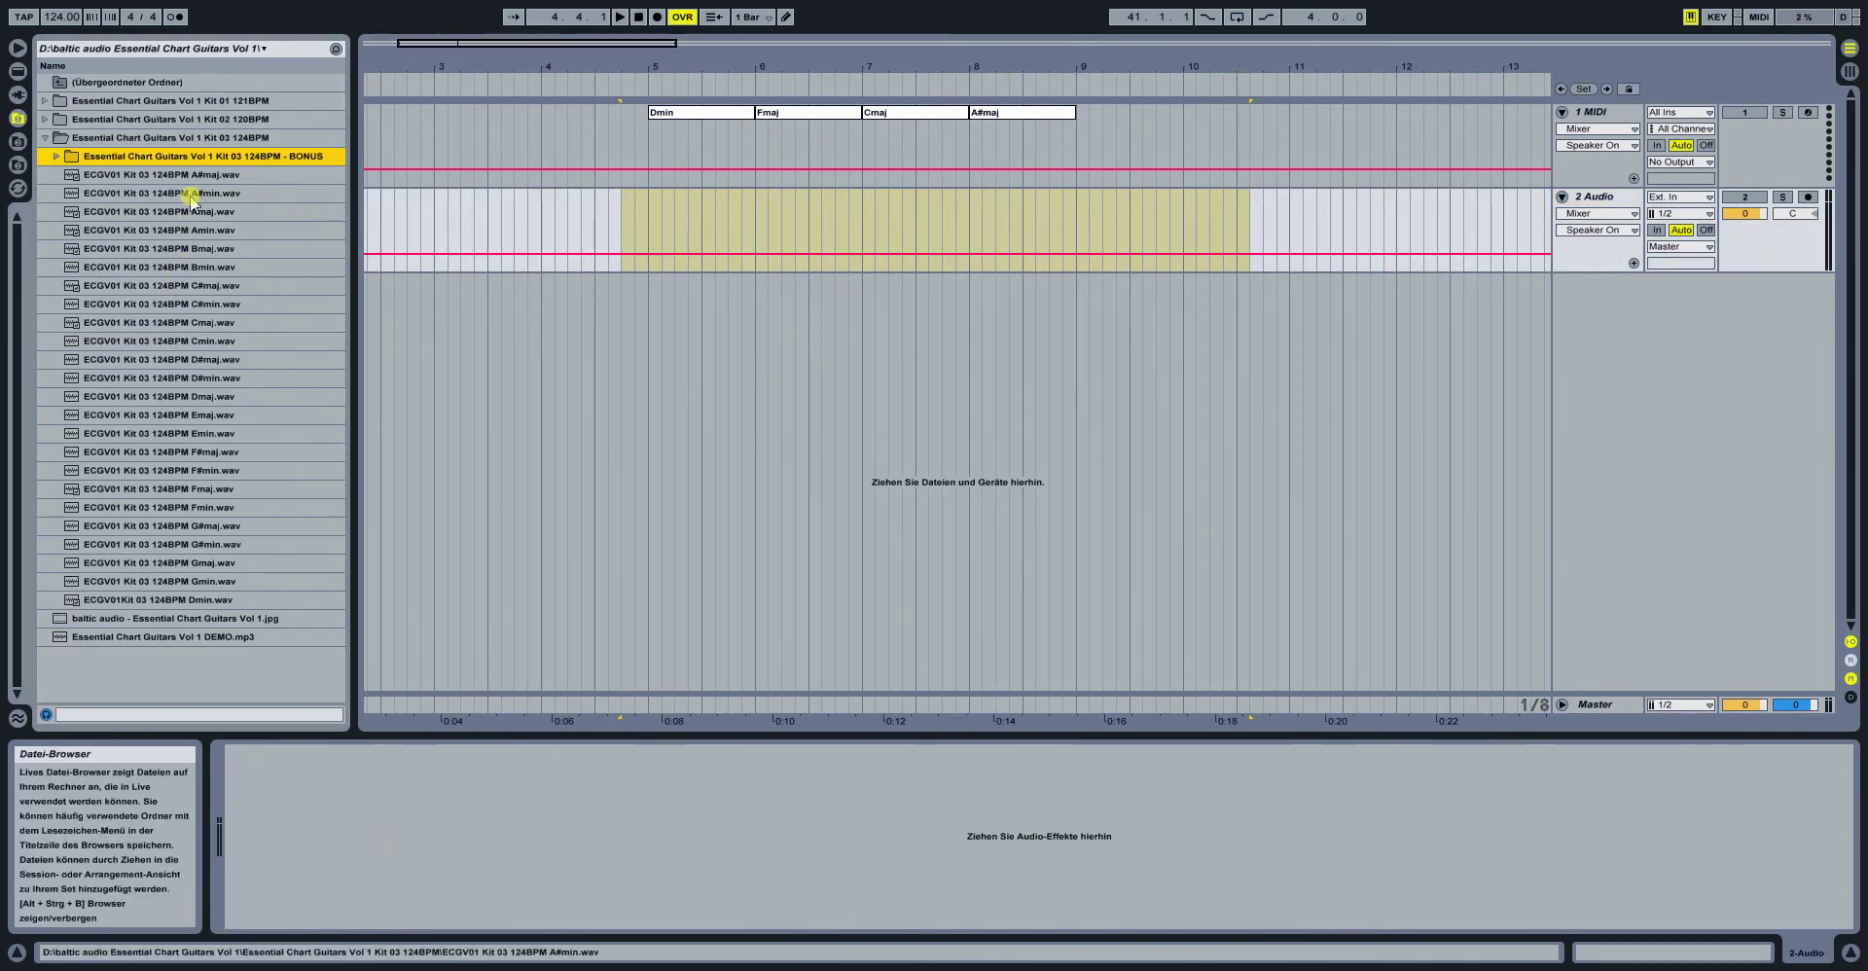
# Preview the Kit 03 124BPM samples from Amin through Cmin in the file browser
pyautogui.click(200, 235)
pyautogui.click(199, 249)
pyautogui.click(202, 267)
pyautogui.click(202, 285)
pyautogui.click(200, 303)
pyautogui.click(204, 322)
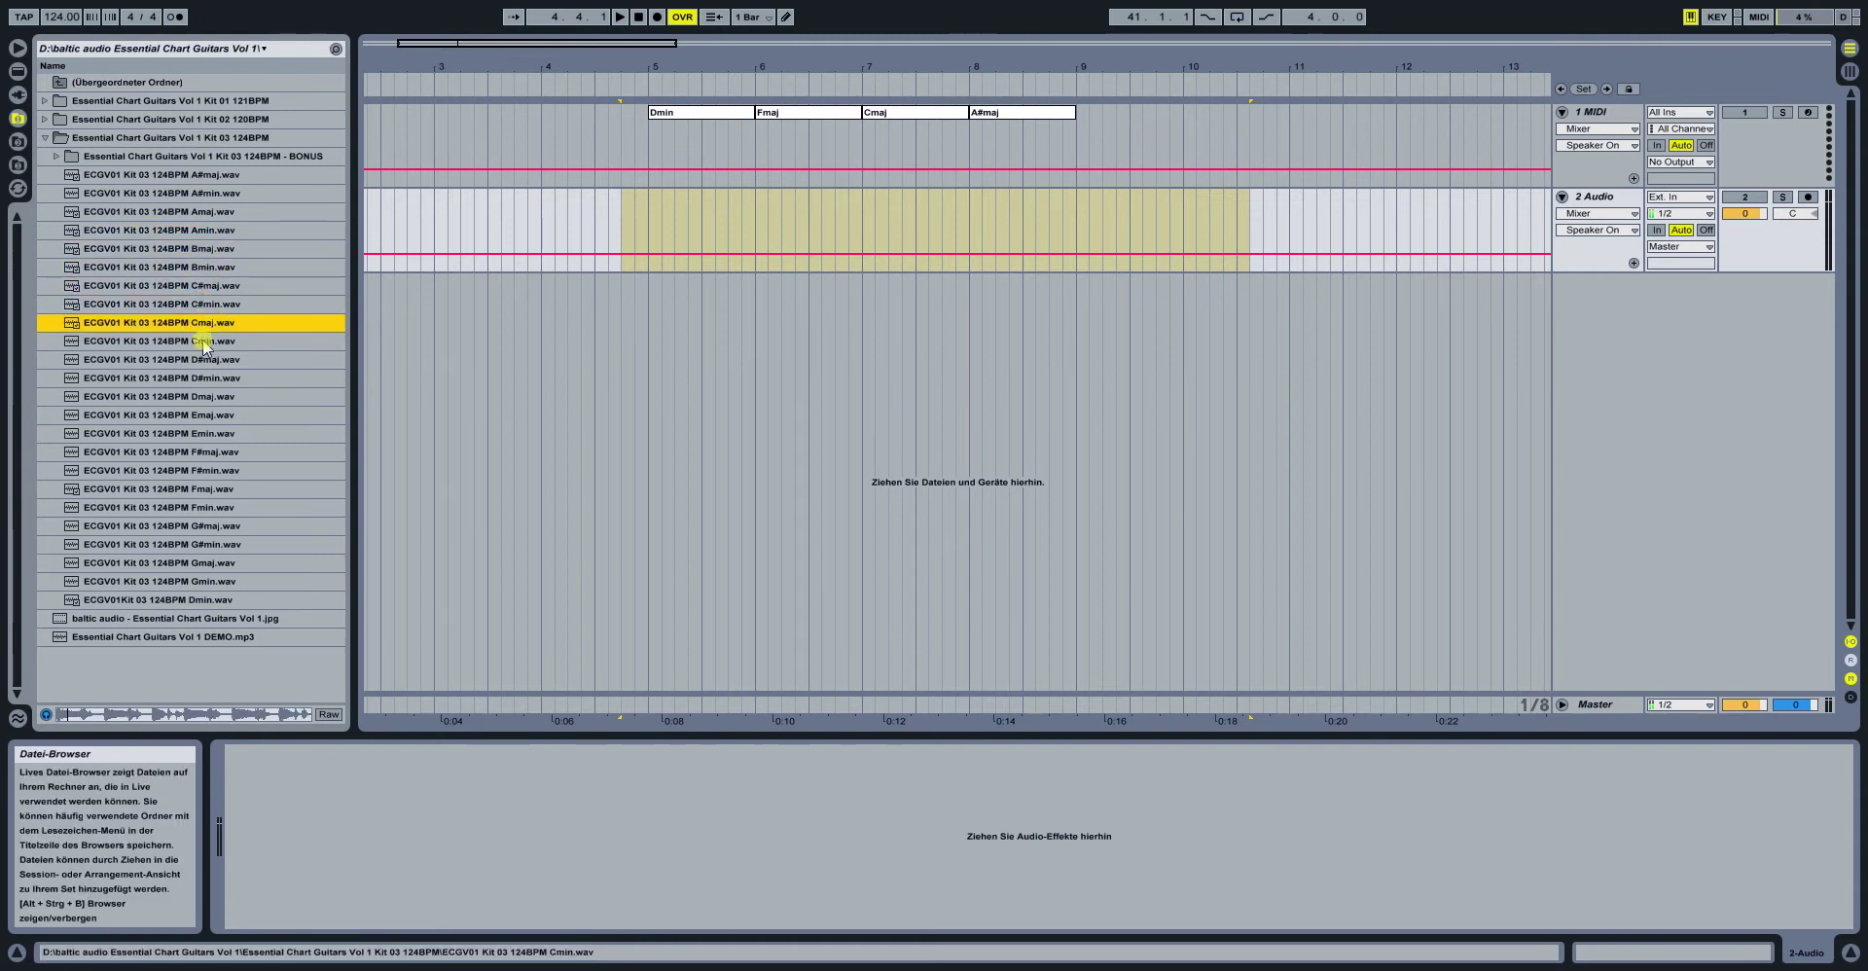
pyautogui.click(212, 341)
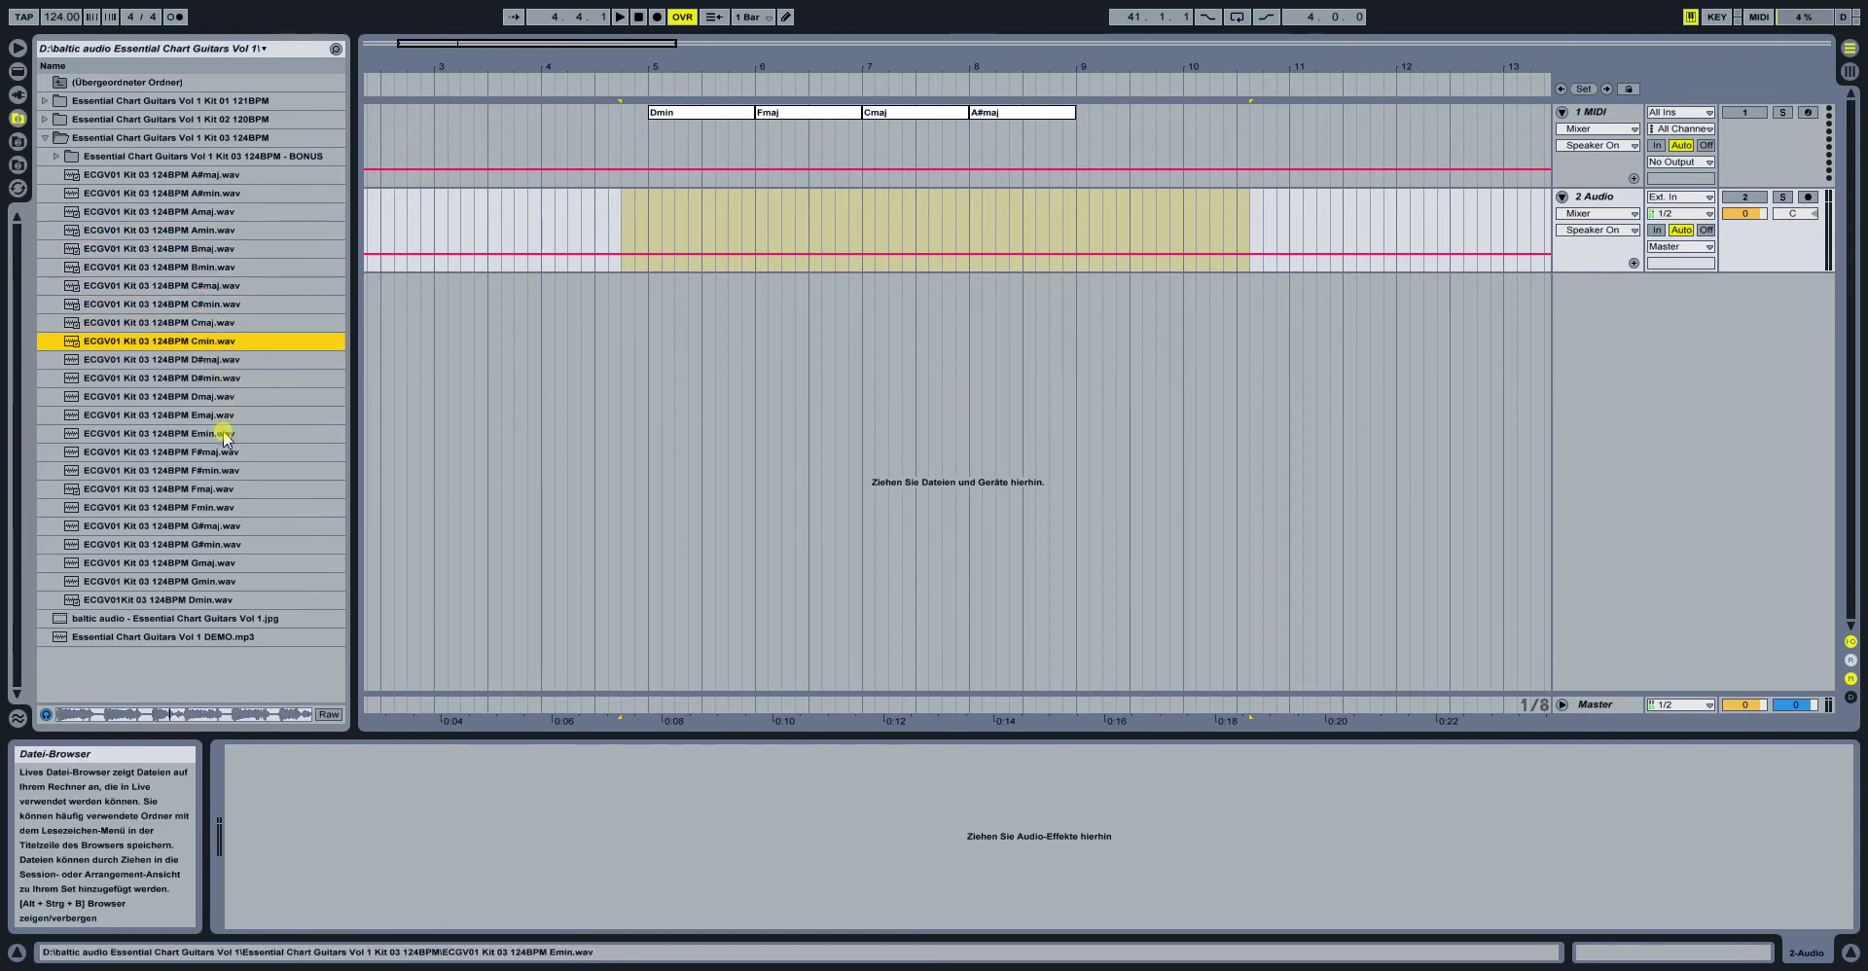
# Place the Kit 03 Dmin.wav sample at bar 5 on the 2 Audio track, enable the track and play it
pyautogui.moveTo(212, 599); pyautogui.dragTo(642, 208)
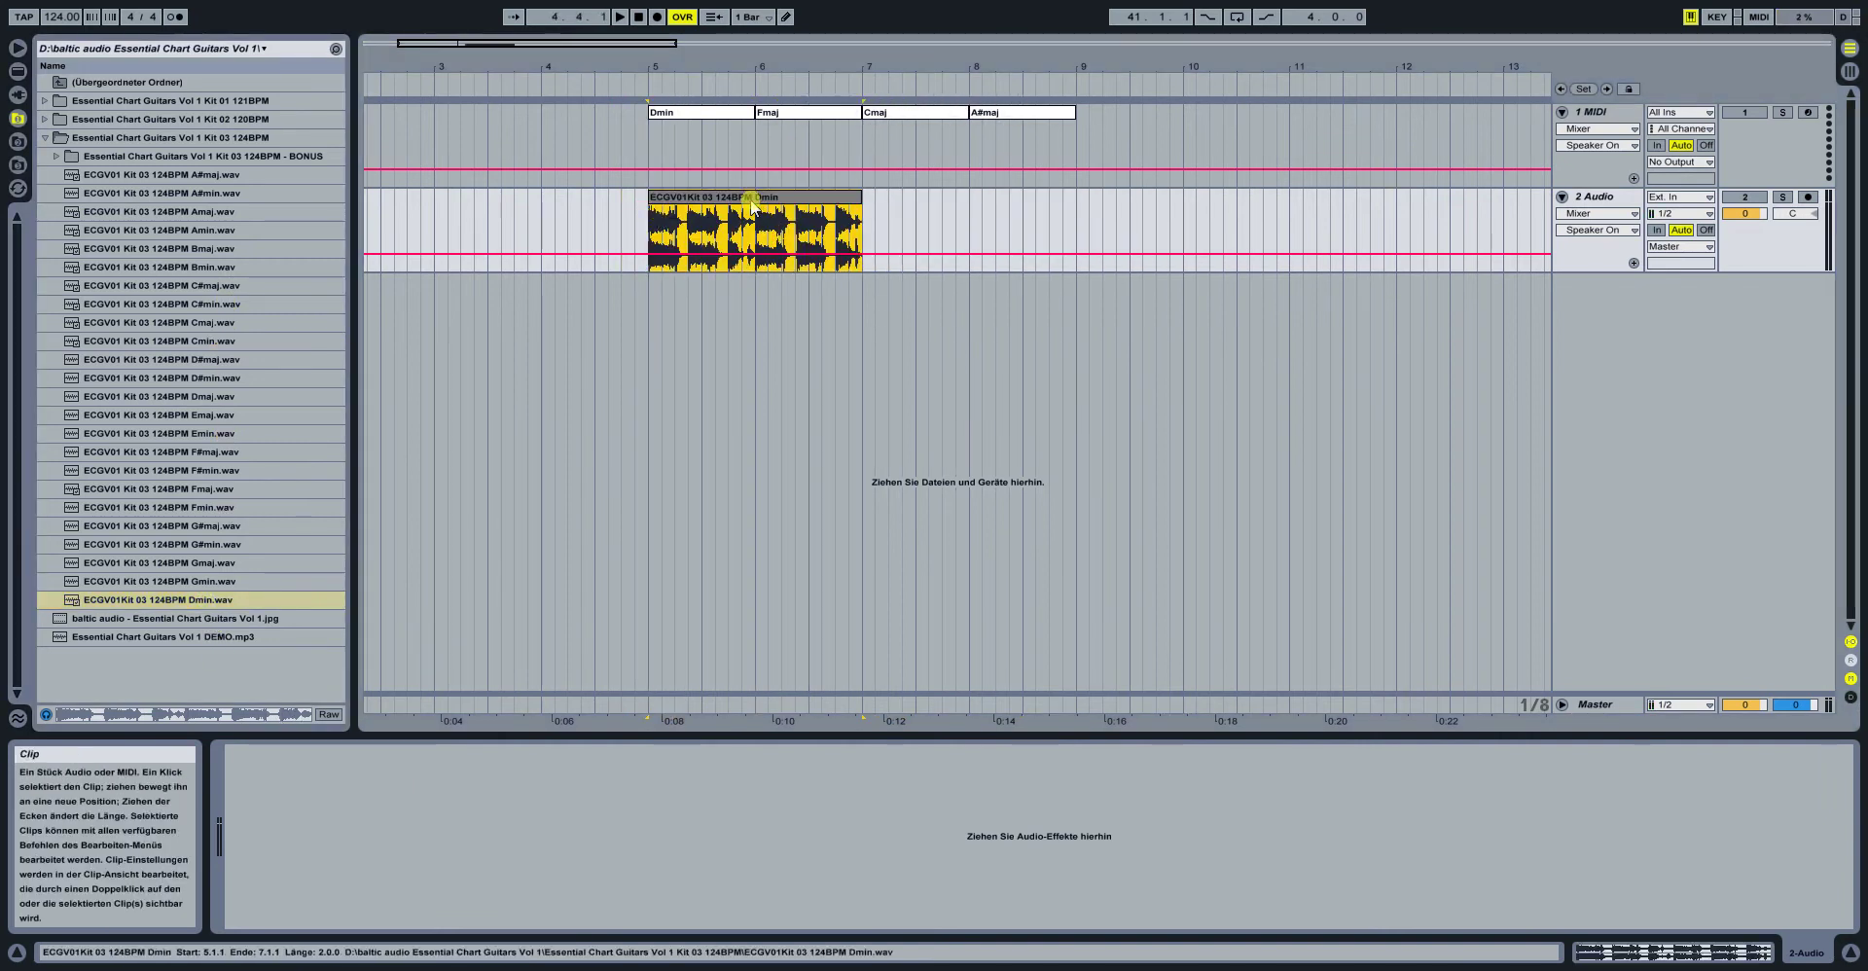
pyautogui.click(760, 203)
pyautogui.press('space')
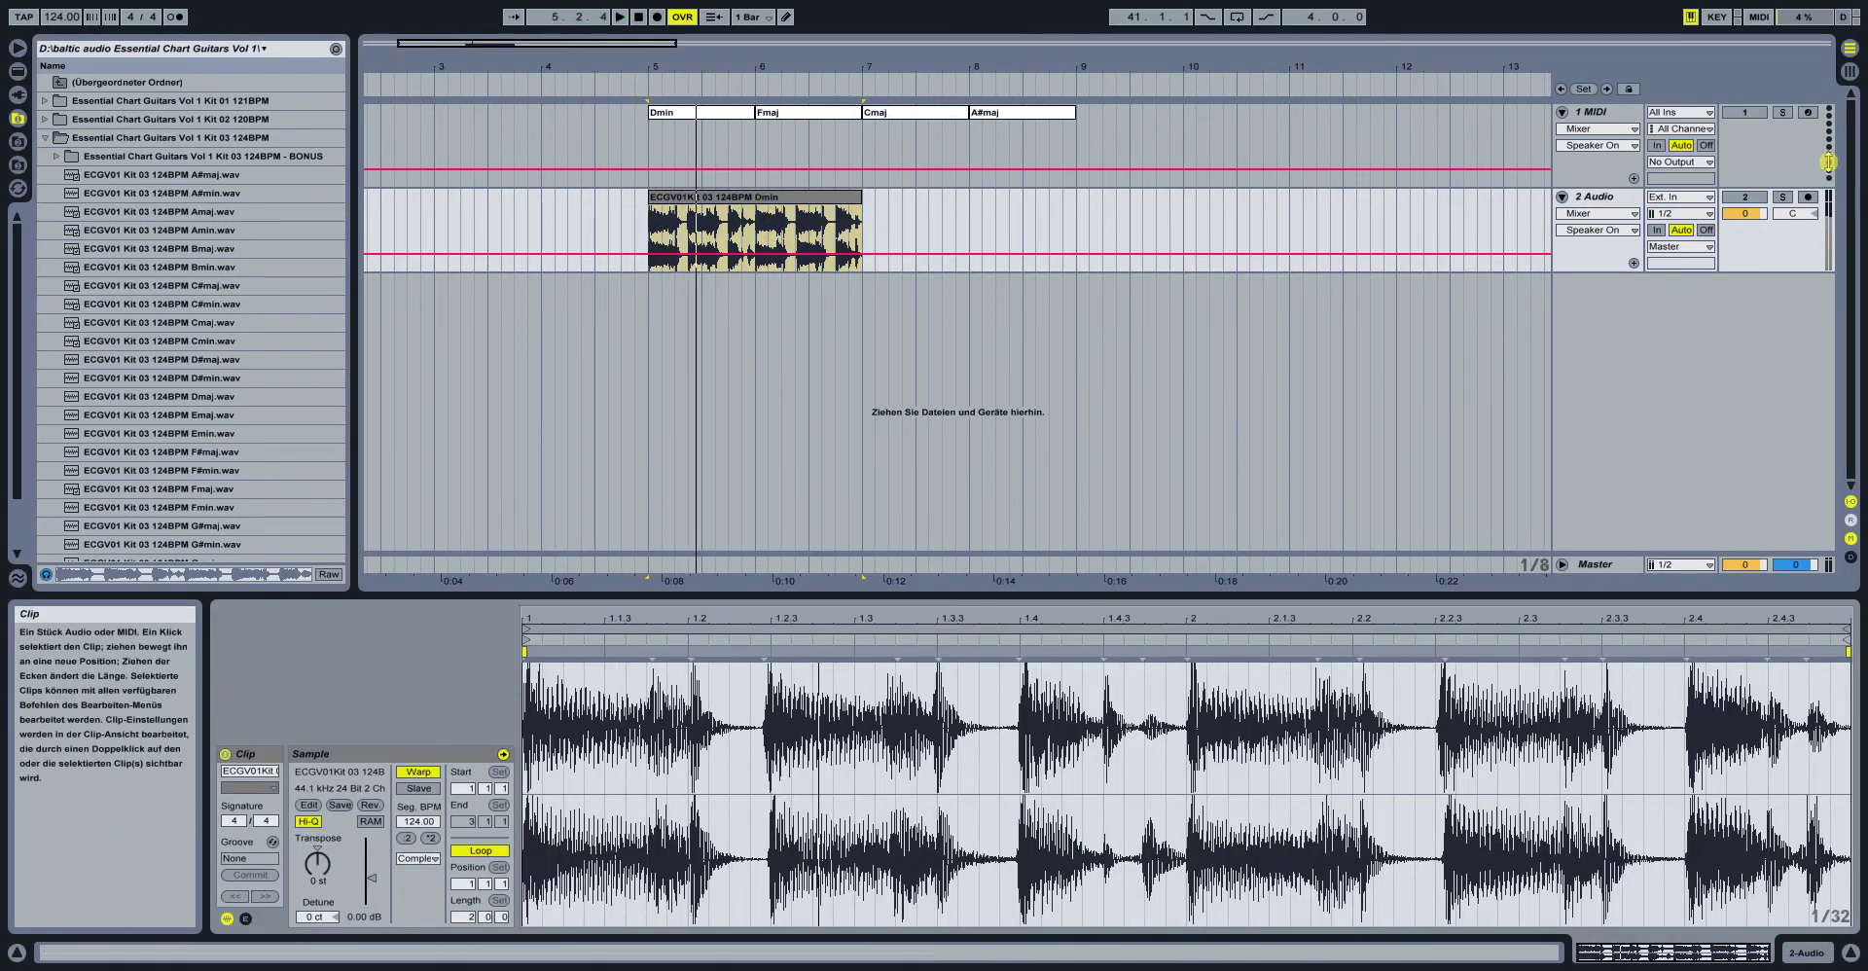
pyautogui.click(1743, 196)
pyautogui.press('space')
# Create a third audio track, place the Kit 03 Fmaj.wav sample at bar 6 on 2 Audio and play the transition
pyautogui.rightClick(1688, 431)
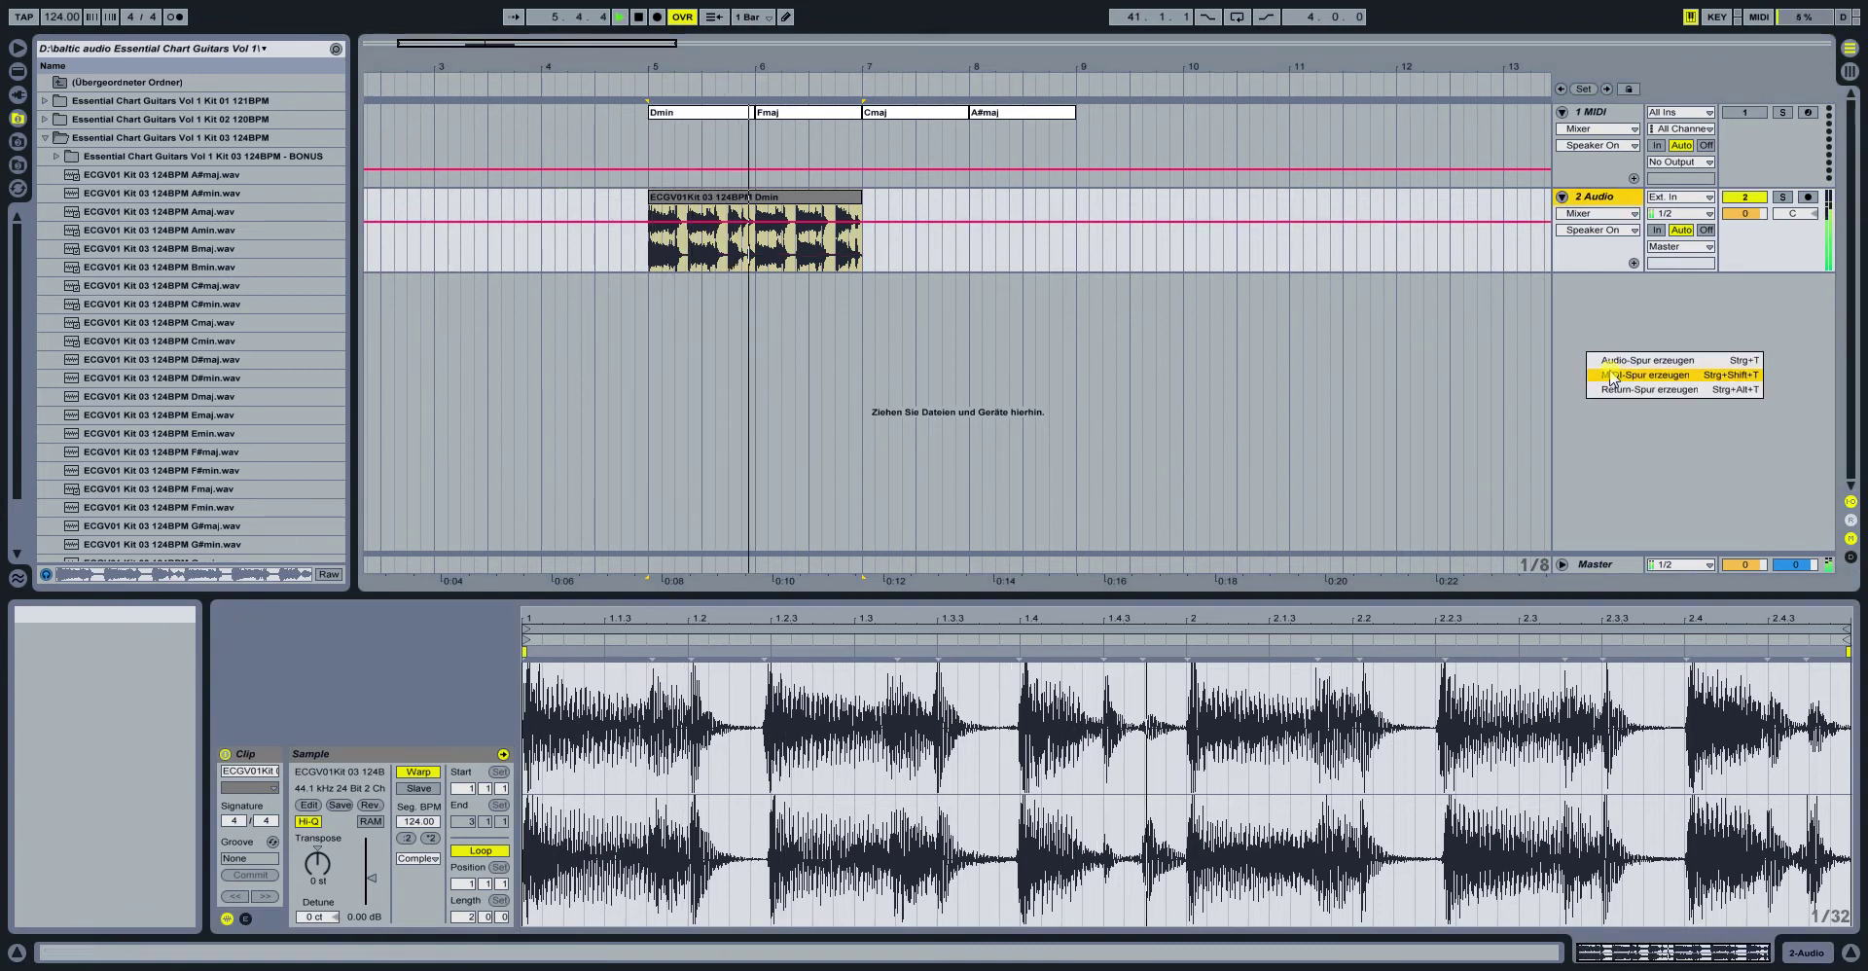
pyautogui.click(1614, 374)
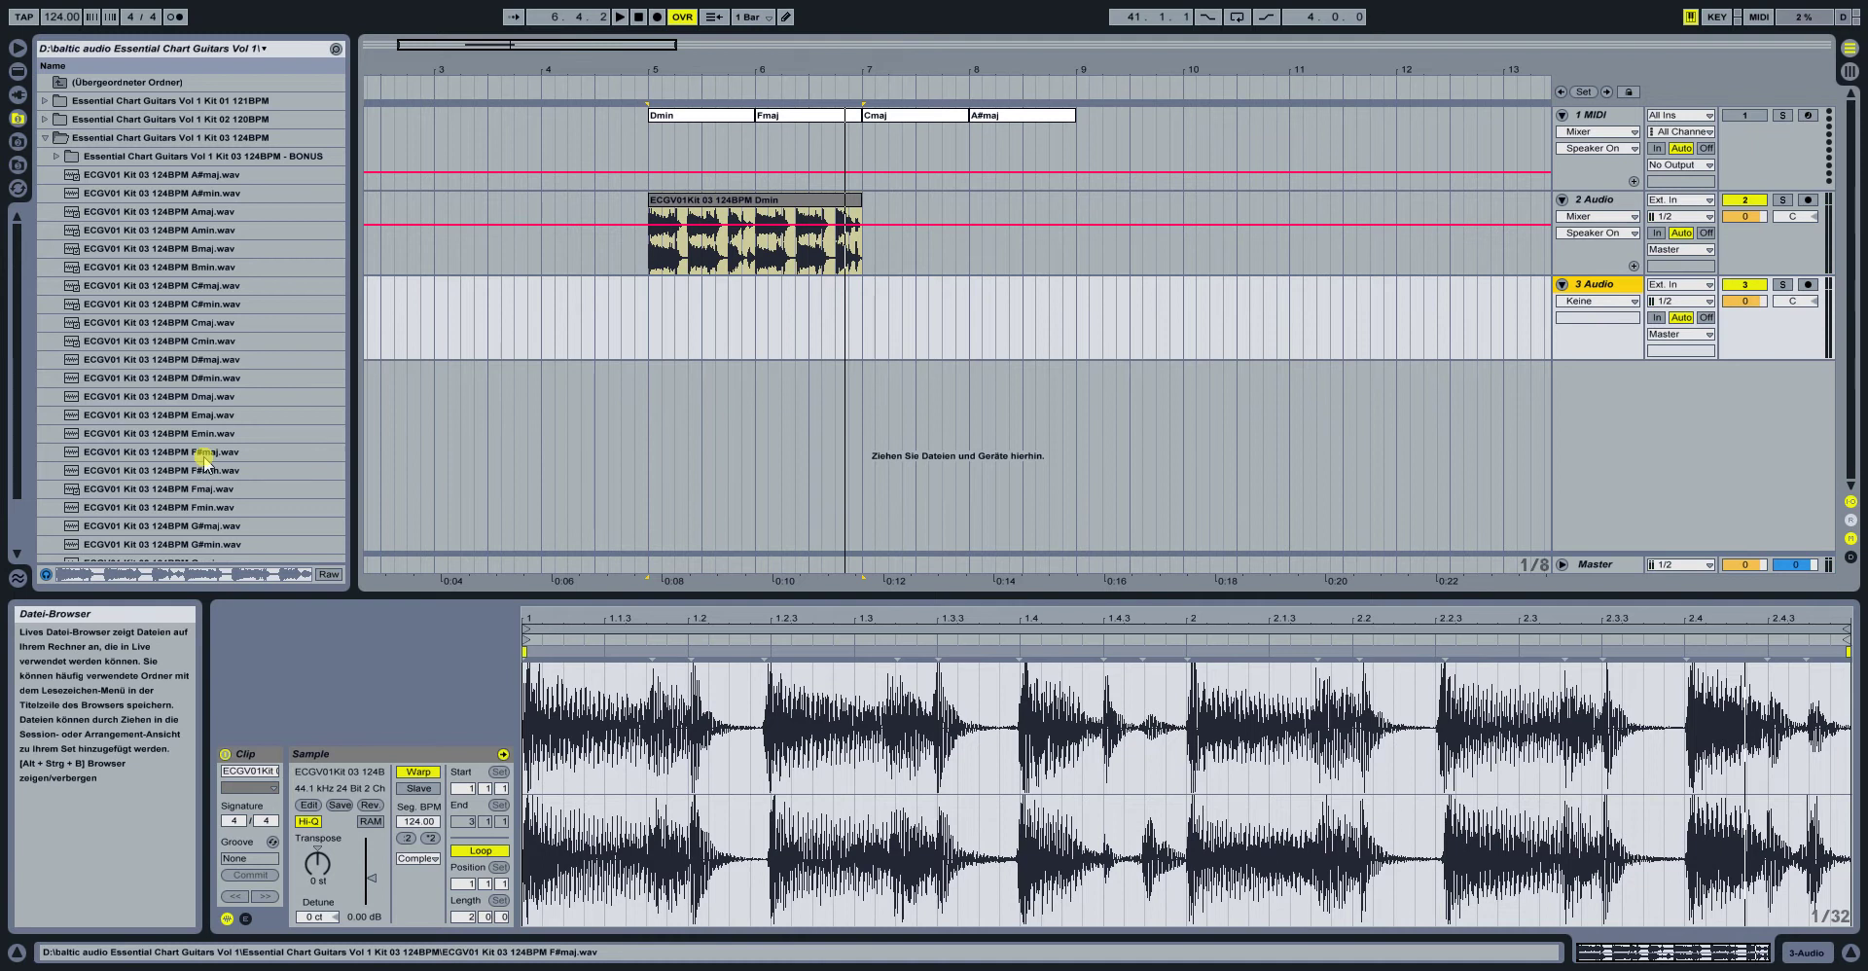
pyautogui.moveTo(207, 498); pyautogui.dragTo(775, 208)
pyautogui.click(716, 251)
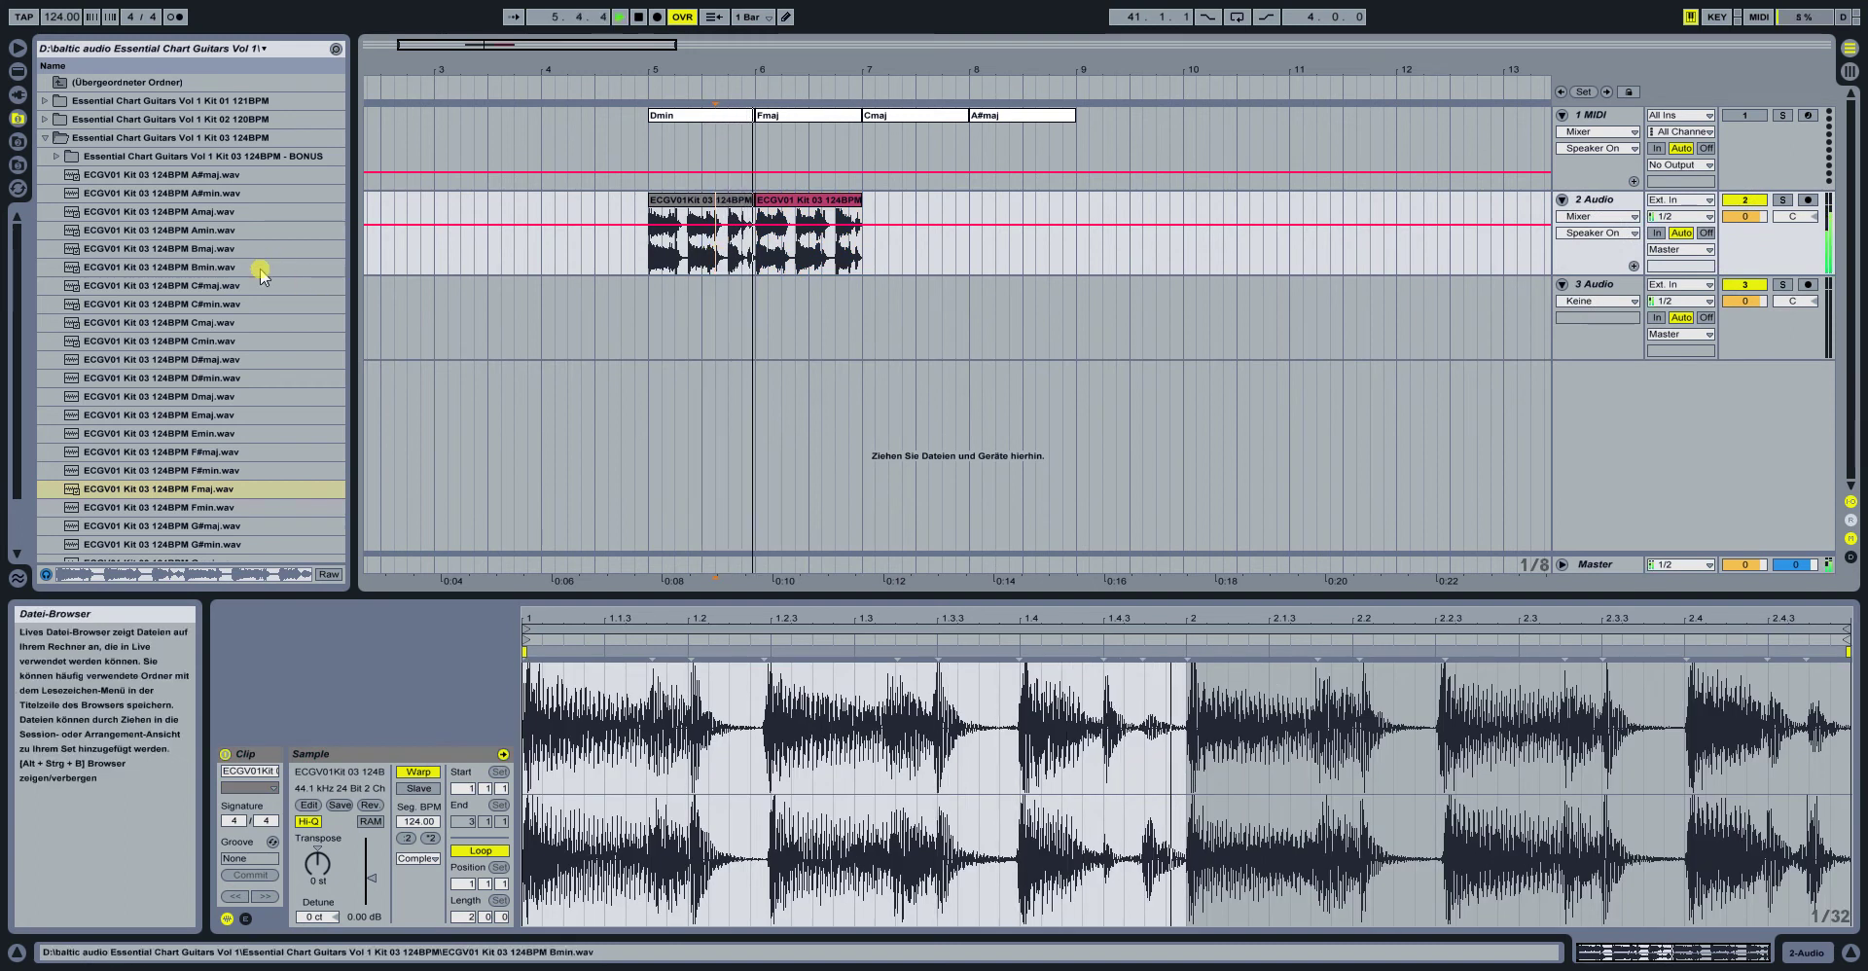
pyautogui.press('space')
# Place the Kit 03 Cmaj.wav sample at bar 7 and A#maj.wav at bar 8, and play from the Dmin clip
pyautogui.moveTo(215, 328); pyautogui.dragTo(856, 258)
pyautogui.press('space')
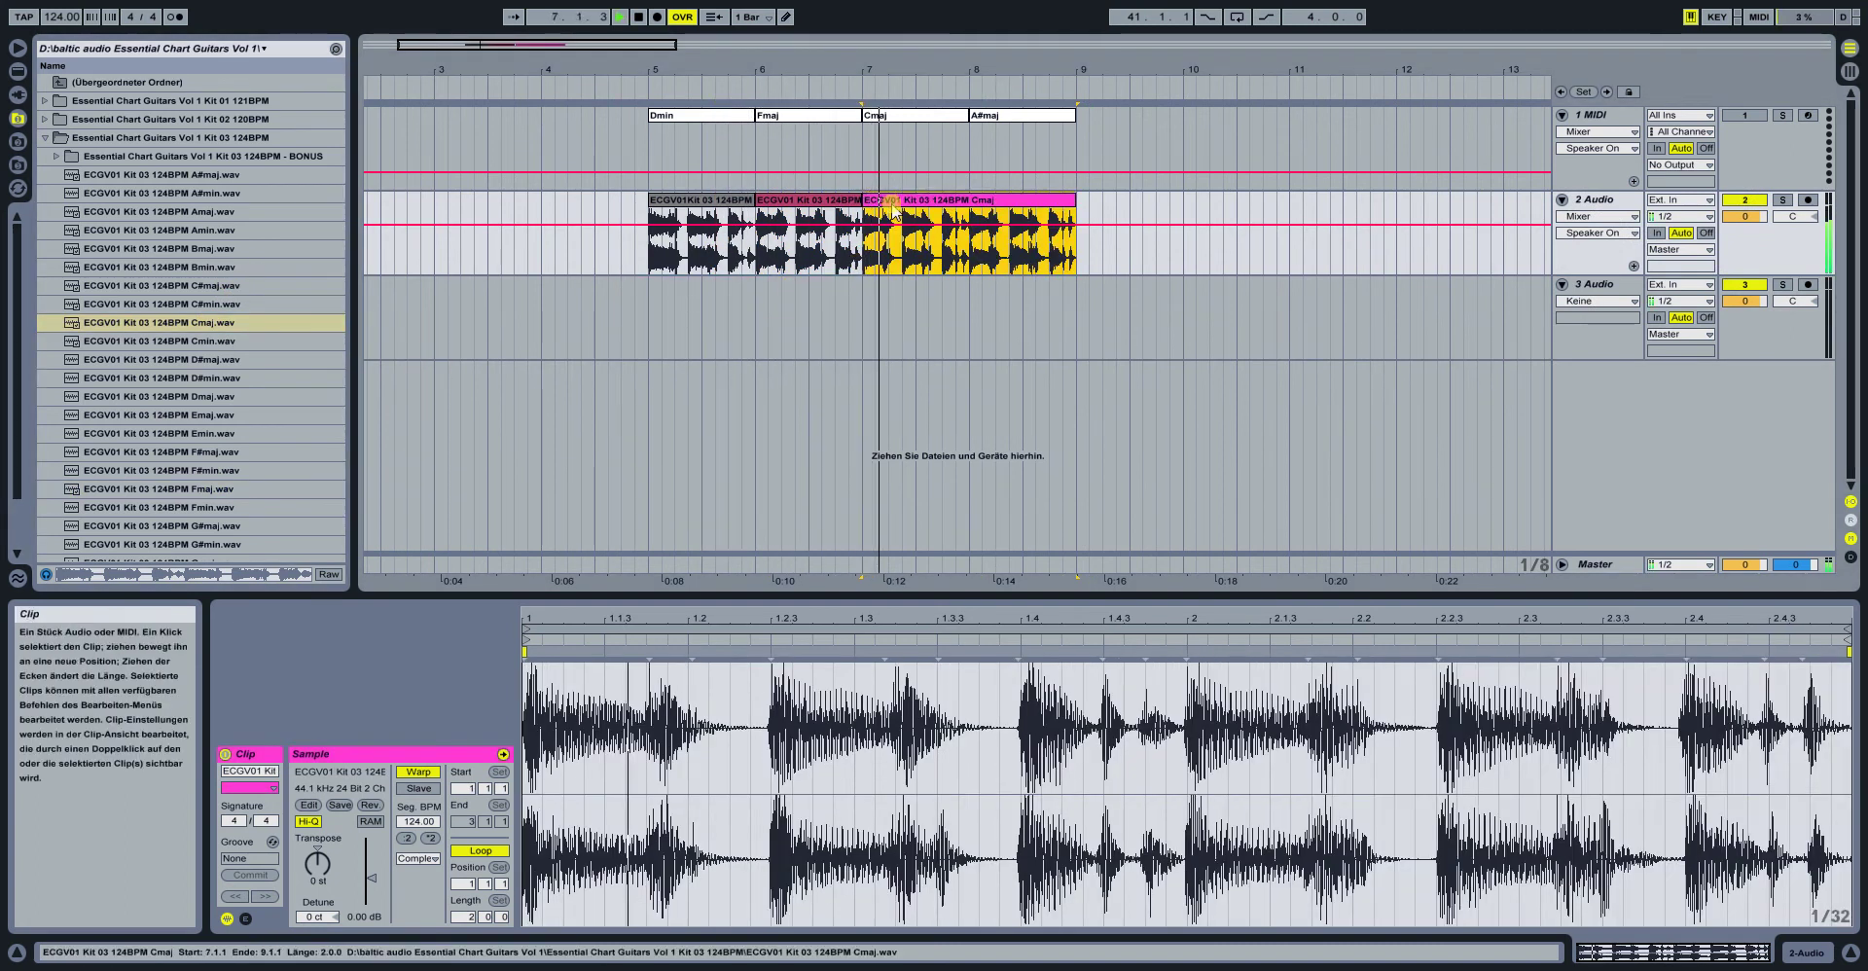
pyautogui.scroll(-4, 268, 399)
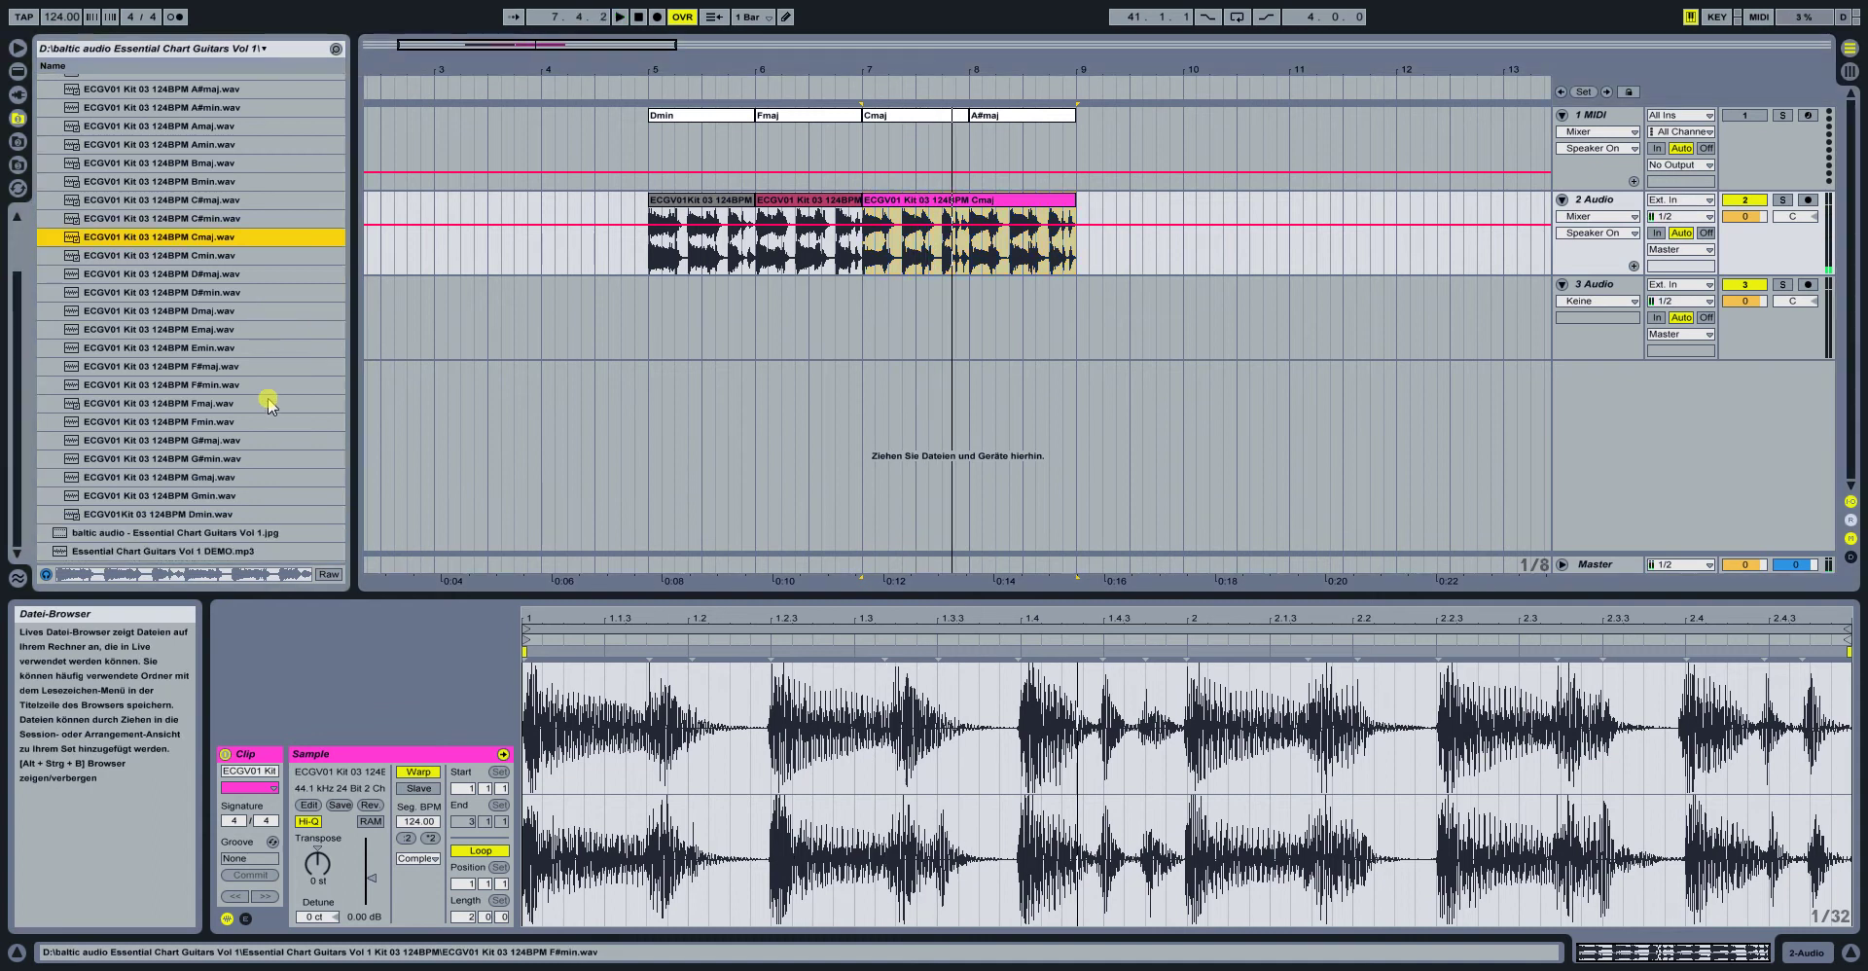
pyautogui.moveTo(199, 110); pyautogui.dragTo(1047, 203)
pyautogui.click(735, 202)
pyautogui.press('space')
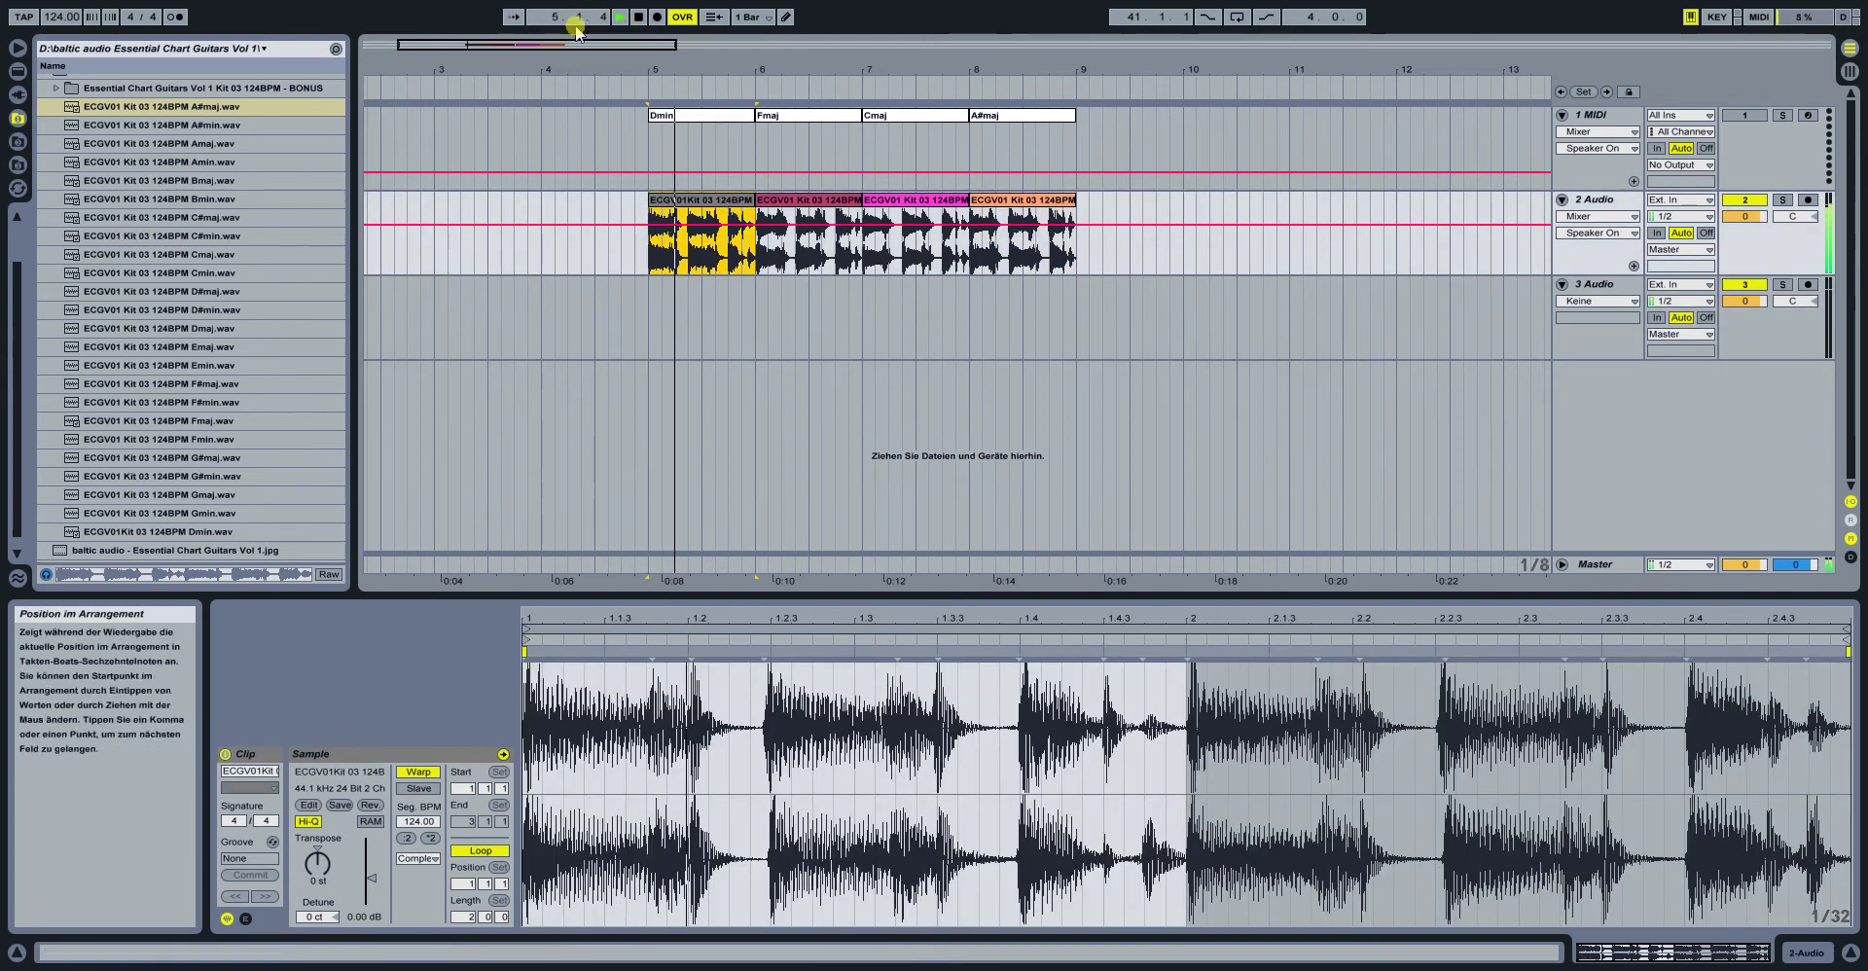
# Loop the arrangement across the four chord clips from bar 5 to bar 9 and inspect the Dmin and Cmaj clips during playback
pyautogui.moveTo(675, 146); pyautogui.dragTo(1074, 151)
pyautogui.rightClick(1074, 149)
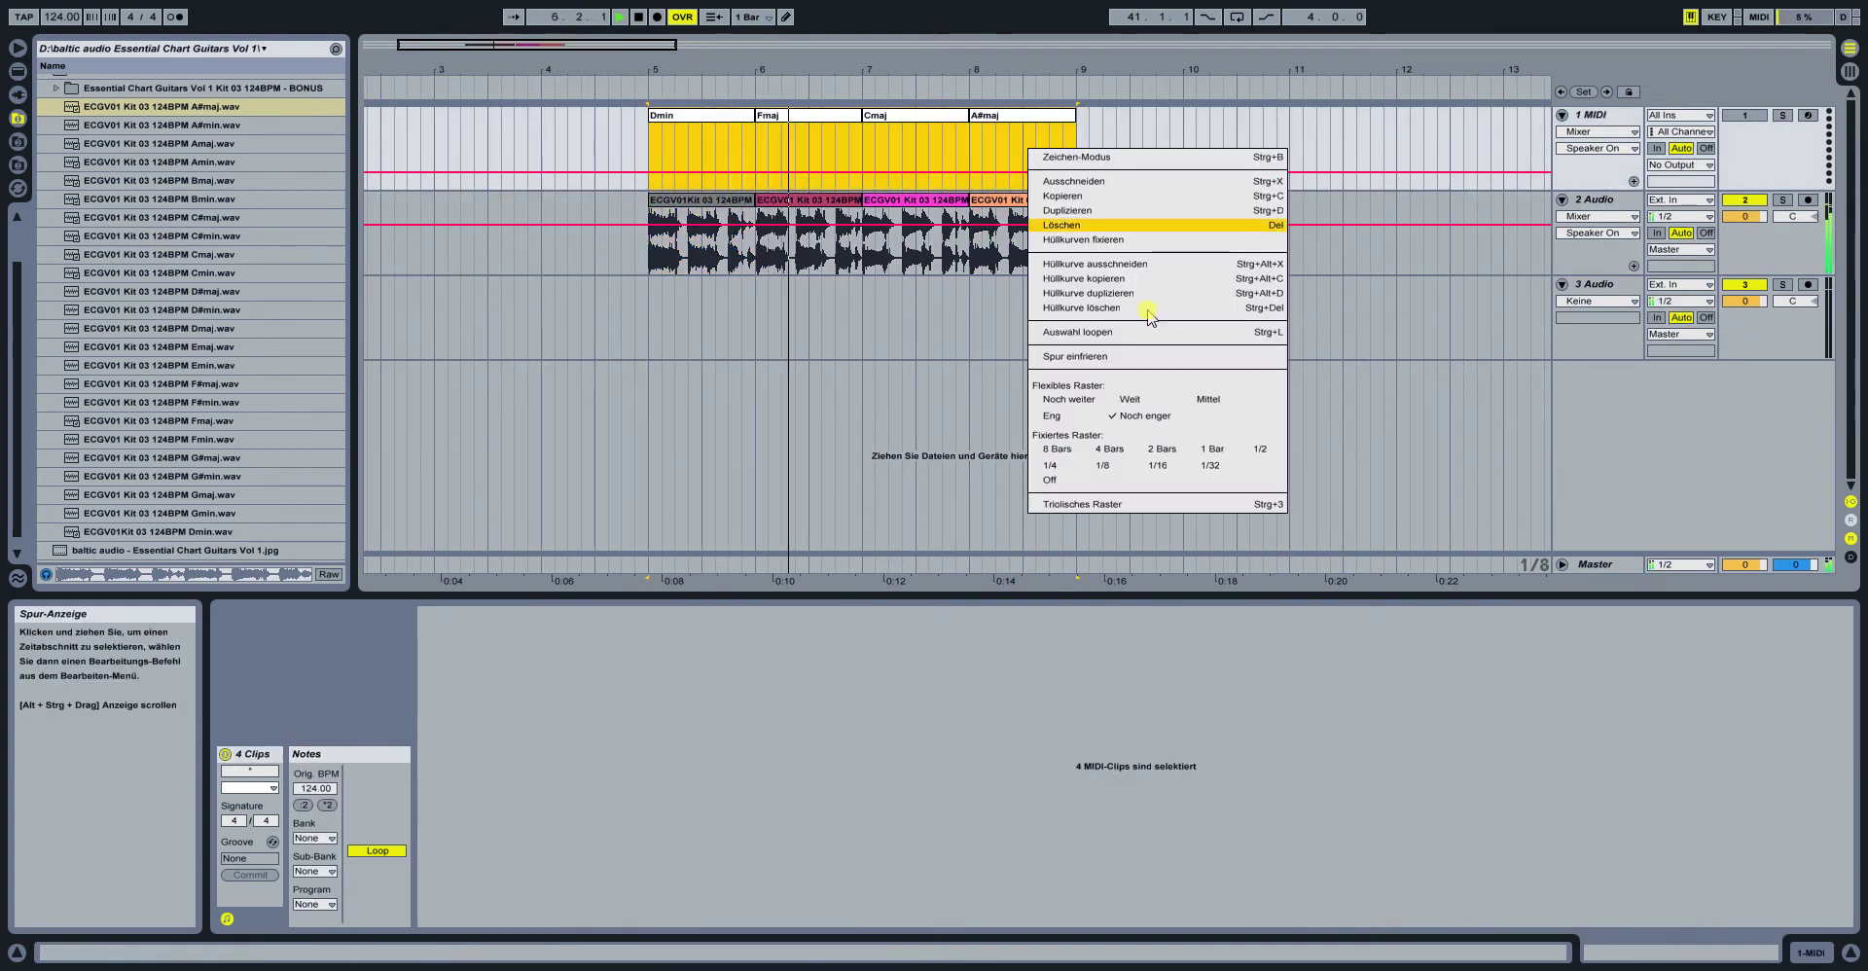
pyautogui.click(1080, 329)
pyautogui.moveTo(599, 39); pyautogui.dragTo(1116, 307)
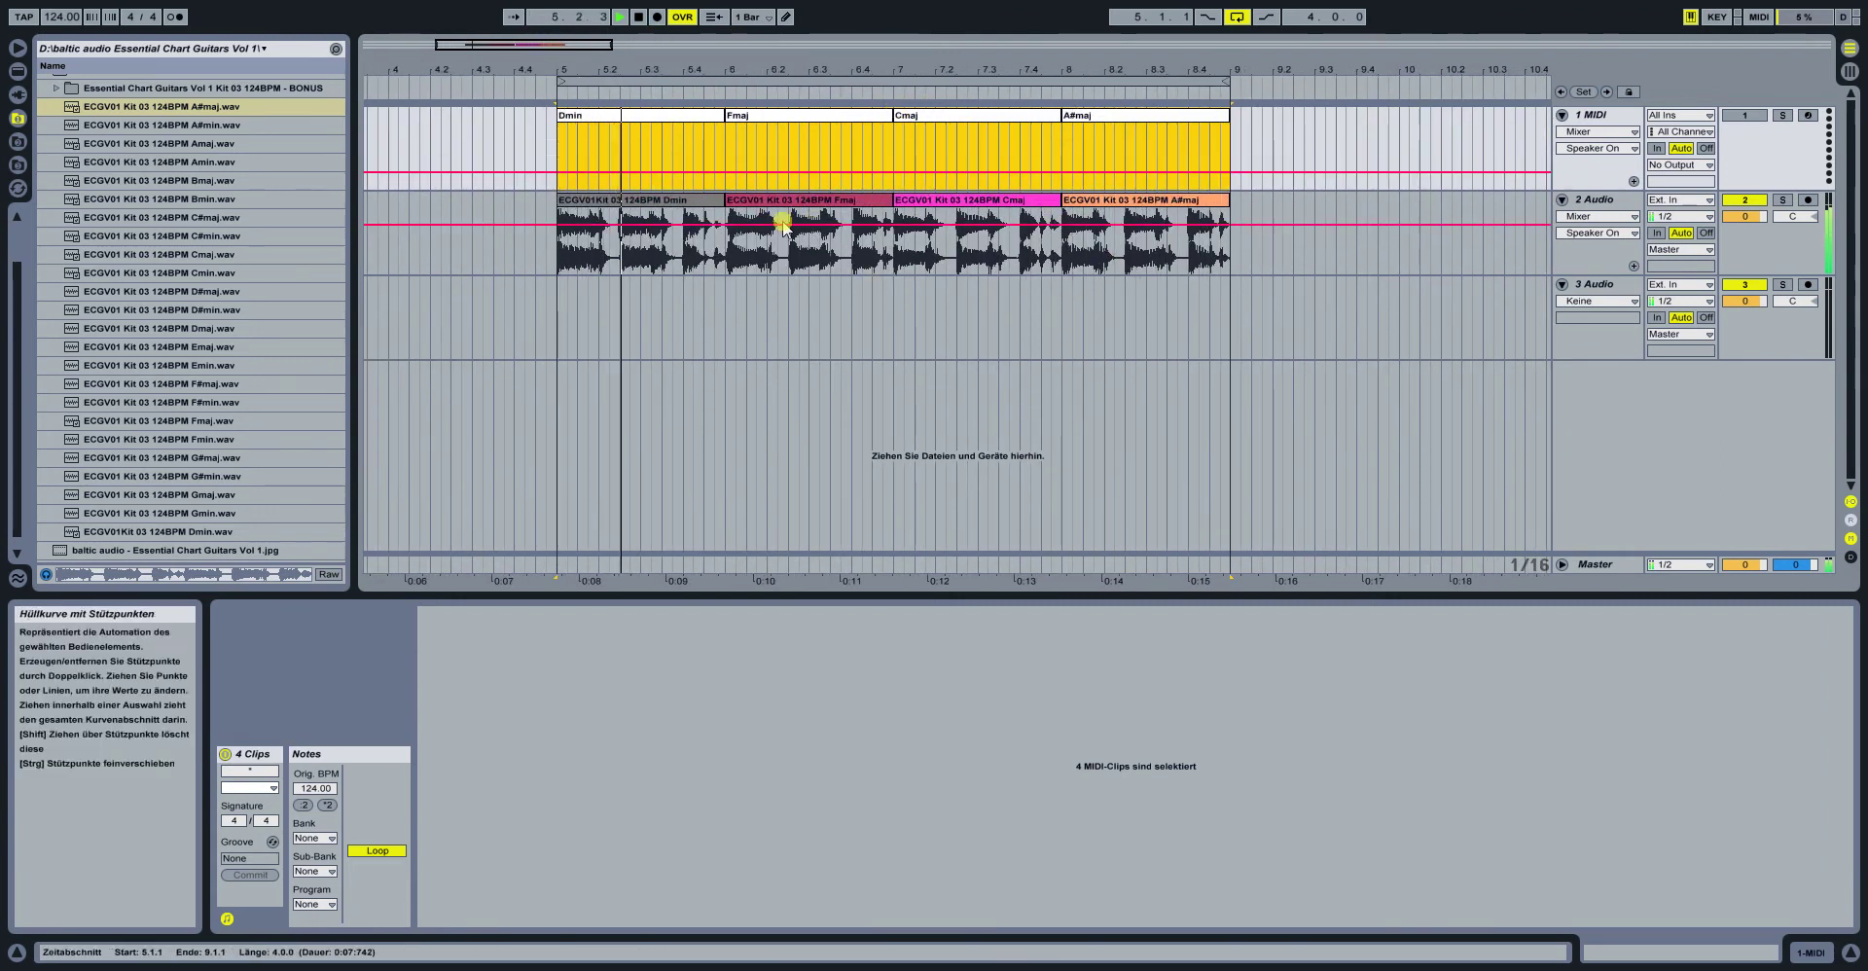
pyautogui.click(668, 200)
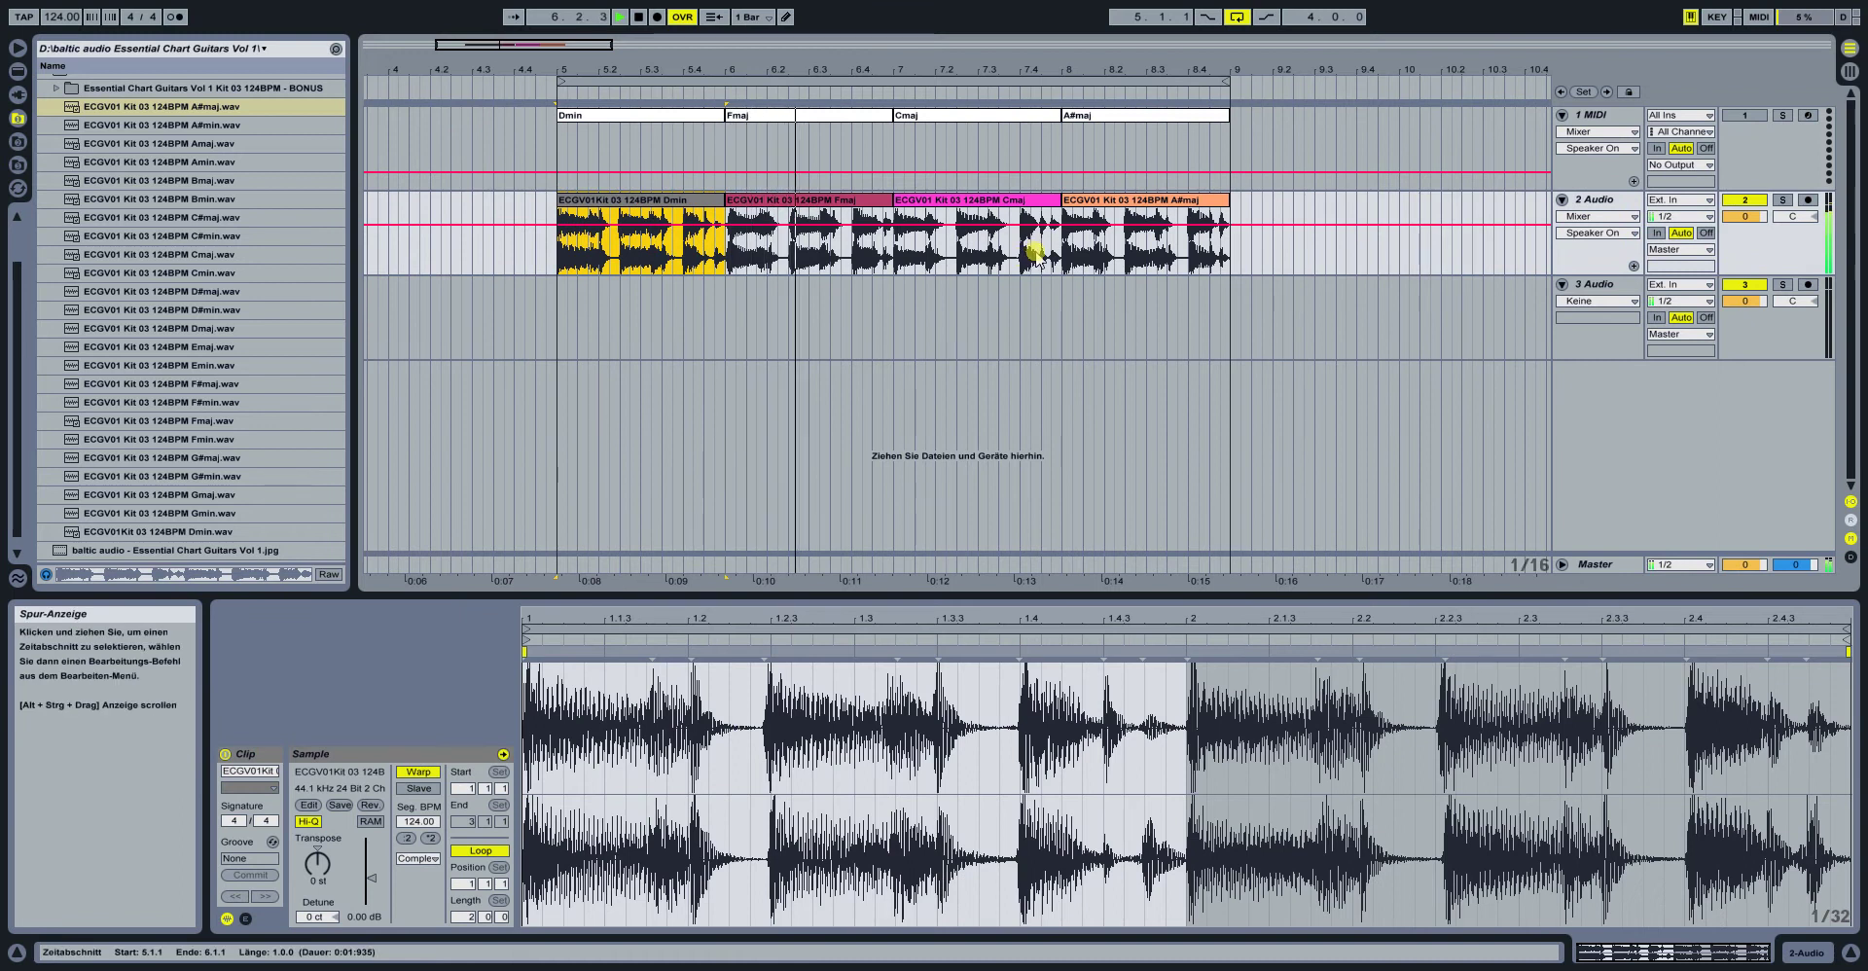
pyautogui.click(973, 199)
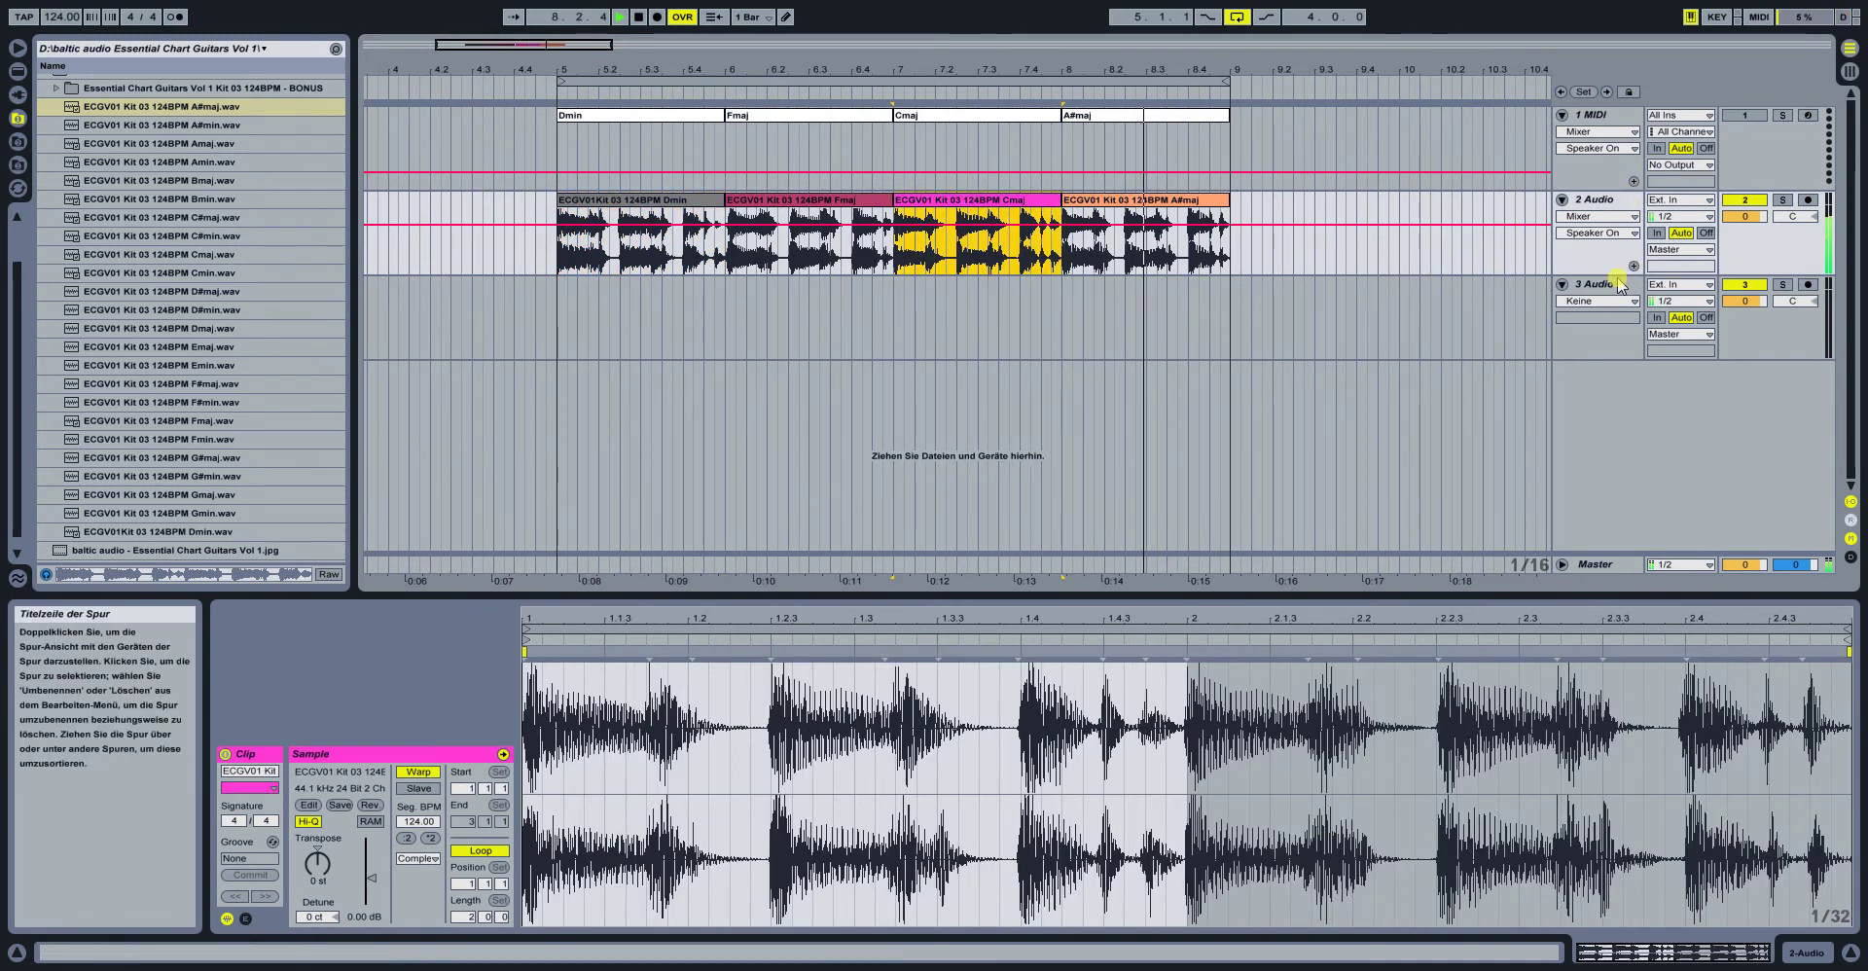
# Delete the empty 3 Audio track and expand the Kit 03 124BPM - BONUS folder in the file browser
pyautogui.click(1612, 286)
pyautogui.press('Delete')
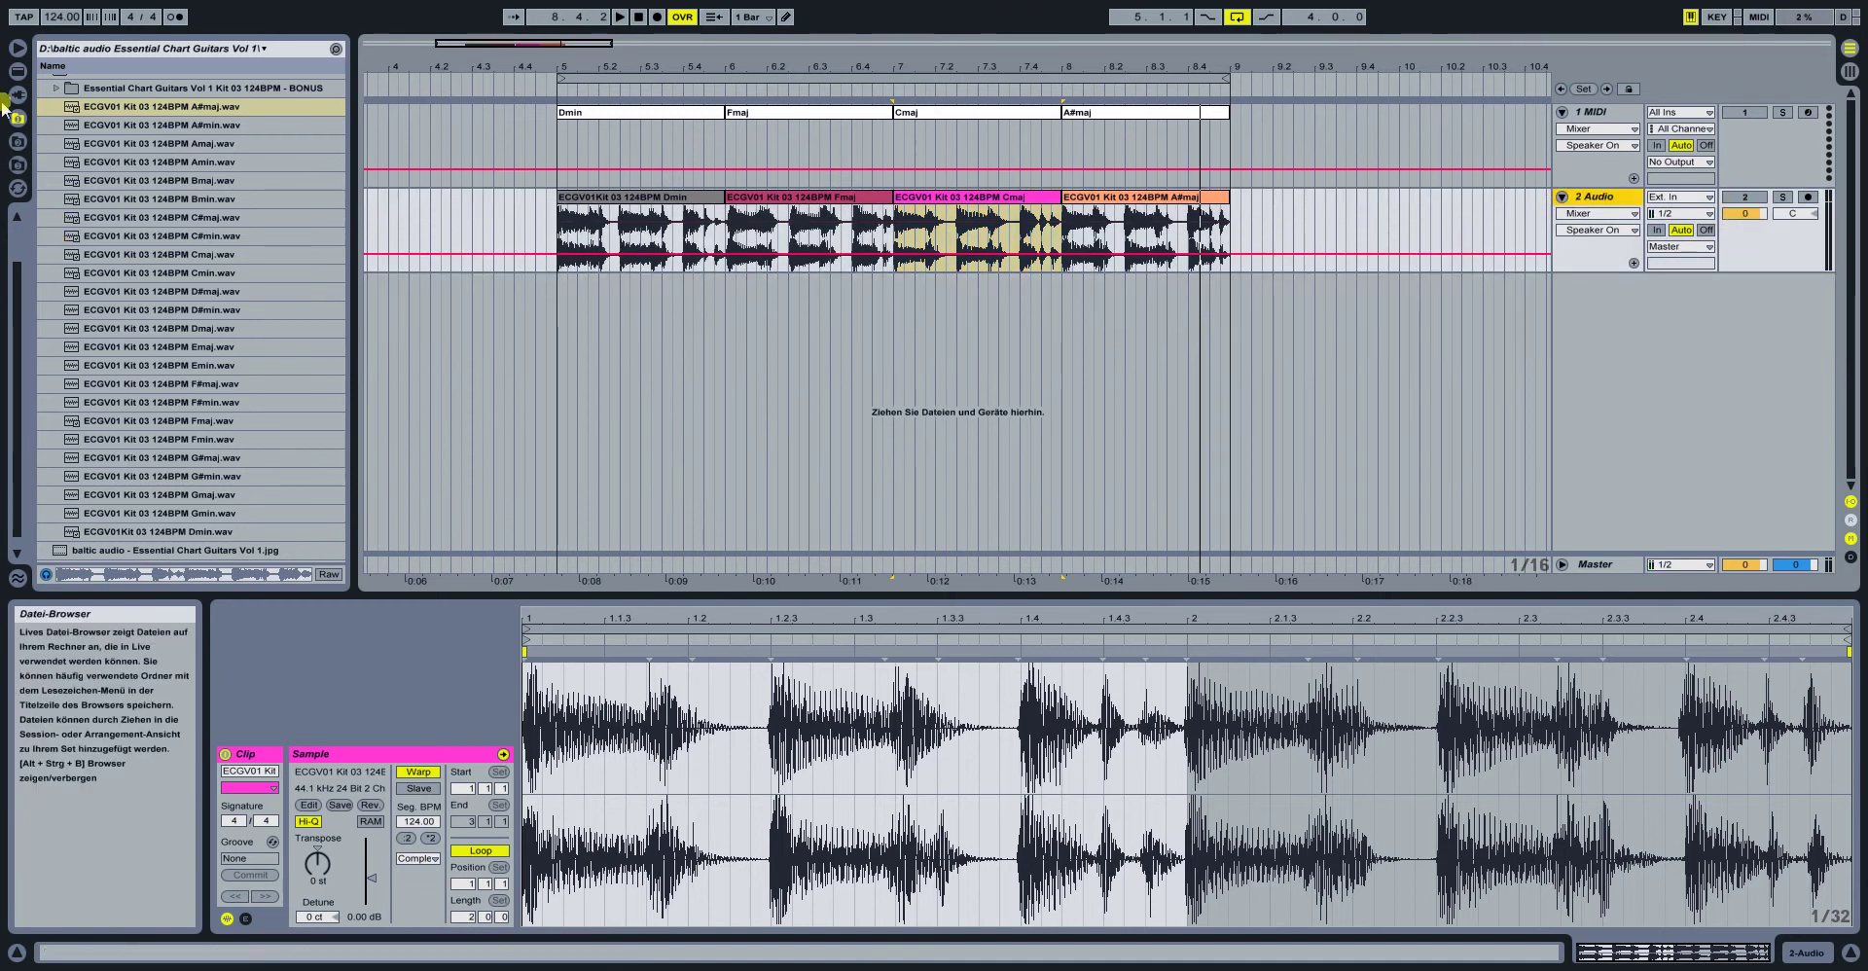
pyautogui.click(194, 106)
pyautogui.scroll(3, 224, 149)
pyautogui.click(224, 161)
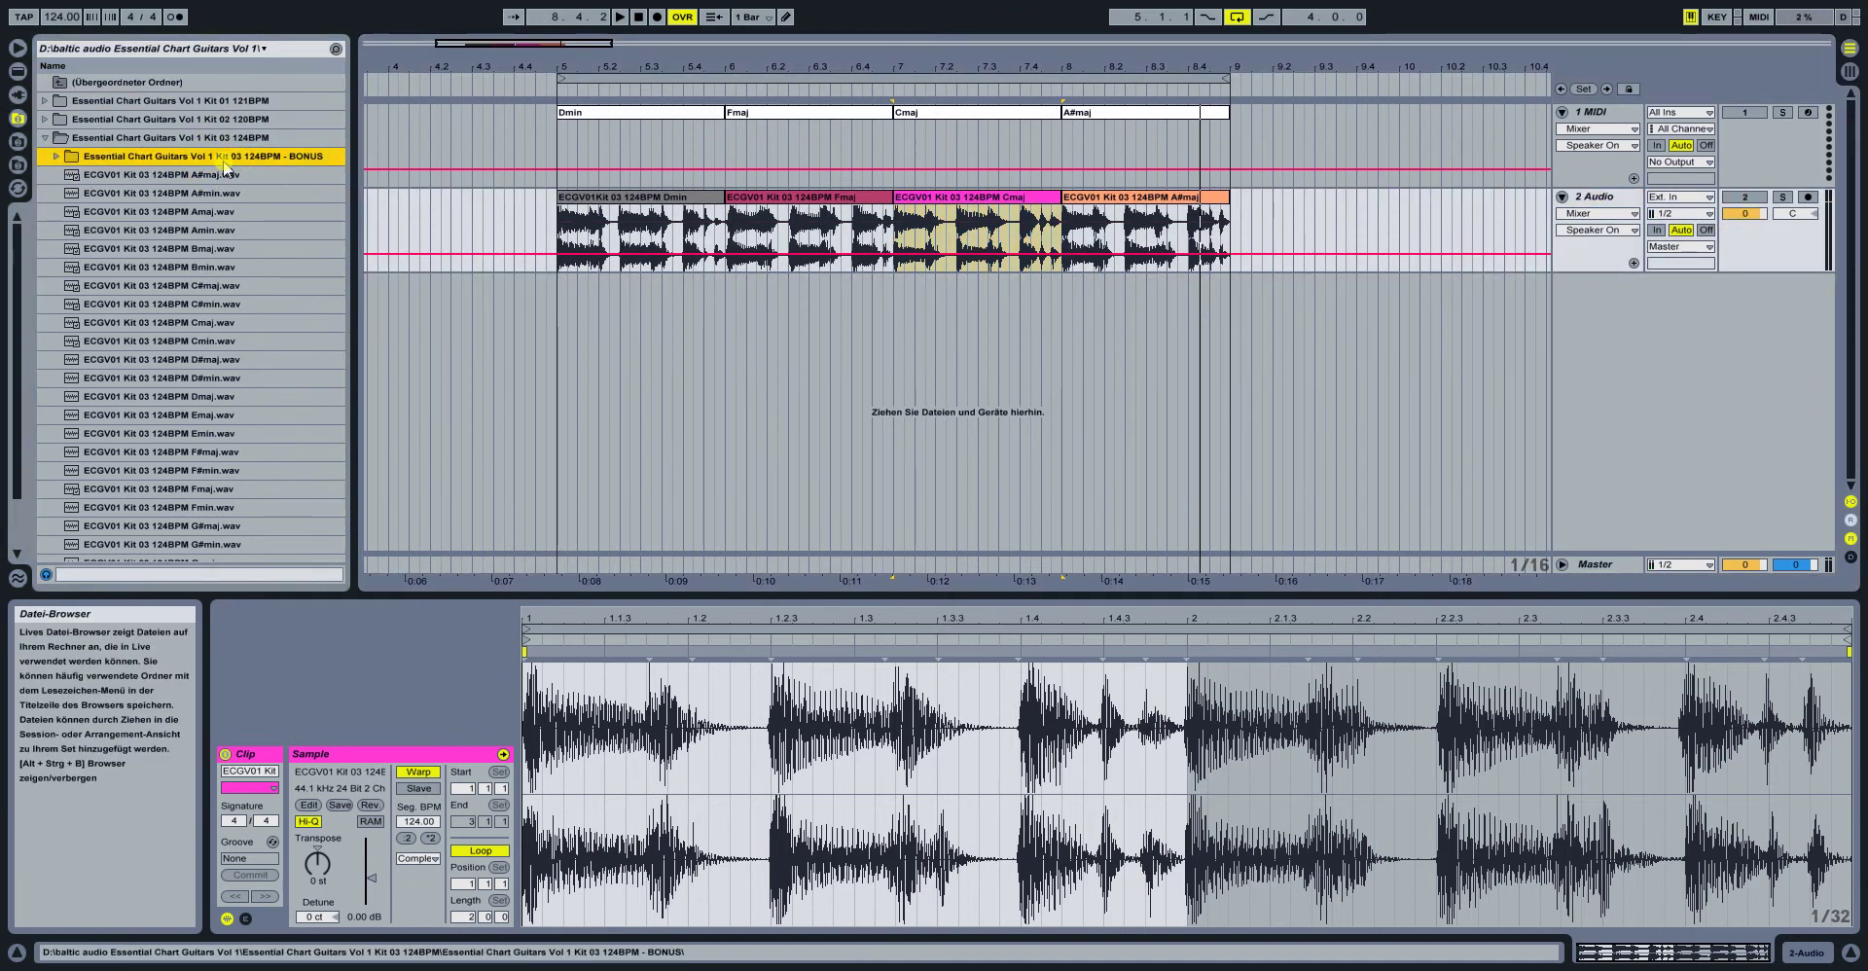
pyautogui.click(54, 158)
# Place the Kit 03 Dmin bonus stems from Bass through Shaker at bar 5, each on its own new audio track
pyautogui.click(147, 196)
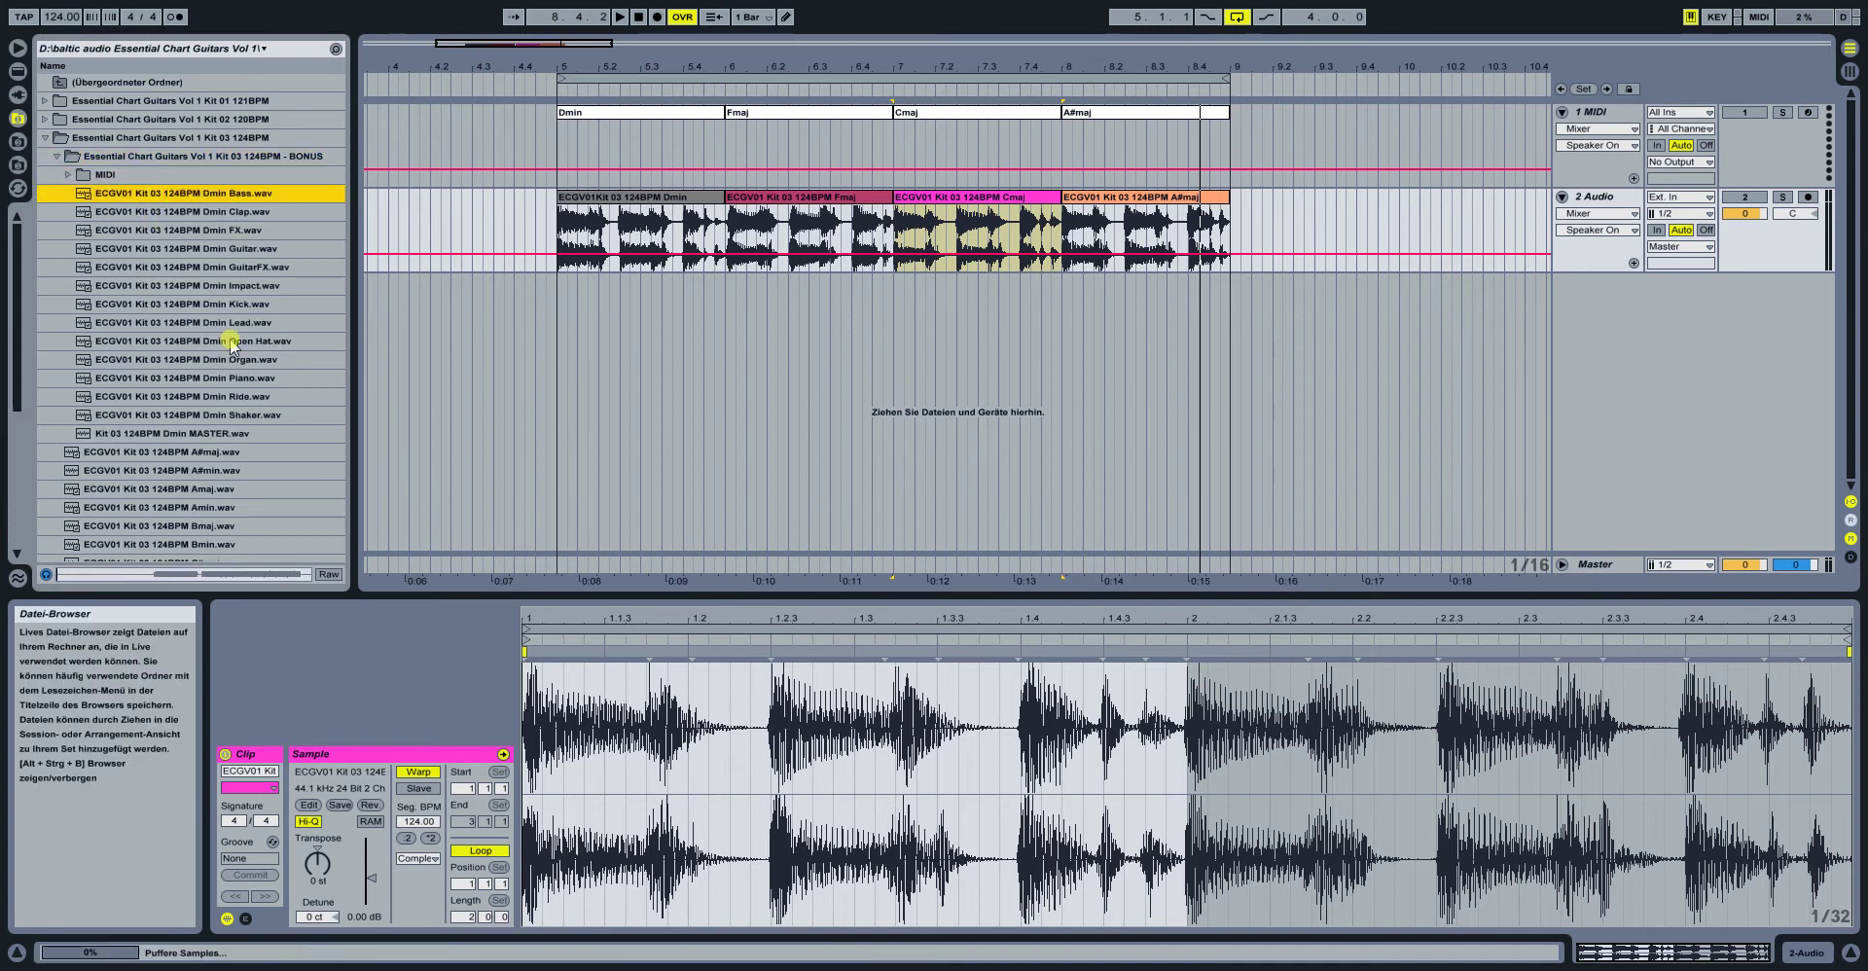
pyautogui.keyDown('shift'); pyautogui.click(240, 416); pyautogui.keyUp('shift')
pyautogui.moveTo(207, 199); pyautogui.dragTo(562, 307)
# Unfold audio tracks 3 to 15 together and fit the full length of the stems in the arrangement view
pyautogui.click(1596, 291)
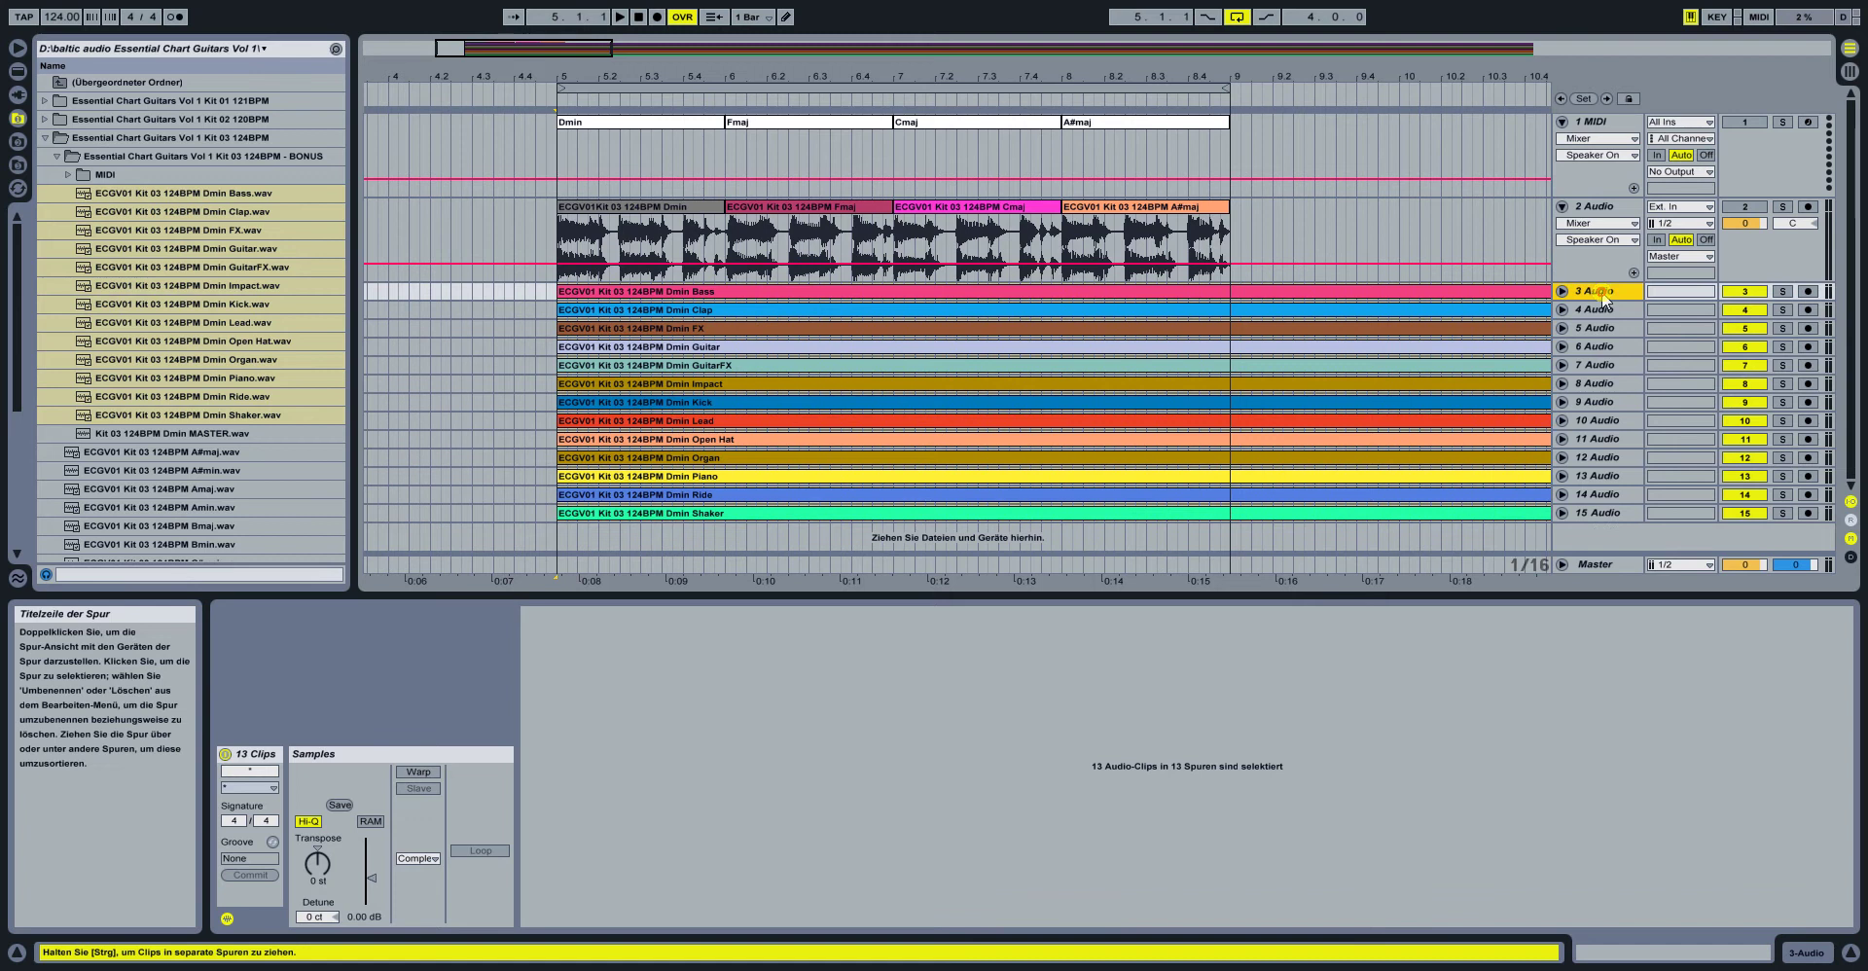
pyautogui.keyDown('shift'); pyautogui.click(1592, 516); pyautogui.keyUp('shift')
pyautogui.click(1561, 513)
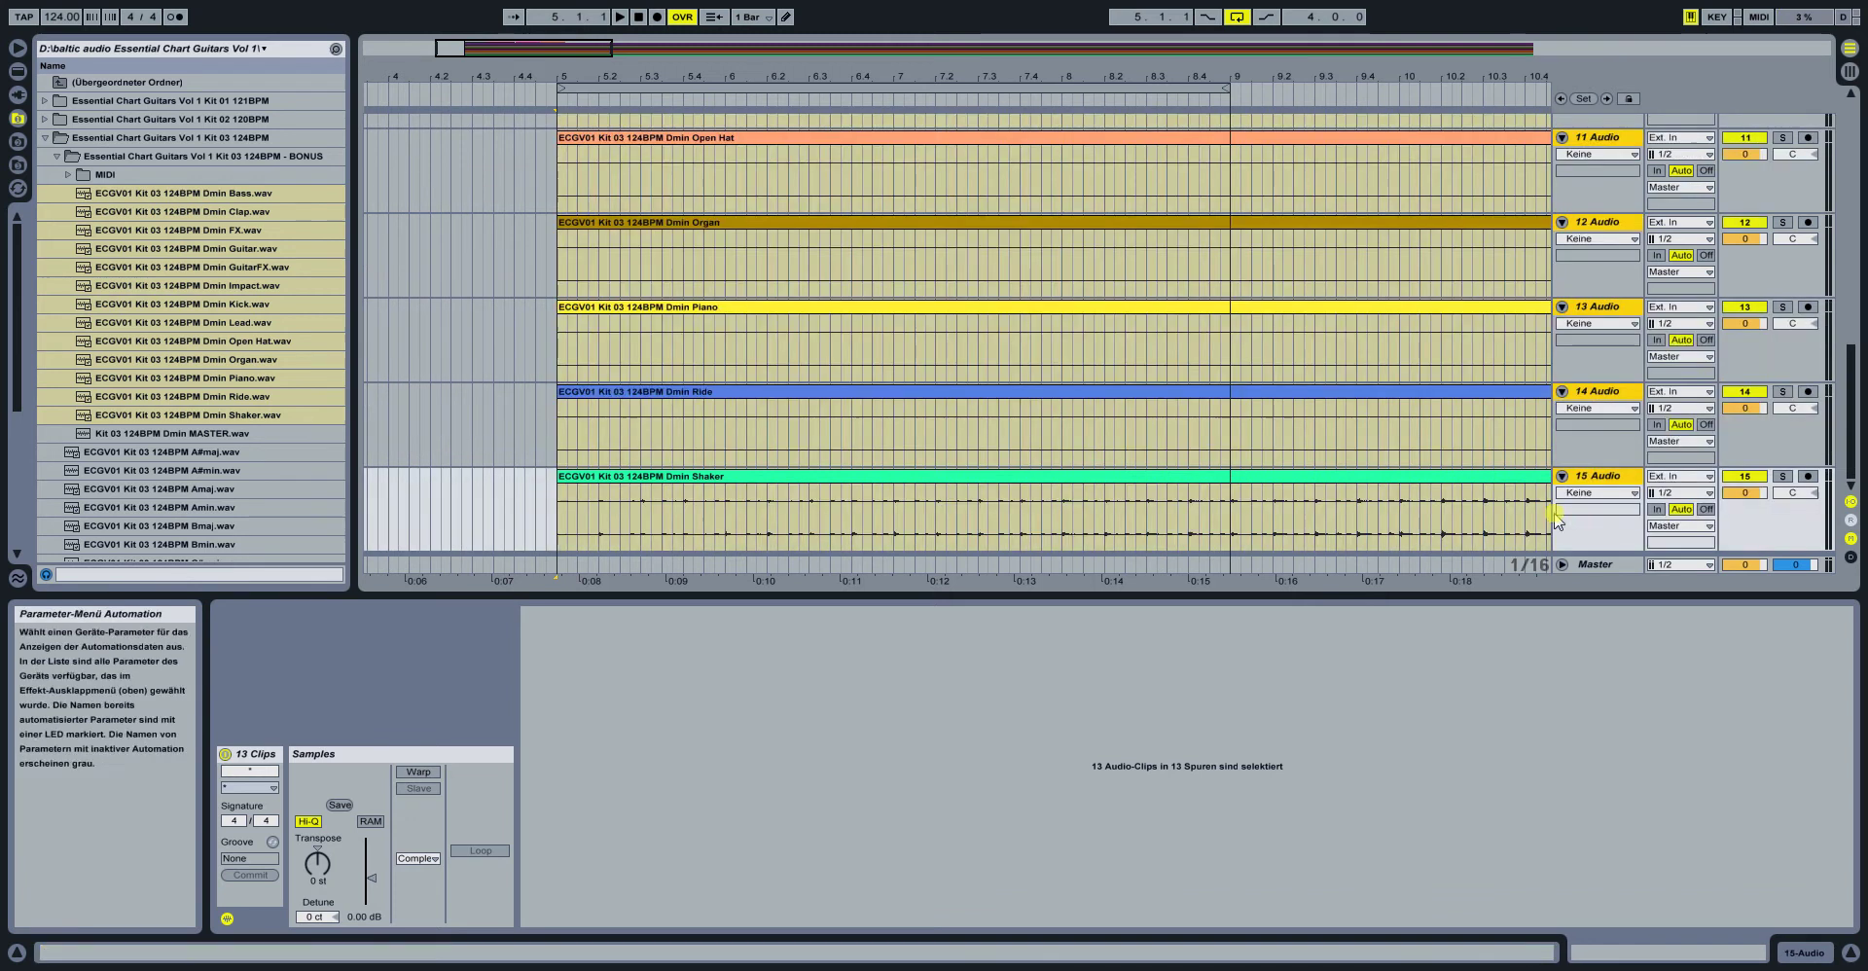
pyautogui.press('z')
pyautogui.scroll(10, 967, 253)
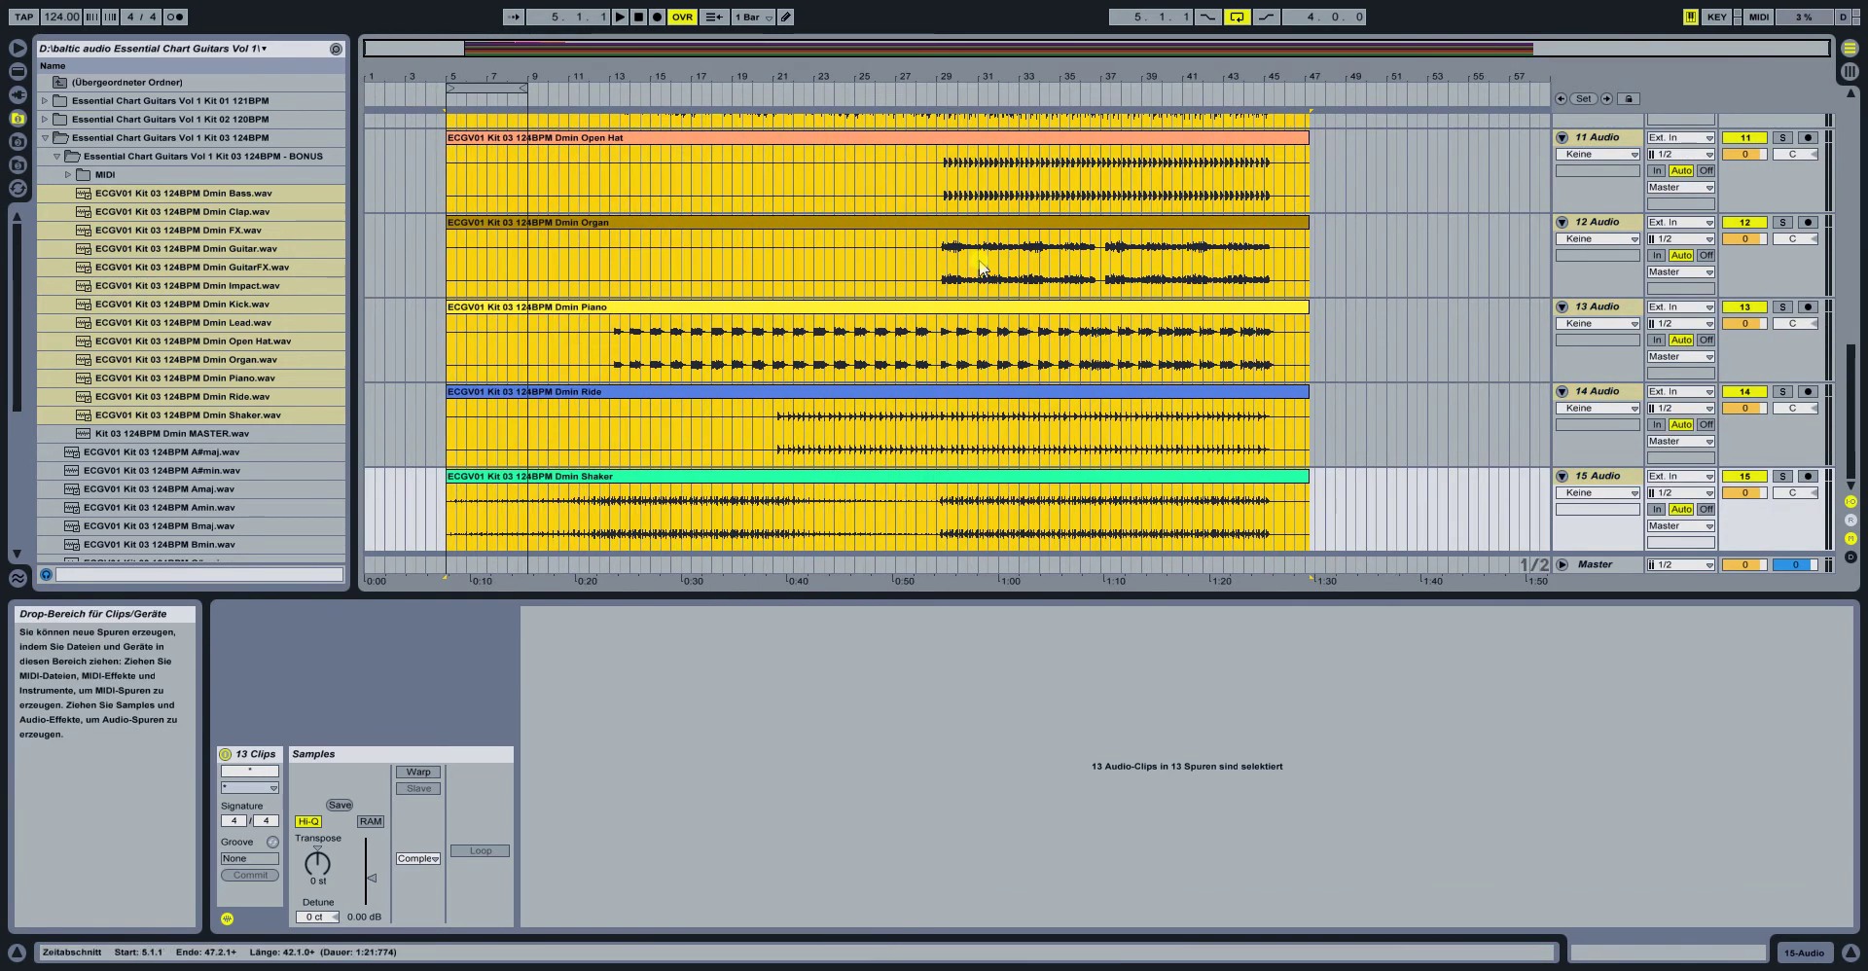
pyautogui.scroll(3, 967, 253)
# Play the bonus stems from bar 5 and switch off the arrangement loop
pyautogui.press('space')
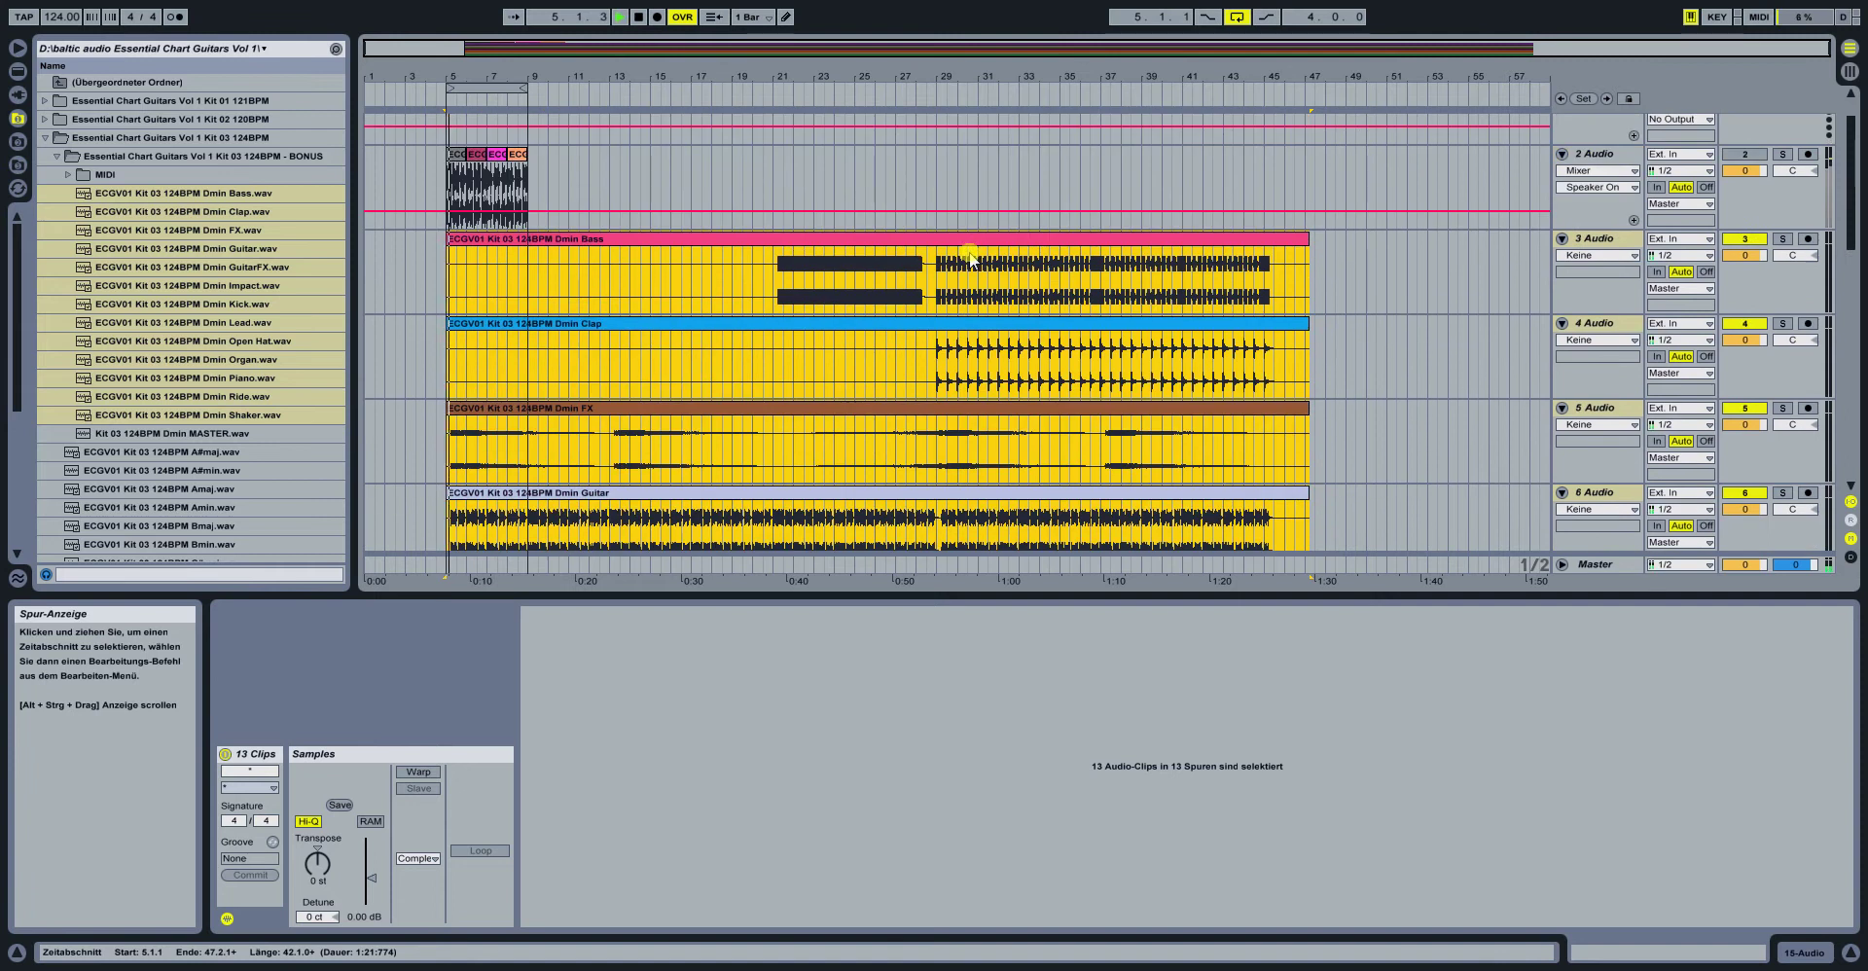
pyautogui.scroll(2, 1682, 377)
pyautogui.click(1236, 16)
pyautogui.scroll(-8, 613, 379)
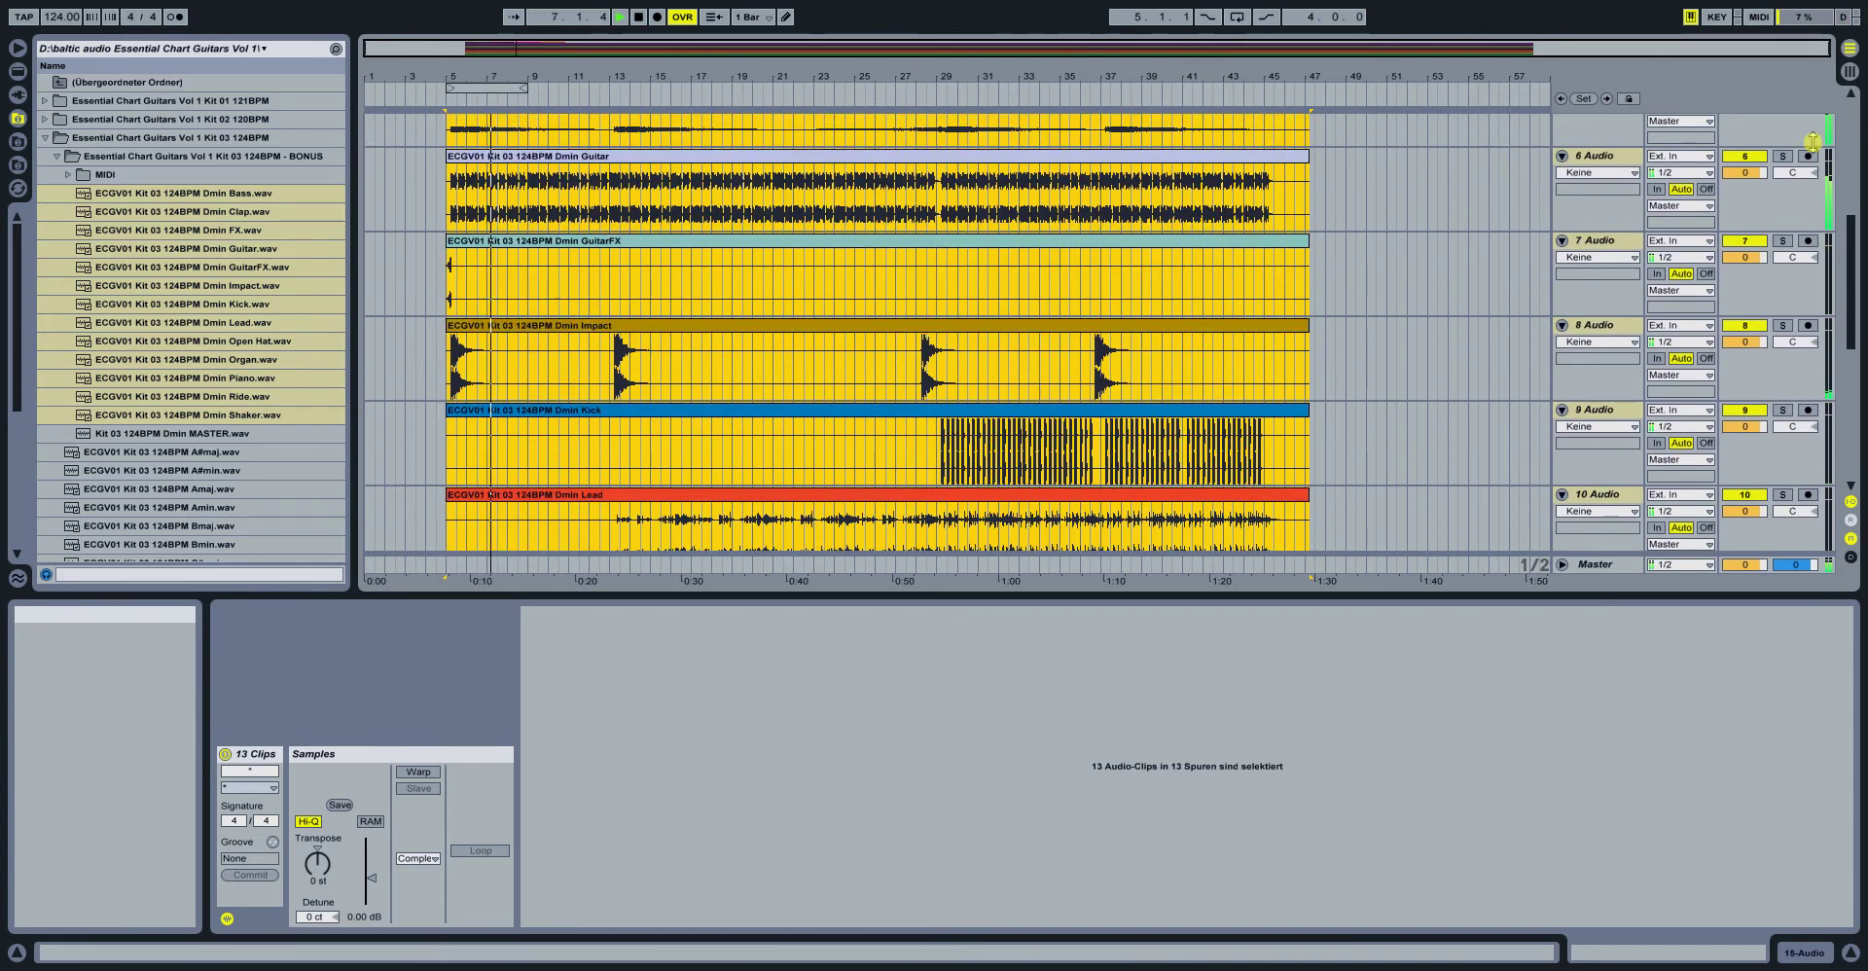
# Solo the Guitar stem on 6 Audio to hear it alone, and return to the full mix
pyautogui.click(1780, 157)
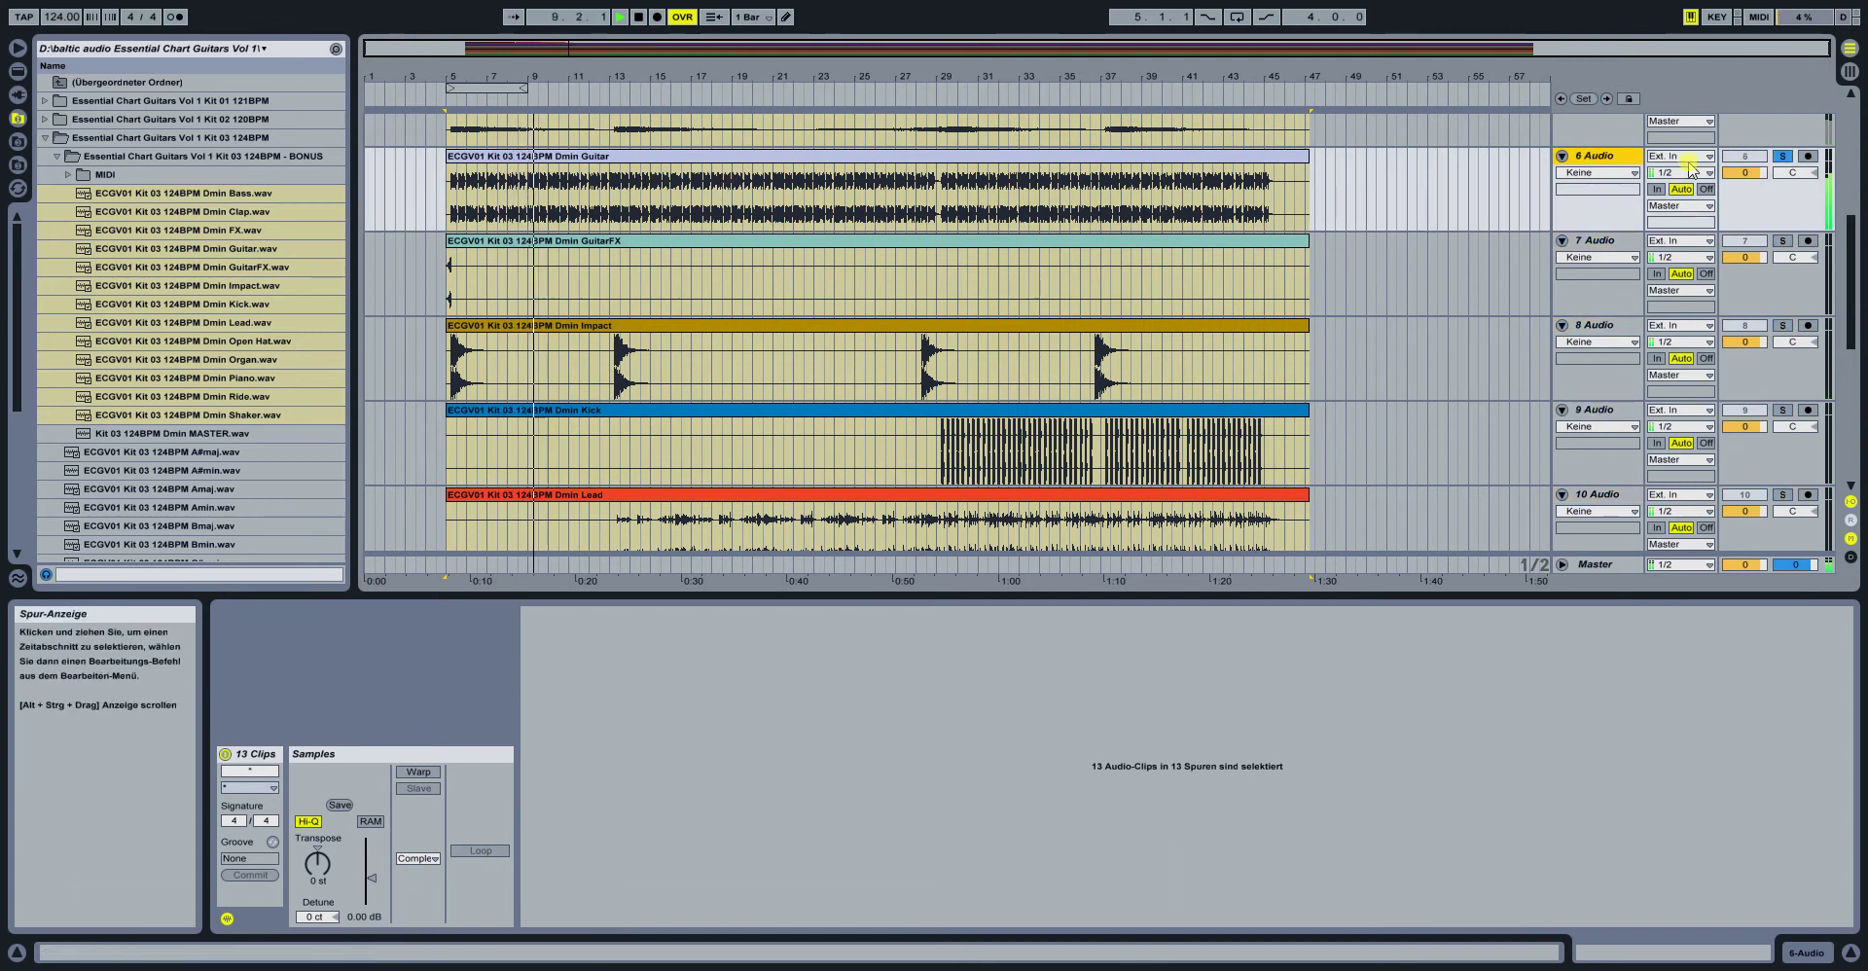
pyautogui.scroll(8, 971, 277)
pyautogui.scroll(-8, 970, 287)
pyautogui.click(1783, 176)
pyautogui.scroll(-8, 720, 360)
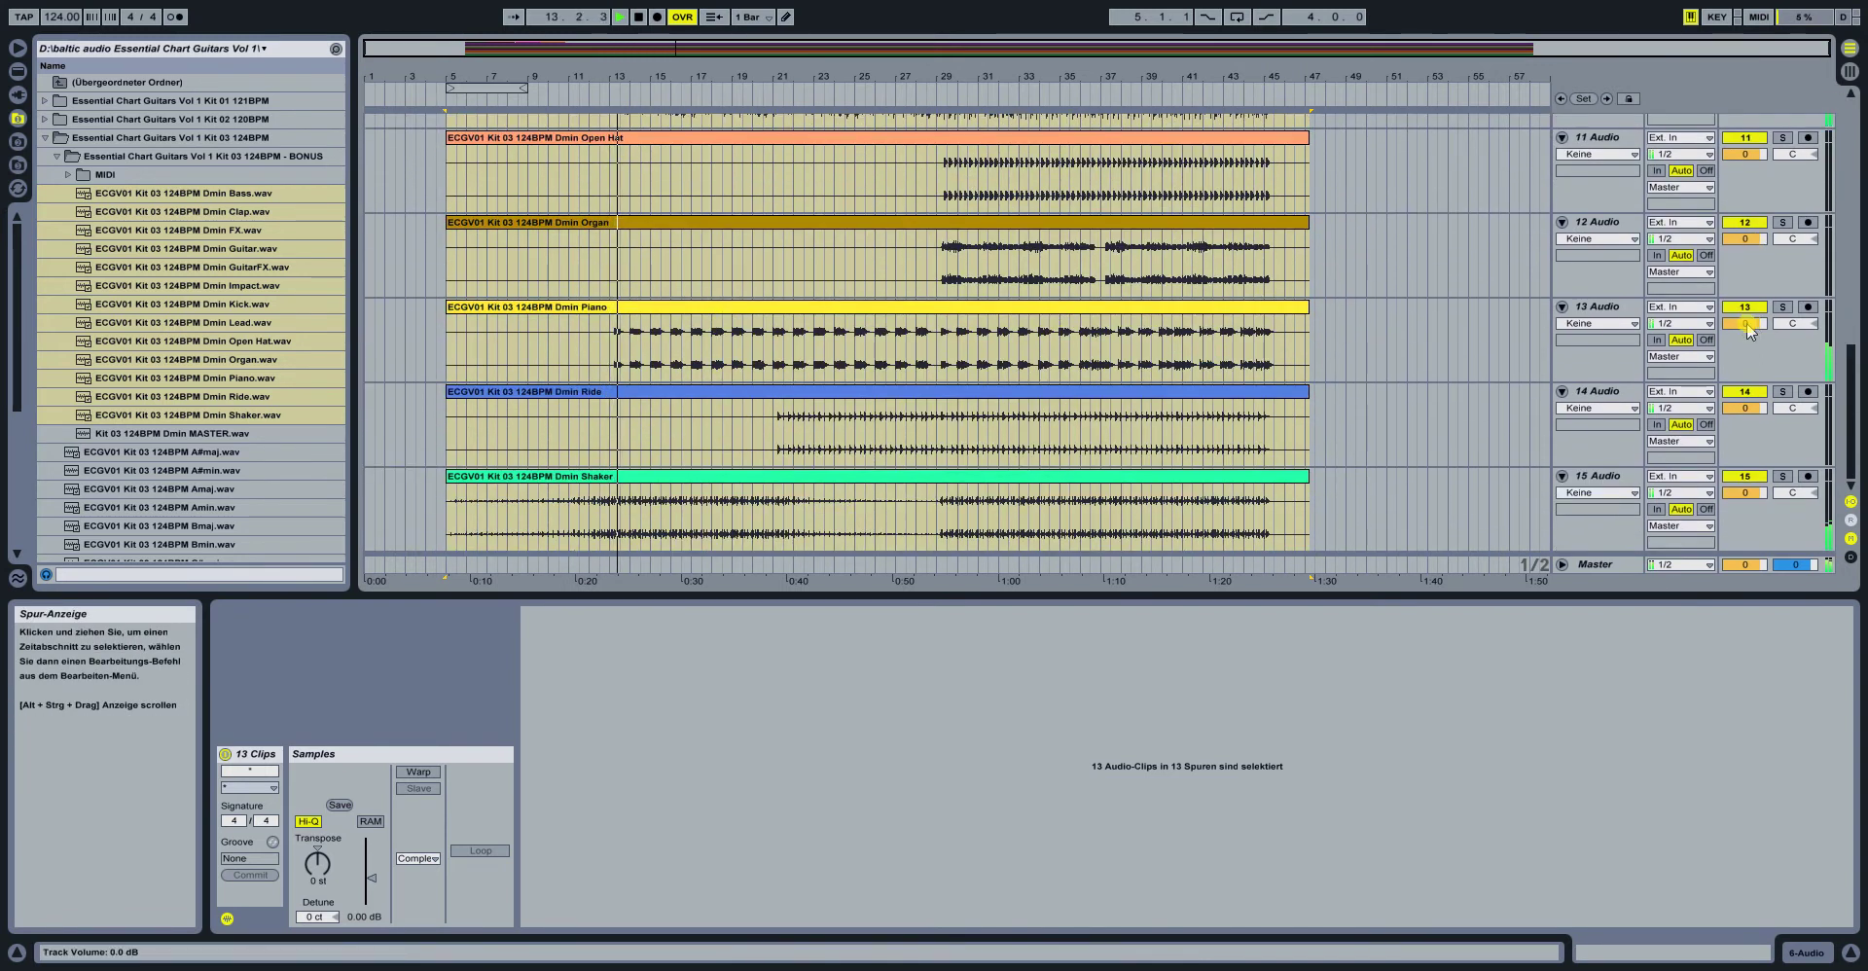
# Audition the Piano stem on 13 Audio and the Shaker stem on 15 Audio in solo
pyautogui.click(1782, 307)
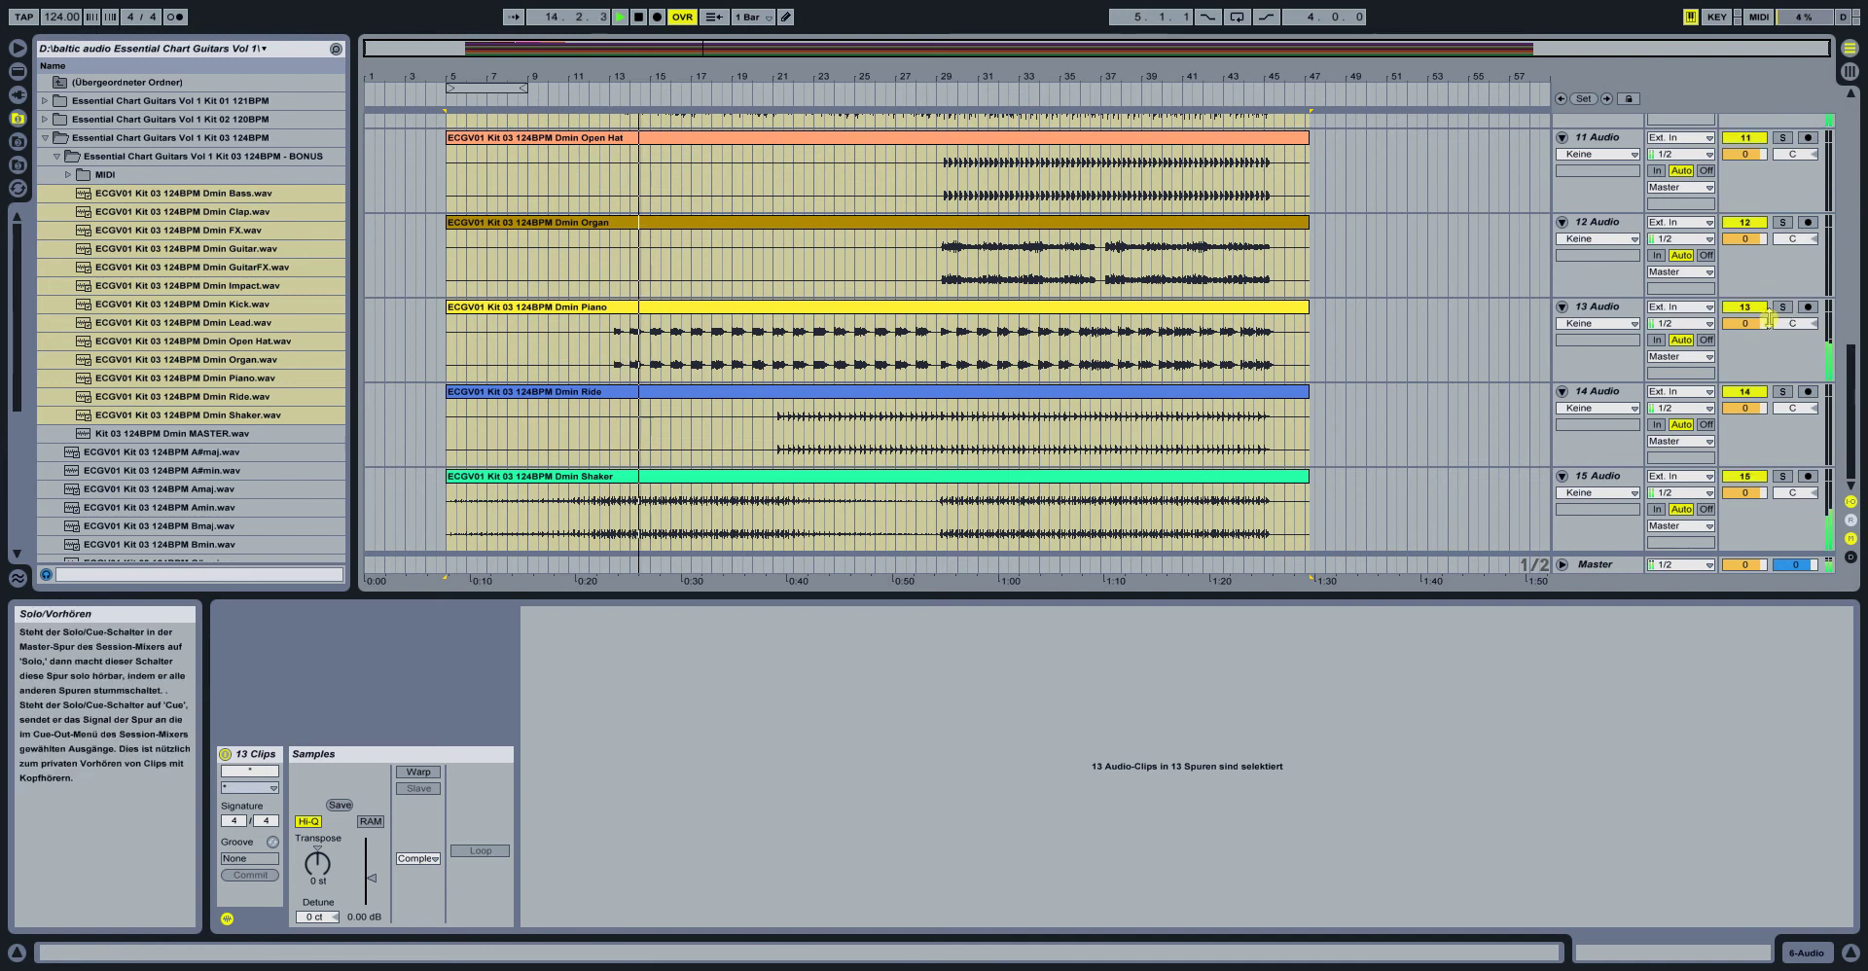
pyautogui.click(1783, 475)
pyautogui.click(1784, 477)
# Audition the Lead stem on 10 Audio and the Guitar stem on 6 Audio in solo
pyautogui.scroll(6, 924, 341)
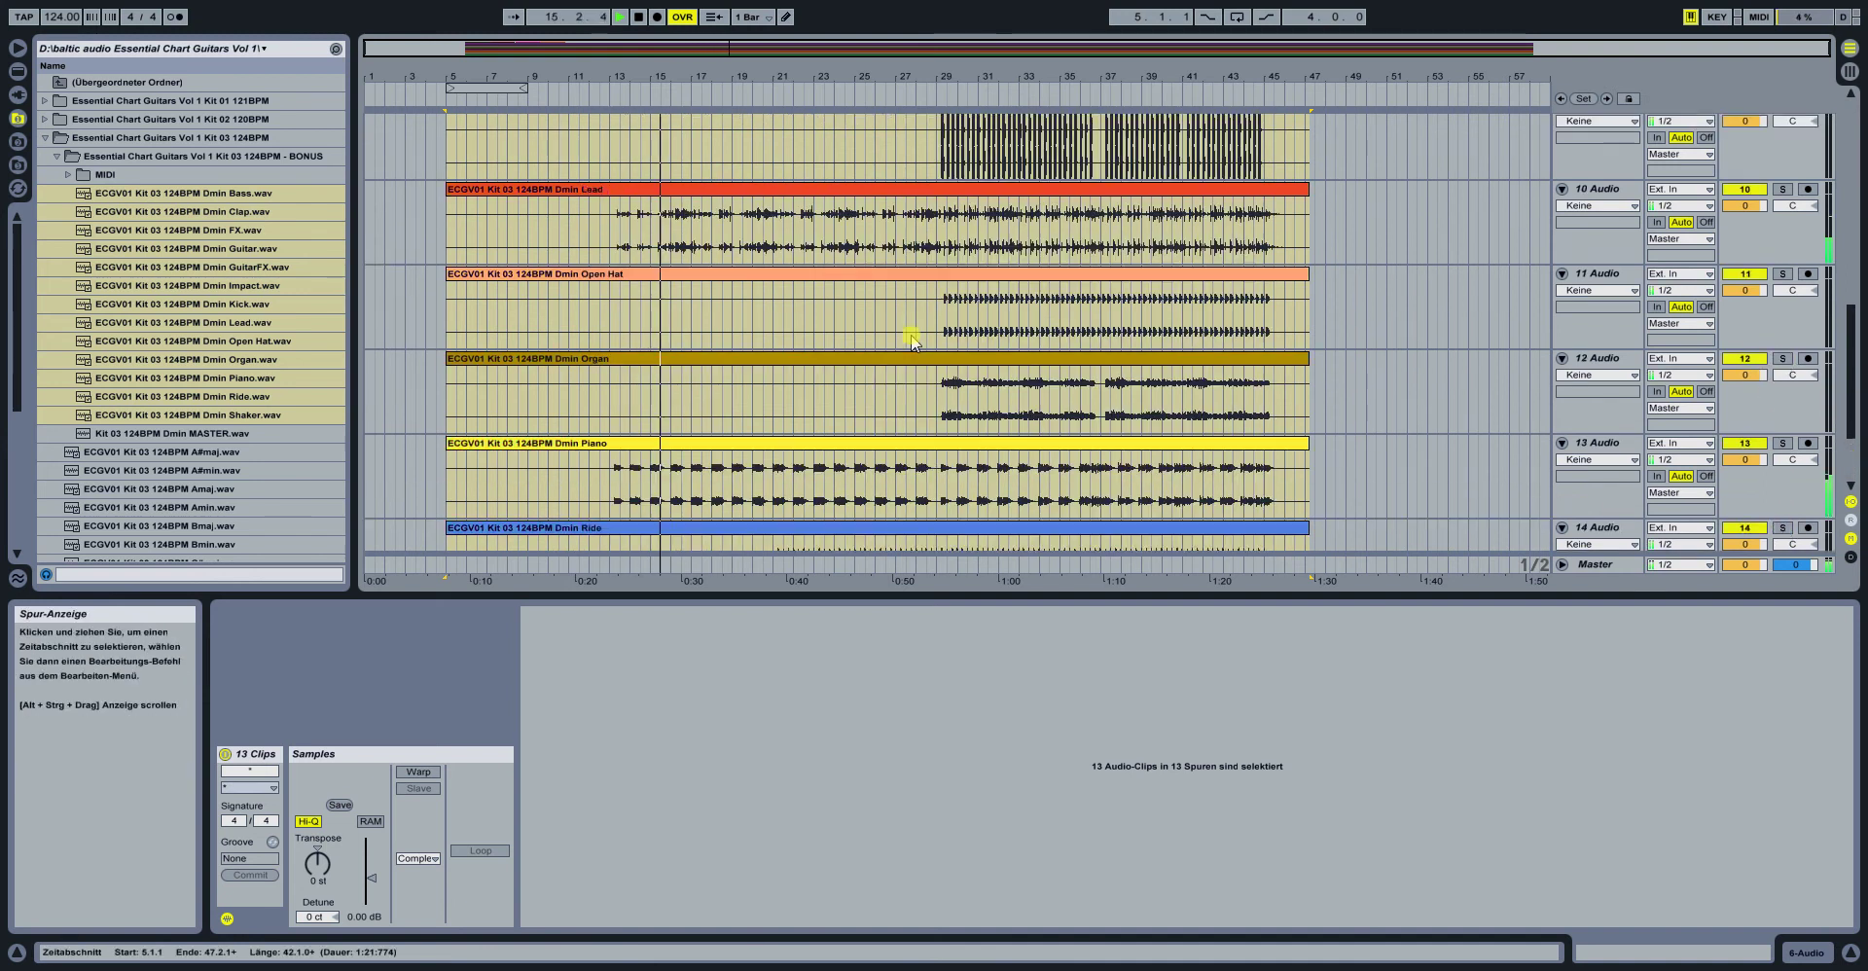
pyautogui.click(1783, 404)
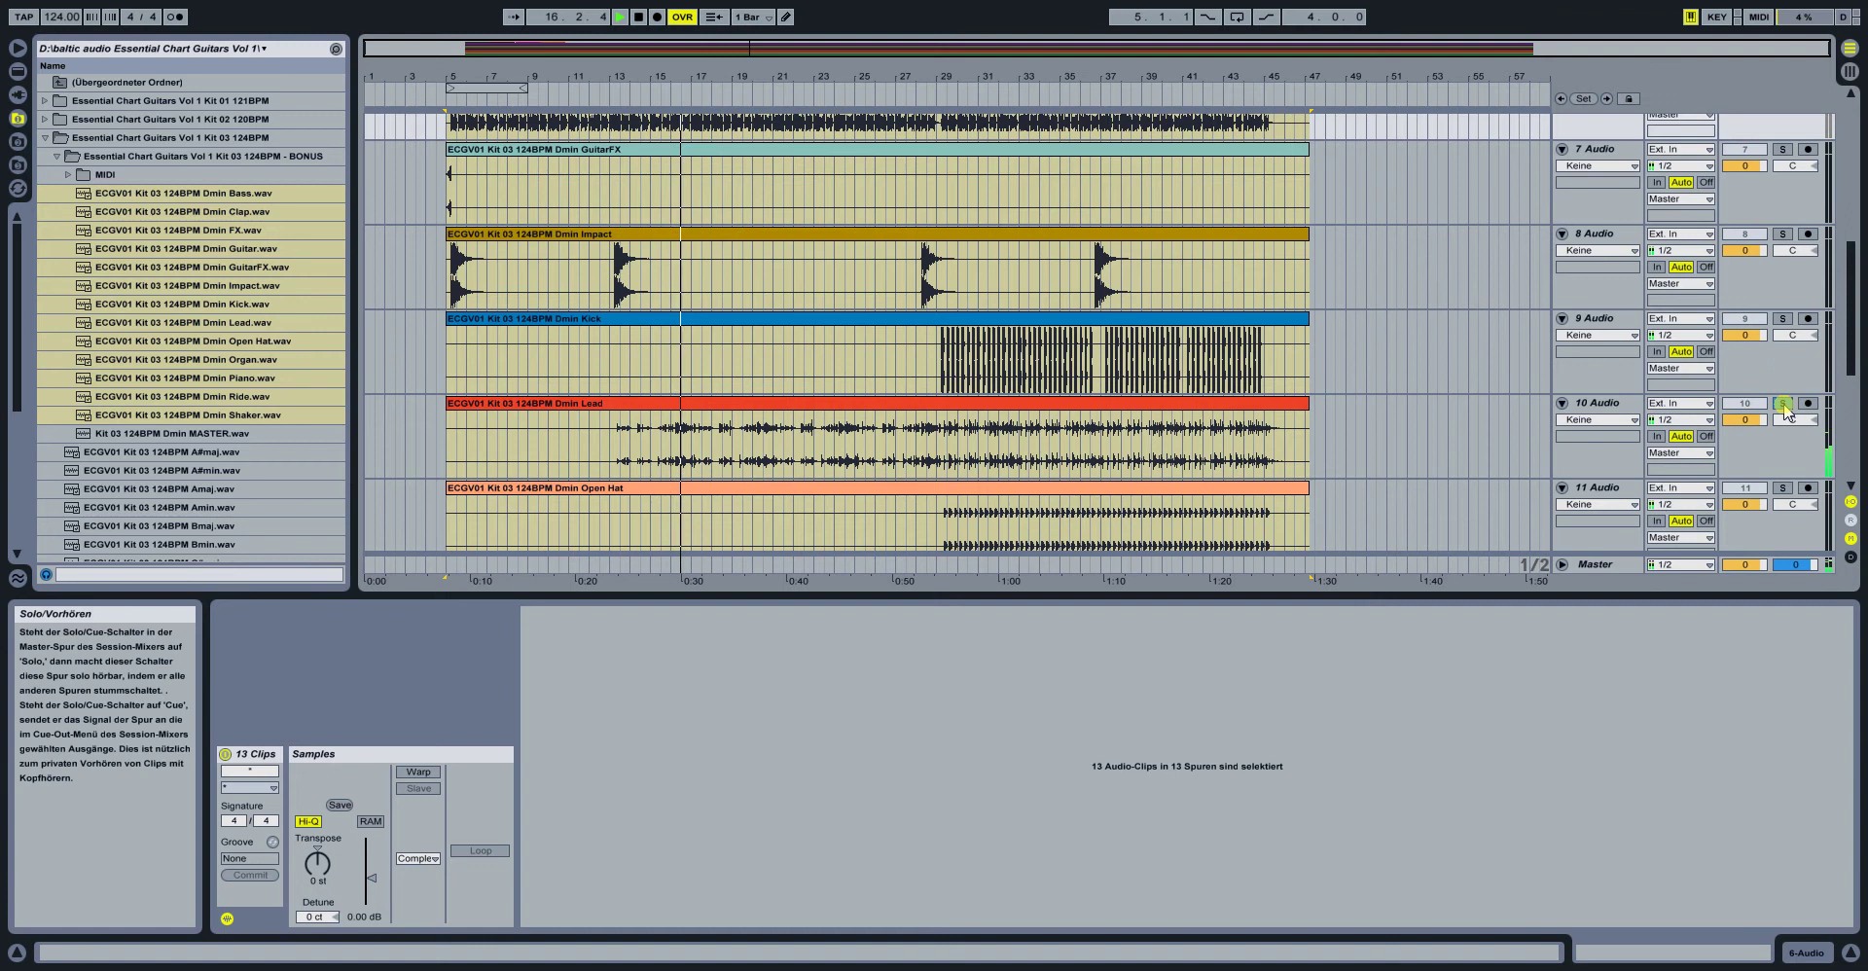
pyautogui.scroll(3, 1780, 408)
pyautogui.click(1783, 201)
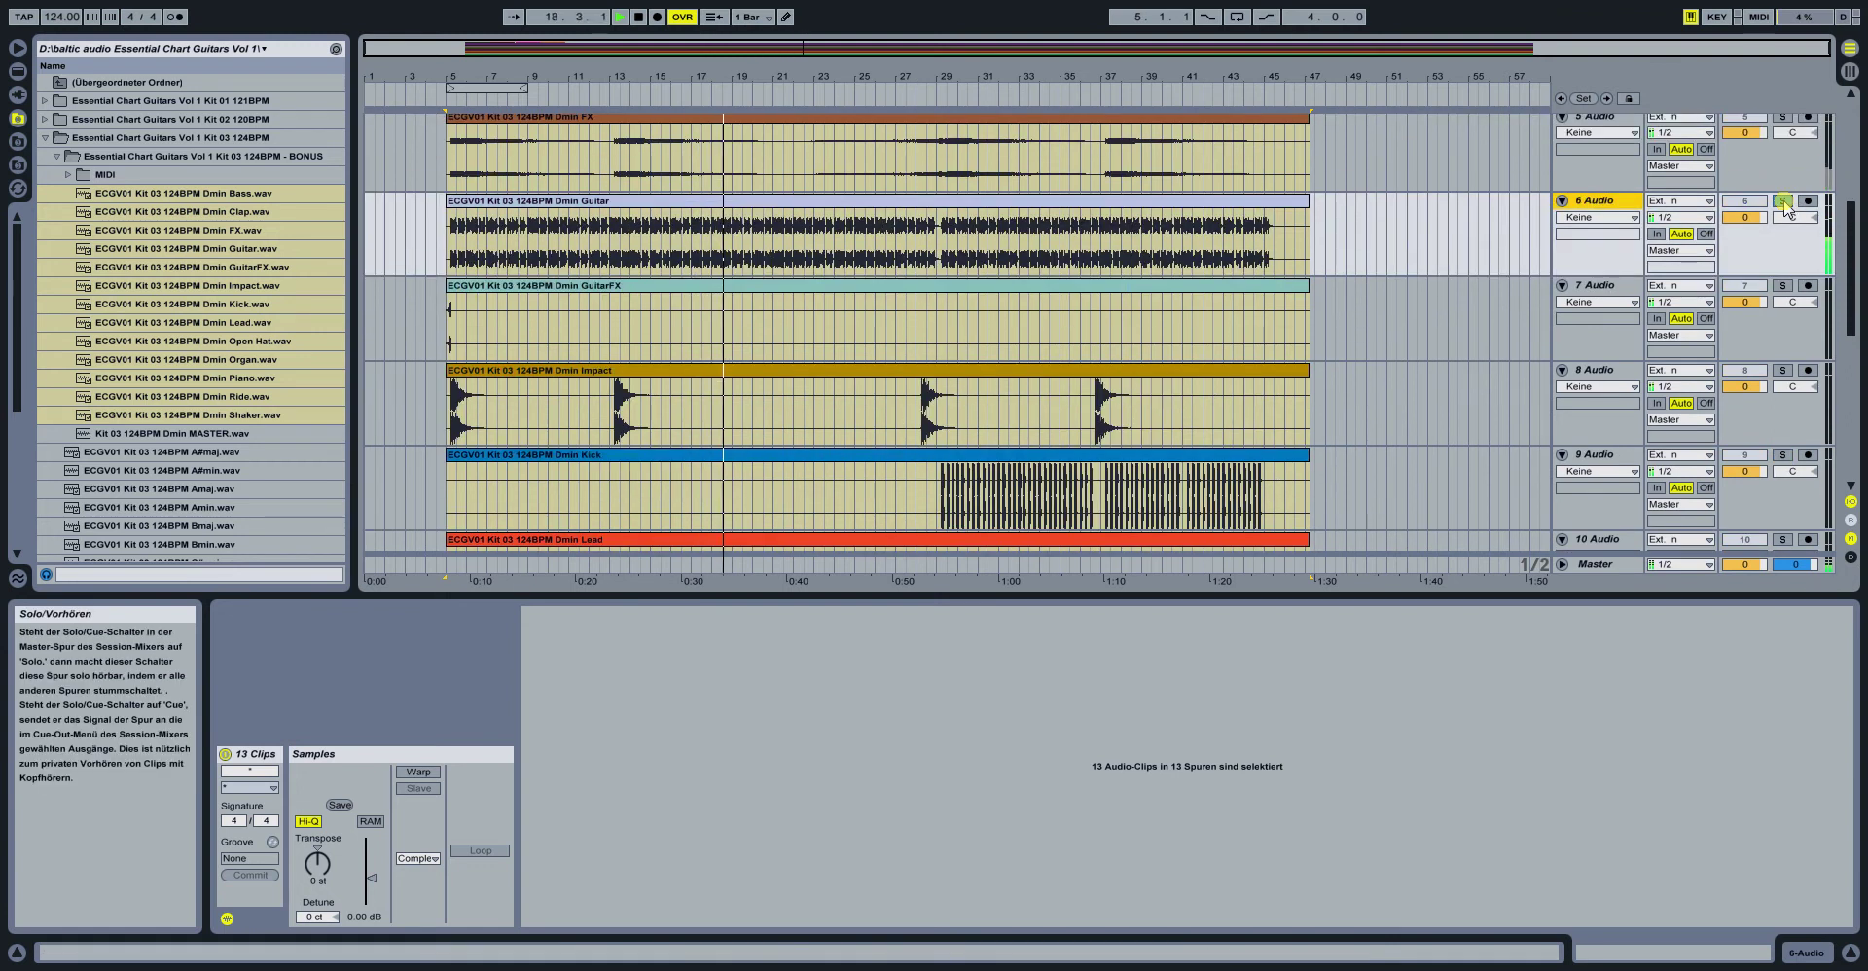
pyautogui.click(1783, 201)
# Audition the Piano stem on 13 Audio and the Bass stem on 3 Audio in solo
pyautogui.scroll(-9, 1068, 277)
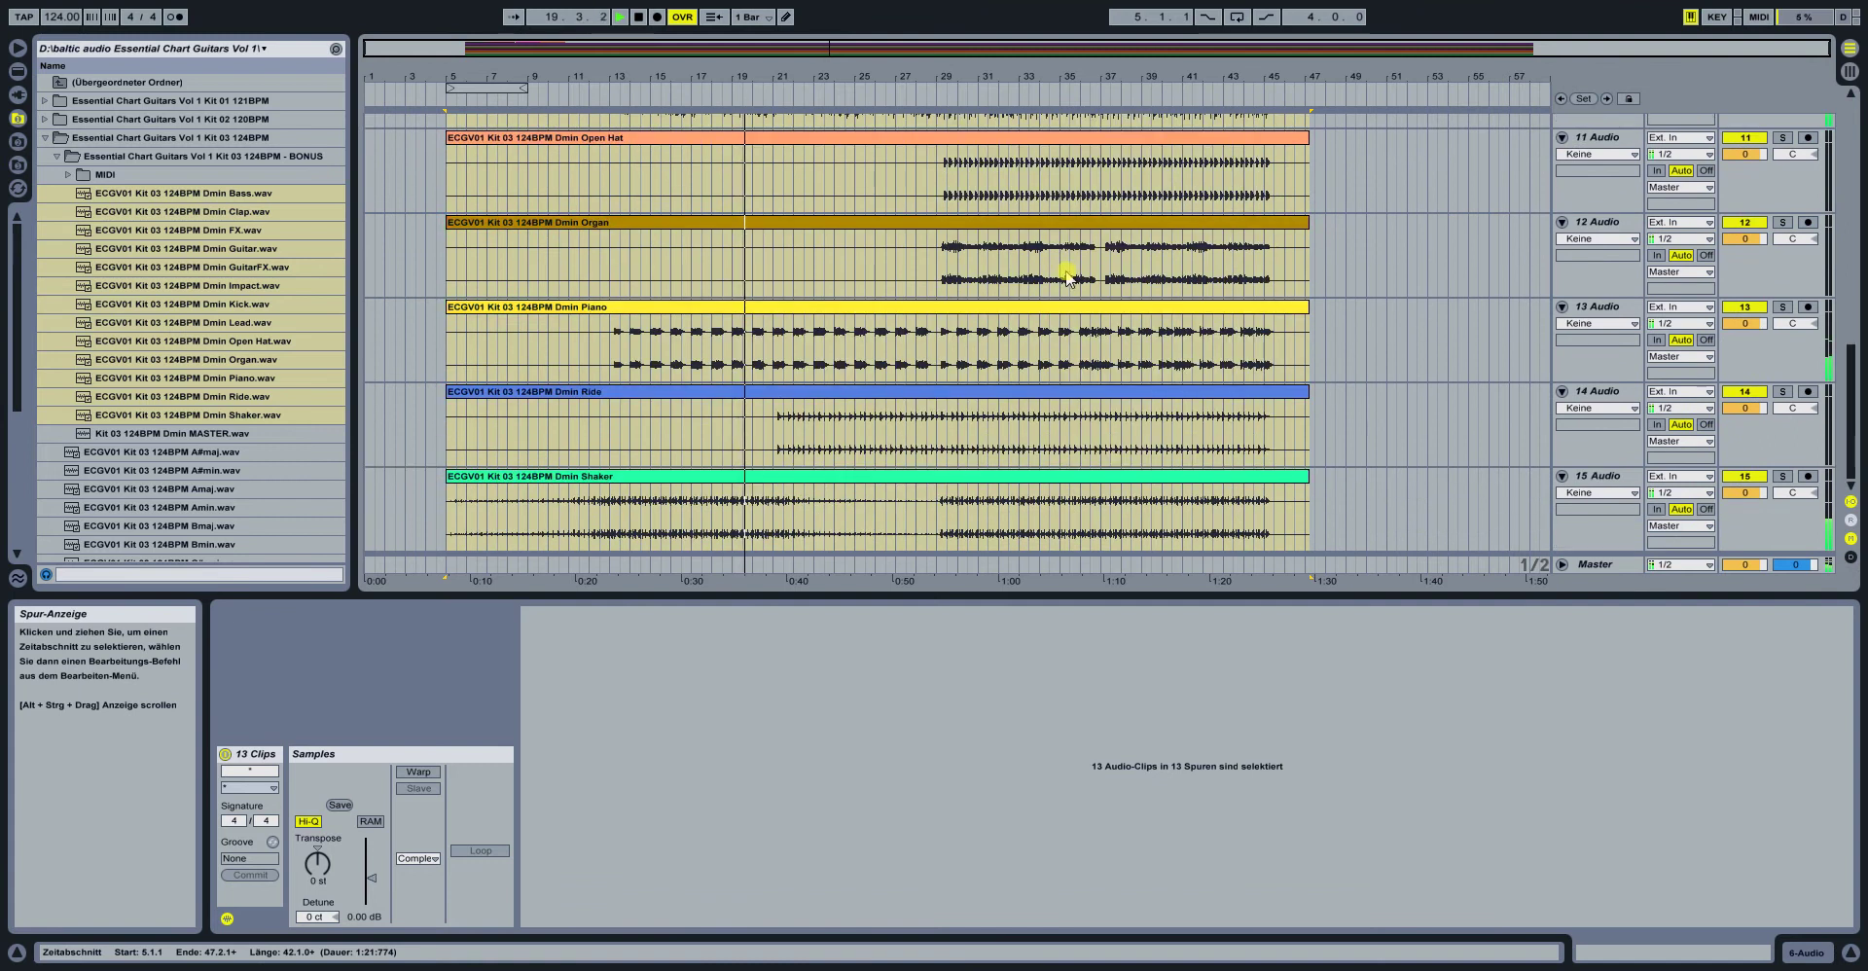
pyautogui.click(1783, 307)
pyautogui.click(1784, 308)
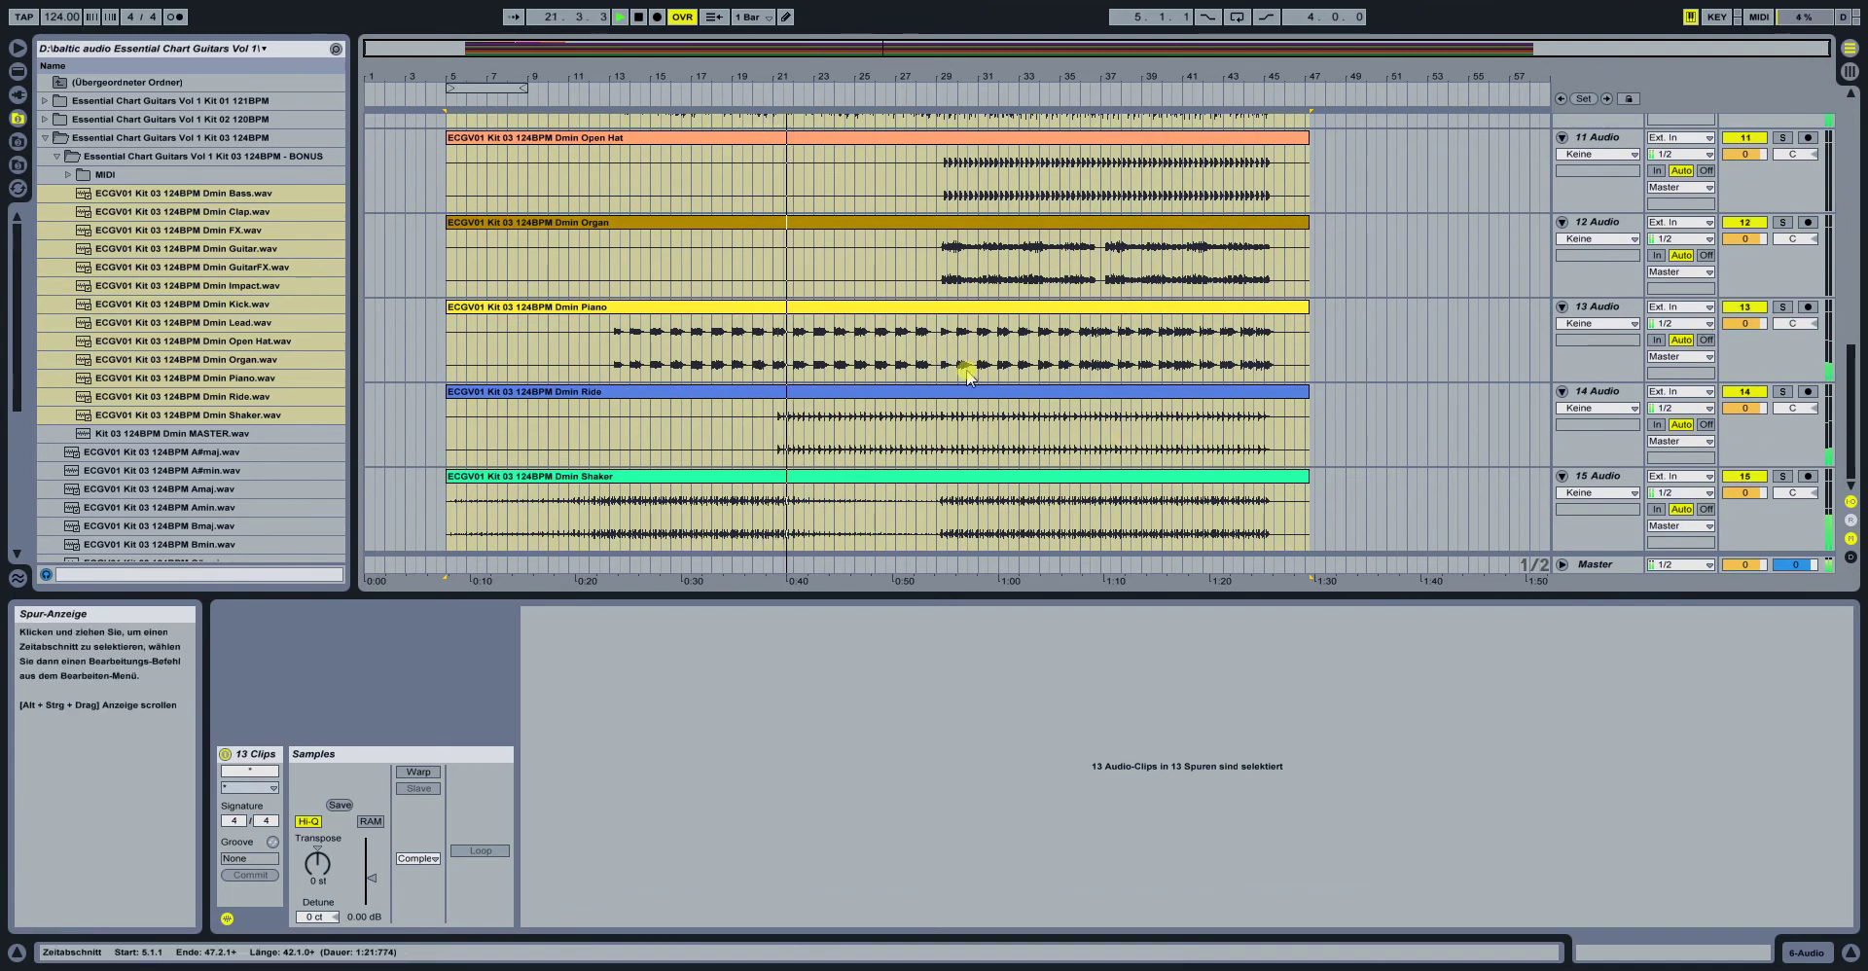
pyautogui.scroll(10, 1592, 374)
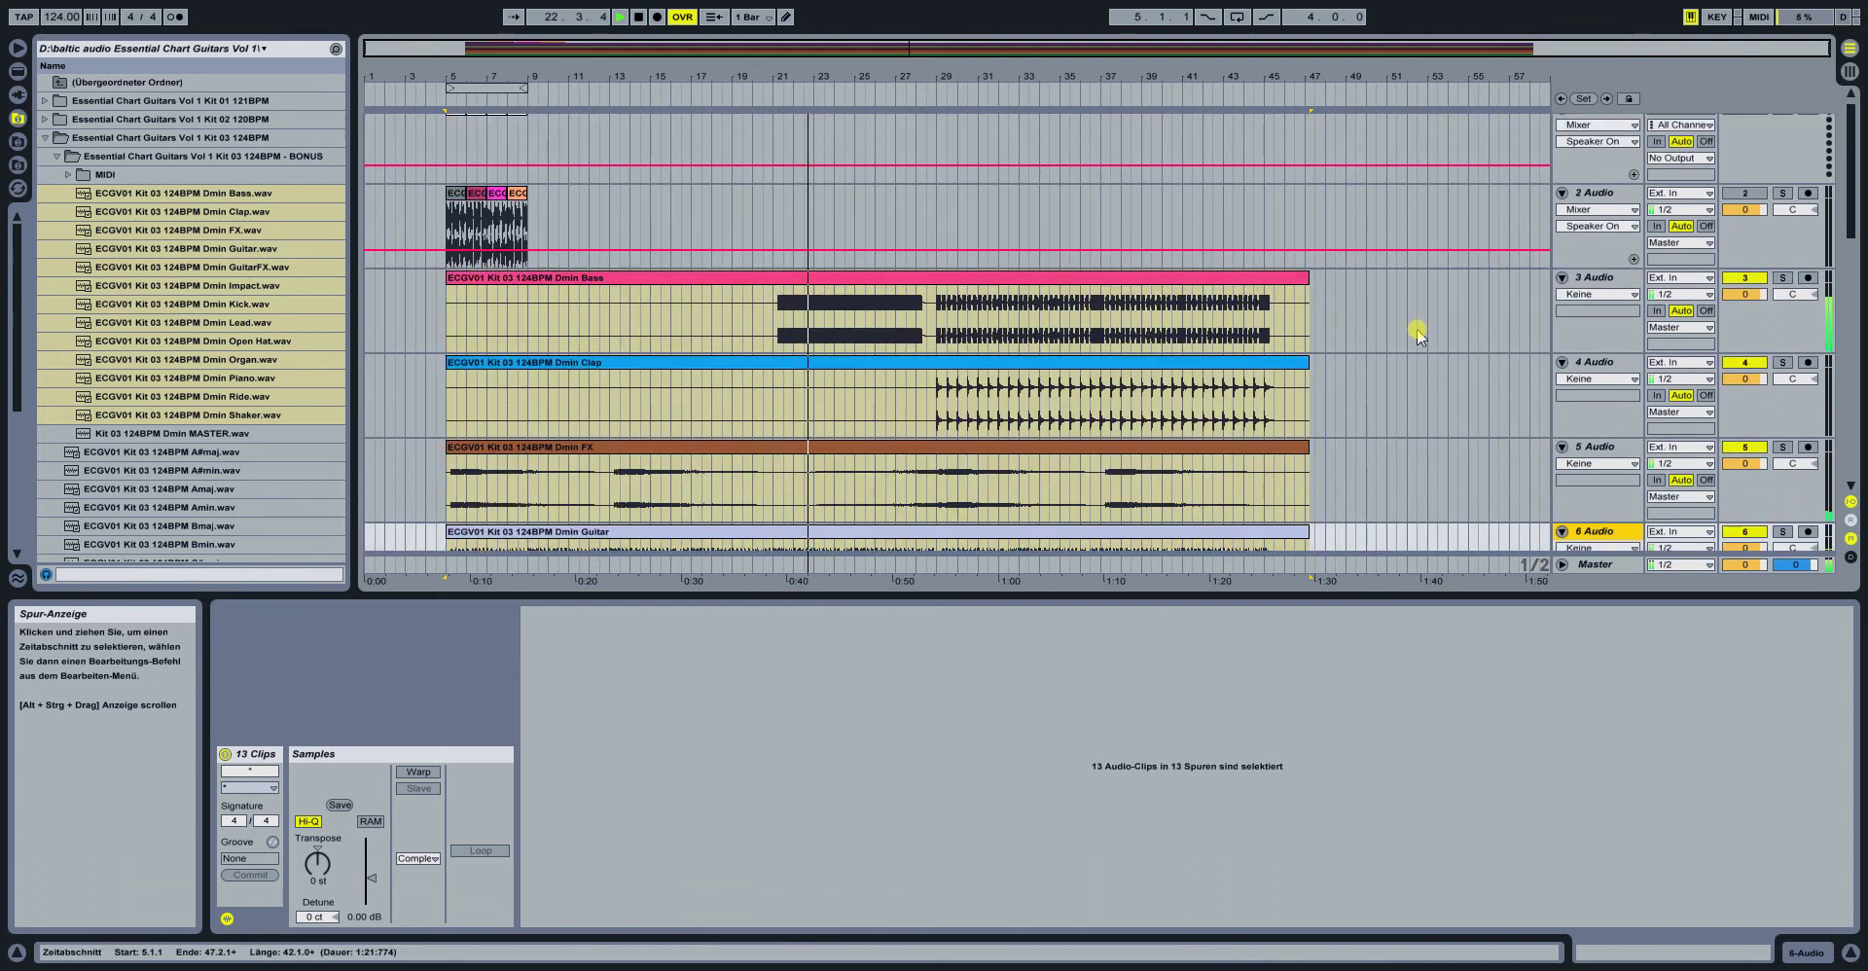
pyautogui.click(1782, 278)
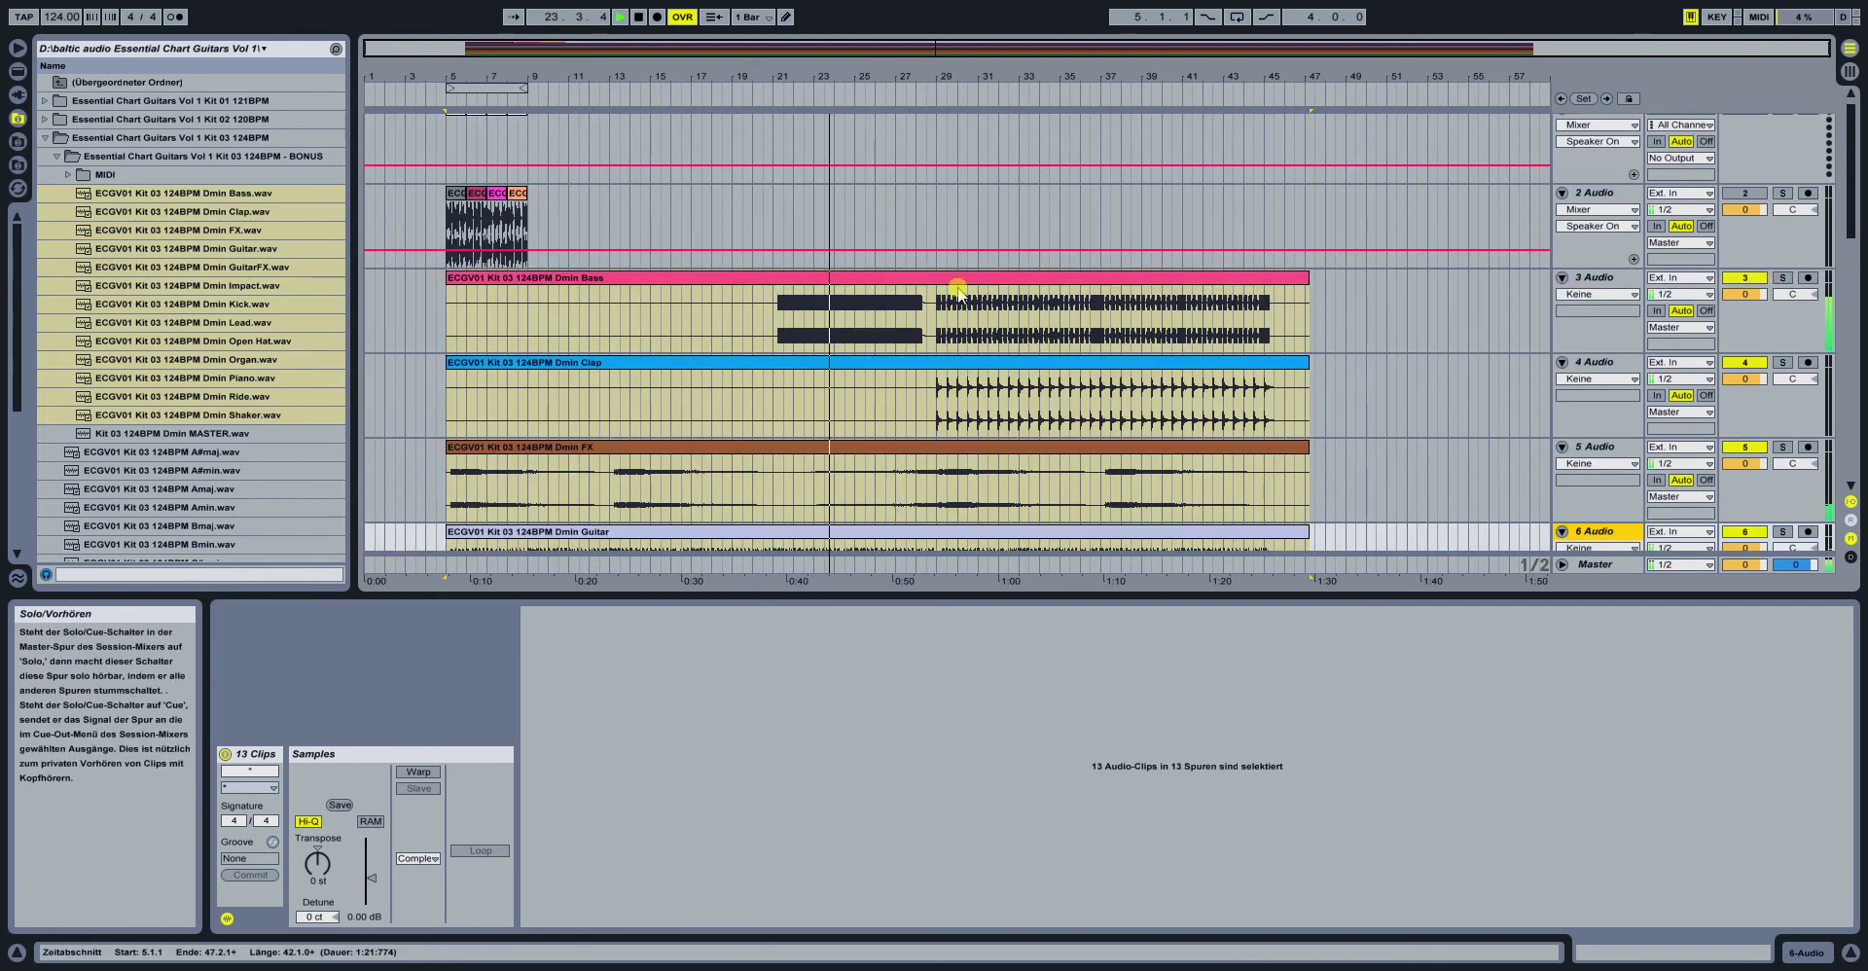
# Follow the stems through the transition around bar 28 and inspect the Limiter on the Master track
pyautogui.scroll(-3, 958, 292)
pyautogui.moveTo(927, 57); pyautogui.dragTo(1121, 119)
pyautogui.scroll(-3, 975, 292)
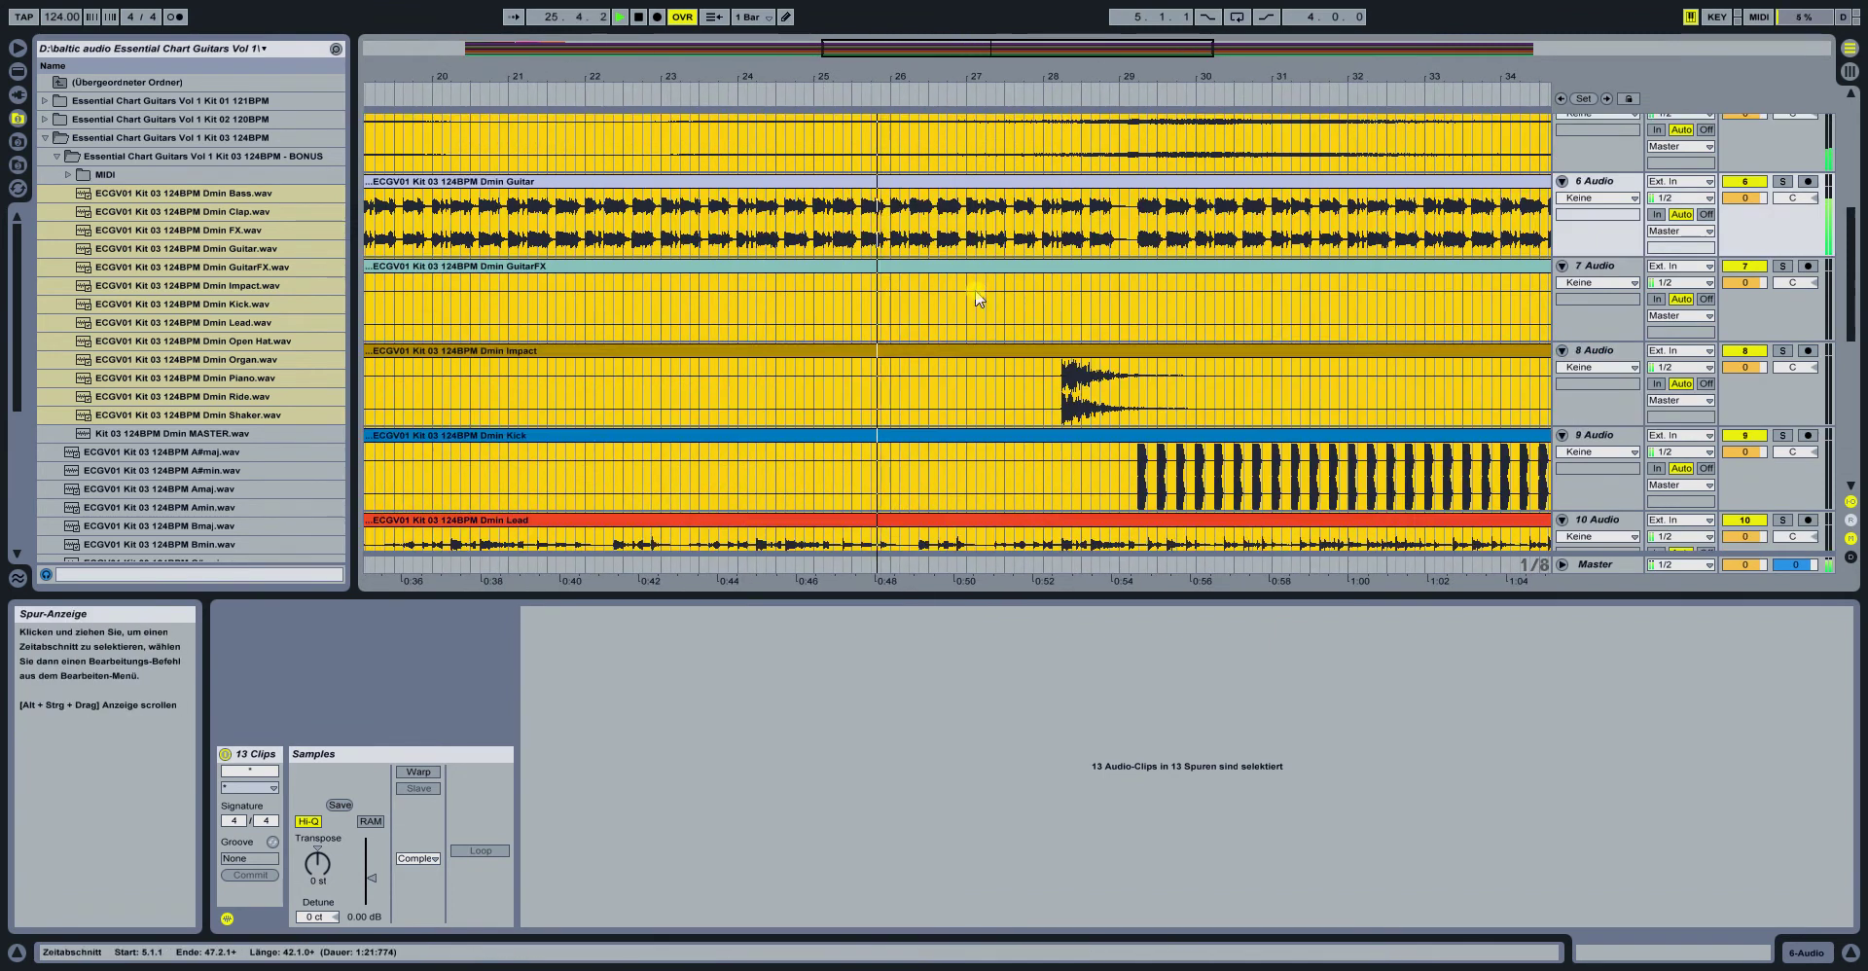
pyautogui.scroll(-1, 976, 292)
pyautogui.doubleClick(1590, 566)
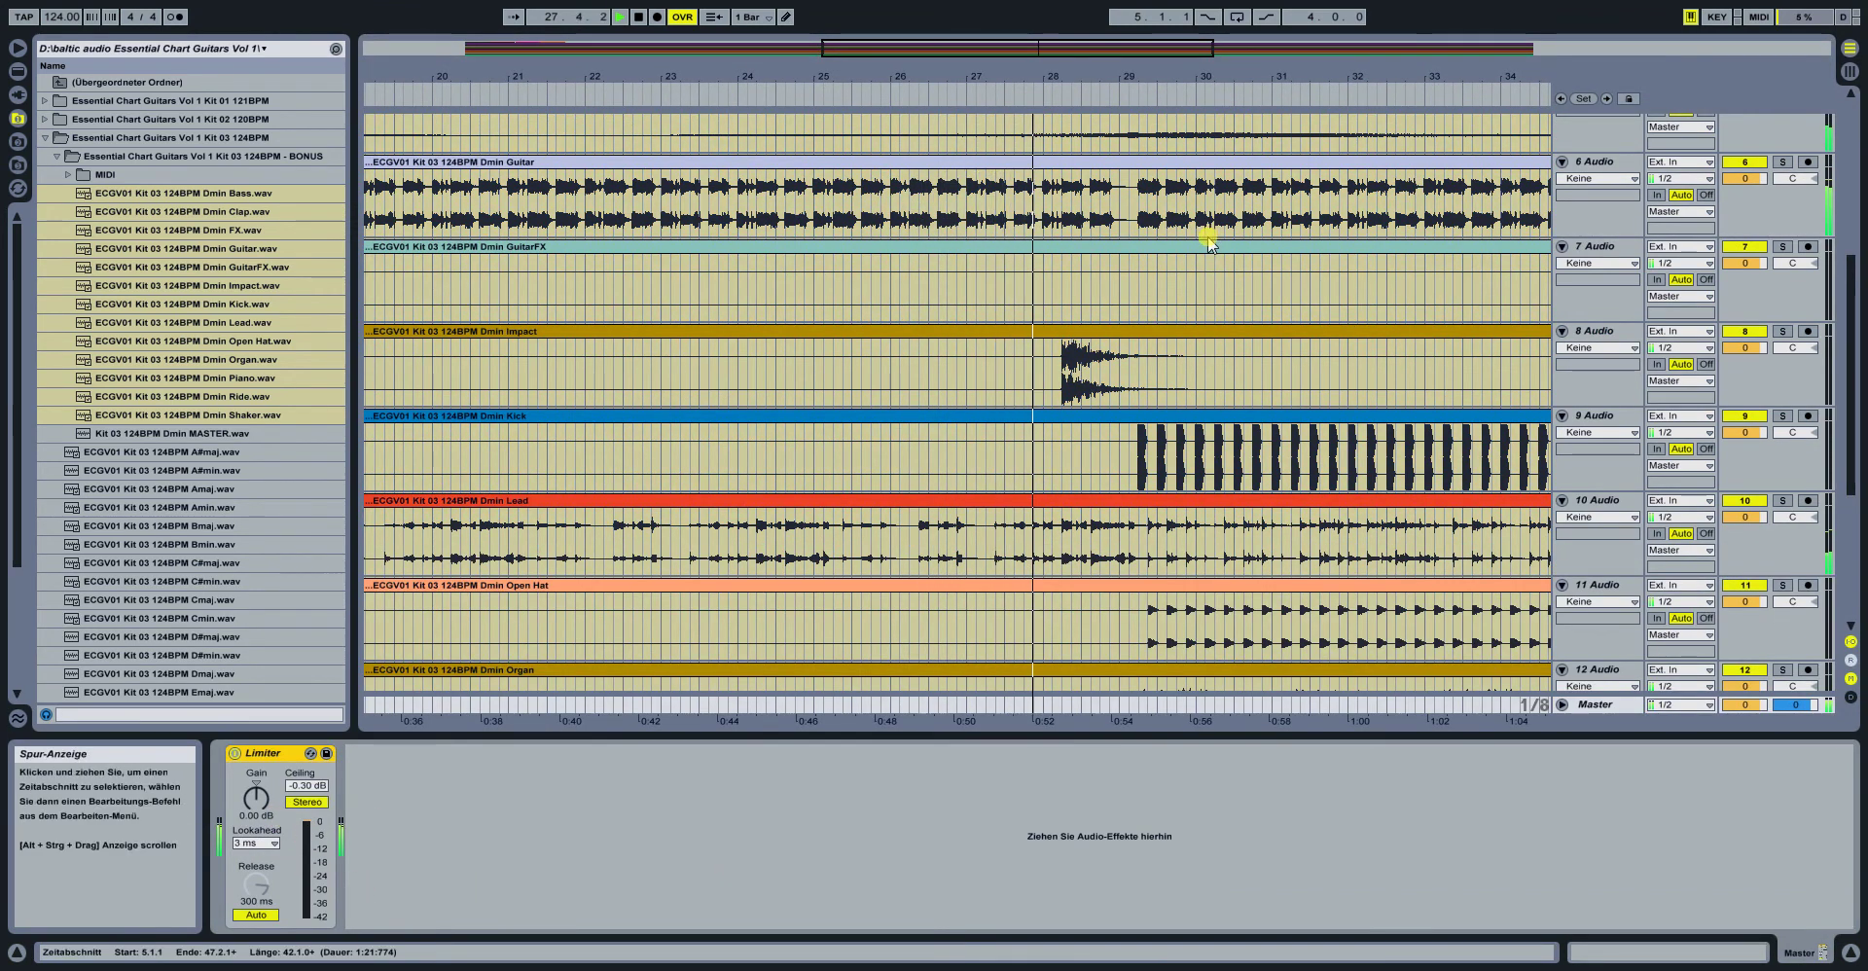
pyautogui.moveTo(888, 70); pyautogui.dragTo(783, 83)
pyautogui.click(905, 354)
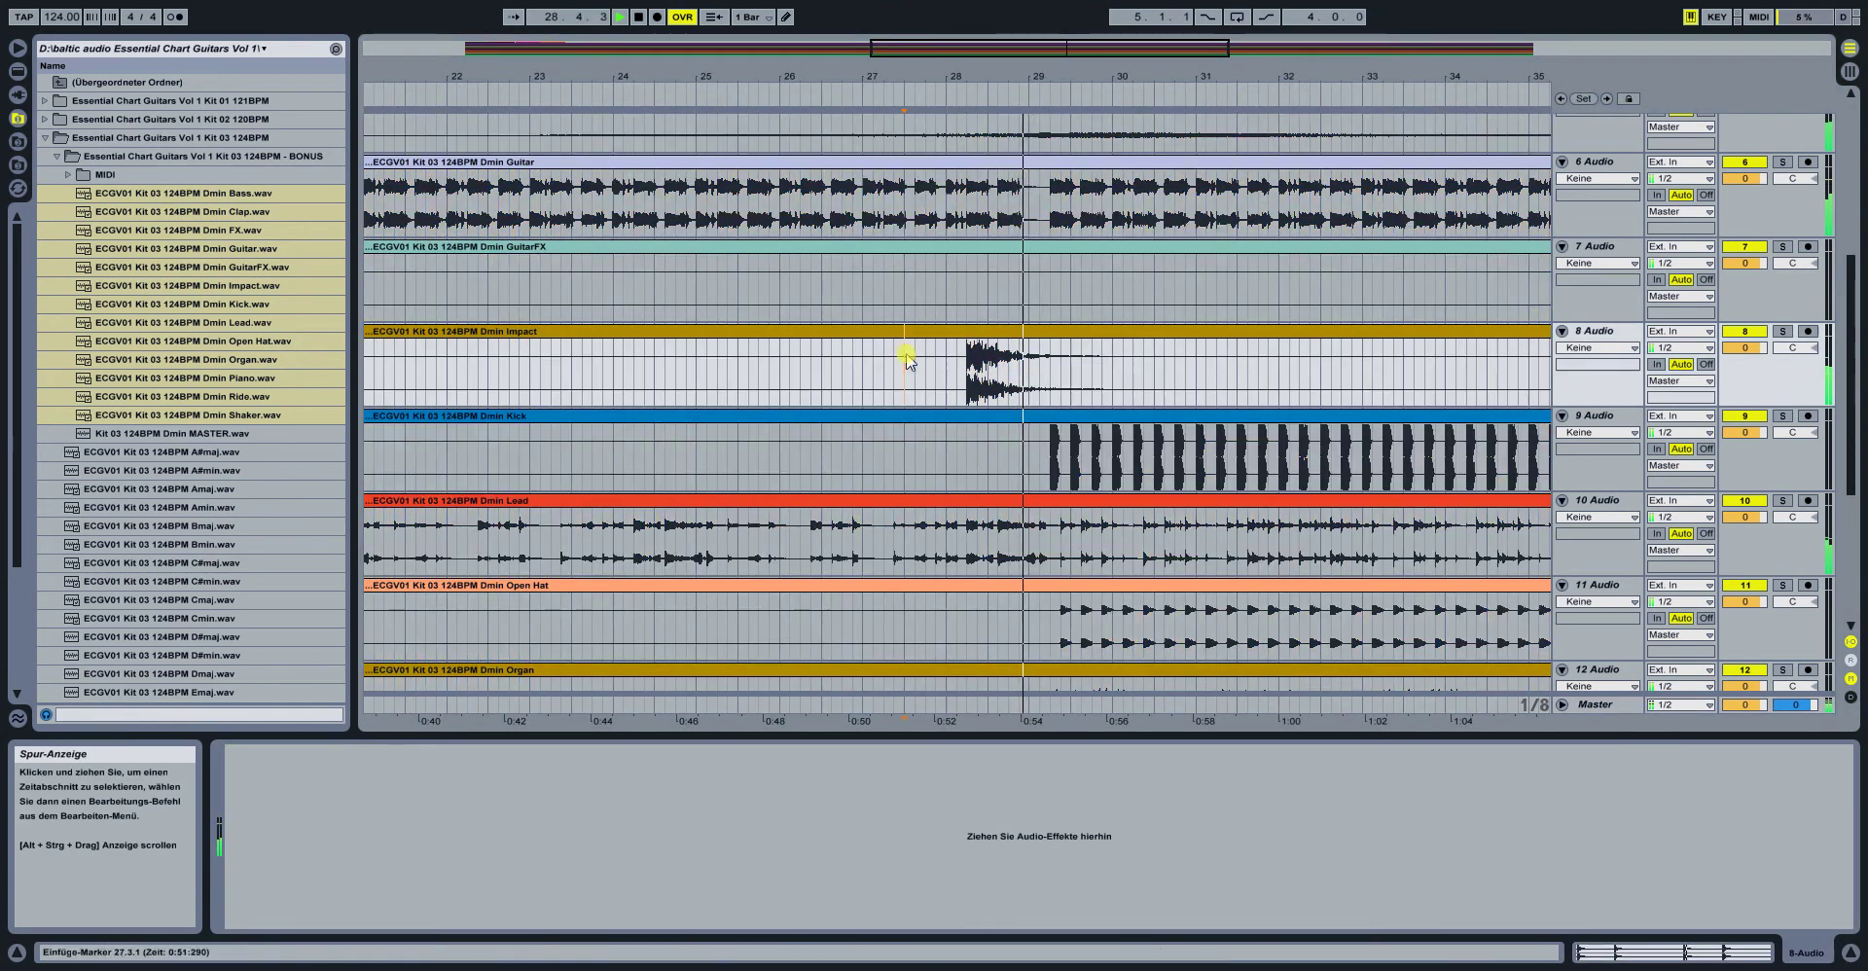
# Solo the Bass, Clap and Guitar stems during the section after bar 29
pyautogui.moveTo(1175, 44); pyautogui.dragTo(1323, 9)
pyautogui.scroll(3, 1240, 404)
pyautogui.click(1782, 284)
pyautogui.click(1780, 201)
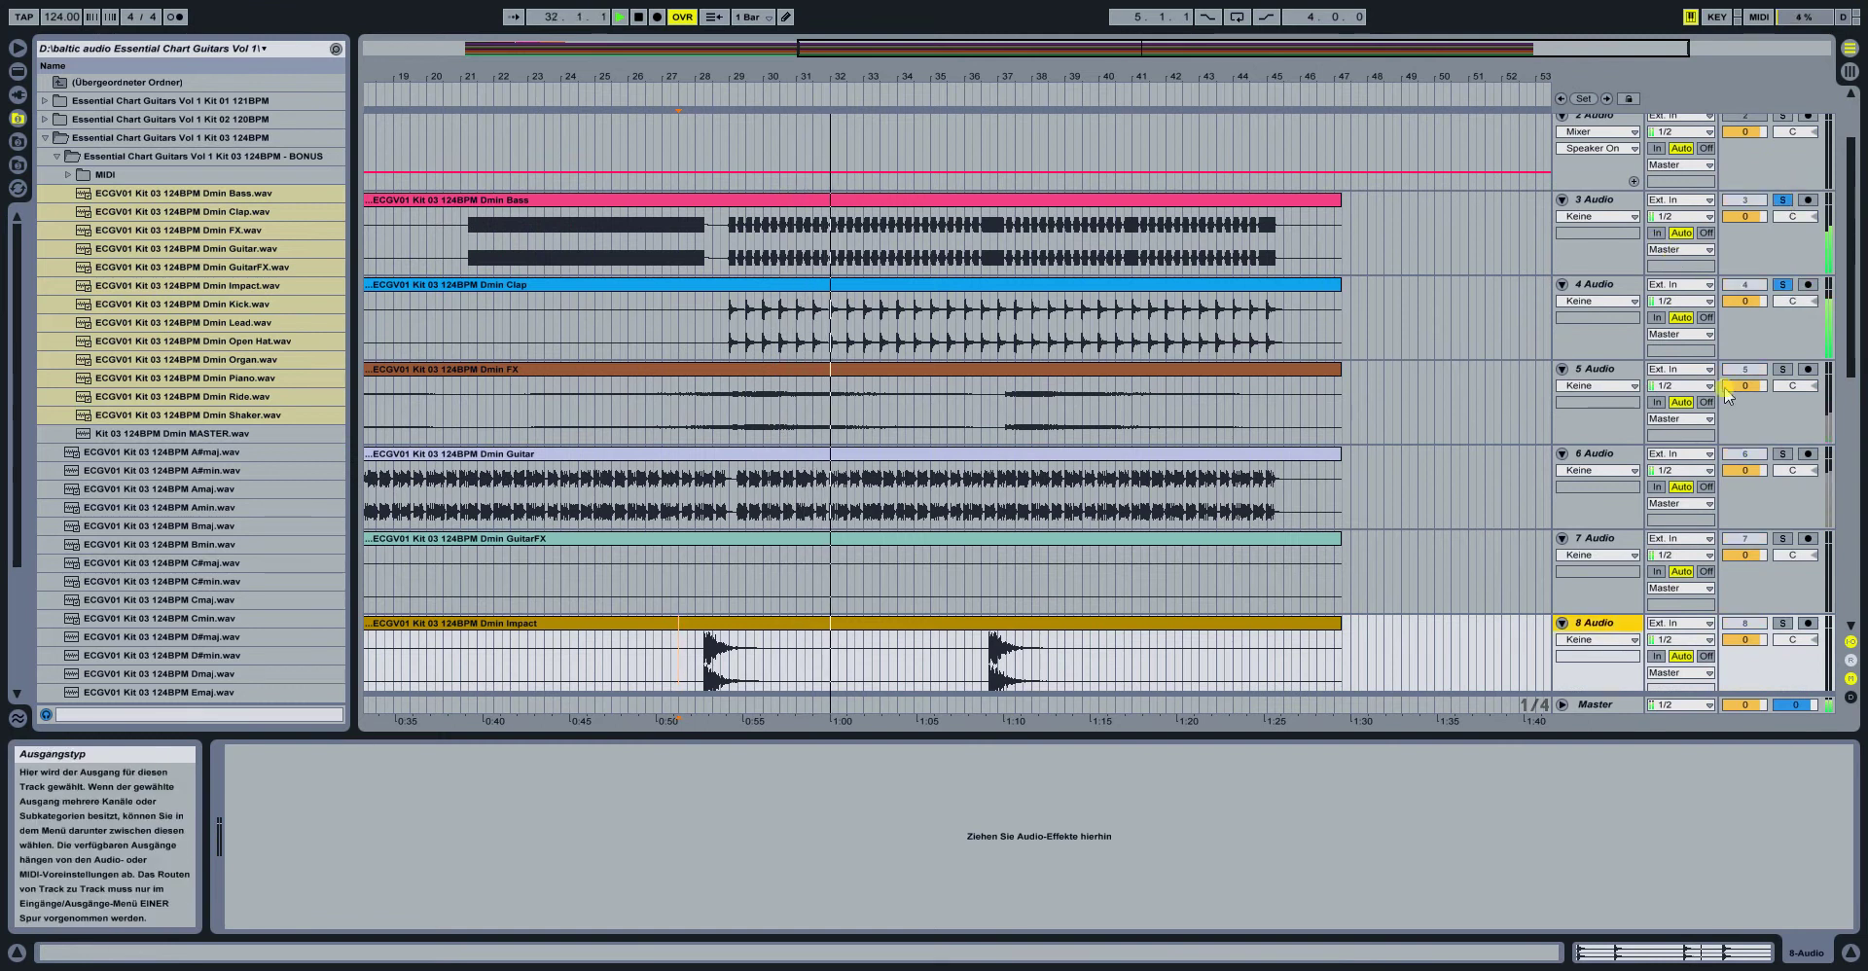
pyautogui.click(1782, 453)
# Solo the Open Hat and Organ stems along with the Guitar stem
pyautogui.scroll(-1, 1741, 455)
pyautogui.scroll(-5, 1743, 456)
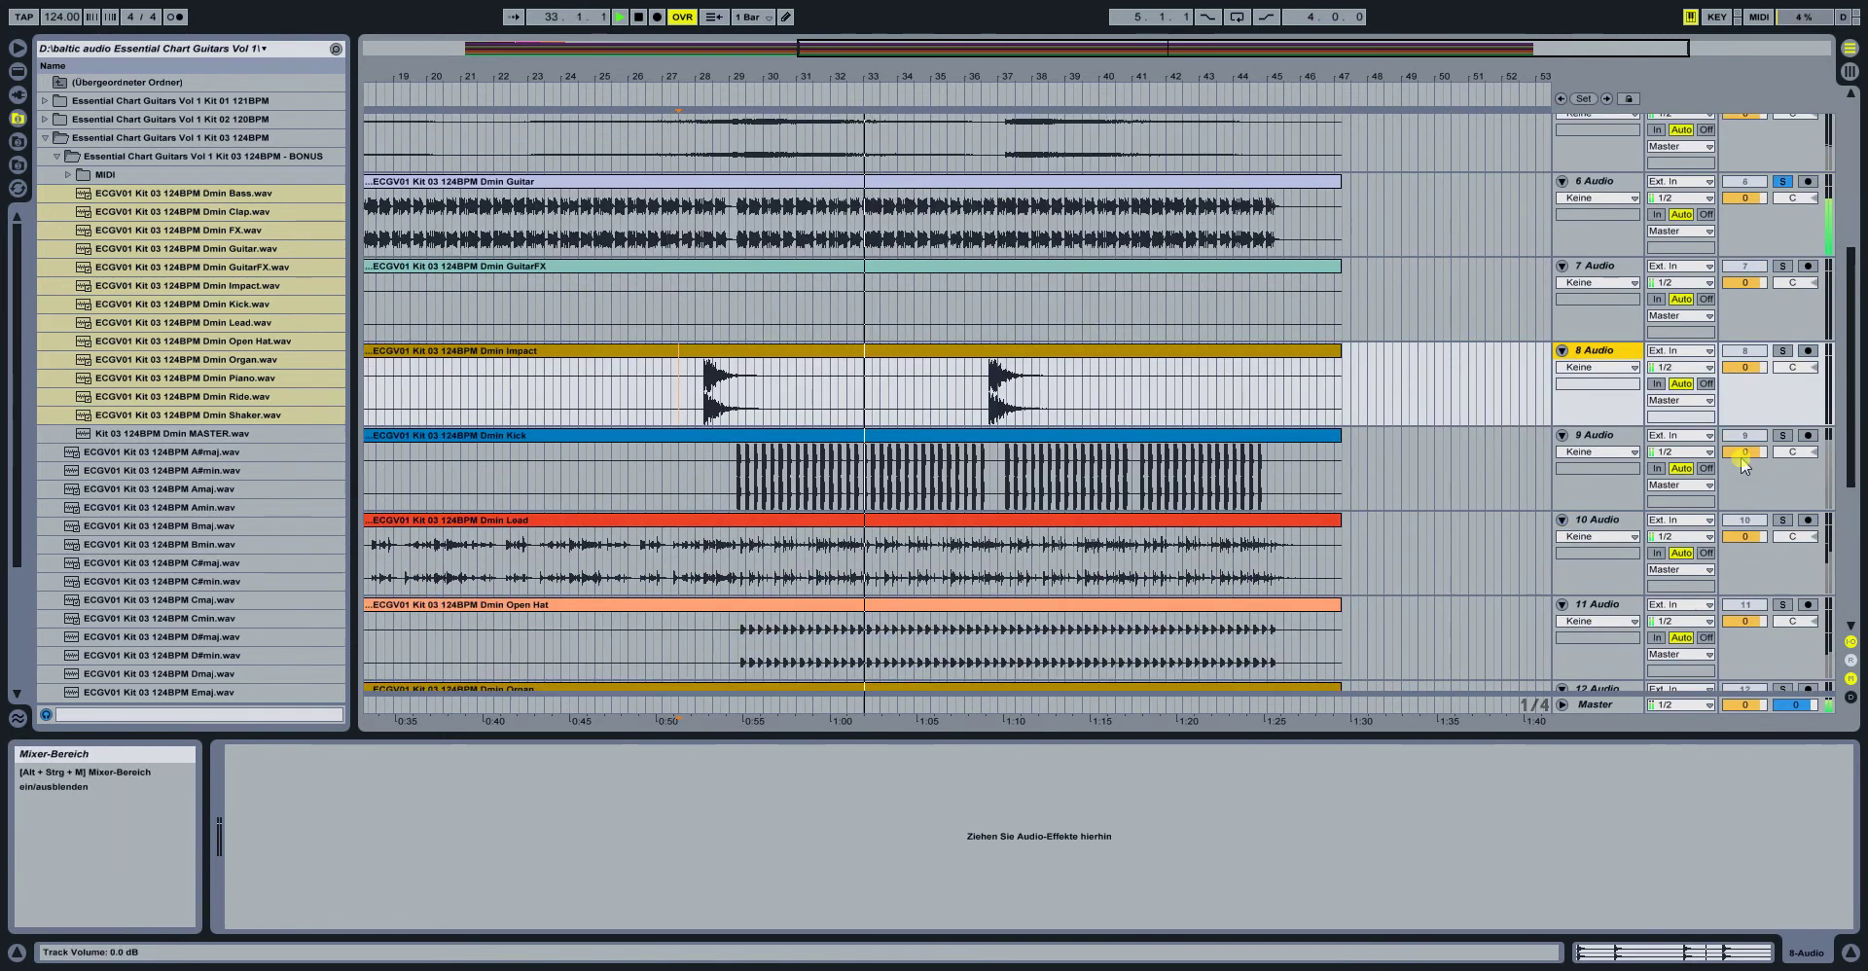
pyautogui.click(1782, 450)
pyautogui.scroll(-3, 1782, 453)
pyautogui.click(1779, 420)
pyautogui.scroll(-1, 1780, 438)
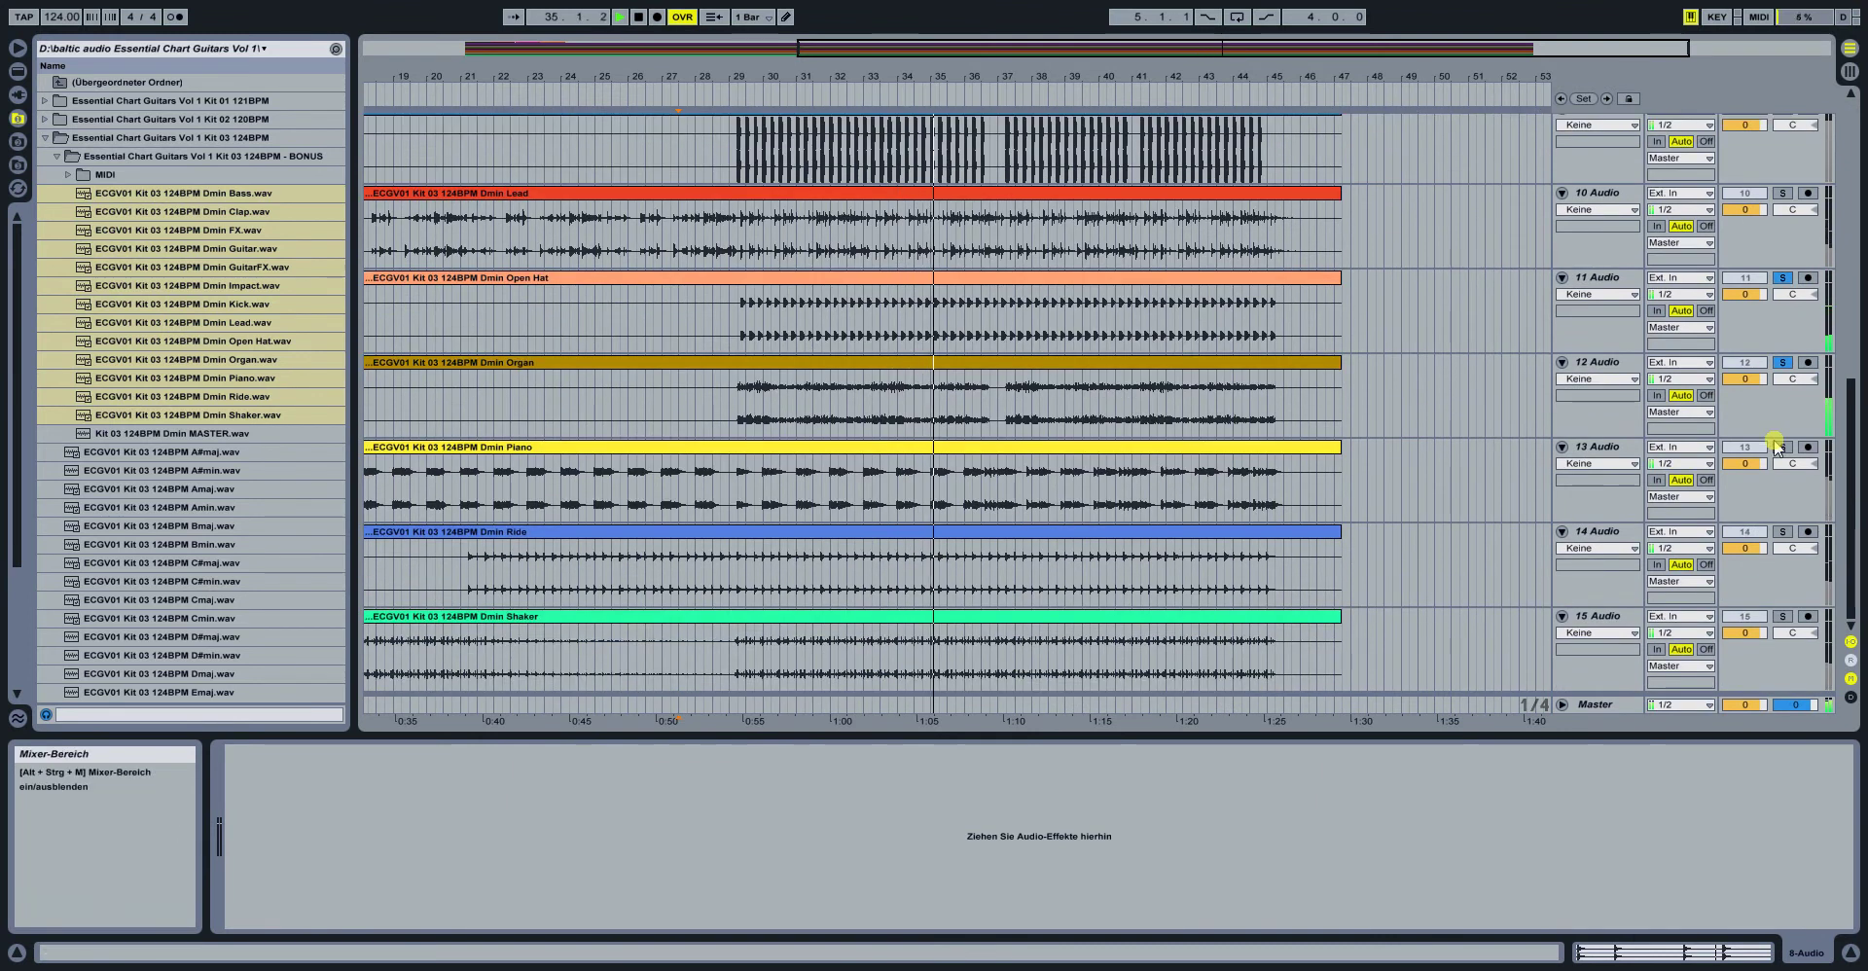
# Add the Piano, Ride, Shaker and FX stems to the soloed tracks
pyautogui.click(1779, 448)
pyautogui.click(1781, 532)
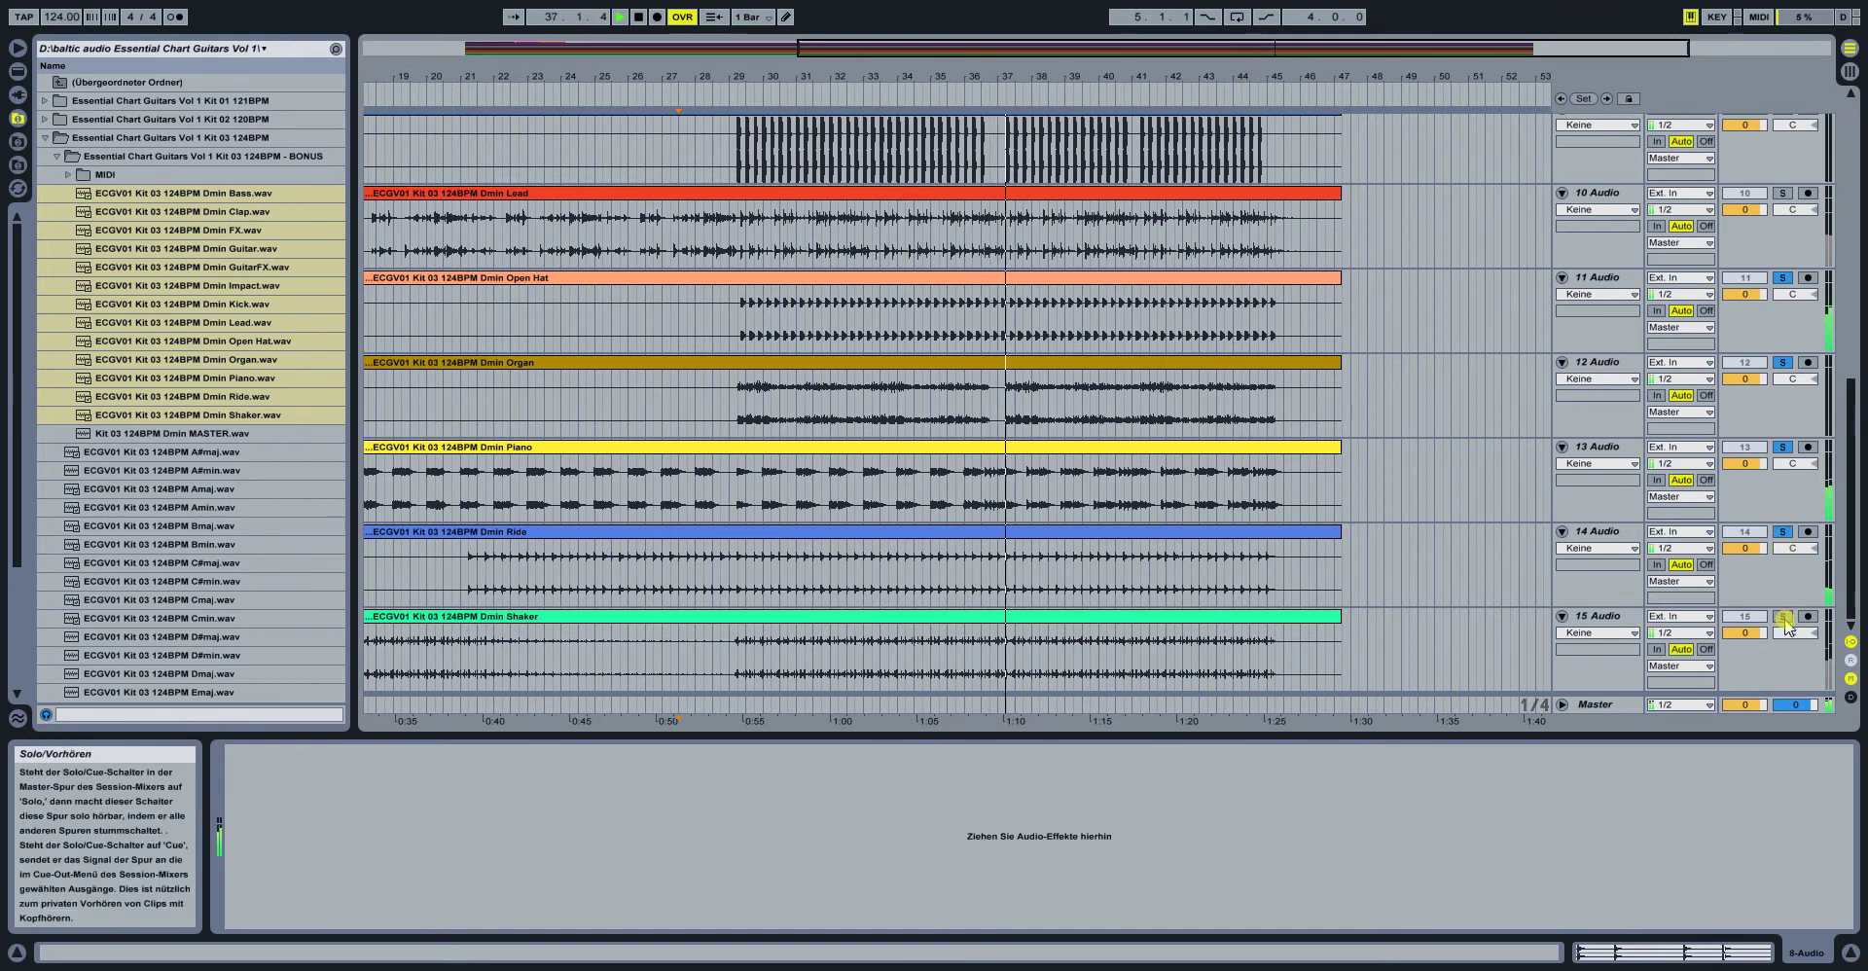
pyautogui.scroll(7, 1654, 438)
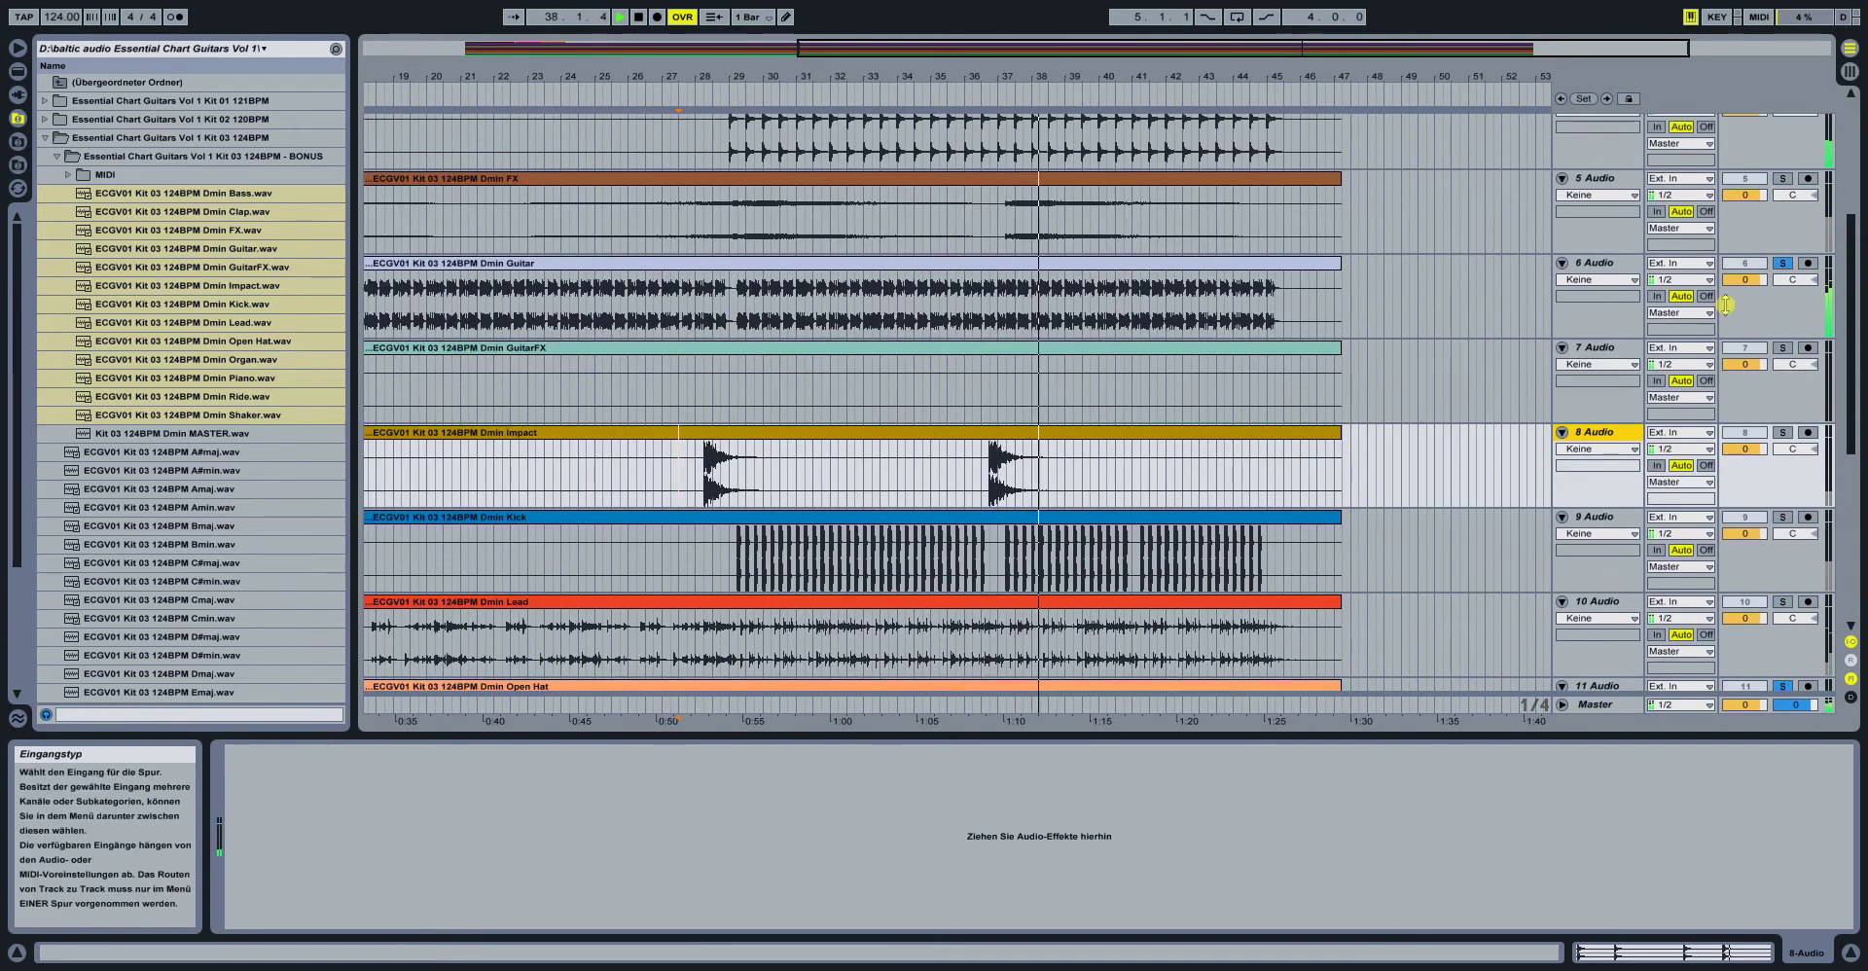
pyautogui.click(1781, 179)
pyautogui.scroll(2, 1781, 180)
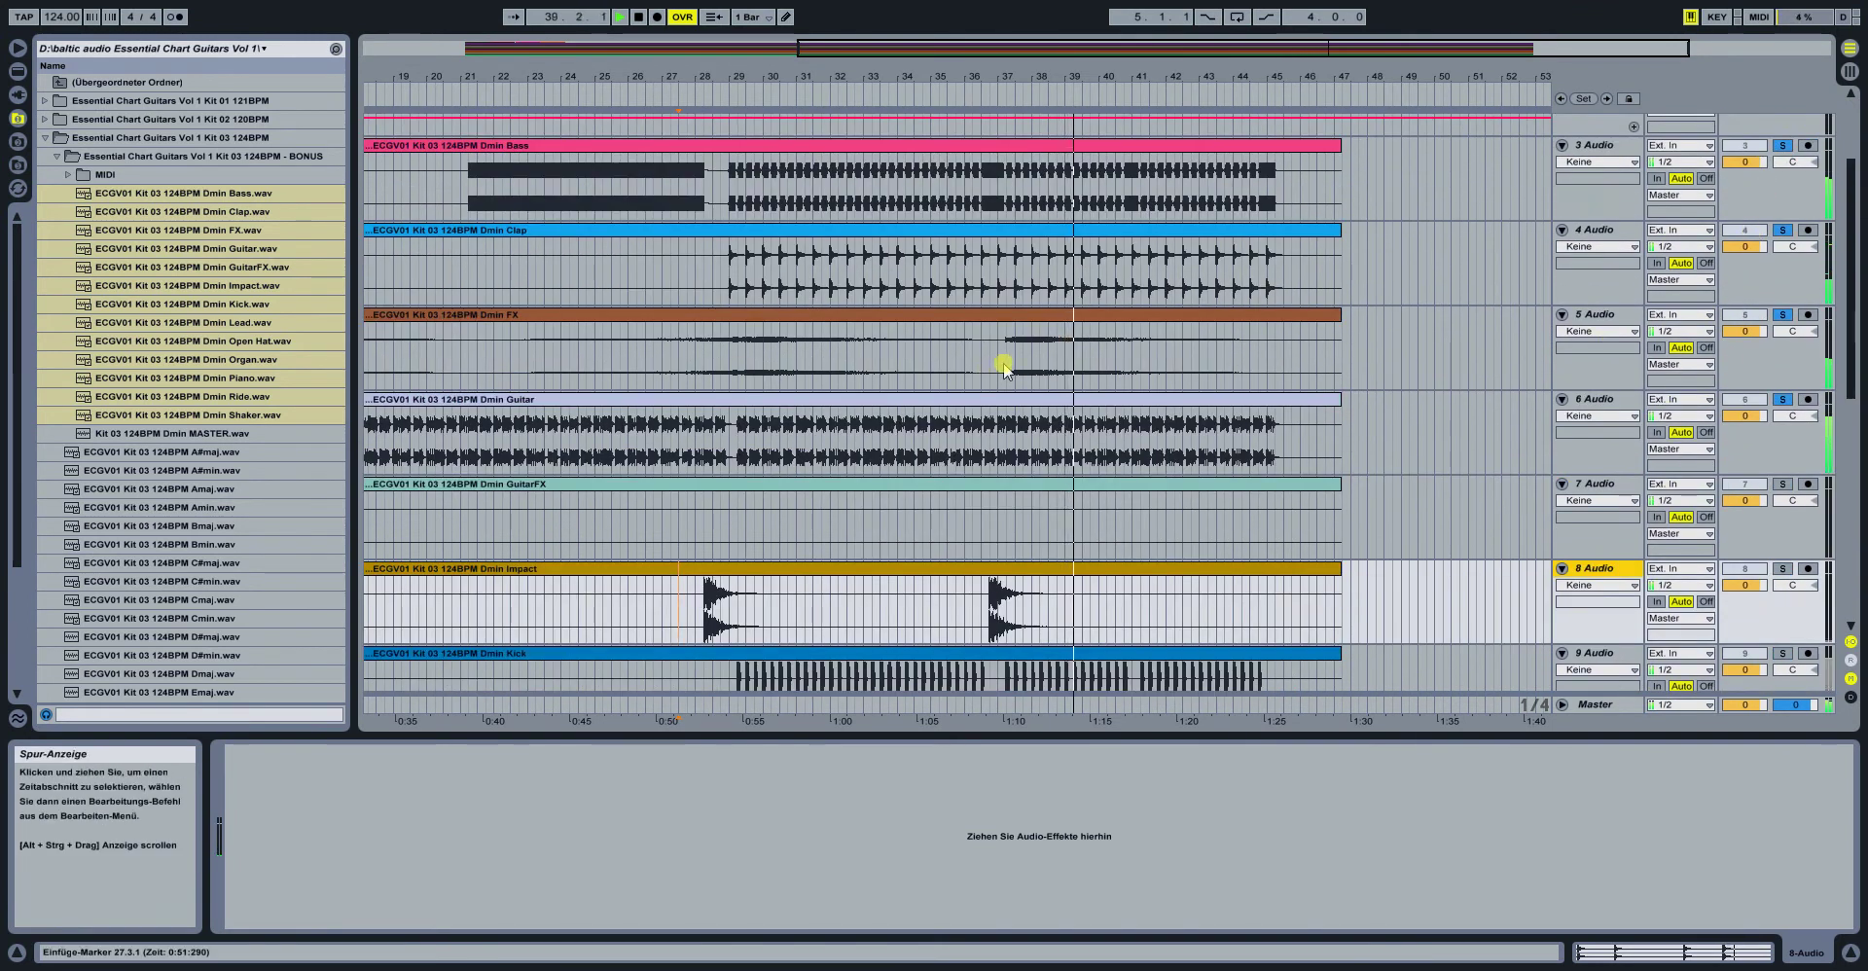
# Clear all track solos and listen to the full mix while looking through the stem tracks
pyautogui.click(1782, 233)
pyautogui.scroll(2, 1463, 359)
pyautogui.scroll(-6, 1450, 362)
pyautogui.scroll(-3, 1447, 377)
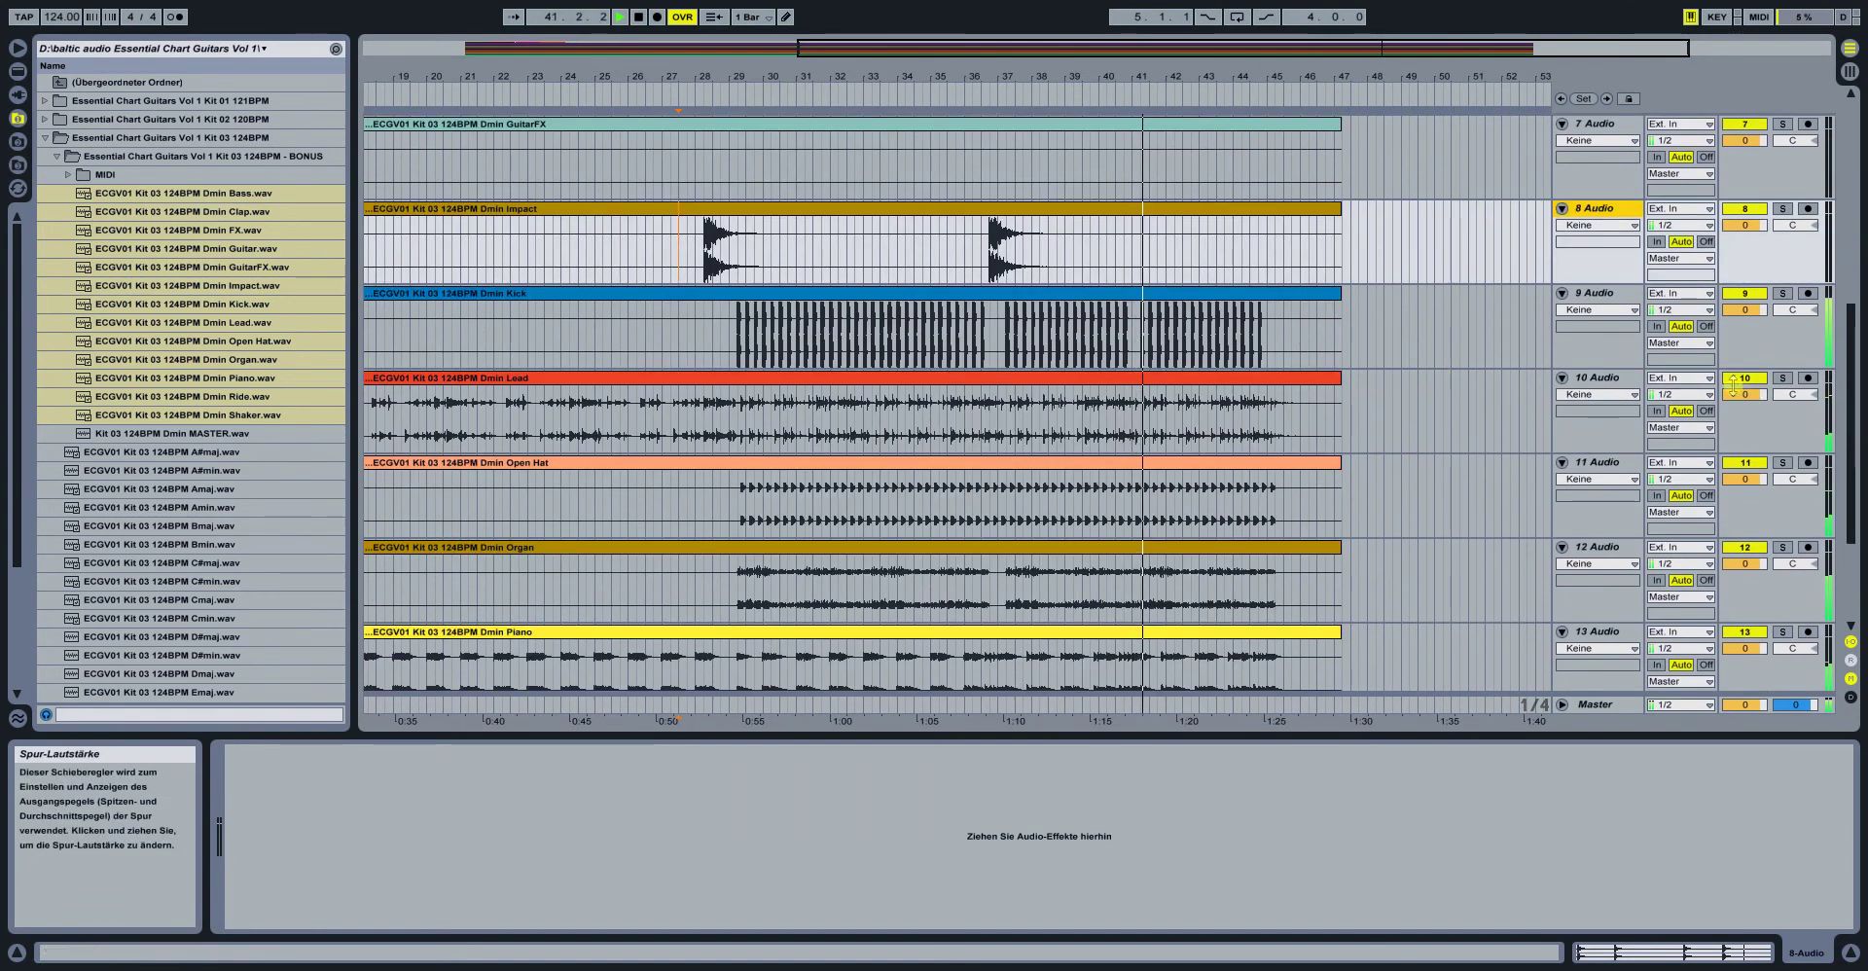
pyautogui.scroll(-1, 1449, 374)
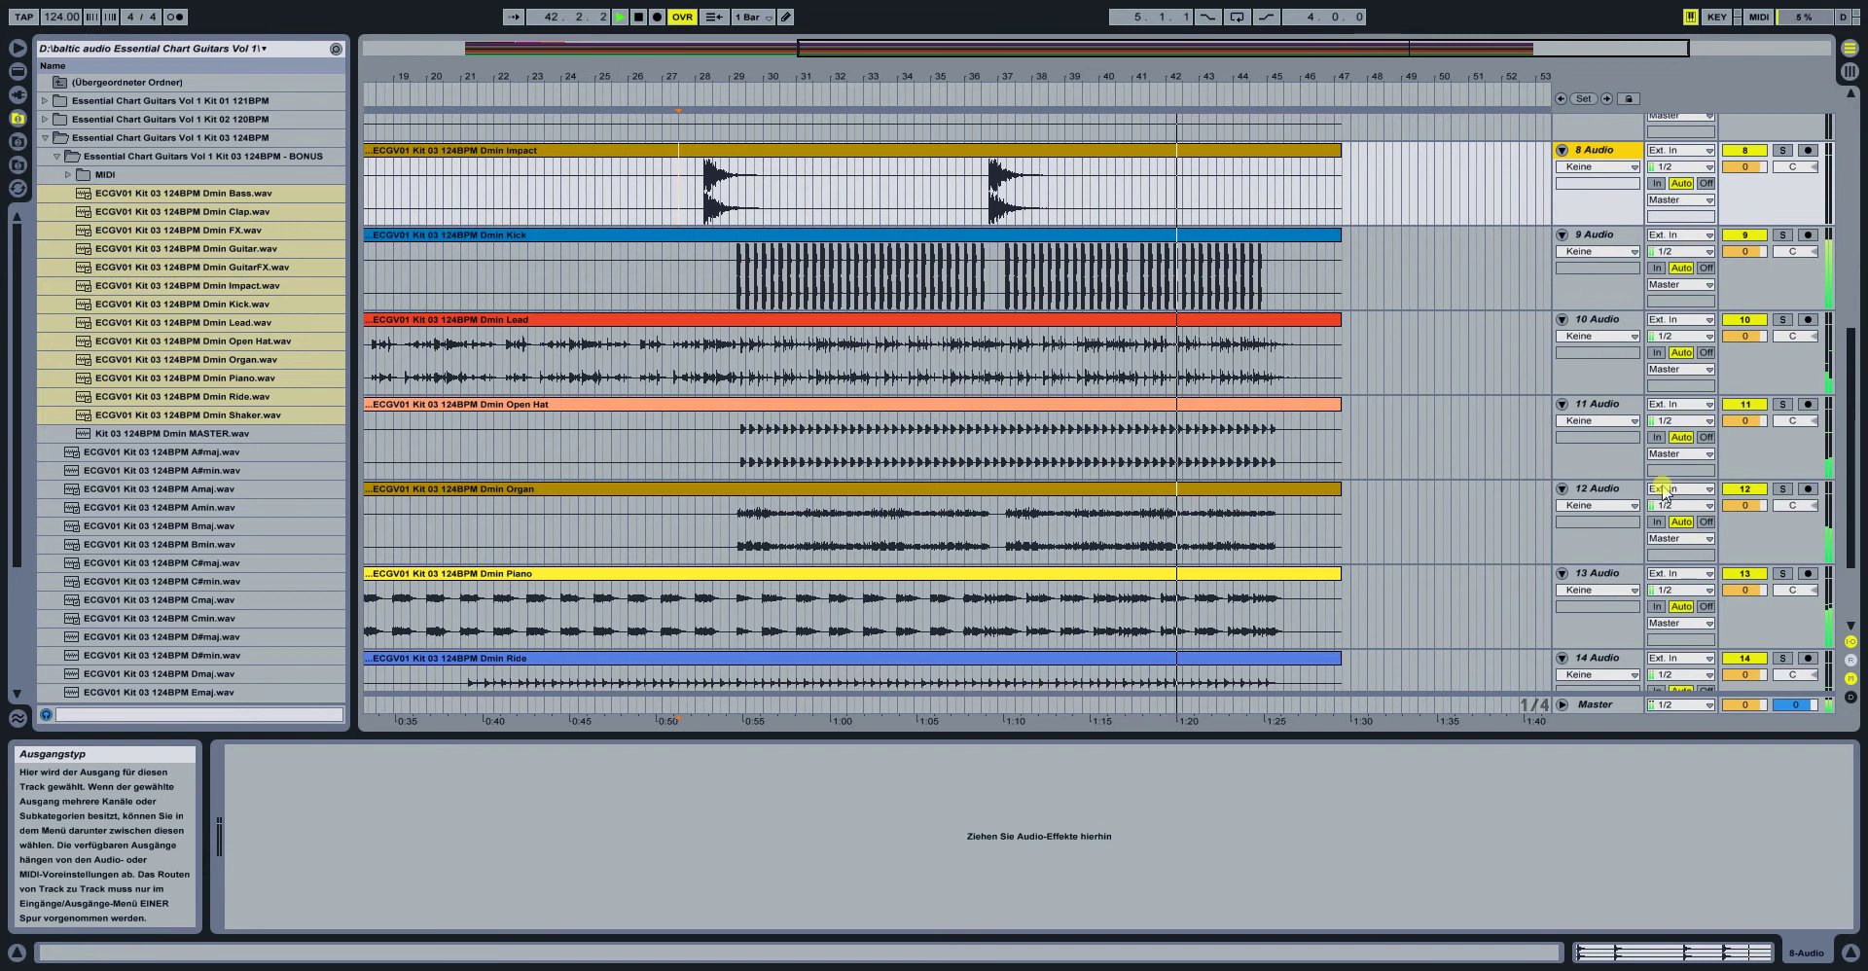
# Audition the Lead stem on 10 Audio in solo, and follow the full mix to the end of the stems
pyautogui.click(1782, 321)
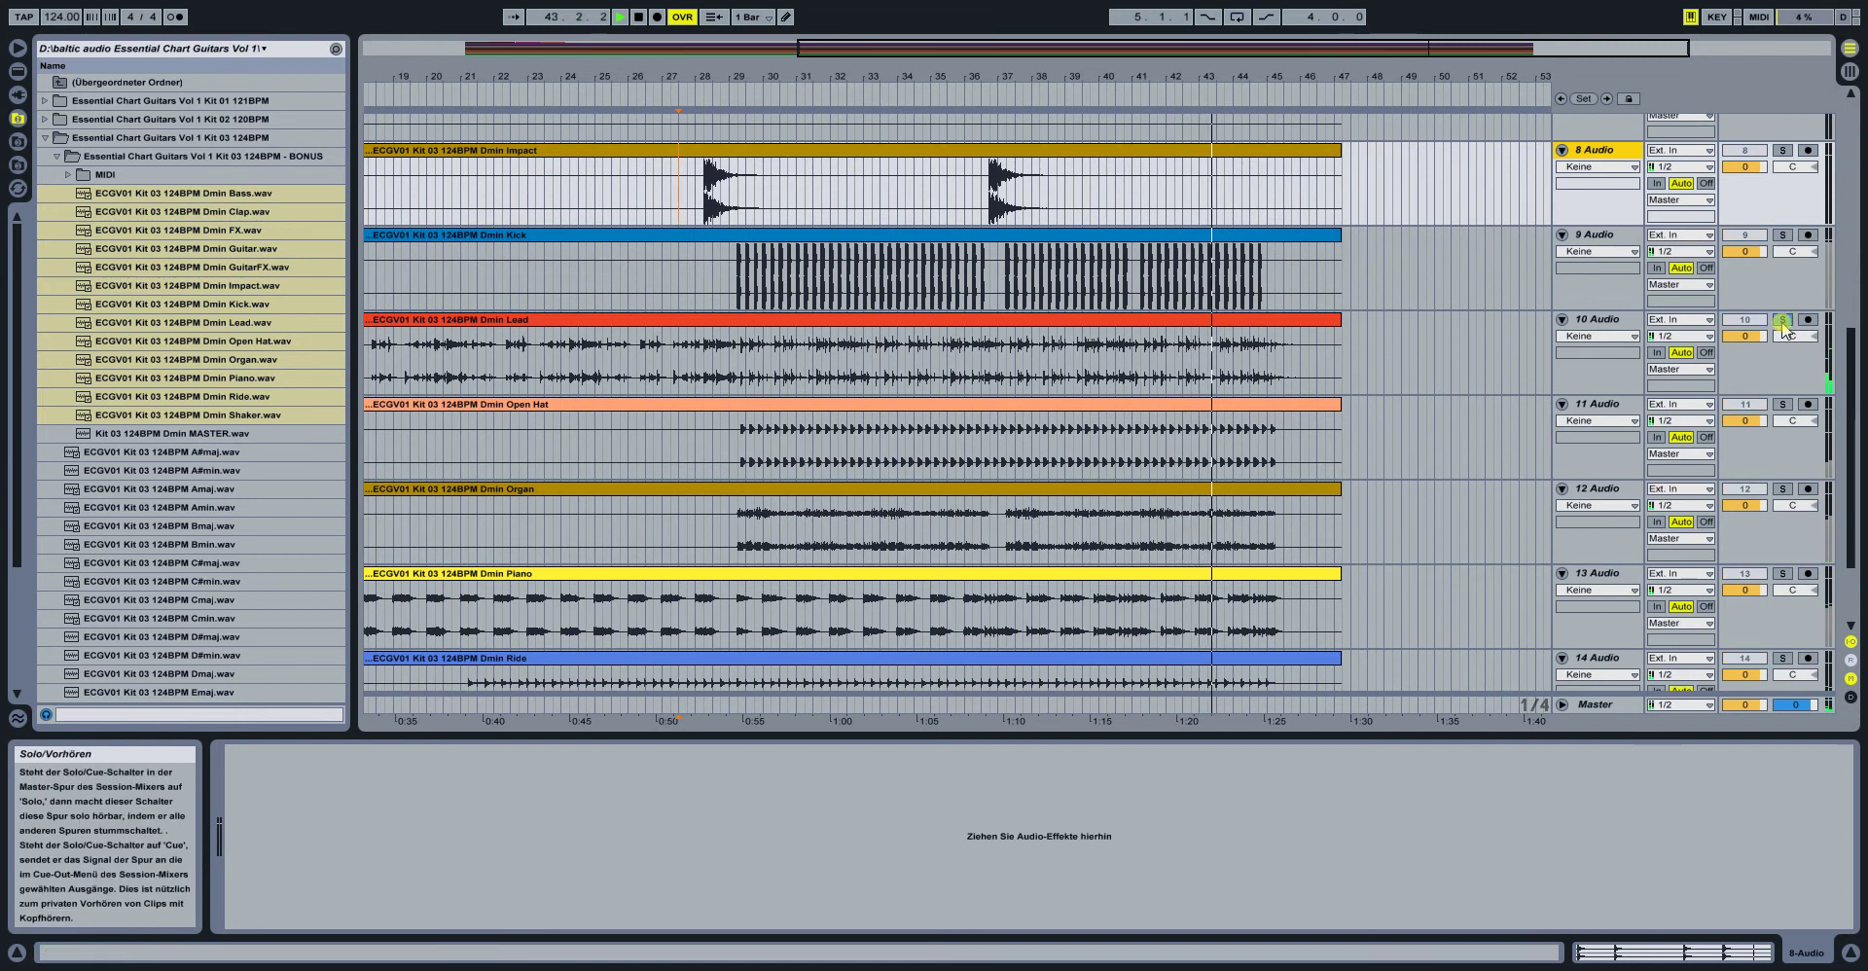
pyautogui.scroll(2, 1429, 290)
pyautogui.moveTo(1410, 45); pyautogui.dragTo(989, 351)
pyautogui.scroll(2, 988, 355)
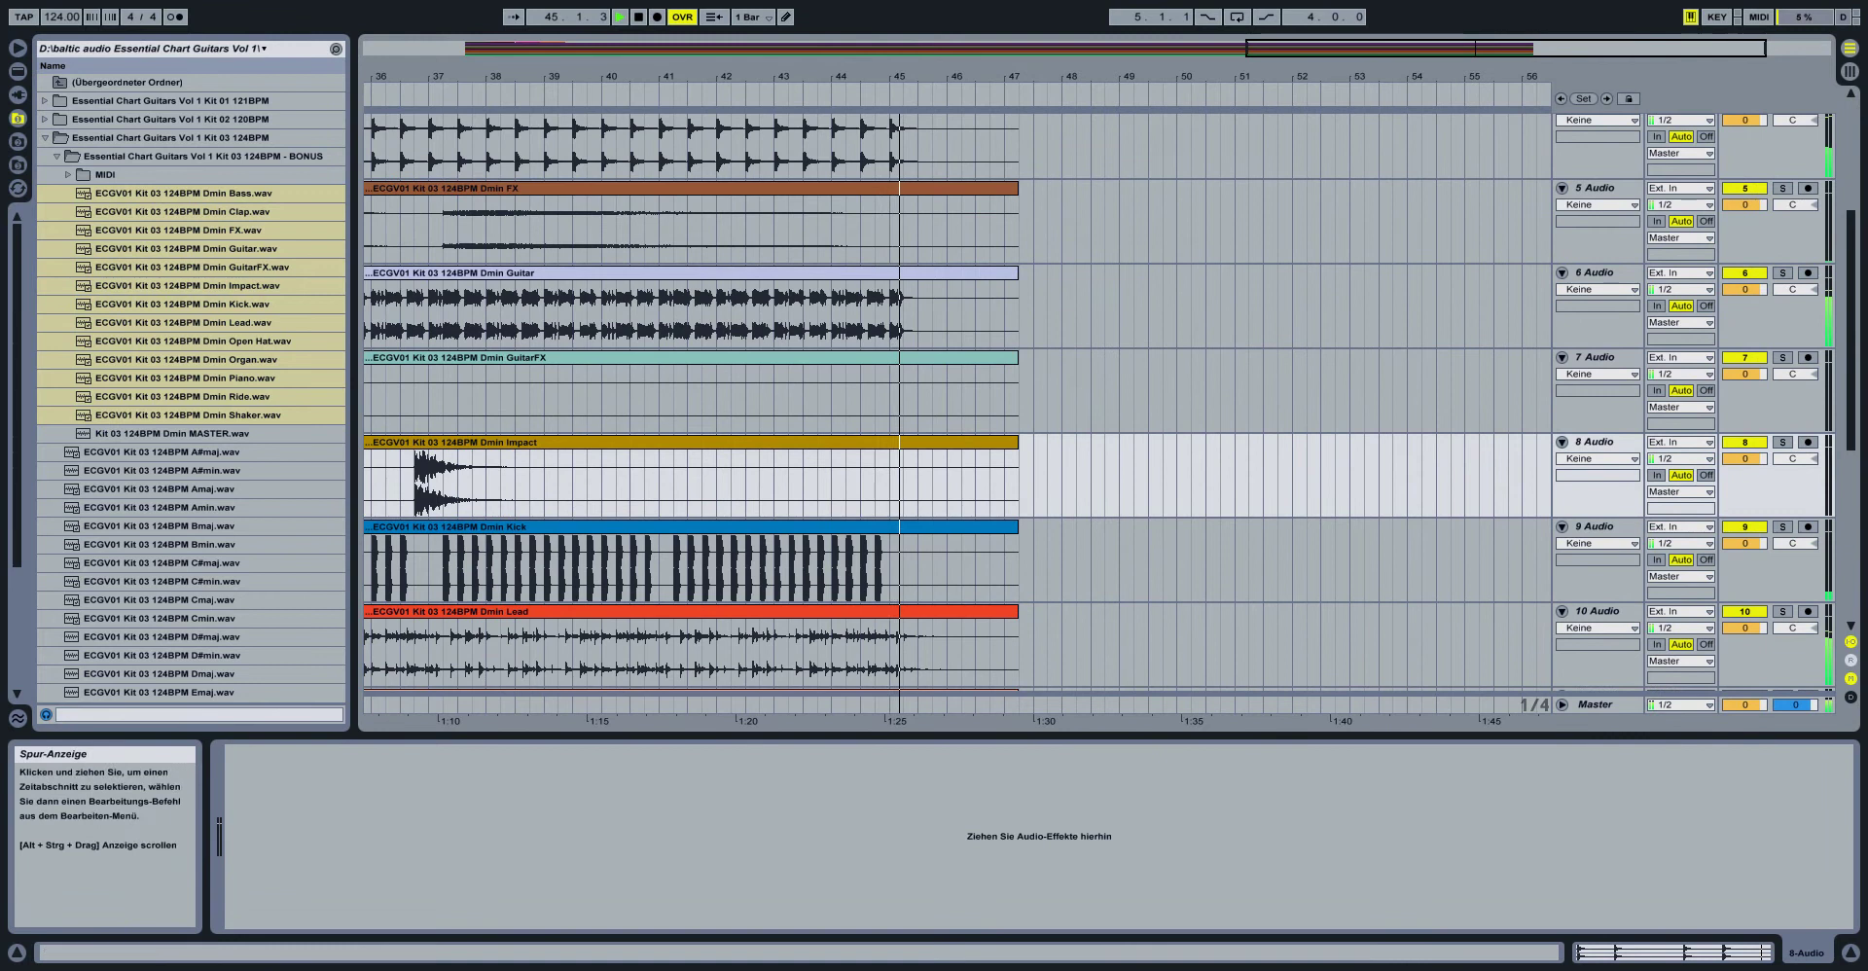
# Place the Kit 02 120BPM F#min loop at bar 5 on 2 Audio, activate the track and preview it
pyautogui.doubleClick(1437, 46)
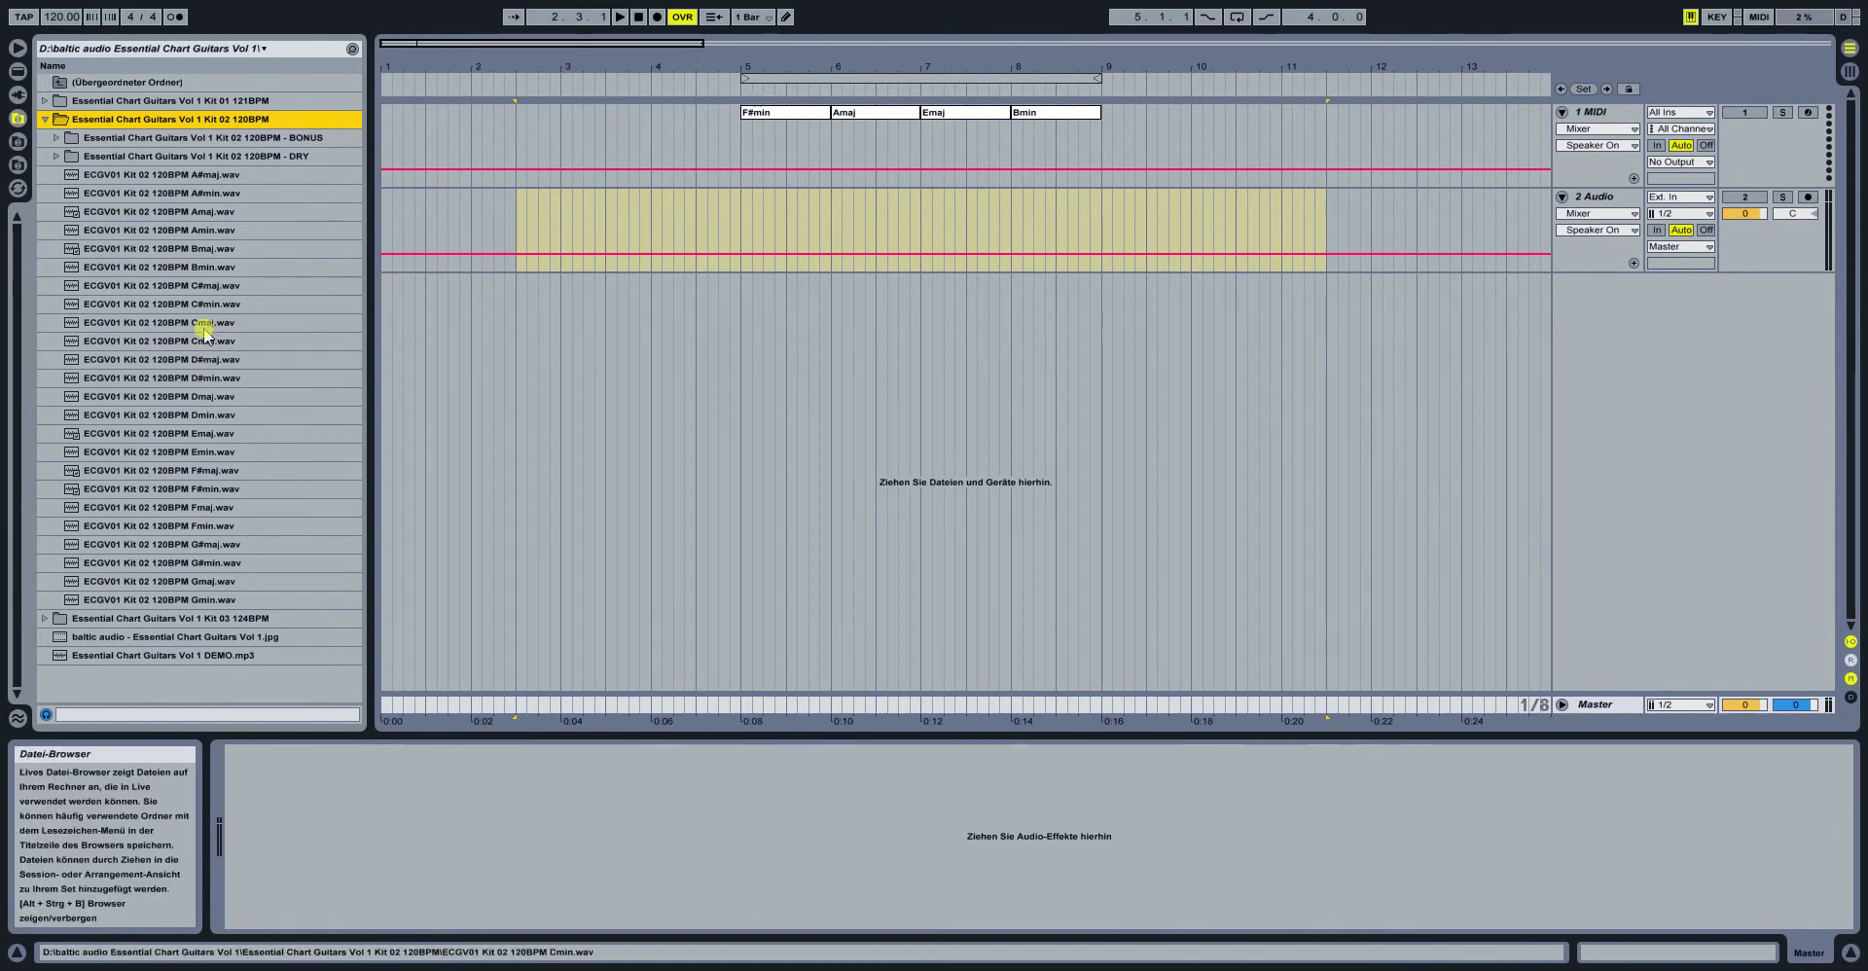
pyautogui.click(202, 490)
pyautogui.moveTo(202, 498); pyautogui.dragTo(745, 245)
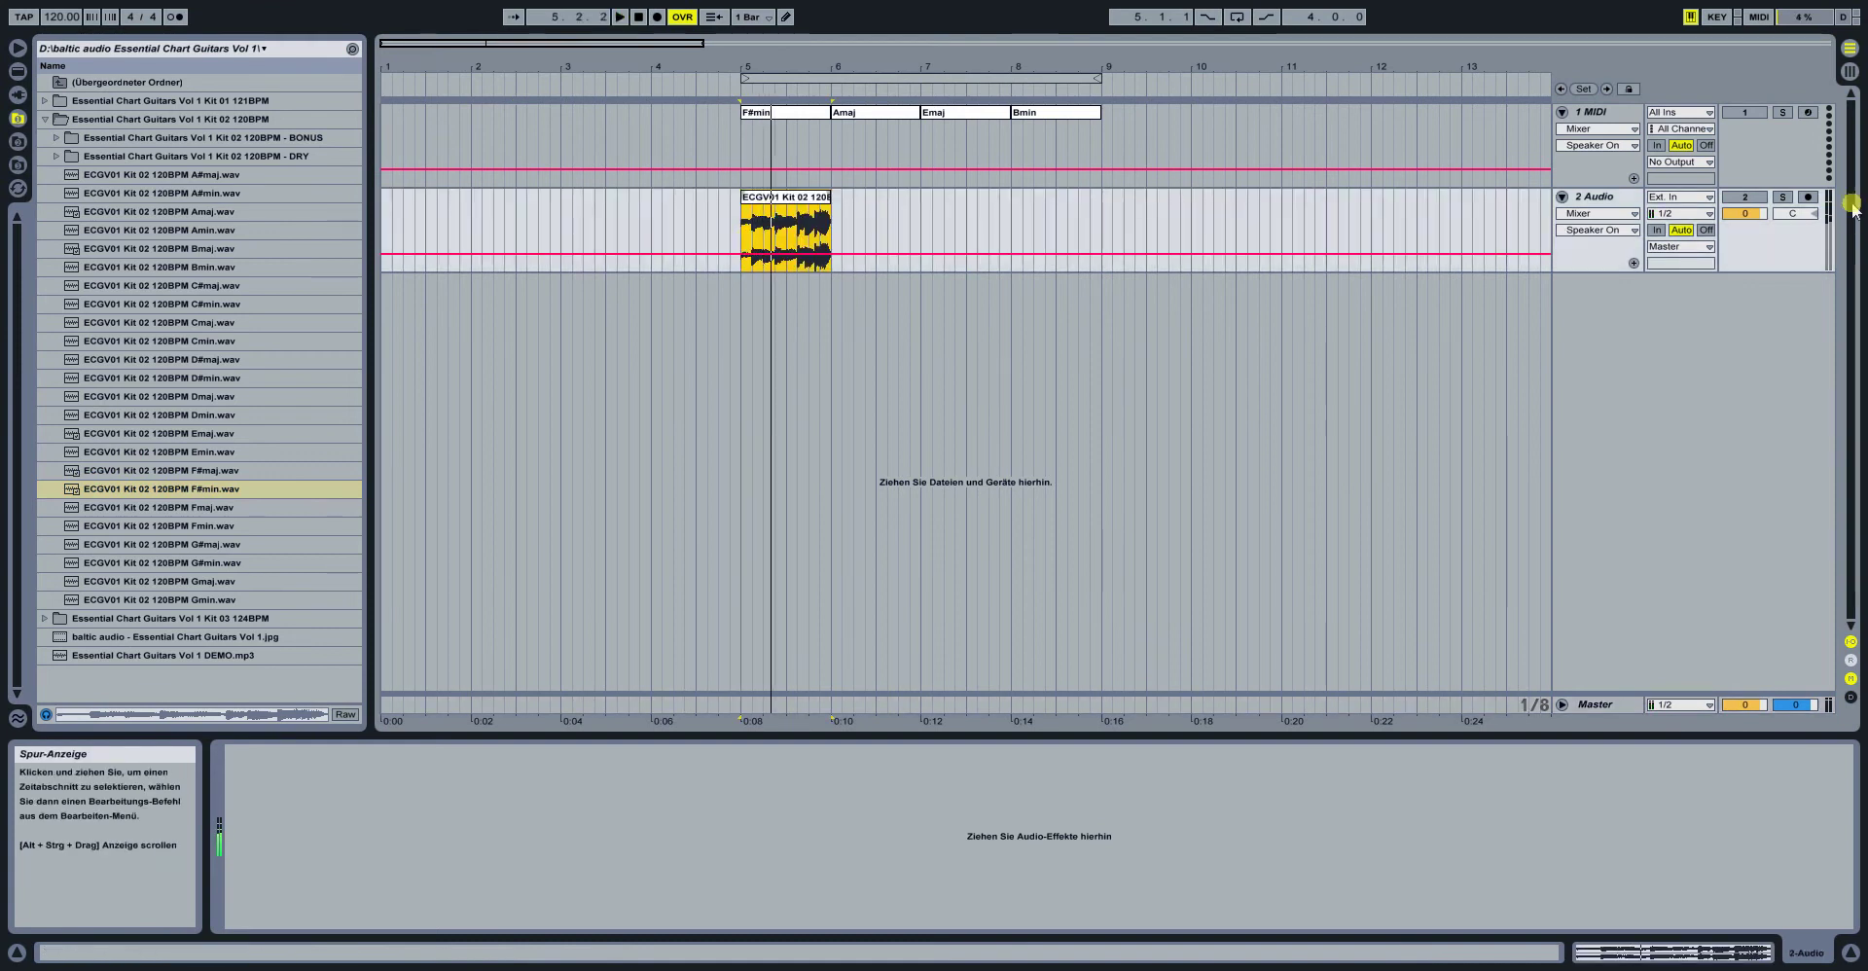
pyautogui.click(1744, 196)
pyautogui.press('space')
pyautogui.press('space')
# Add a Limiter to the Master track and play the F#min clip
pyautogui.click(18, 72)
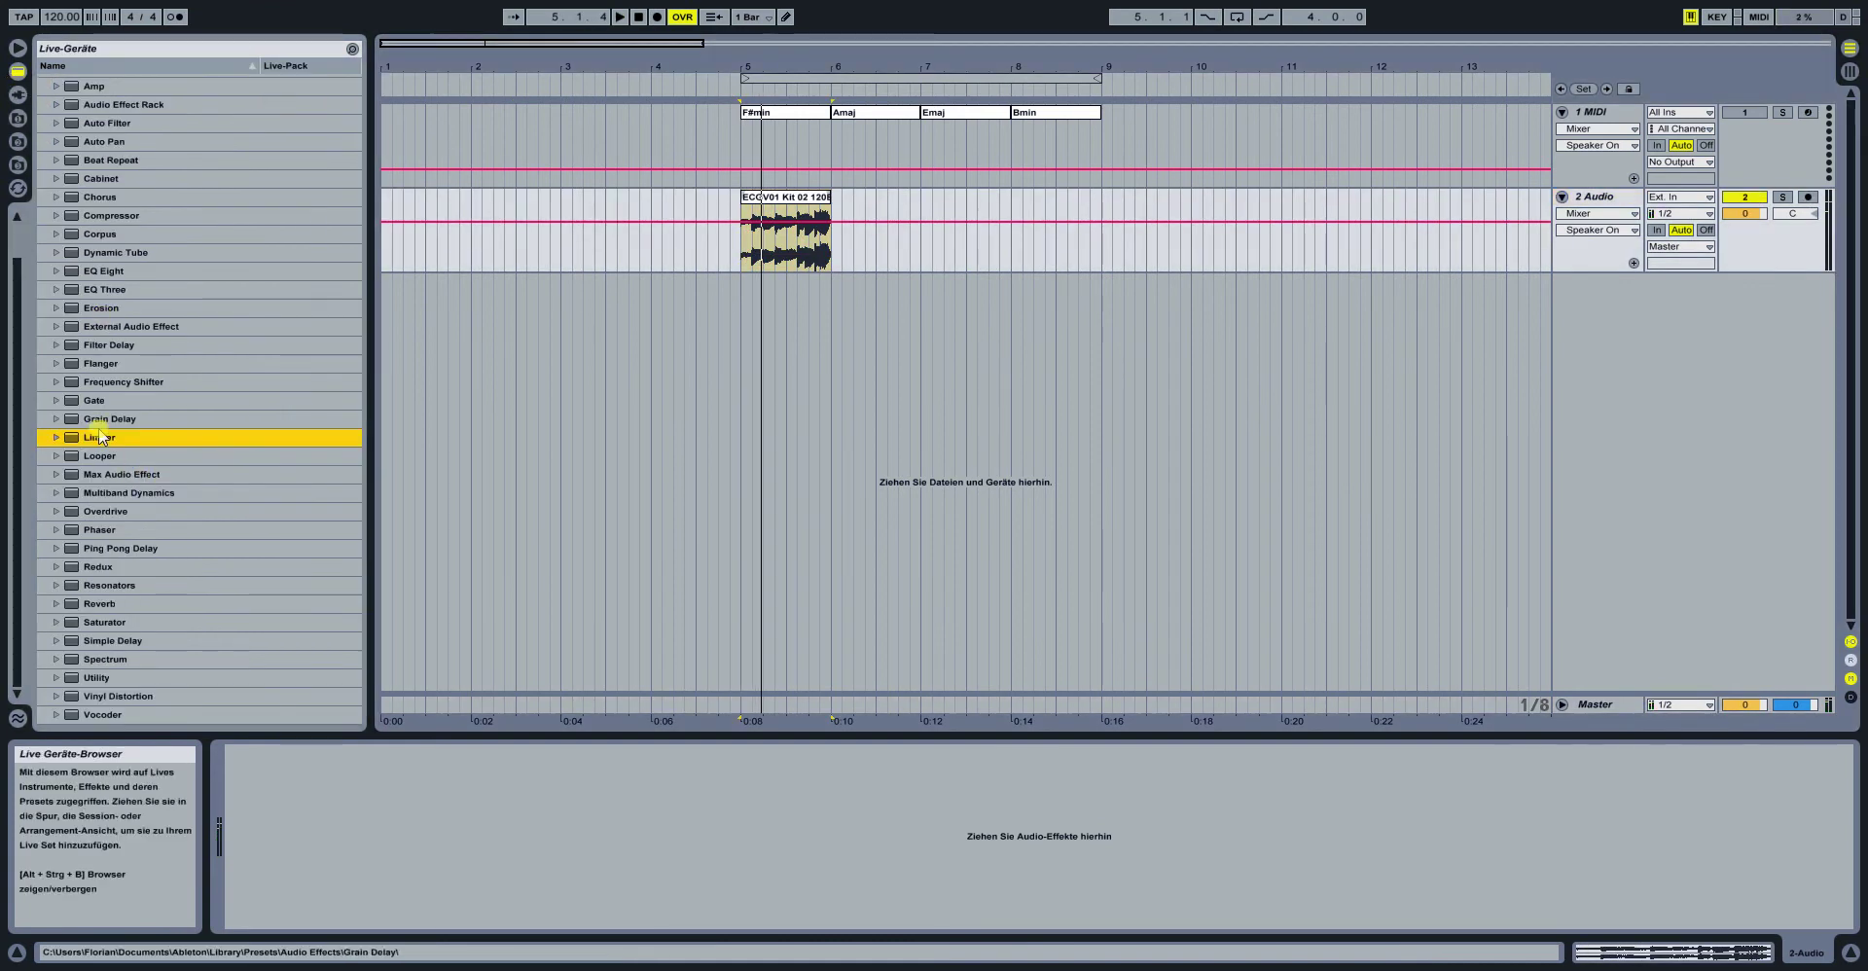
pyautogui.click(493, 705)
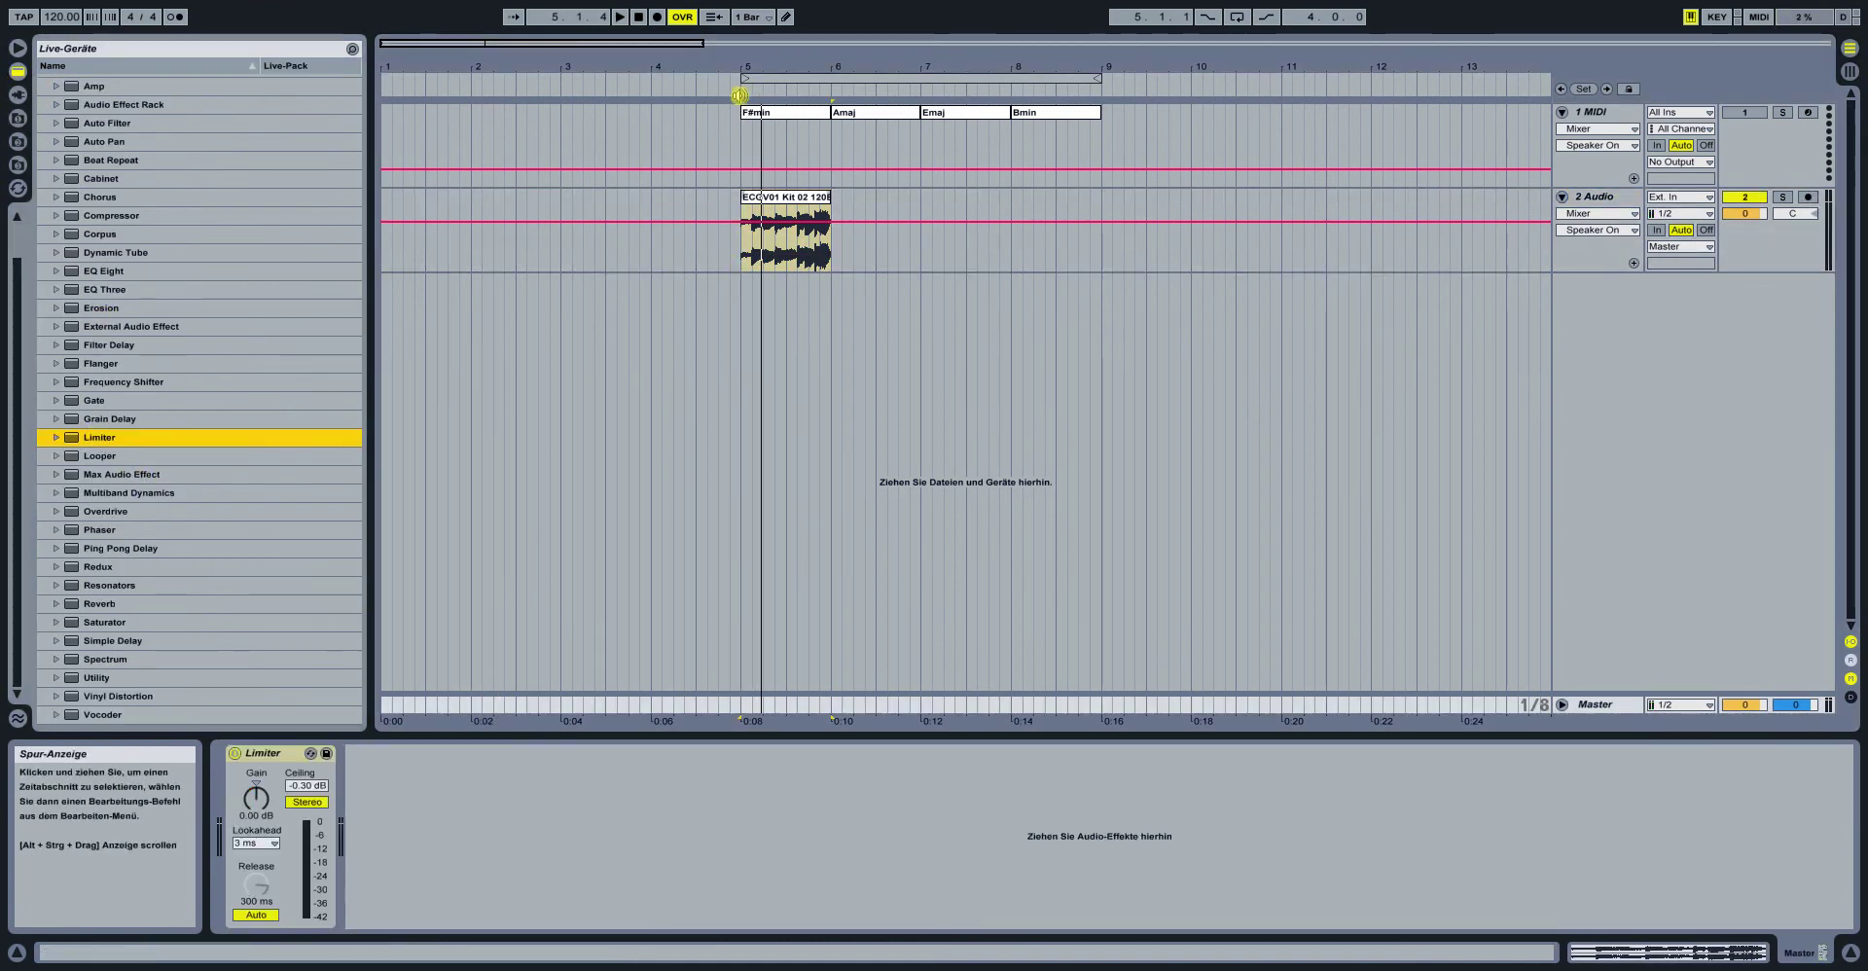
pyautogui.click(774, 210)
pyautogui.press('space')
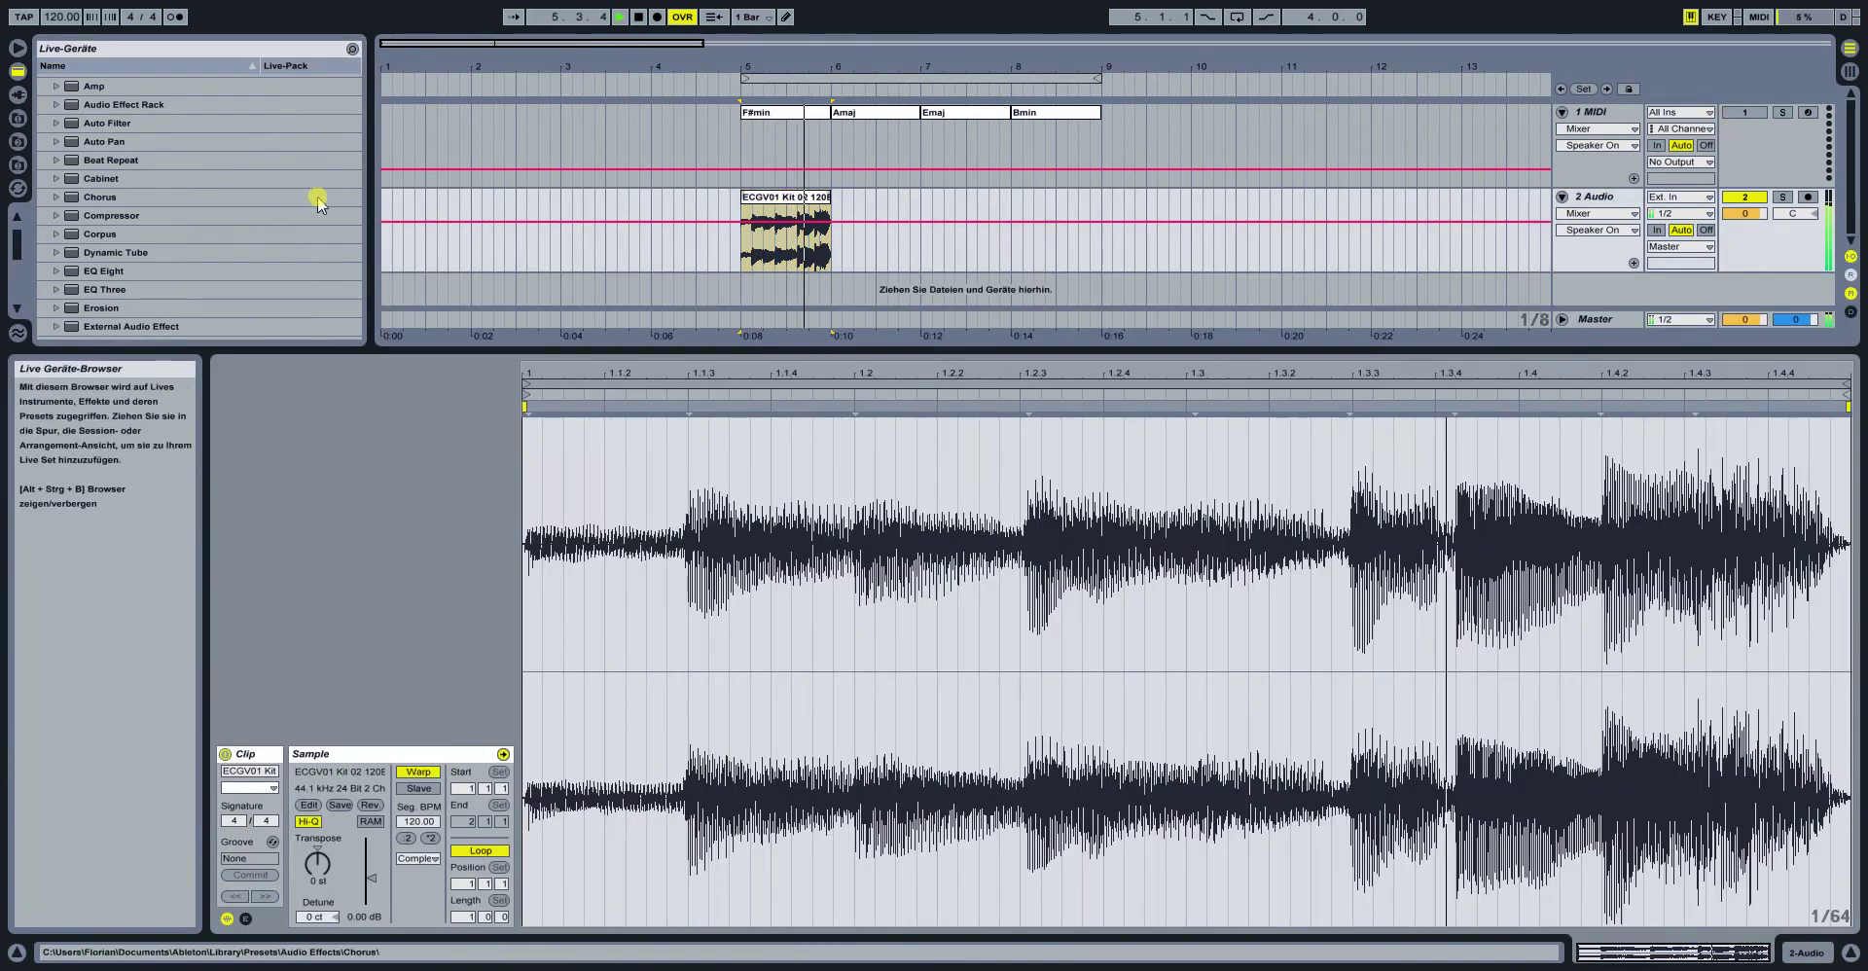
# Shrink the clip view and place the Kit 02 Amaj loop at bar 6 on 2 Audio, playing it back
pyautogui.click(18, 118)
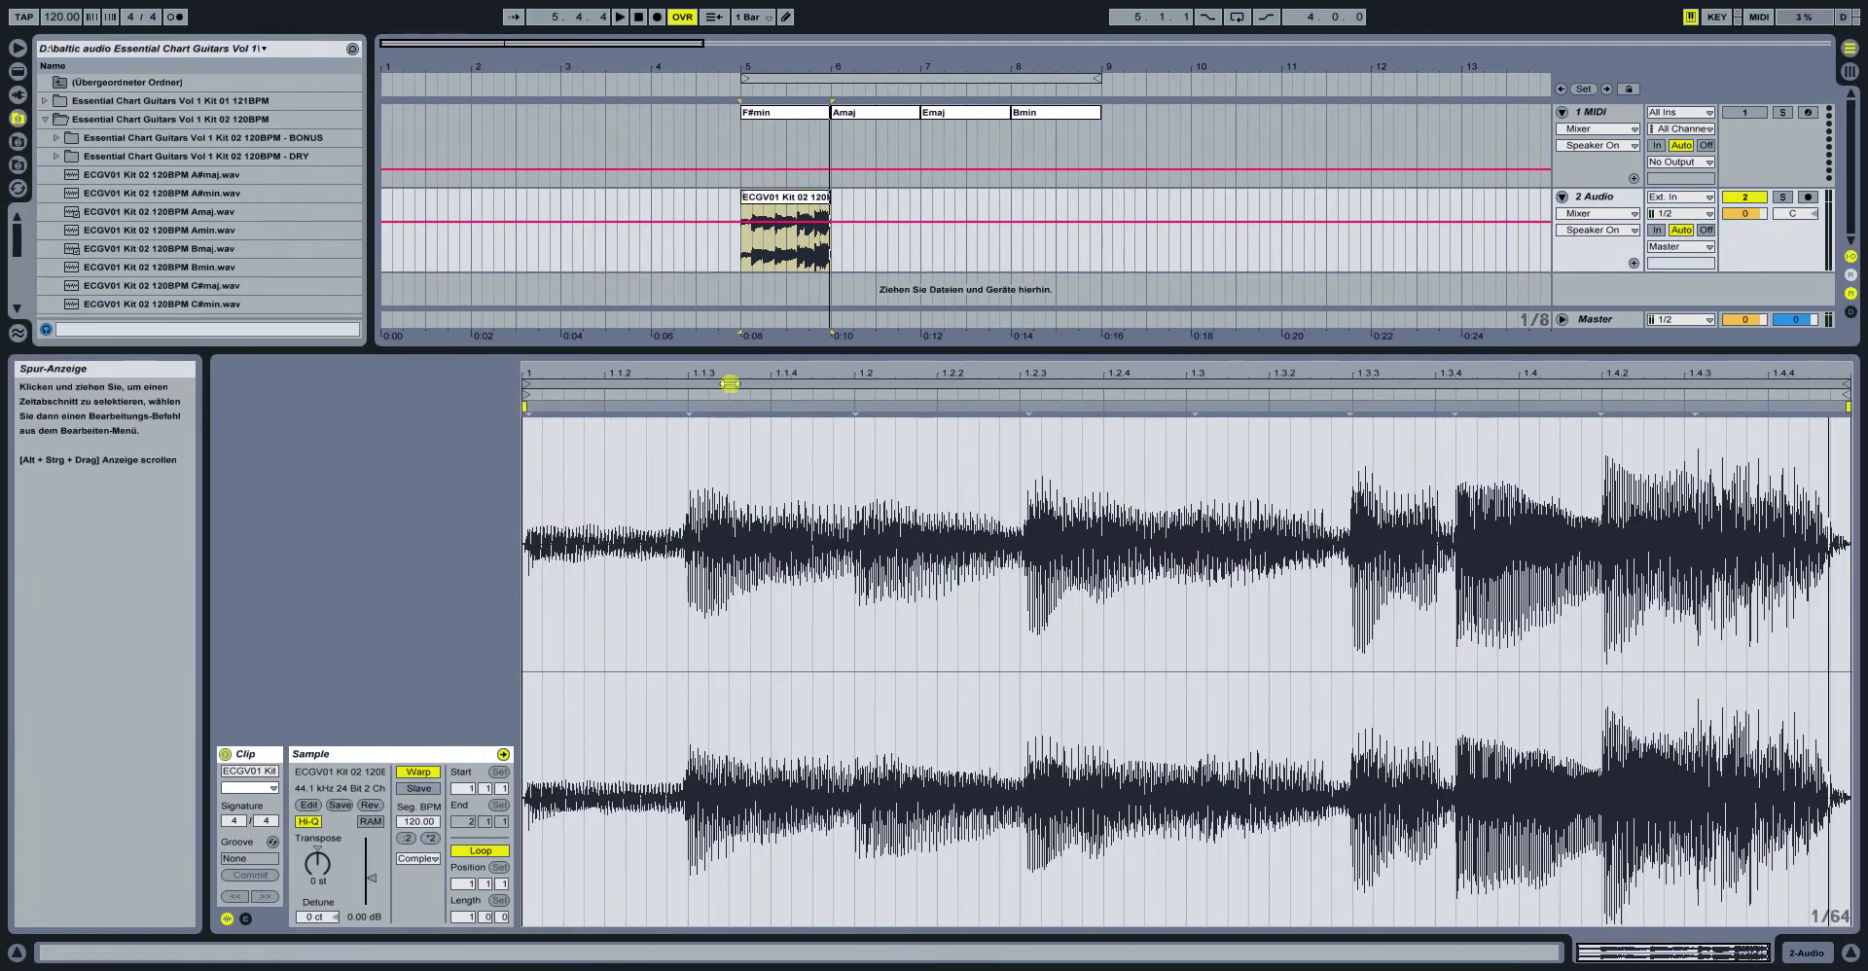
pyautogui.moveTo(734, 349); pyautogui.dragTo(717, 576)
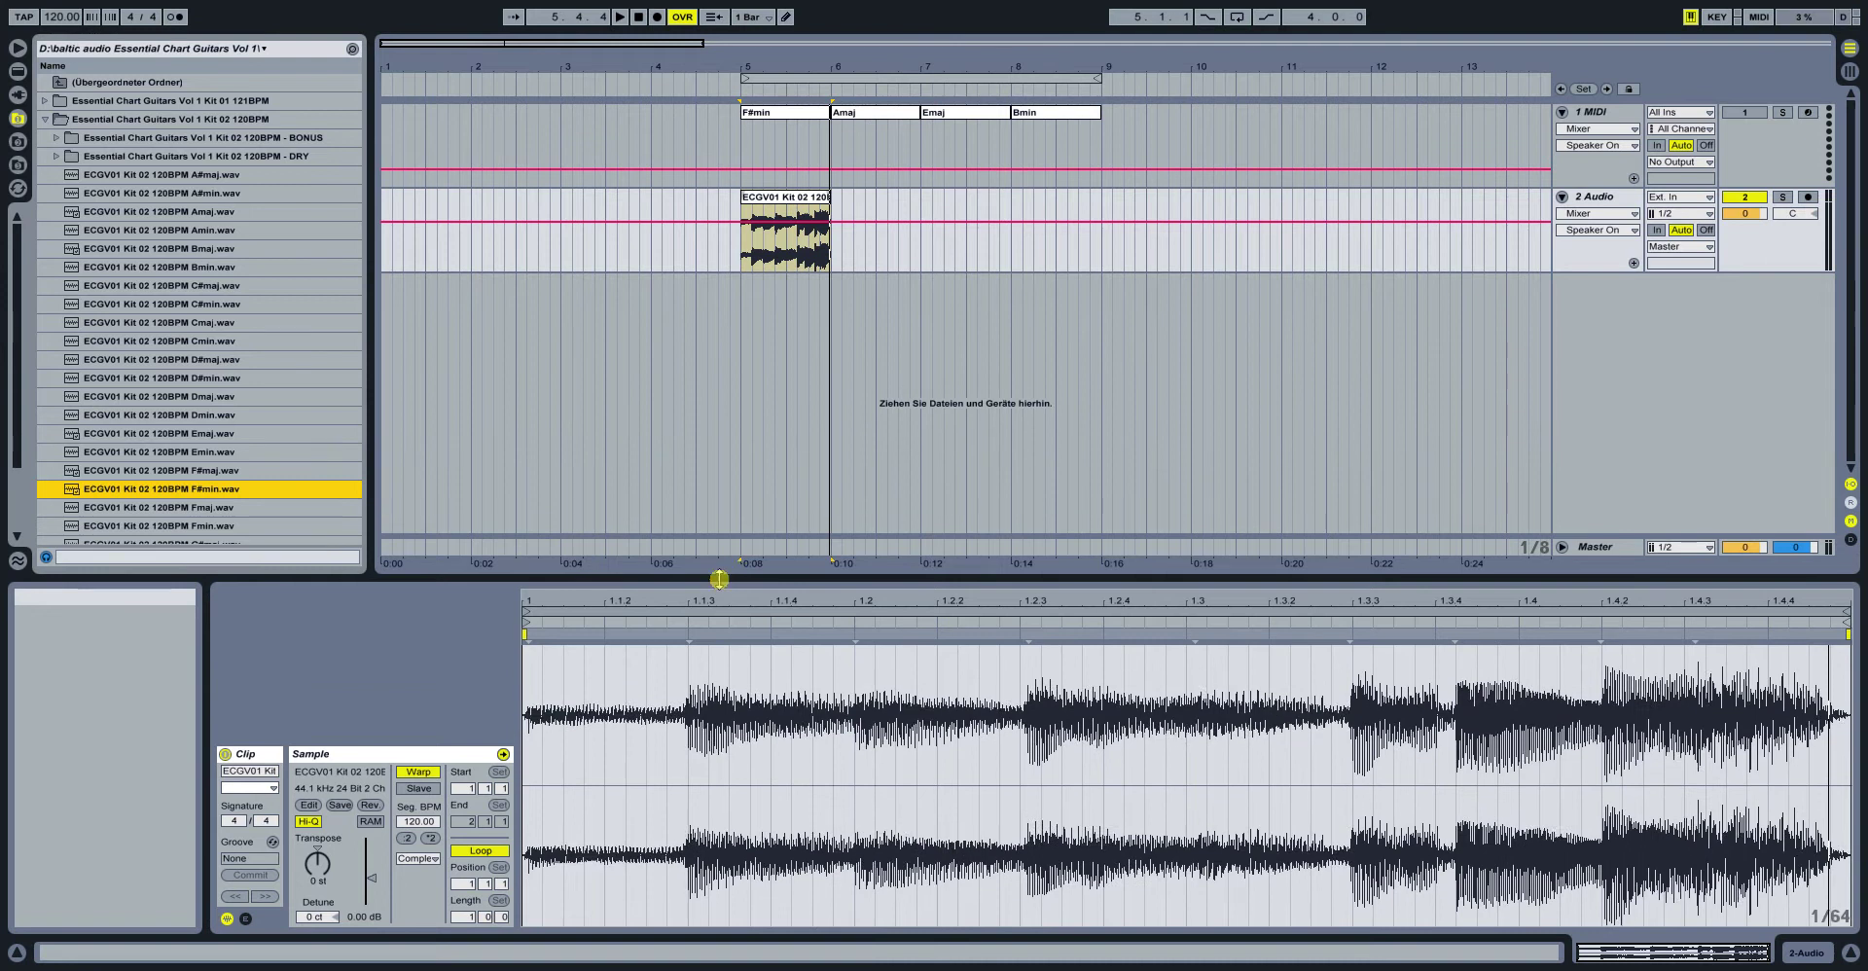
pyautogui.scroll(-3, 181, 368)
pyautogui.scroll(1, 185, 368)
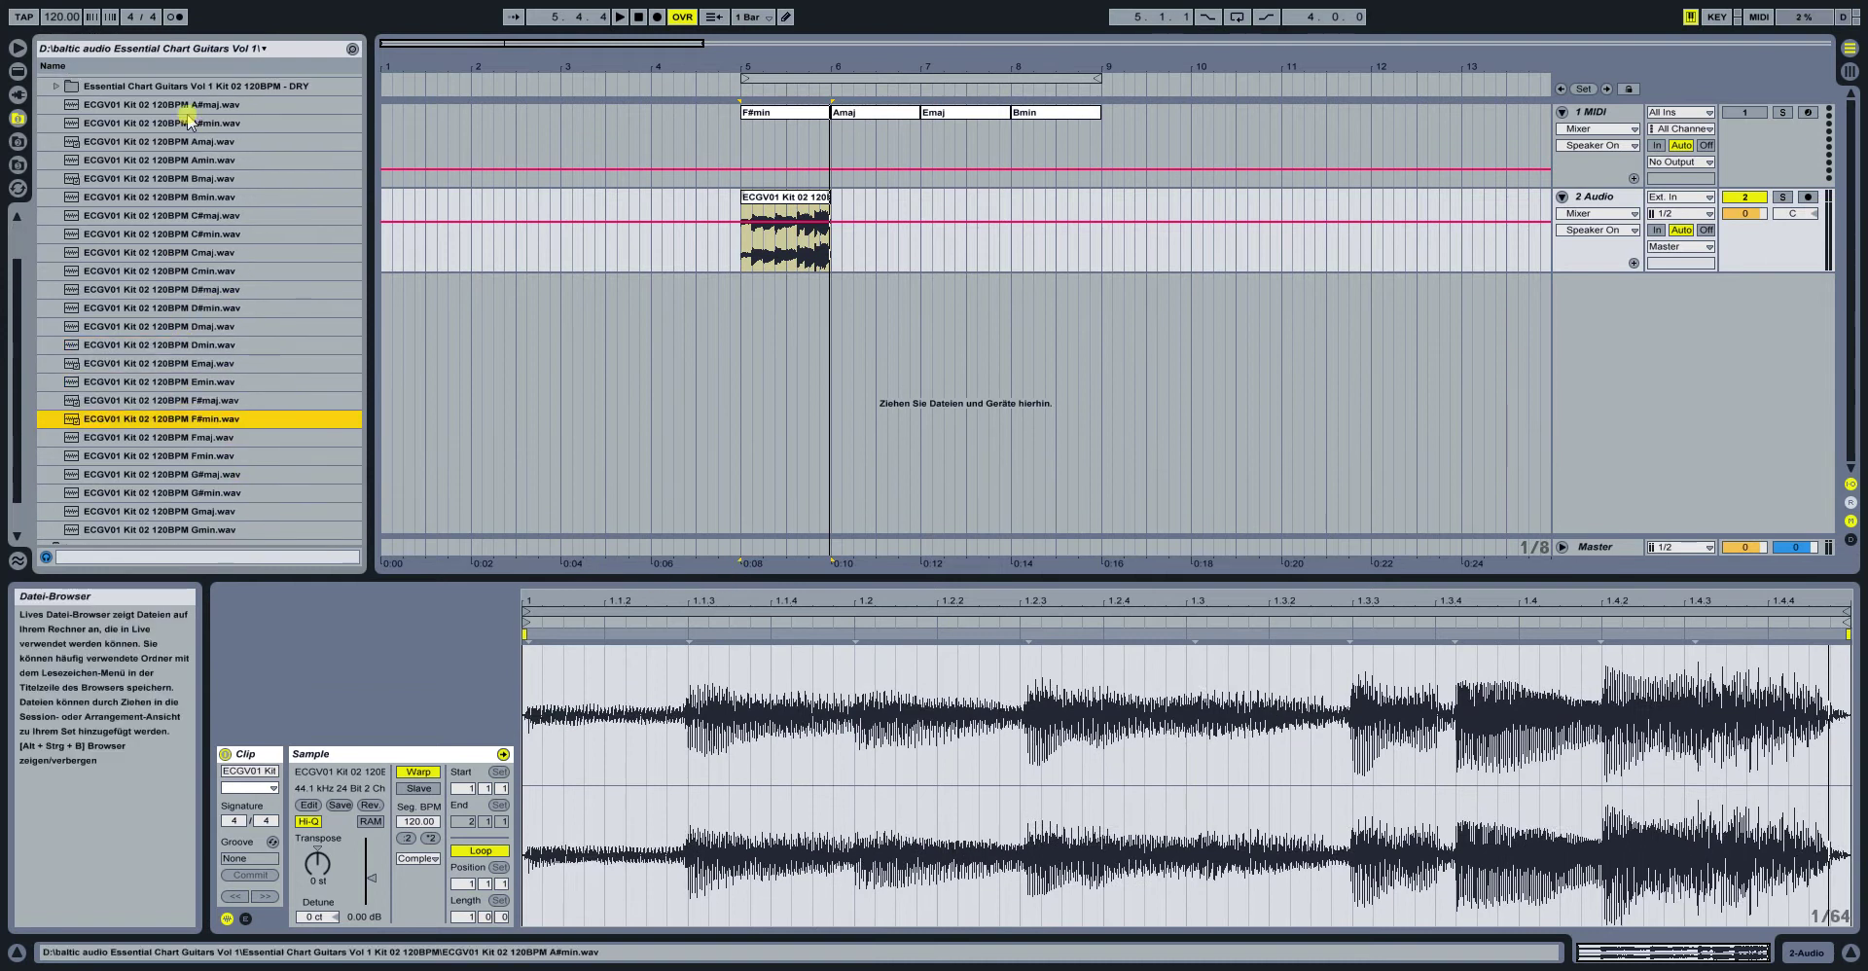
pyautogui.moveTo(195, 146); pyautogui.dragTo(837, 229)
pyautogui.press('space')
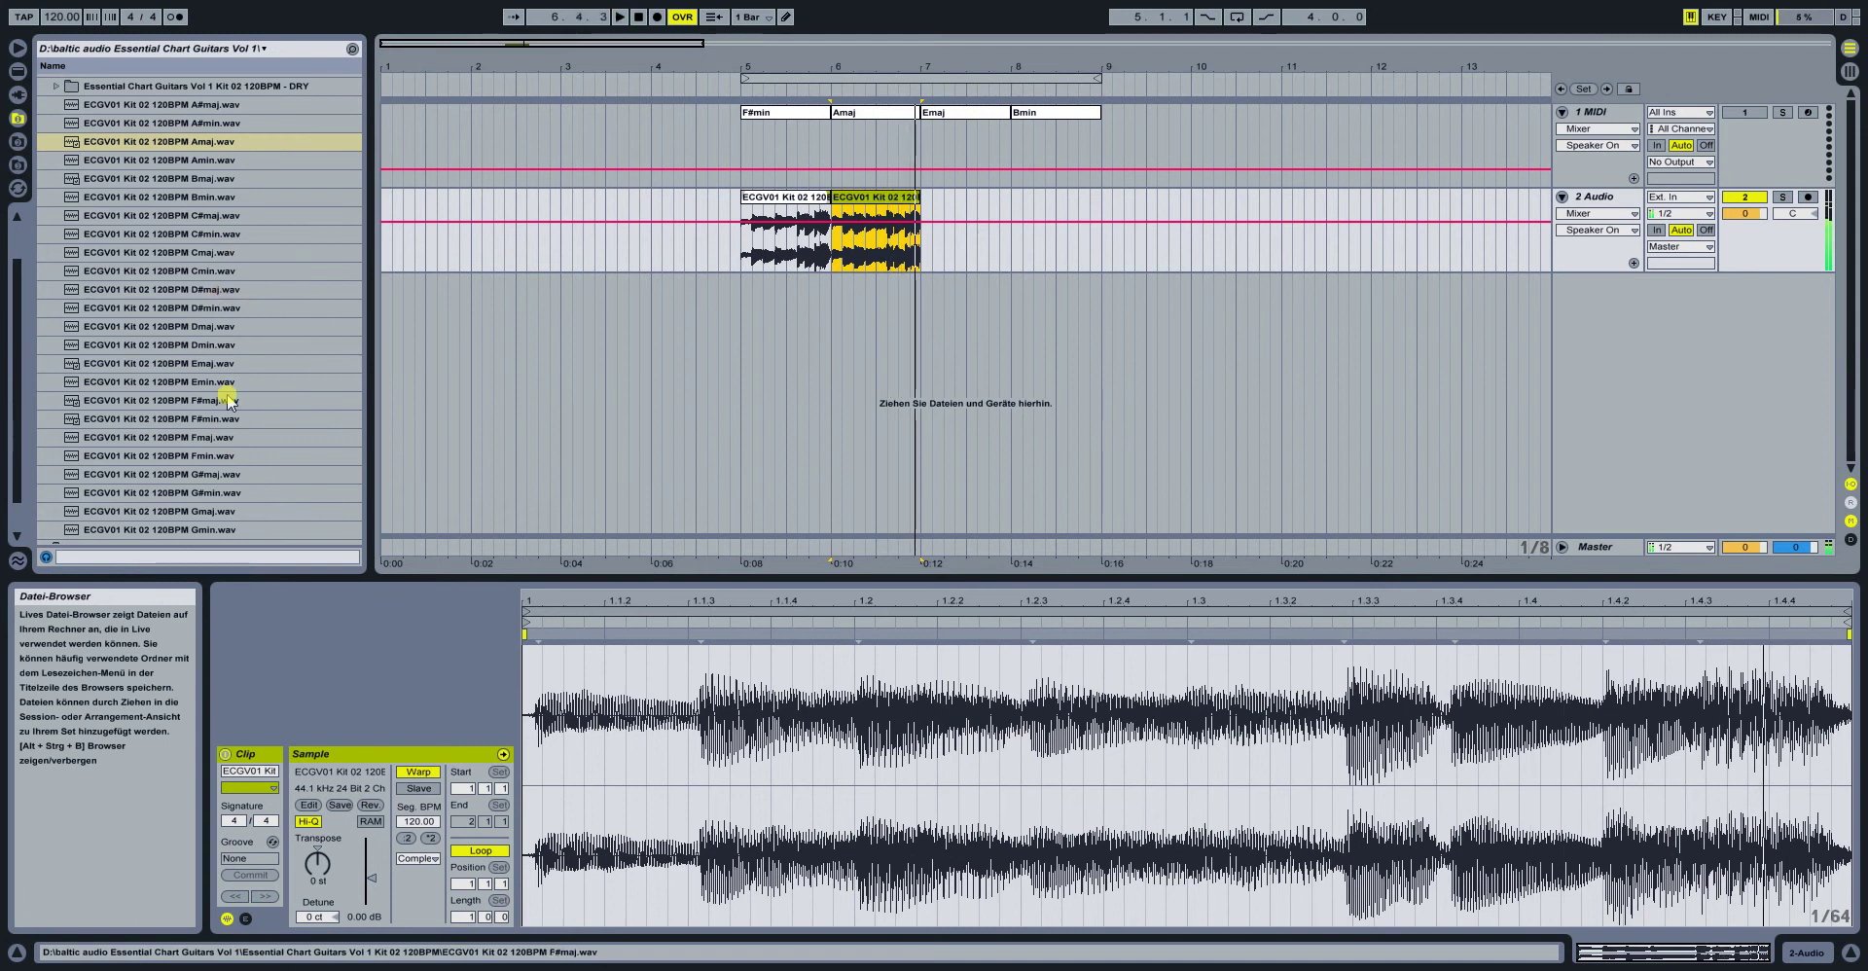
# Complete the progression on 2 Audio with the Kit 02 Emaj loop at bar 7 and the Bmin loop at bar 8
pyautogui.moveTo(216, 368); pyautogui.dragTo(922, 235)
pyautogui.scroll(-1, 223, 248)
pyautogui.press('space')
pyautogui.scroll(2, 221, 133)
pyautogui.moveTo(218, 232); pyautogui.dragTo(1029, 233)
pyautogui.press('space')
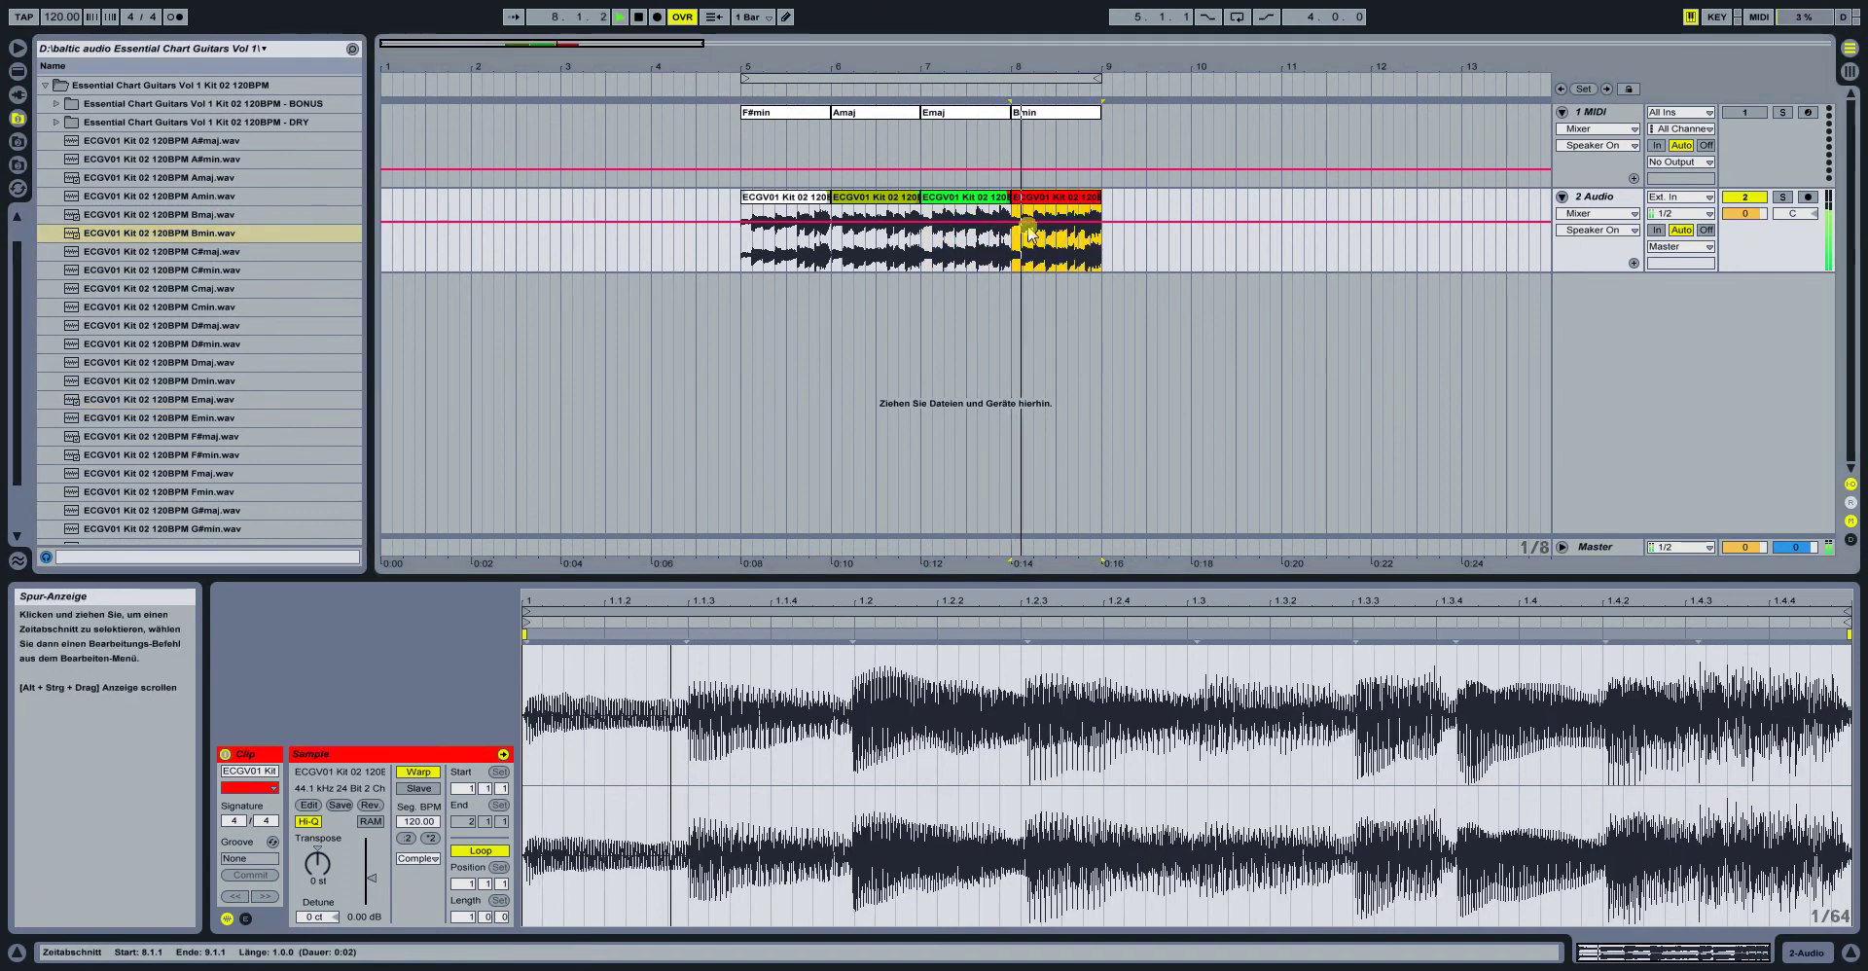
# Turn on looping for the four-chord progression and listen while selecting its individual chord clips
pyautogui.click(778, 205)
pyautogui.click(1236, 17)
pyautogui.moveTo(589, 45); pyautogui.dragTo(659, 152)
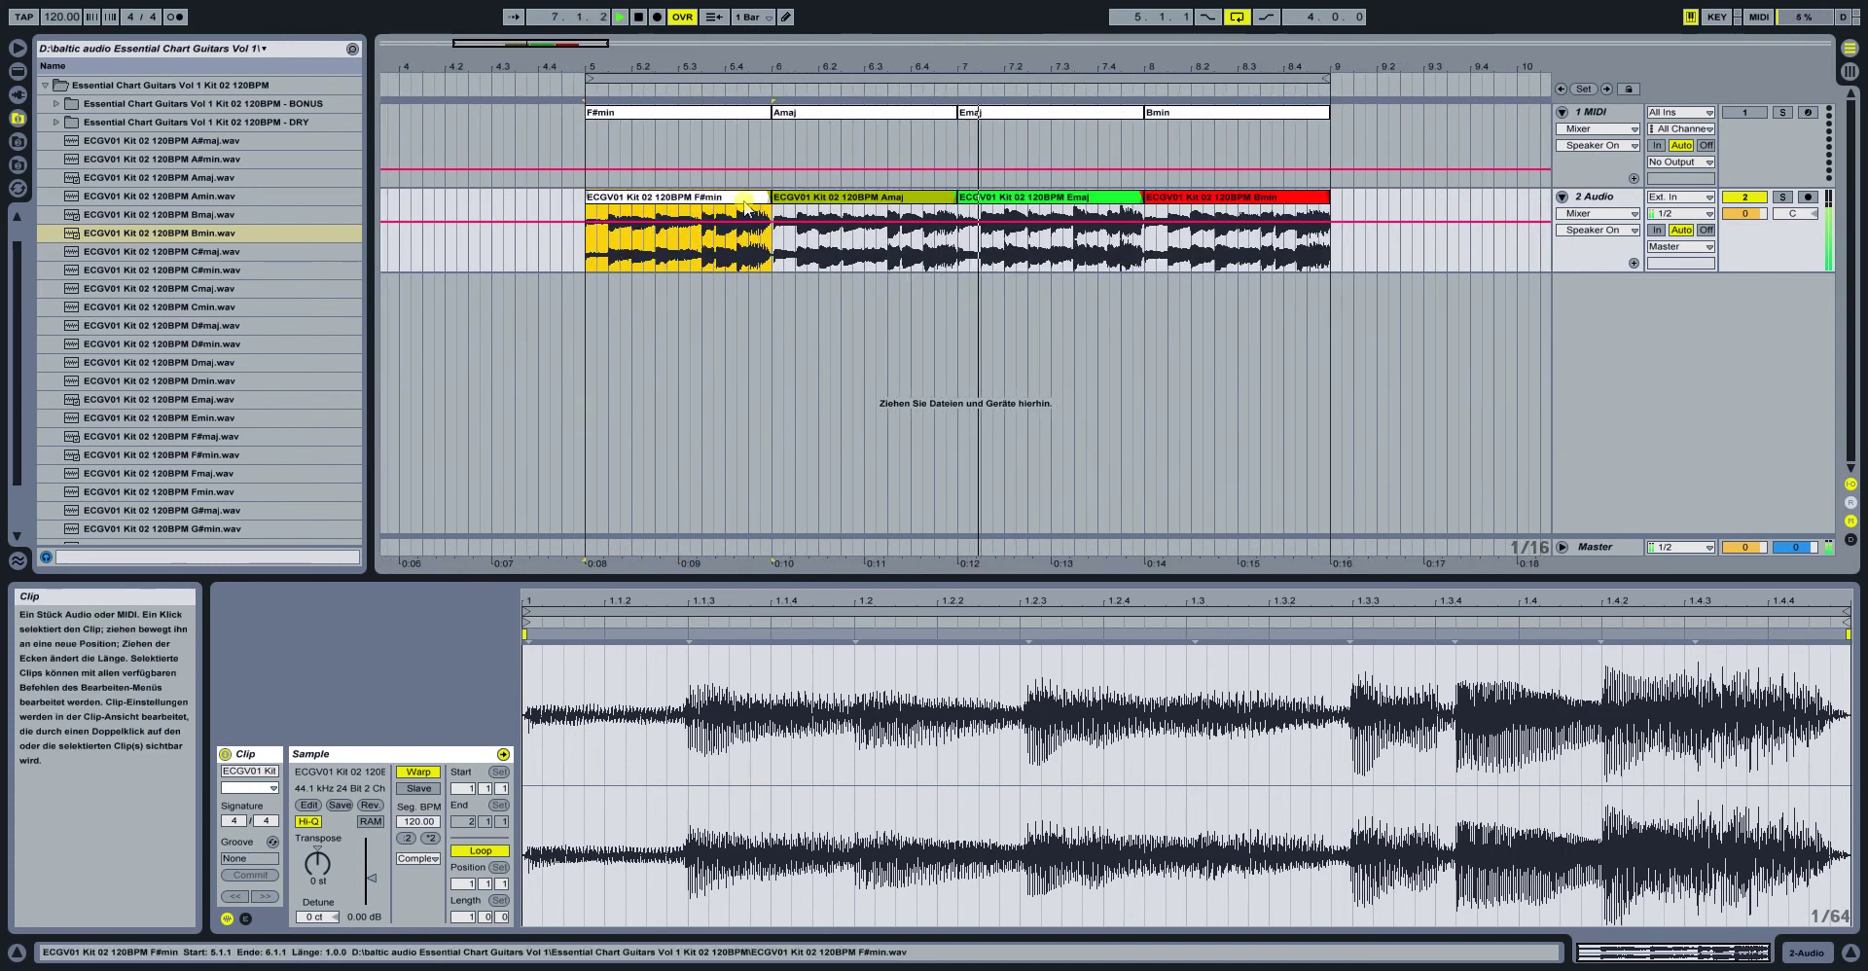
pyautogui.click(1050, 197)
pyautogui.click(1252, 199)
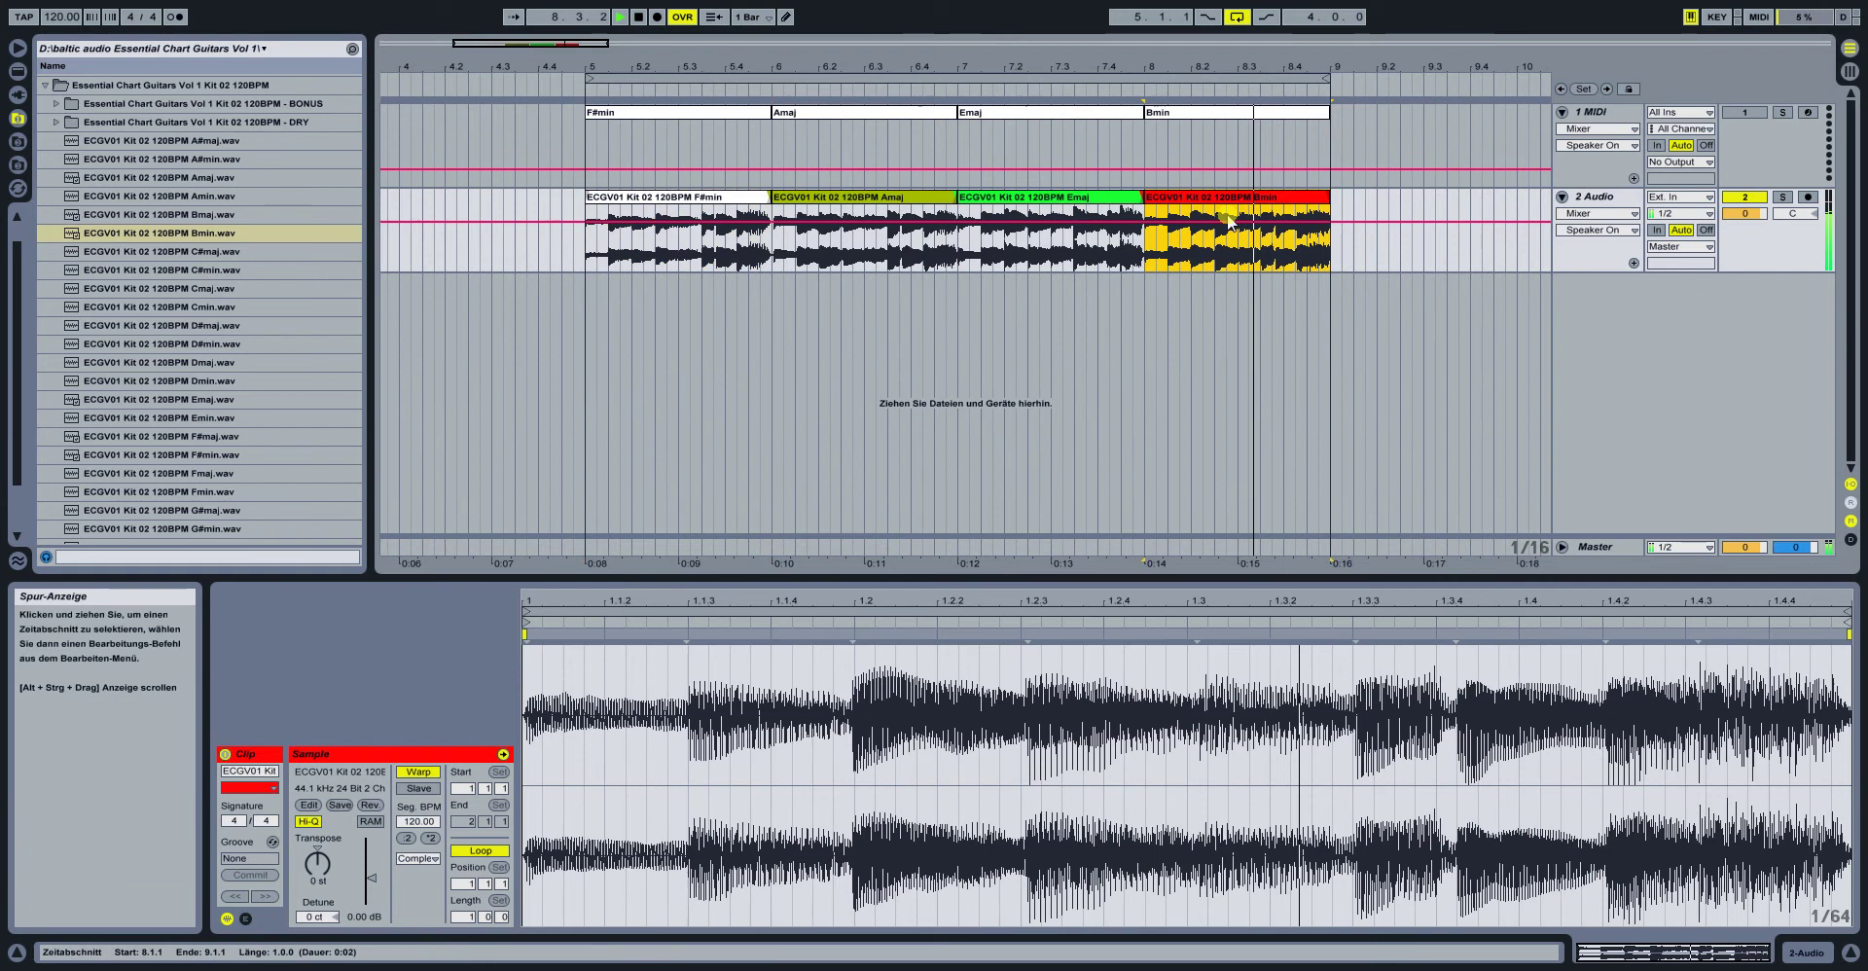
pyautogui.click(613, 234)
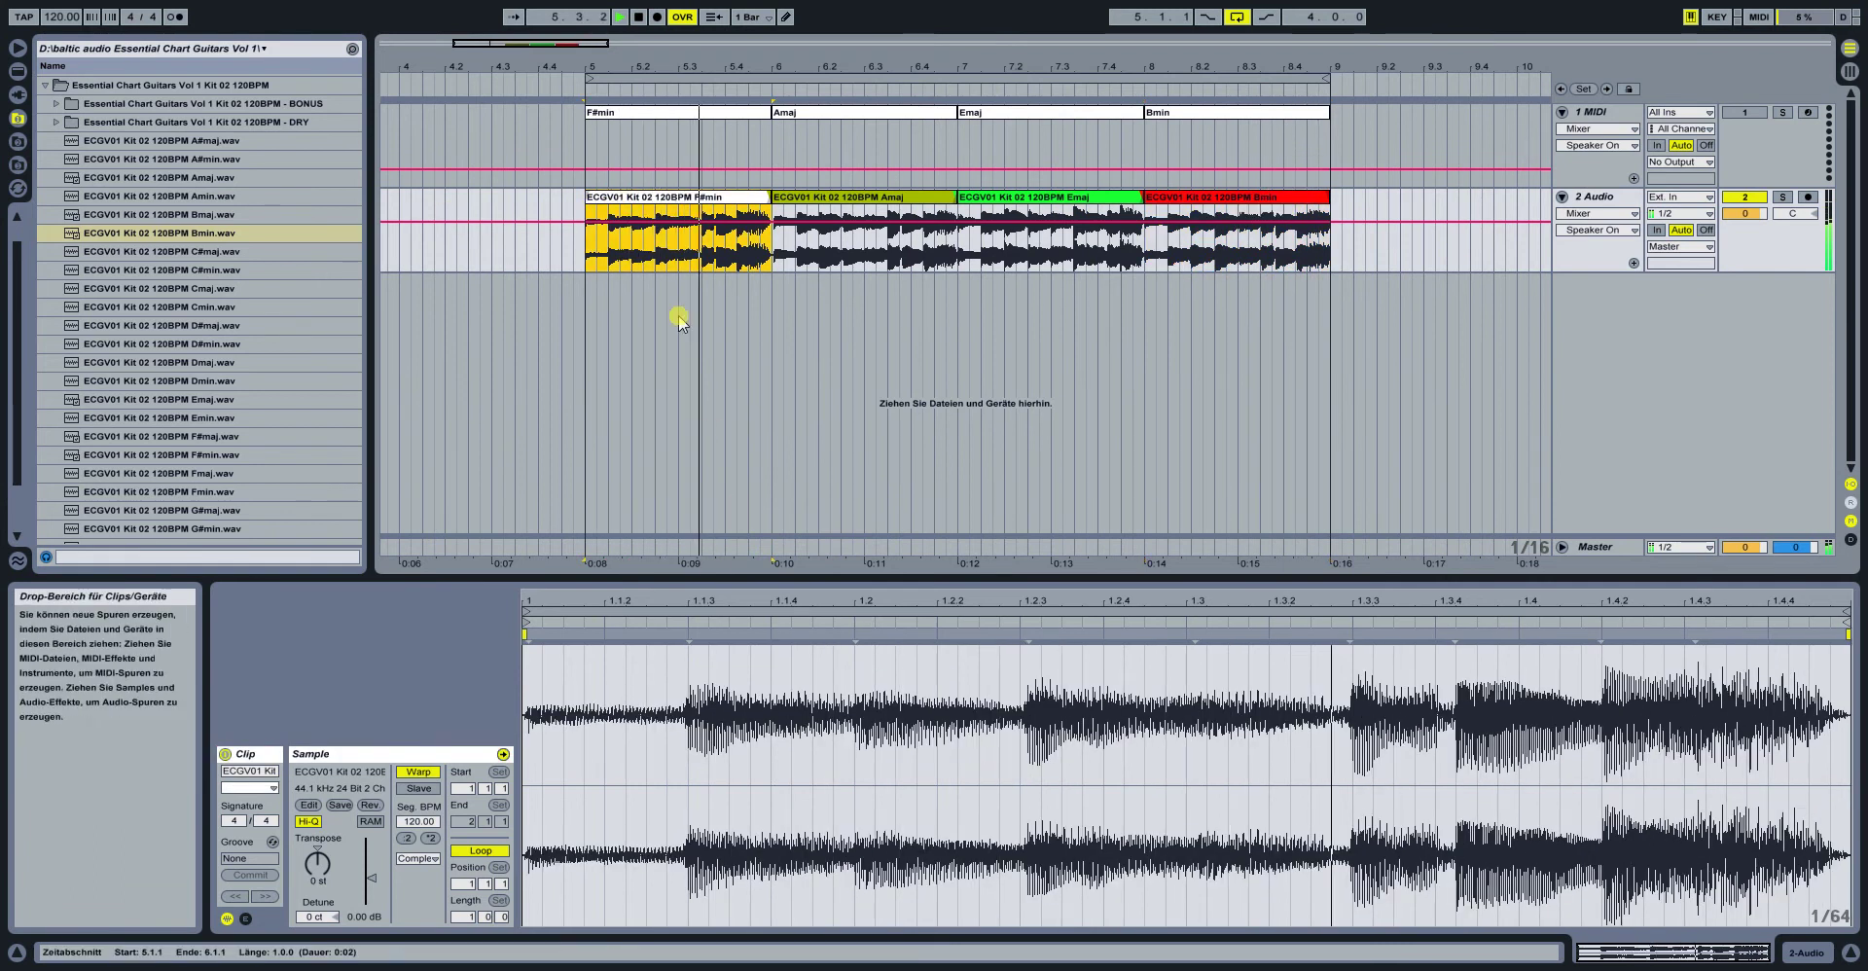
pyautogui.moveTo(534, 41); pyautogui.dragTo(534, 21)
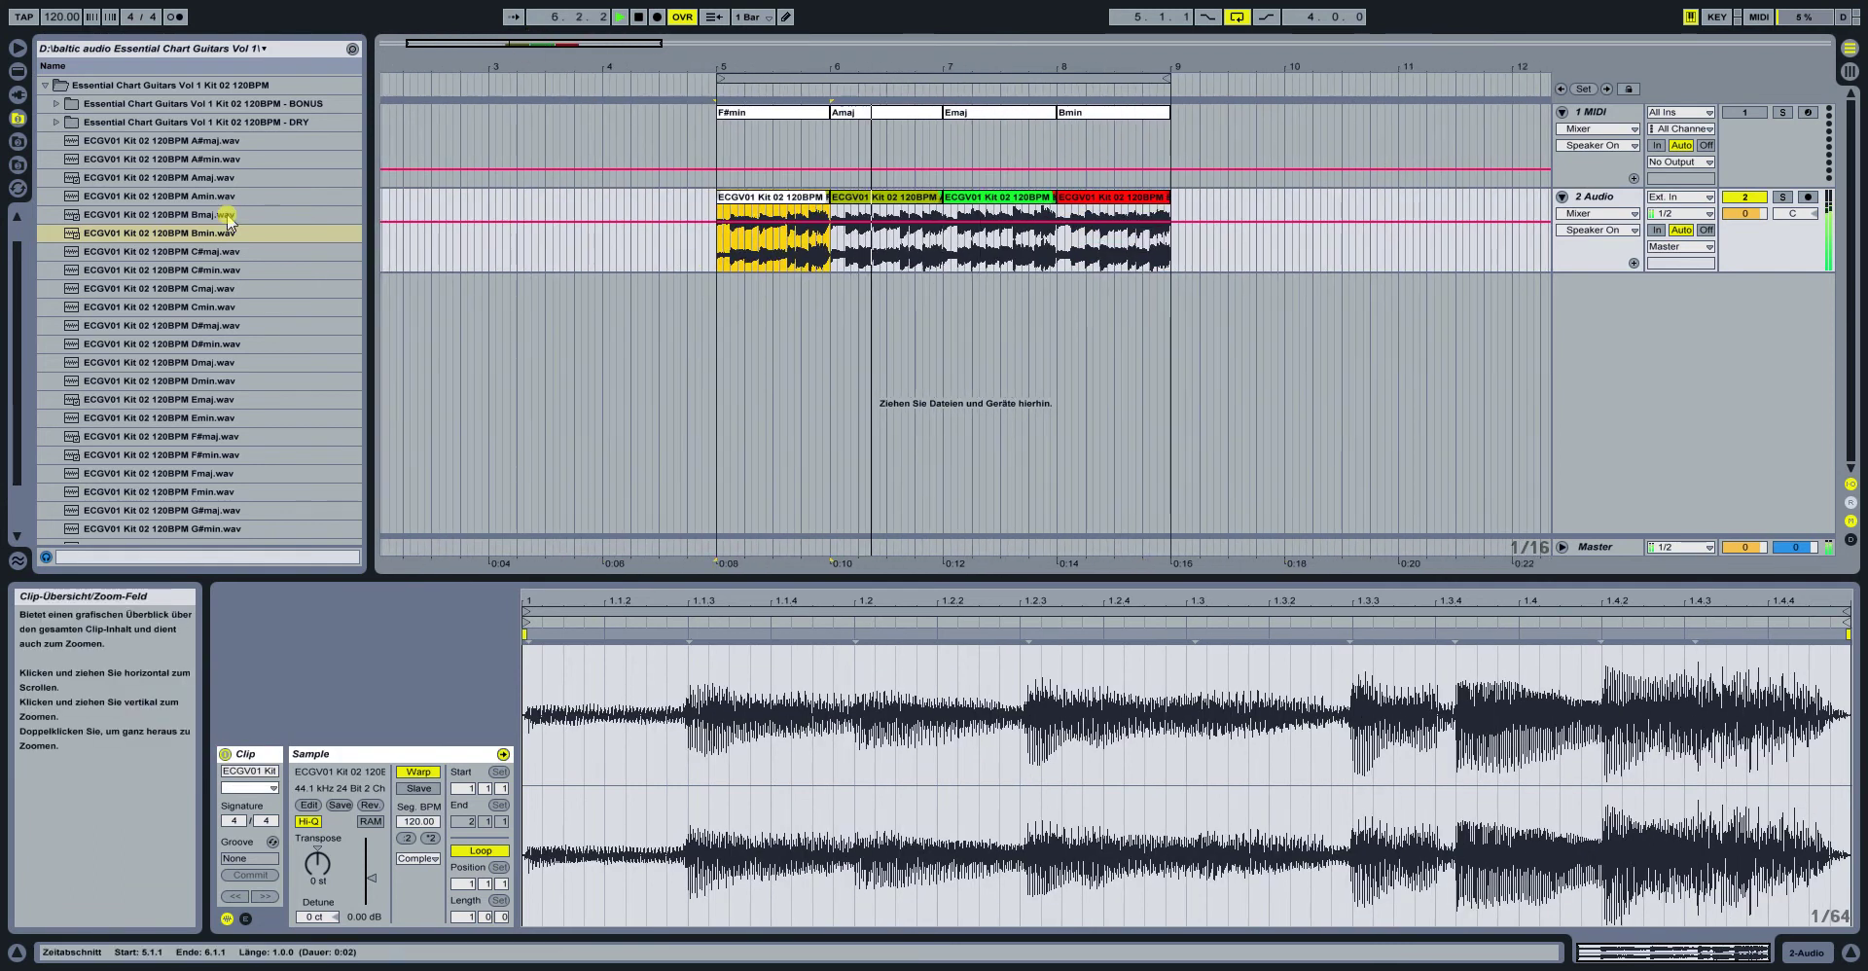
# Load all Kit 02 F#min bonus stems from Bass through Synth onto new audio tracks at bar 5
pyautogui.click(162, 105)
pyautogui.press('space')
pyautogui.doubleClick(163, 105)
pyautogui.click(260, 142)
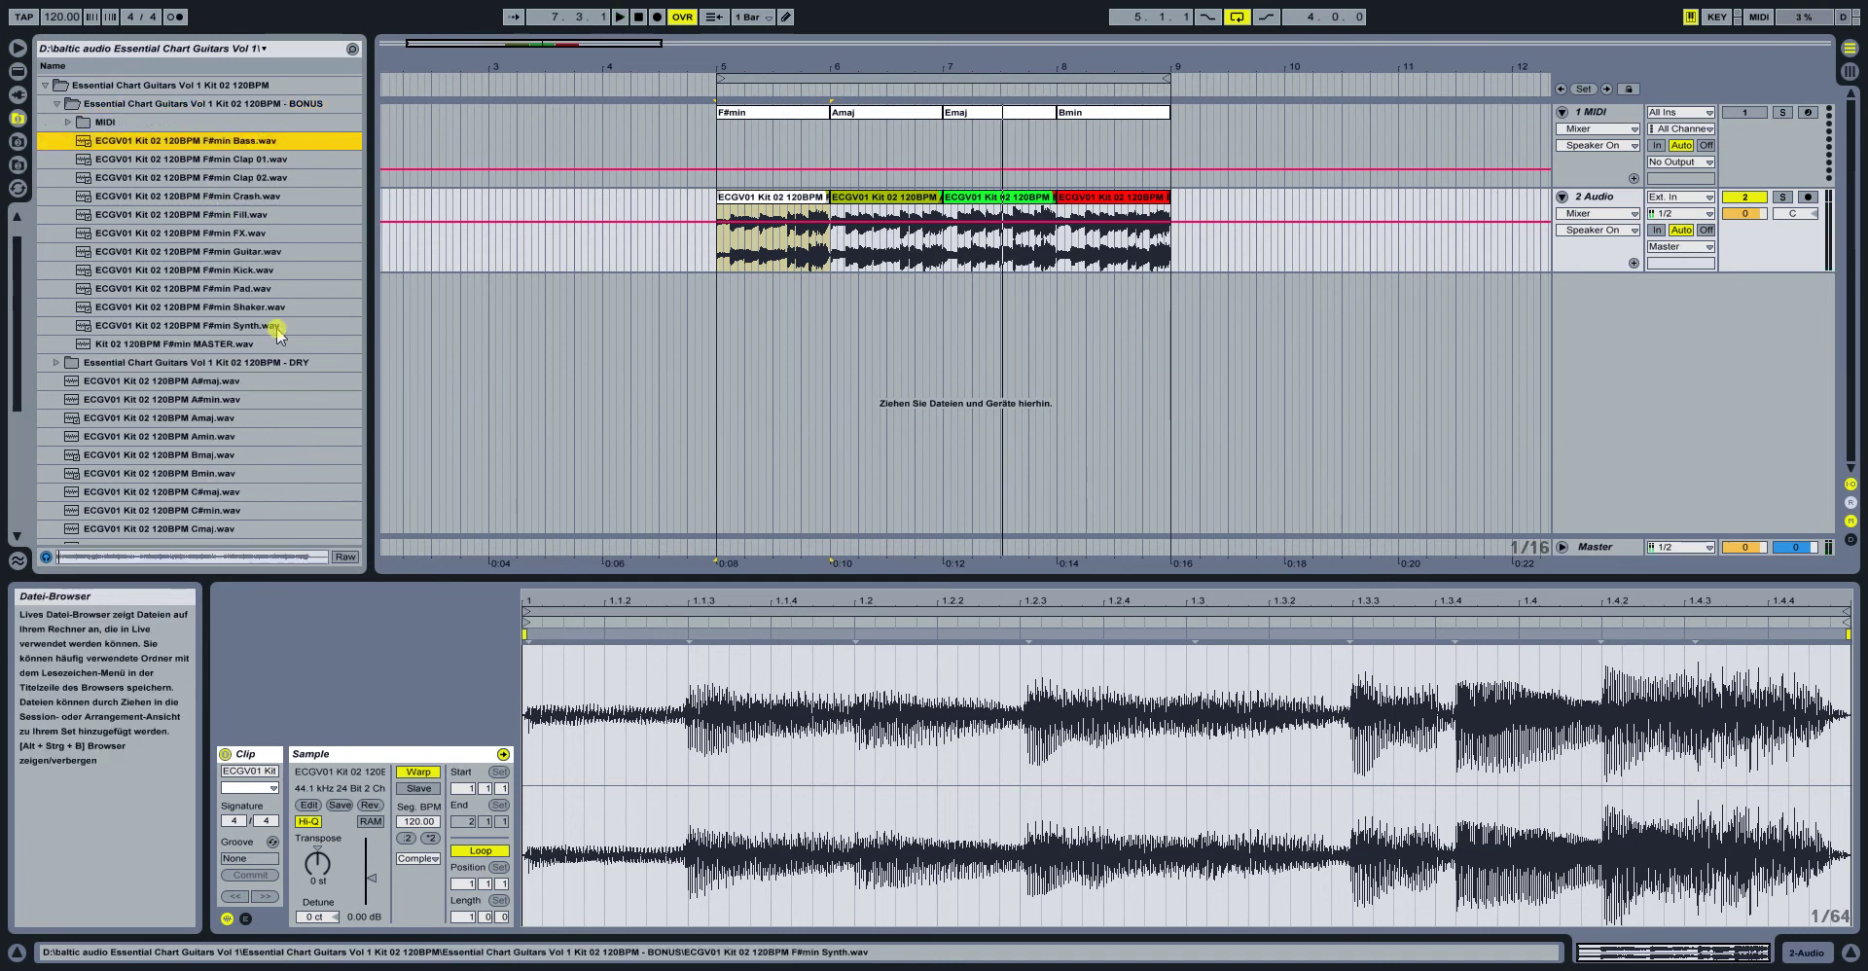
pyautogui.keyDown('shift'); pyautogui.click(268, 327); pyautogui.keyUp('shift')
pyautogui.moveTo(218, 146); pyautogui.dragTo(717, 290)
# Deactivate 2 Audio, unfold tracks 3 to 13 and play the bonus stems with the whole arrangement in view
pyautogui.click(1742, 204)
pyautogui.click(1600, 290)
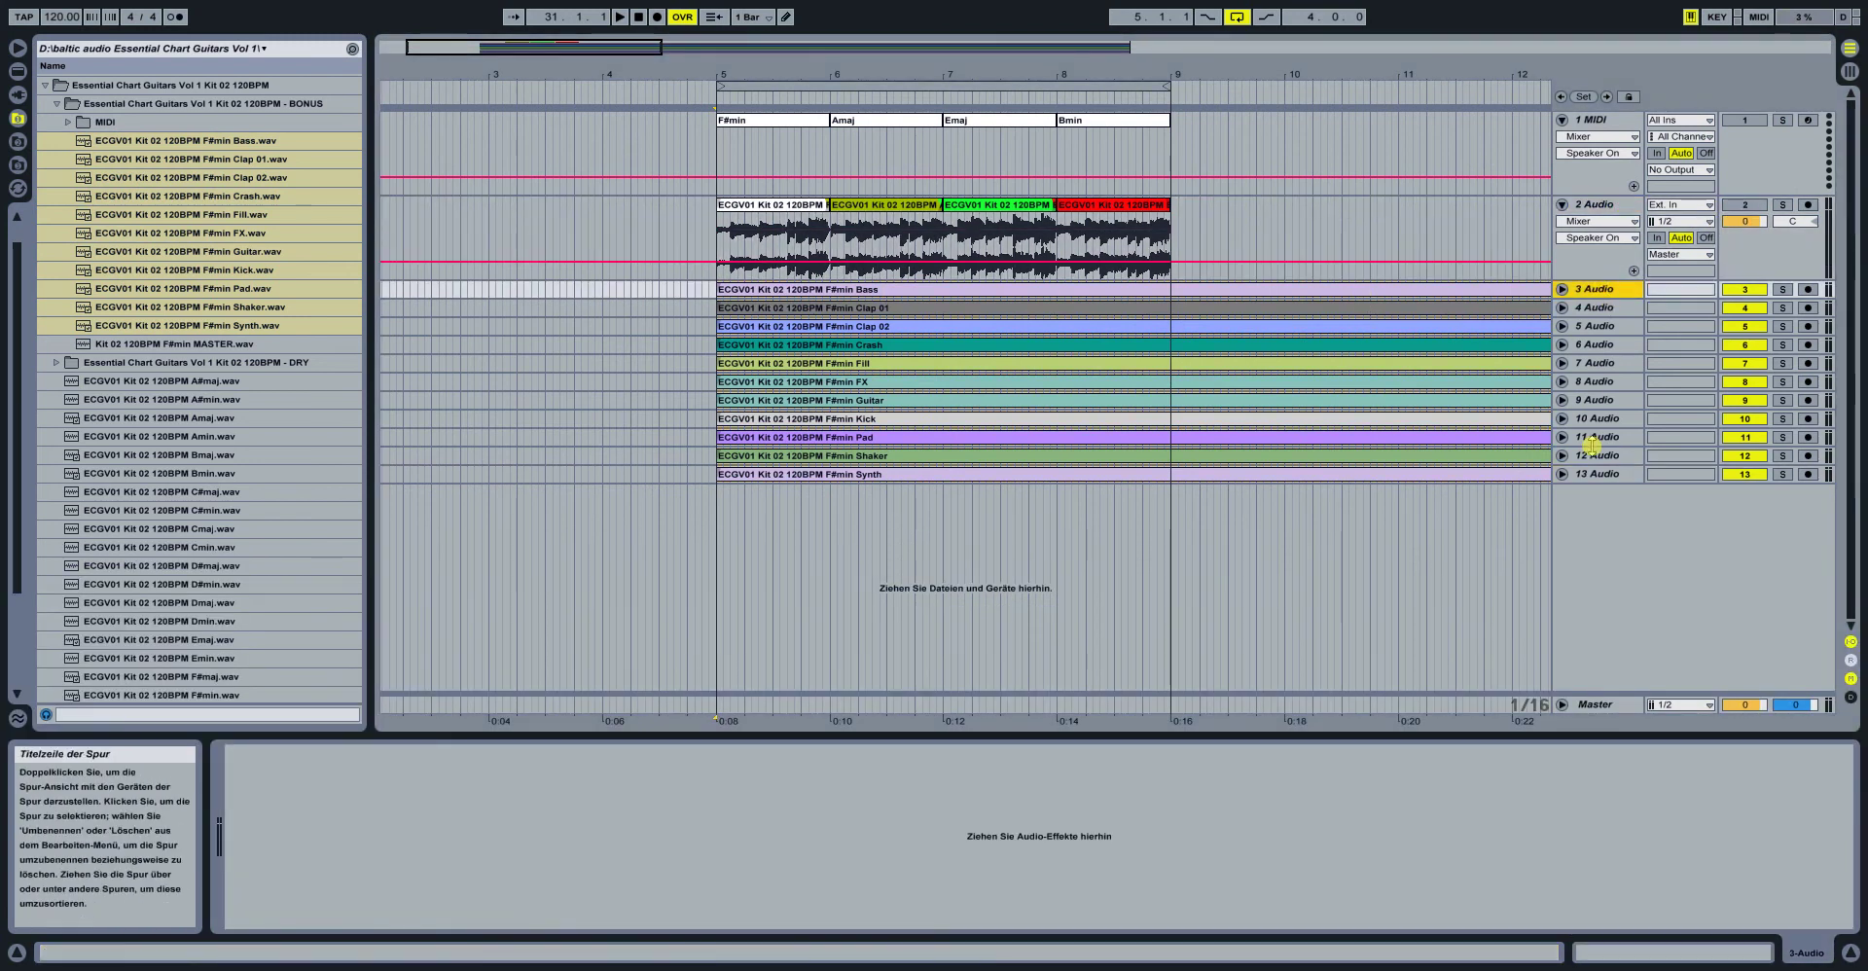
pyautogui.keyDown('shift'); pyautogui.click(1580, 471); pyautogui.keyUp('shift')
pyautogui.click(1561, 474)
pyautogui.moveTo(593, 74); pyautogui.dragTo(593, 19)
pyautogui.press('space')
pyautogui.scroll(5, 1171, 387)
pyautogui.scroll(1, 1067, 337)
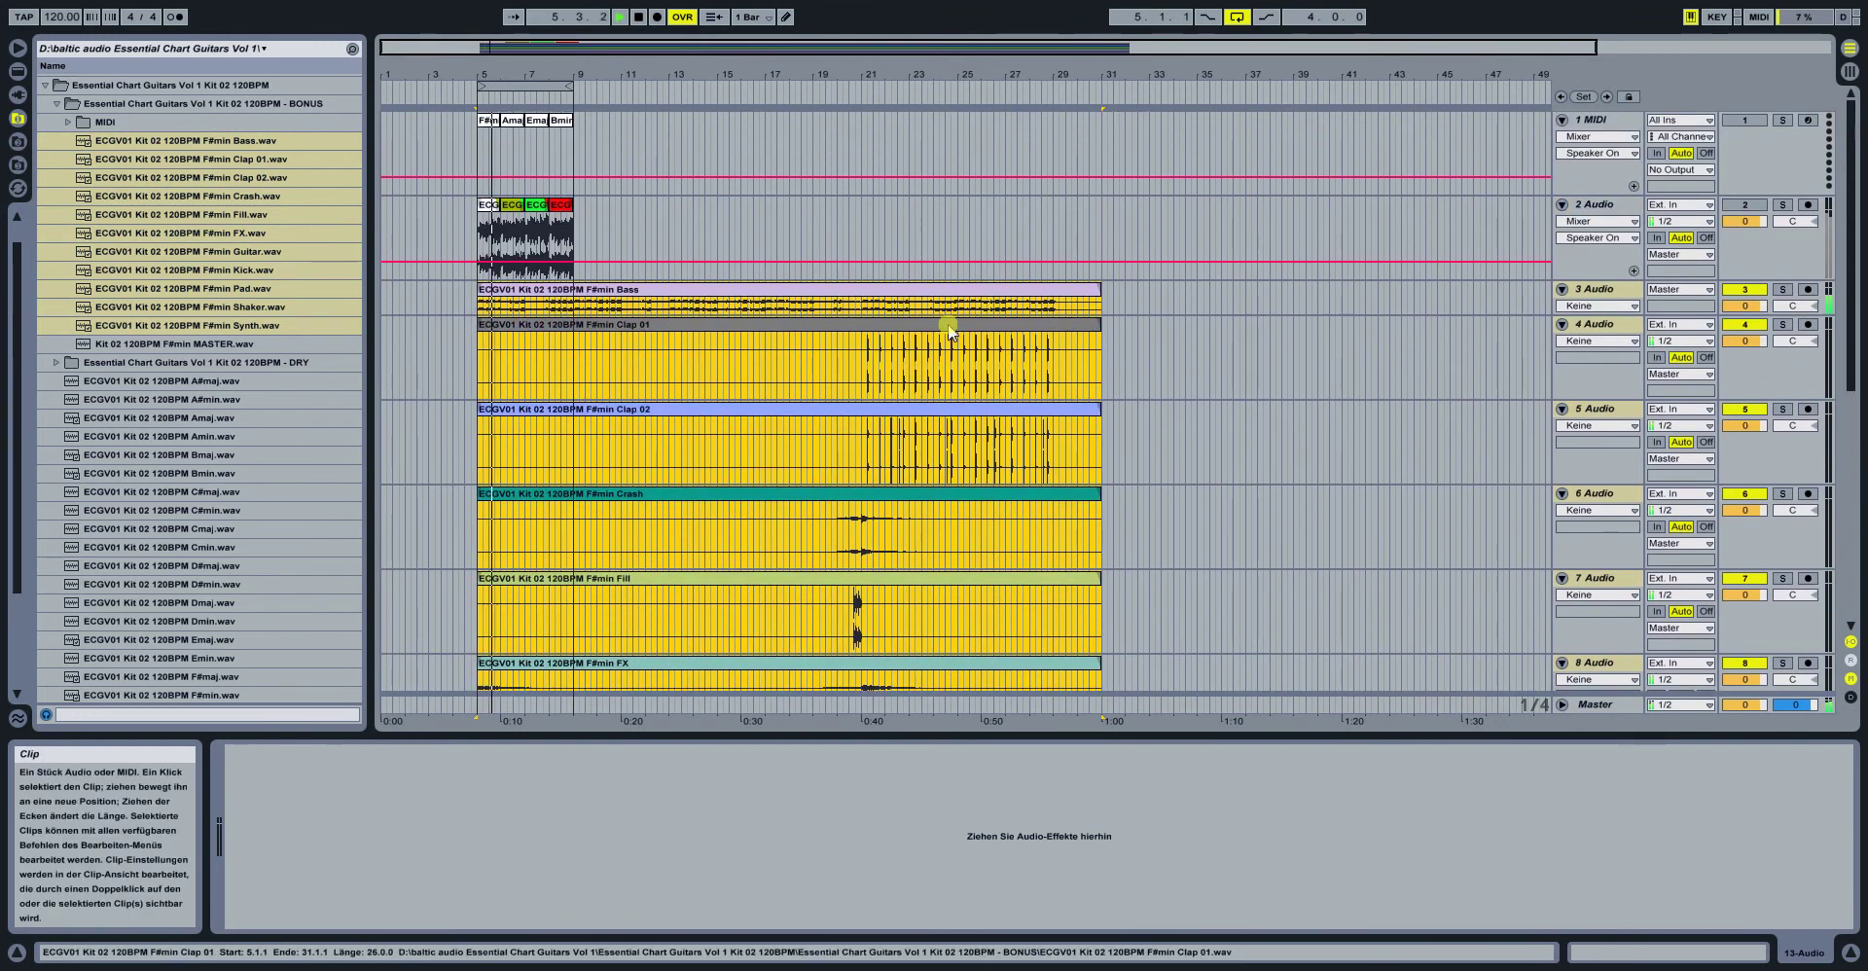
# Audition the Bass stem on 3 Audio in solo and turn off looping
pyautogui.click(1770, 292)
pyautogui.click(1780, 290)
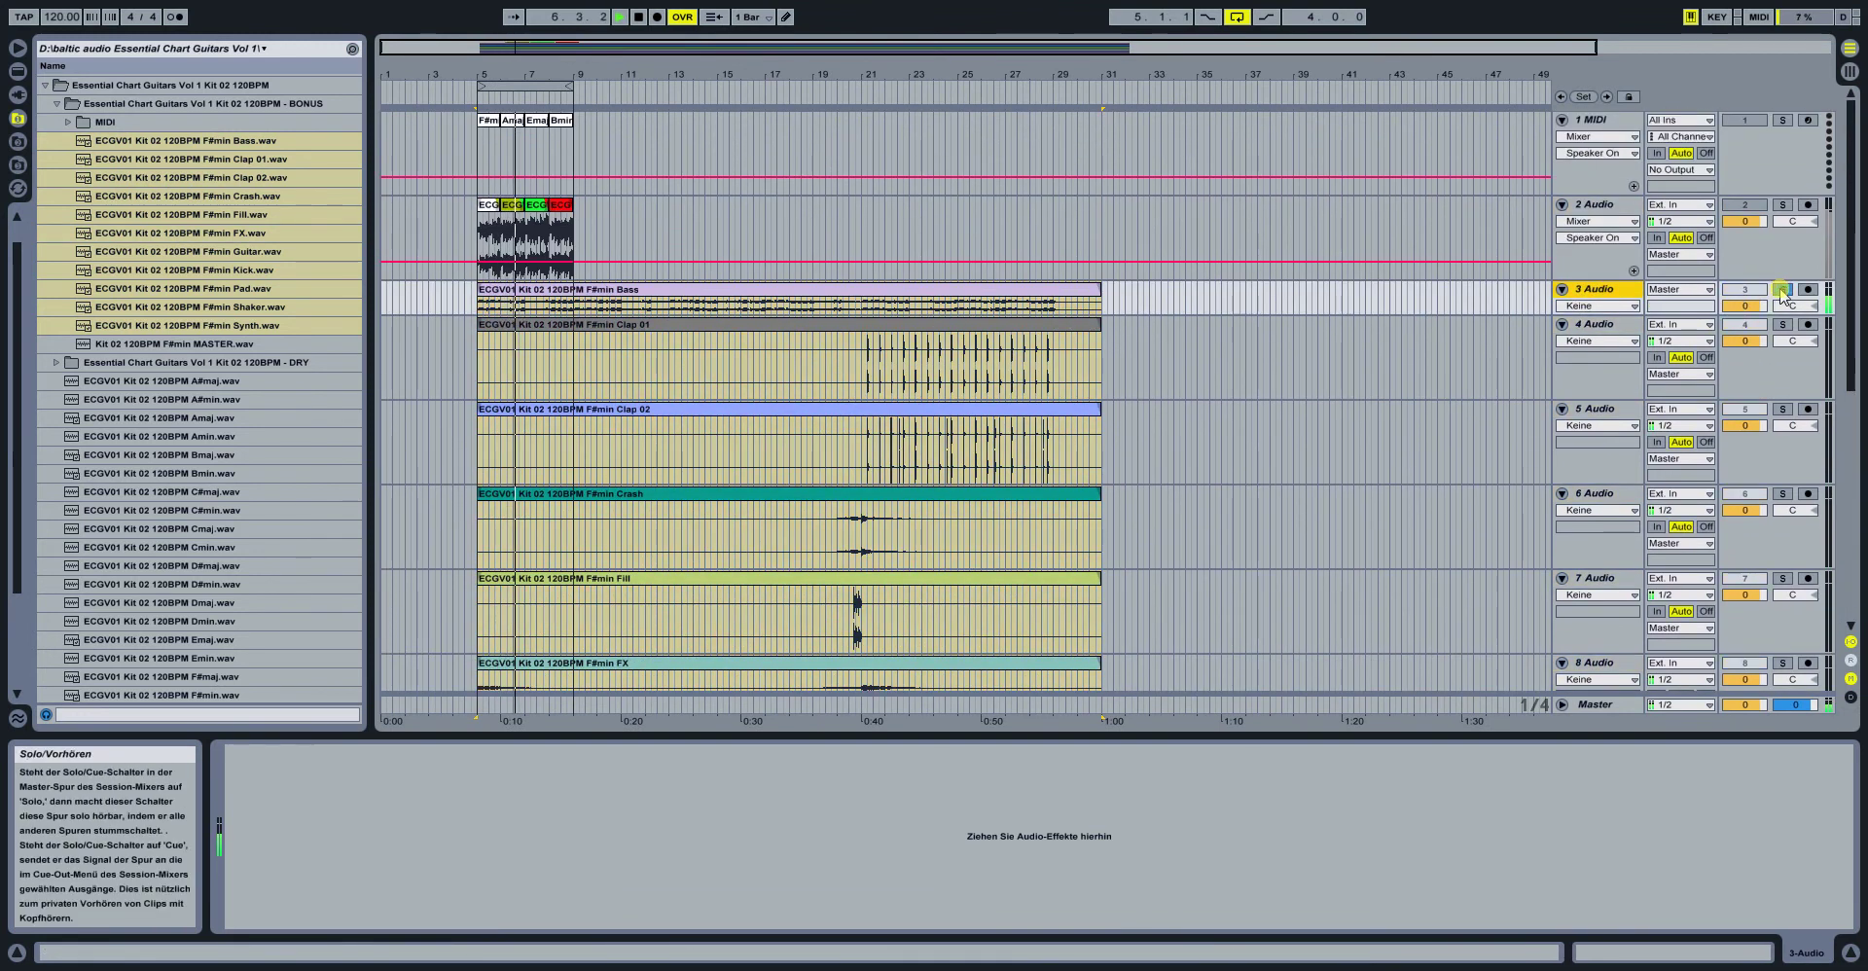
pyautogui.scroll(-2, 1449, 418)
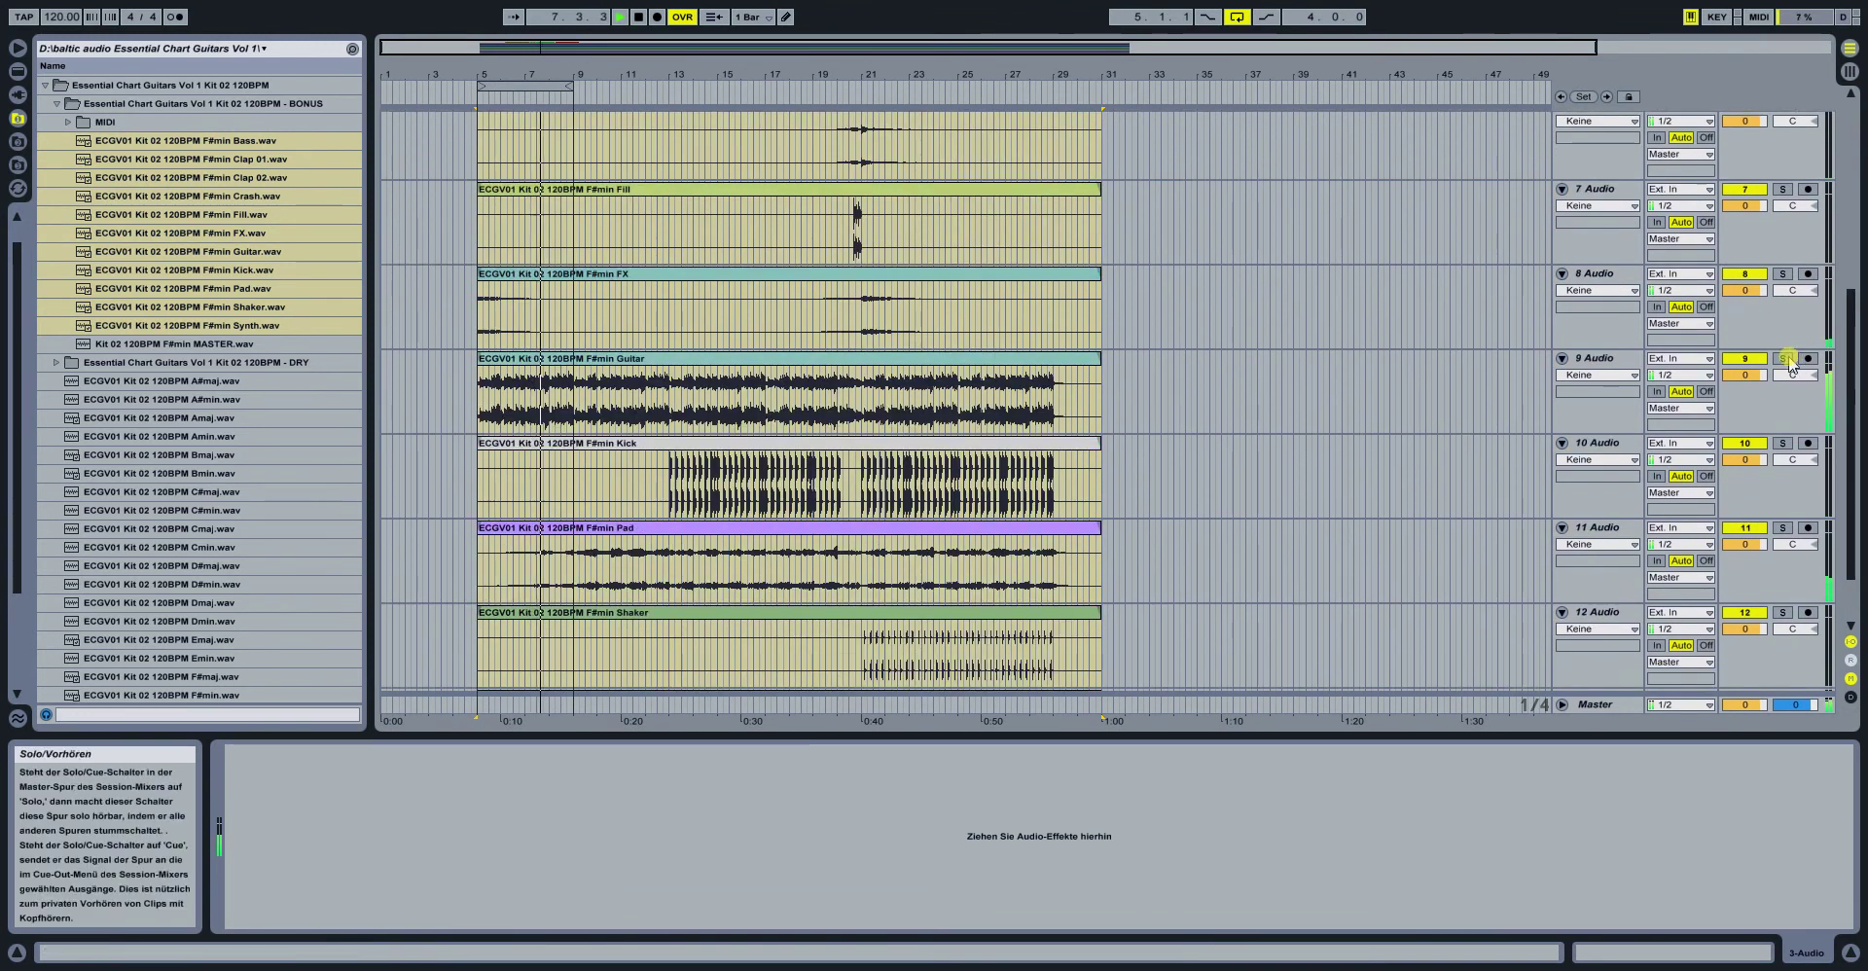
pyautogui.click(1235, 16)
# Audition the Pad stem on 11 Audio and the Guitar stem on 9 Audio in solo
pyautogui.scroll(-2, 1084, 487)
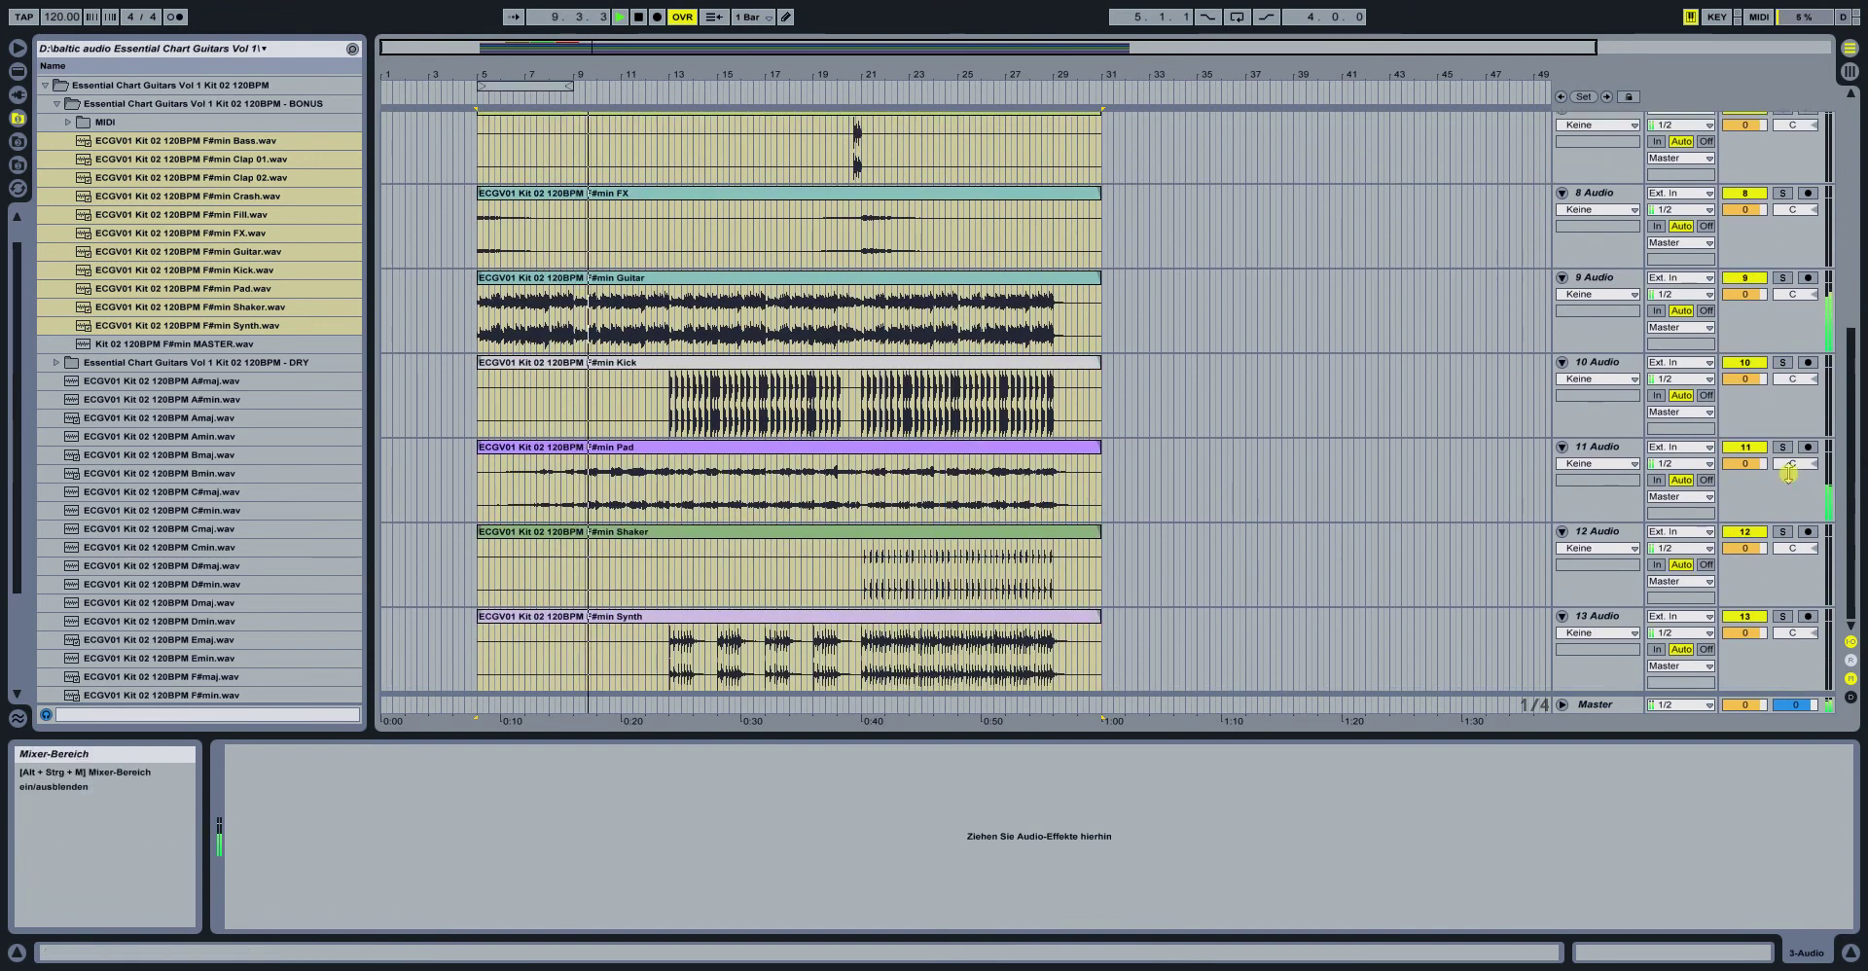
pyautogui.click(1782, 448)
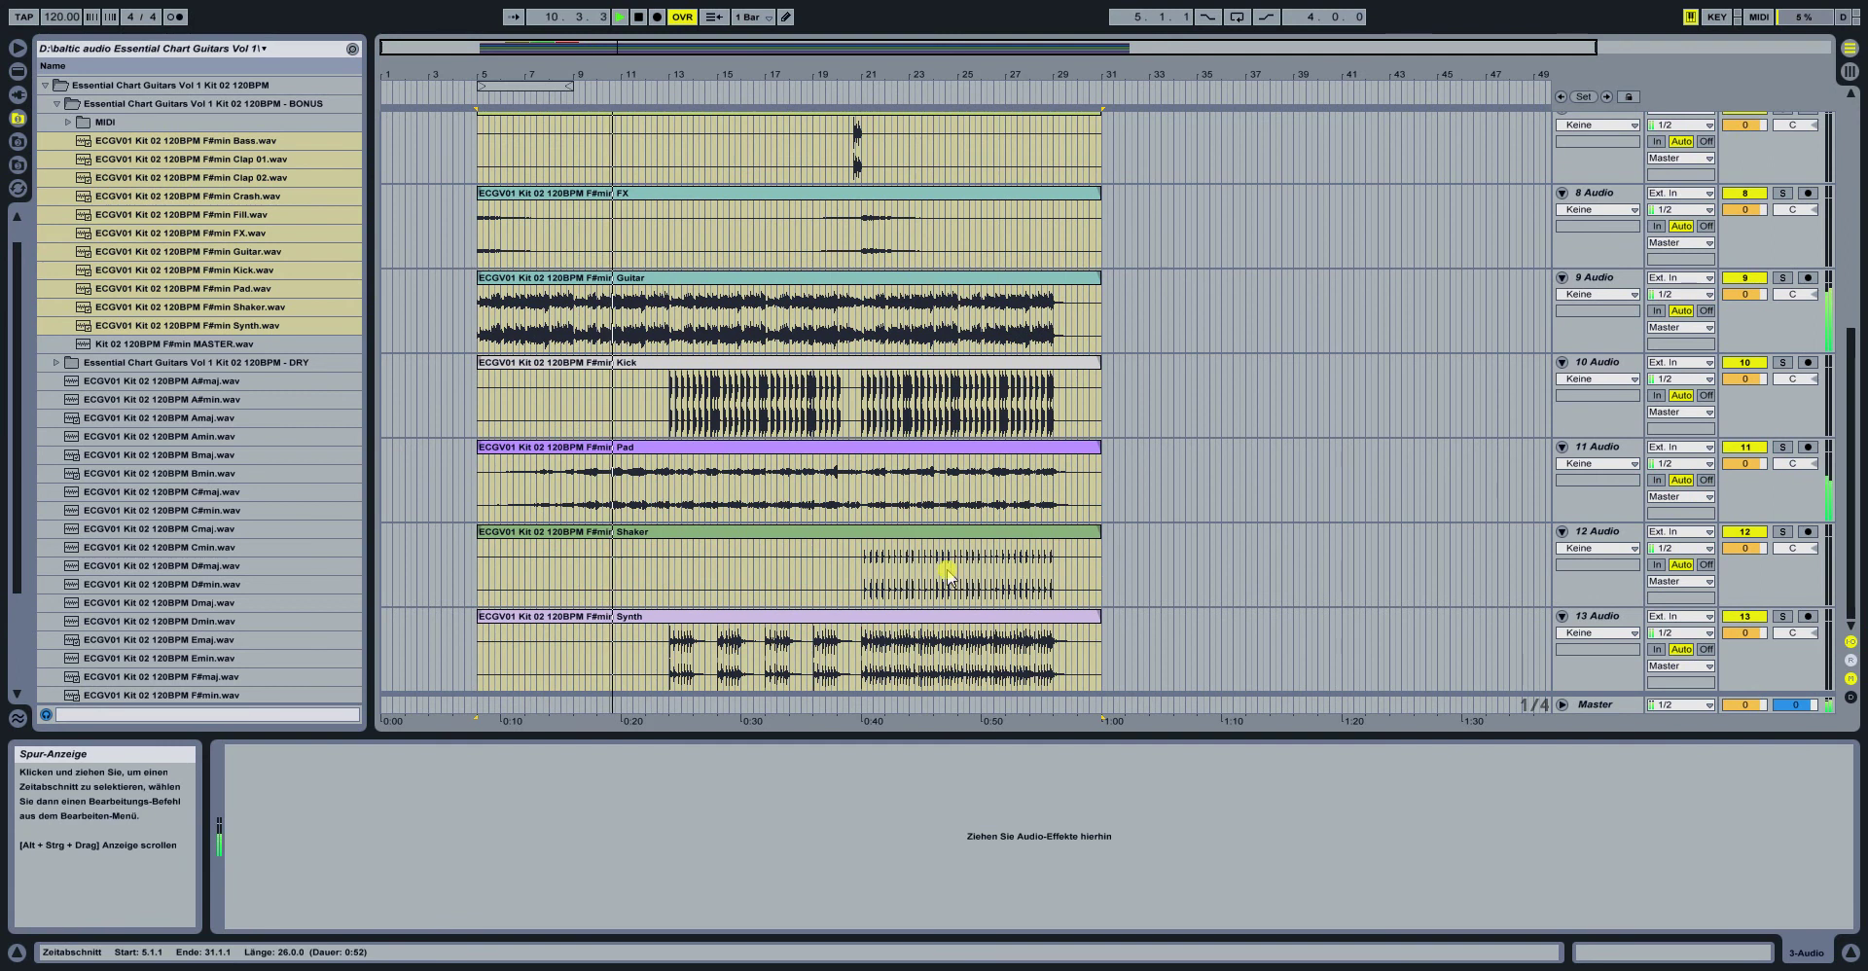
pyautogui.scroll(1, 846, 493)
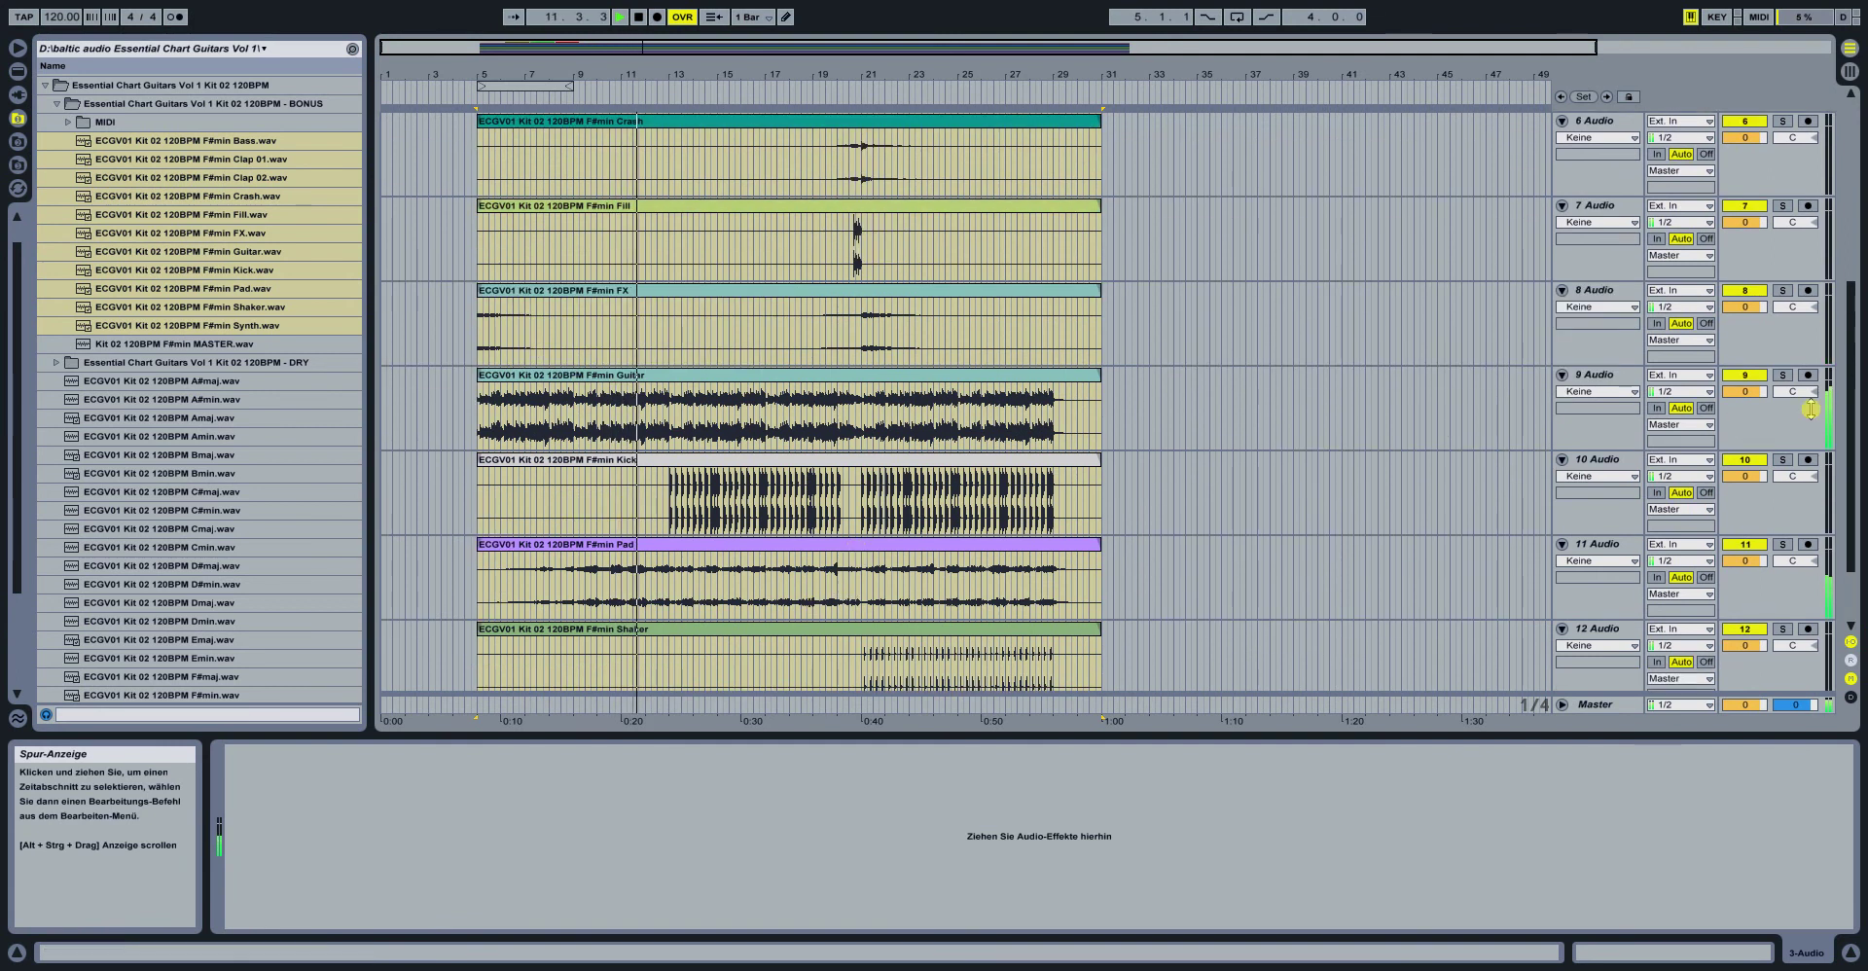
pyautogui.click(1782, 375)
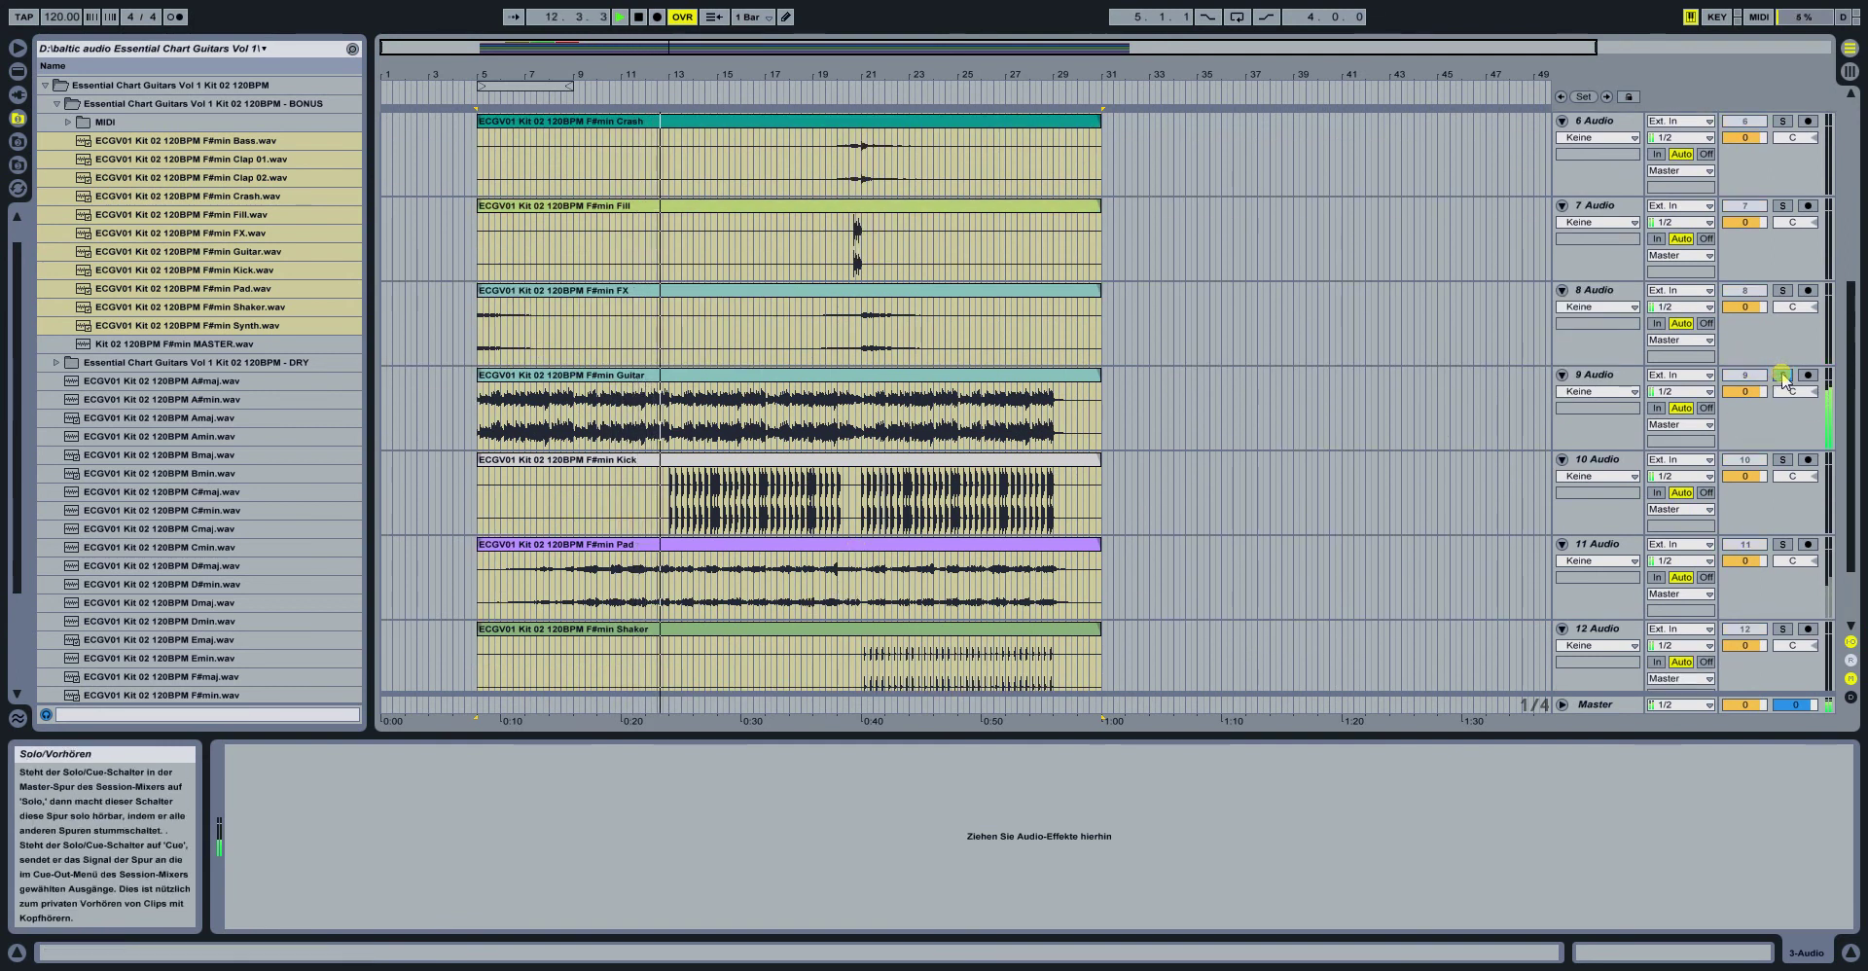
pyautogui.click(1782, 376)
# Audition the Synth stem on 13 Audio and one more stem in solo against the full mix
pyautogui.scroll(-1, 638, 436)
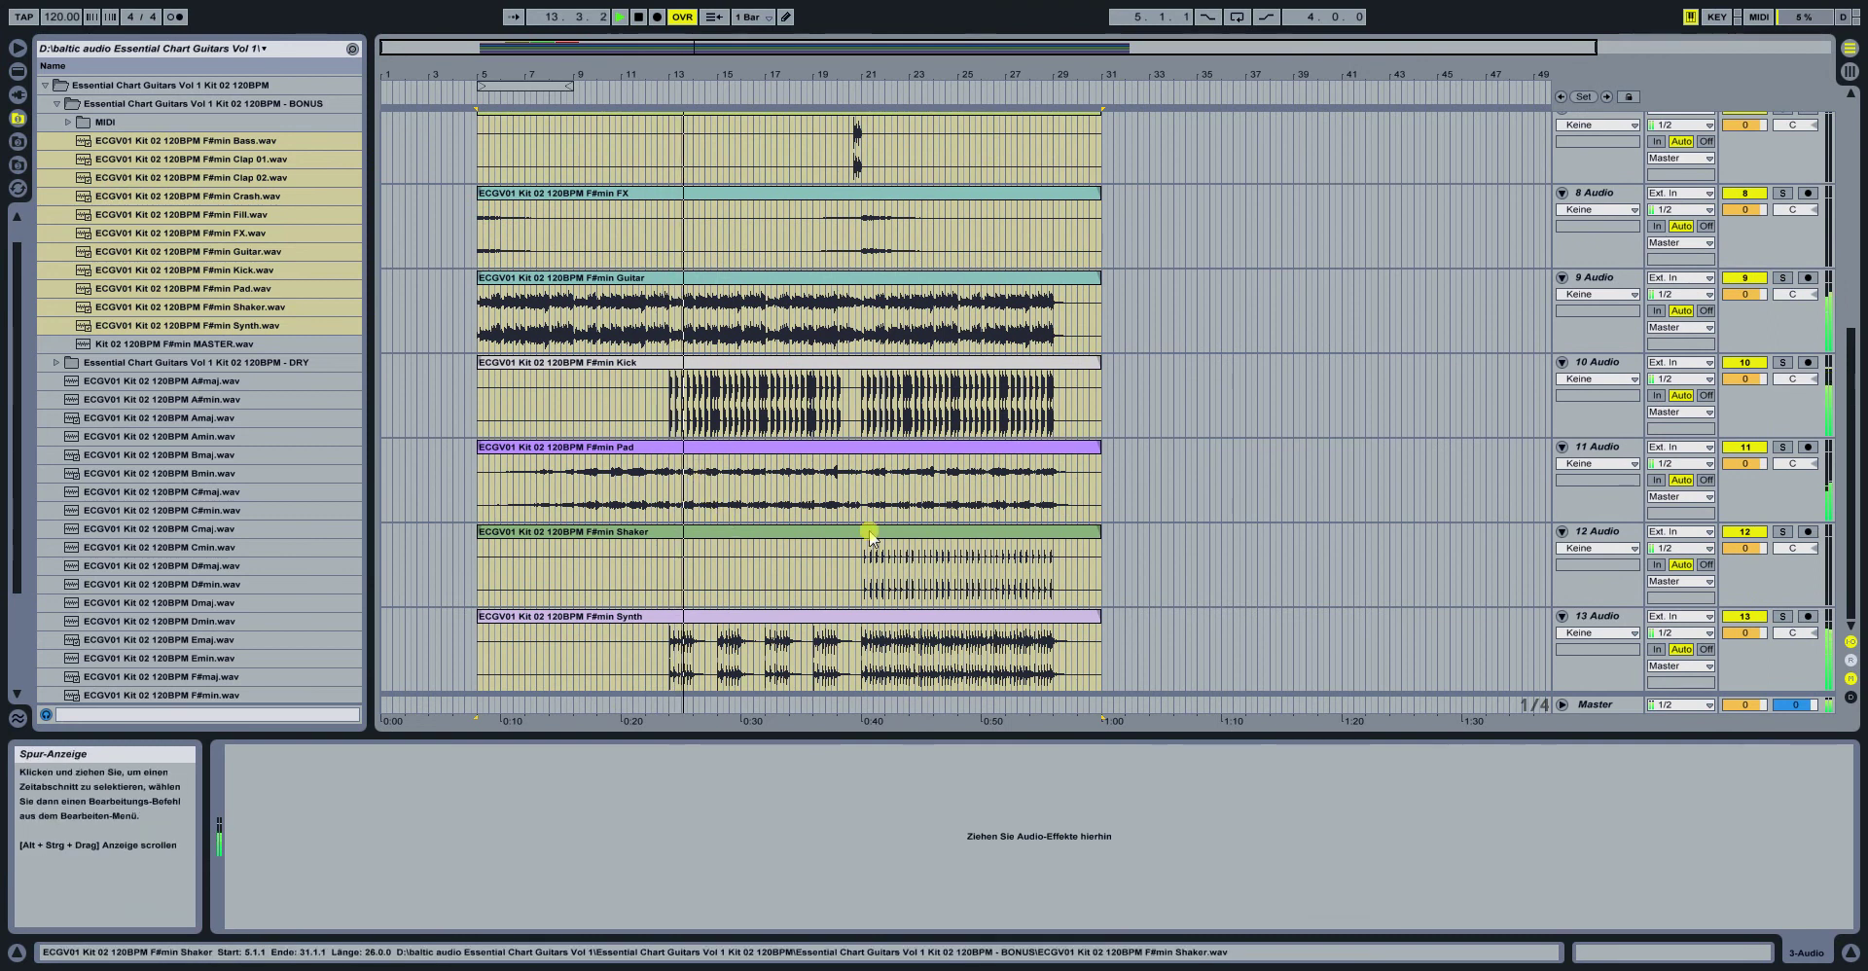
pyautogui.click(1786, 617)
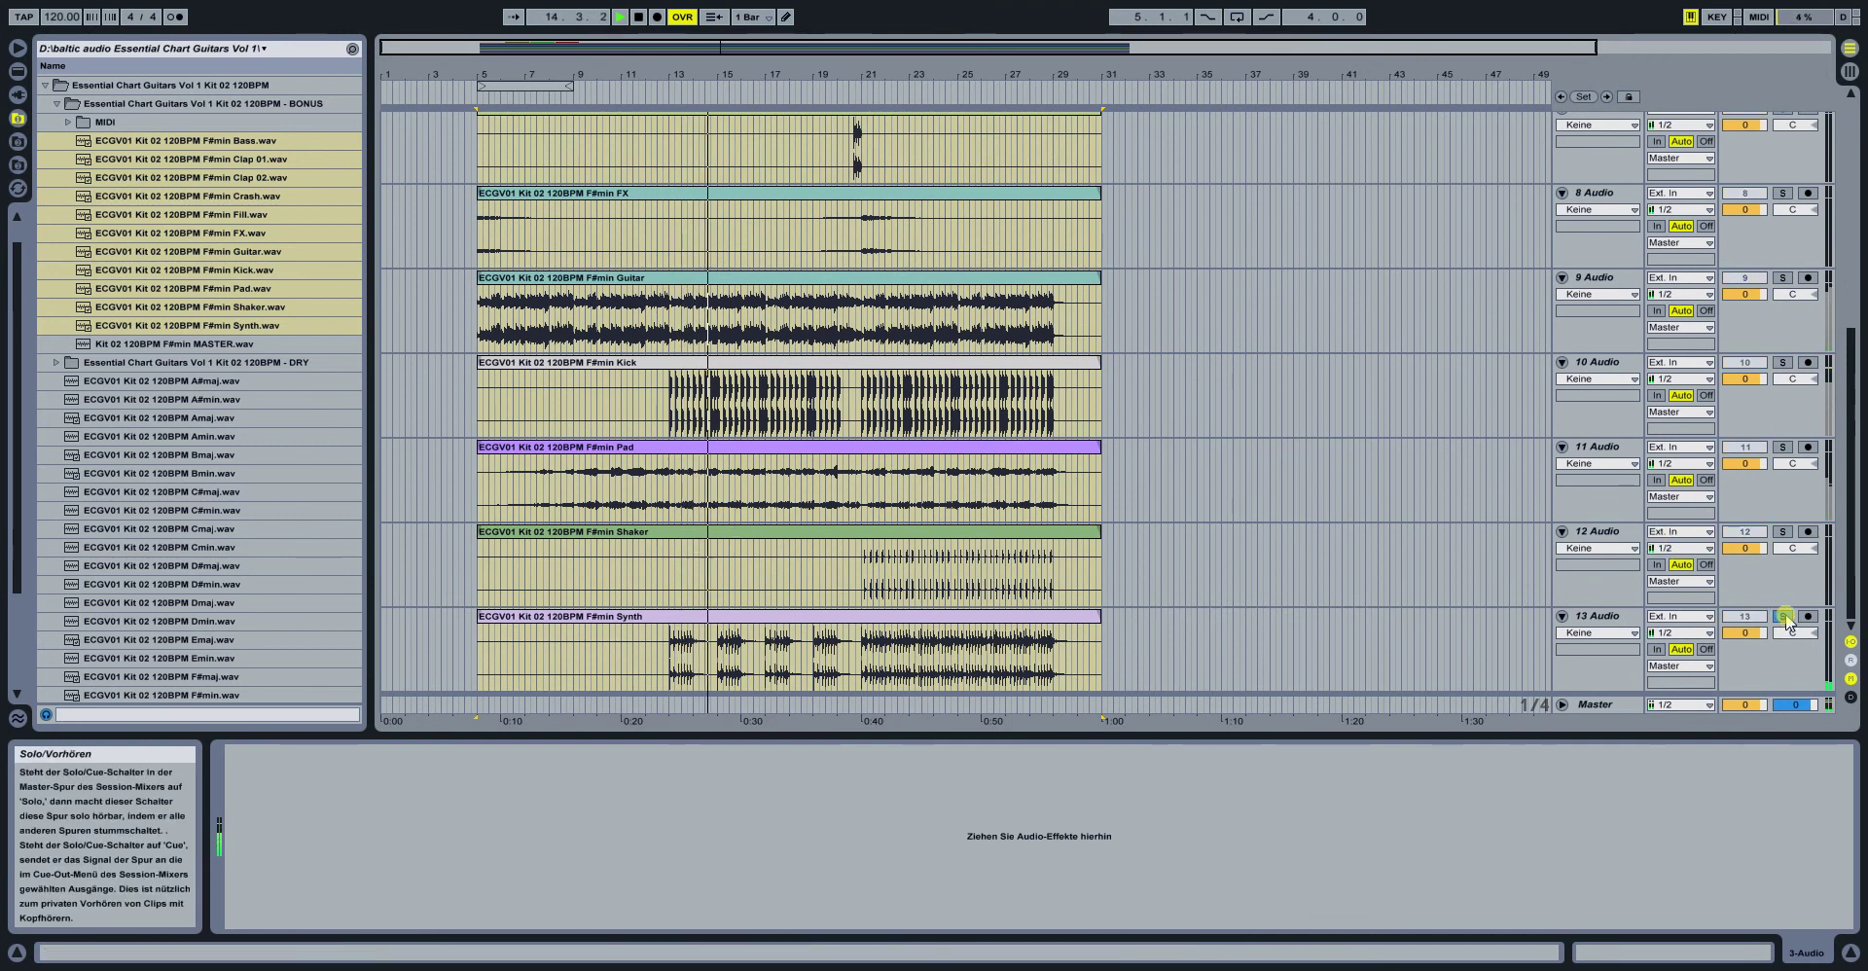
pyautogui.click(1786, 616)
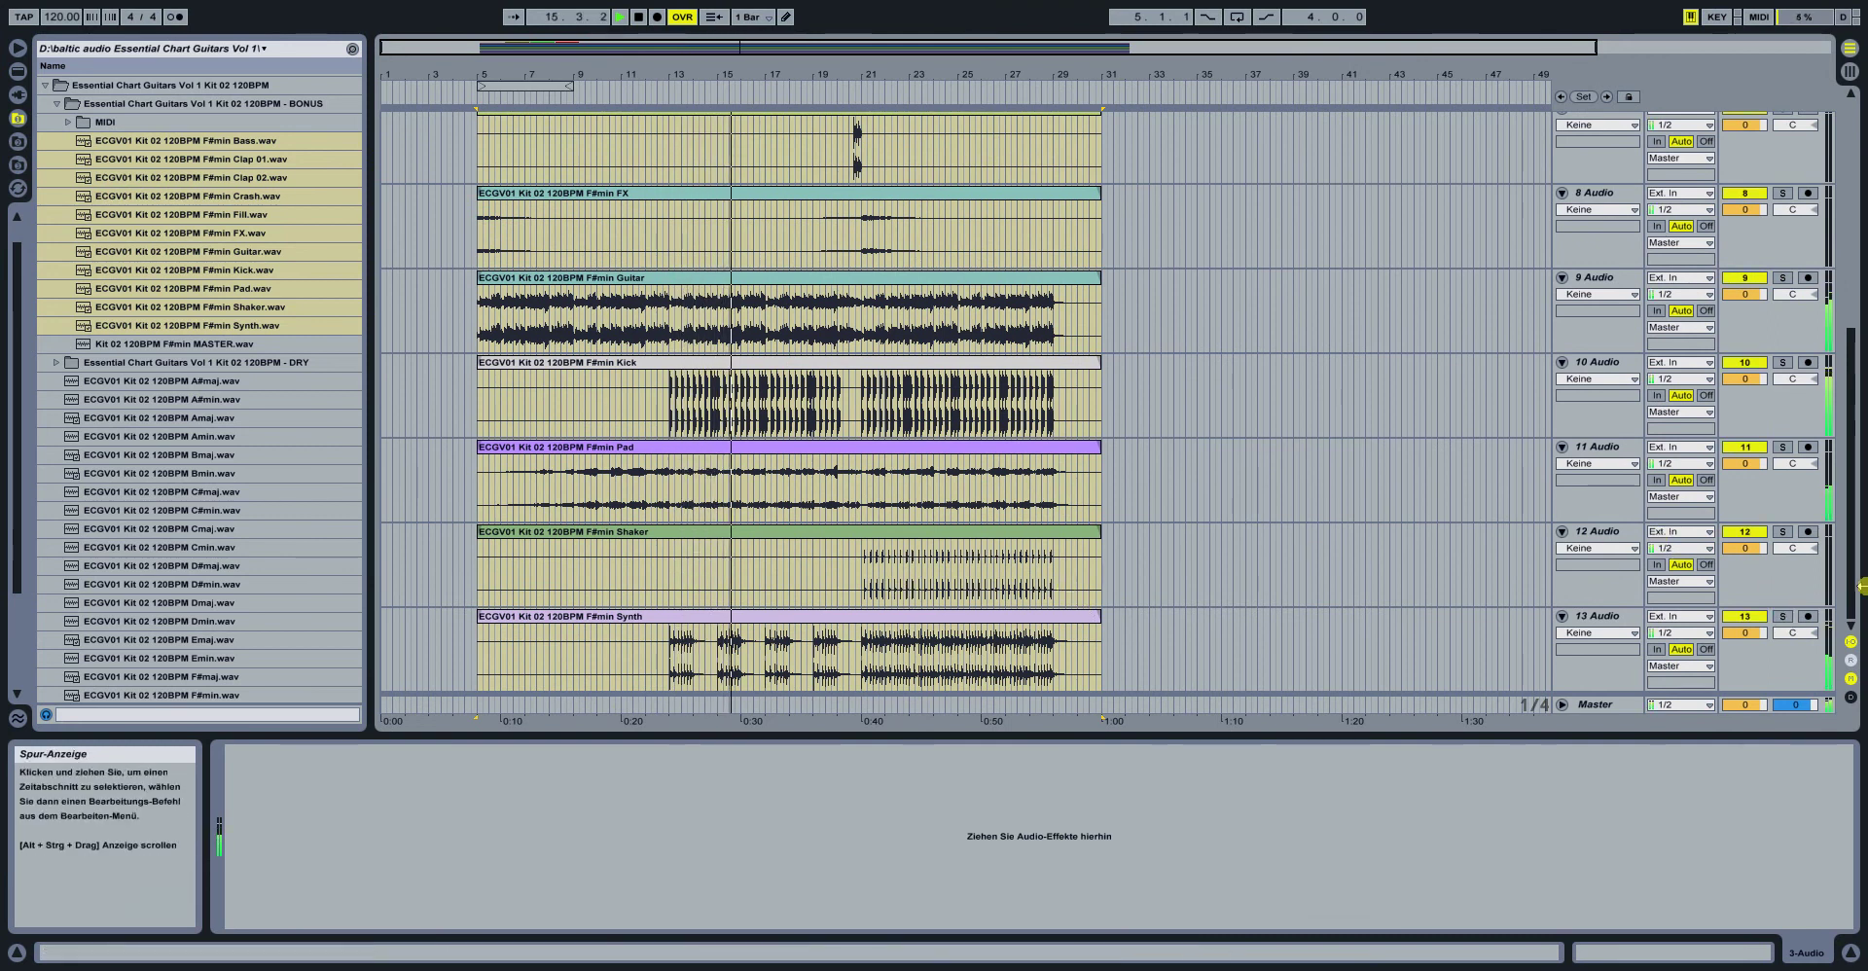
pyautogui.scroll(4, 1111, 603)
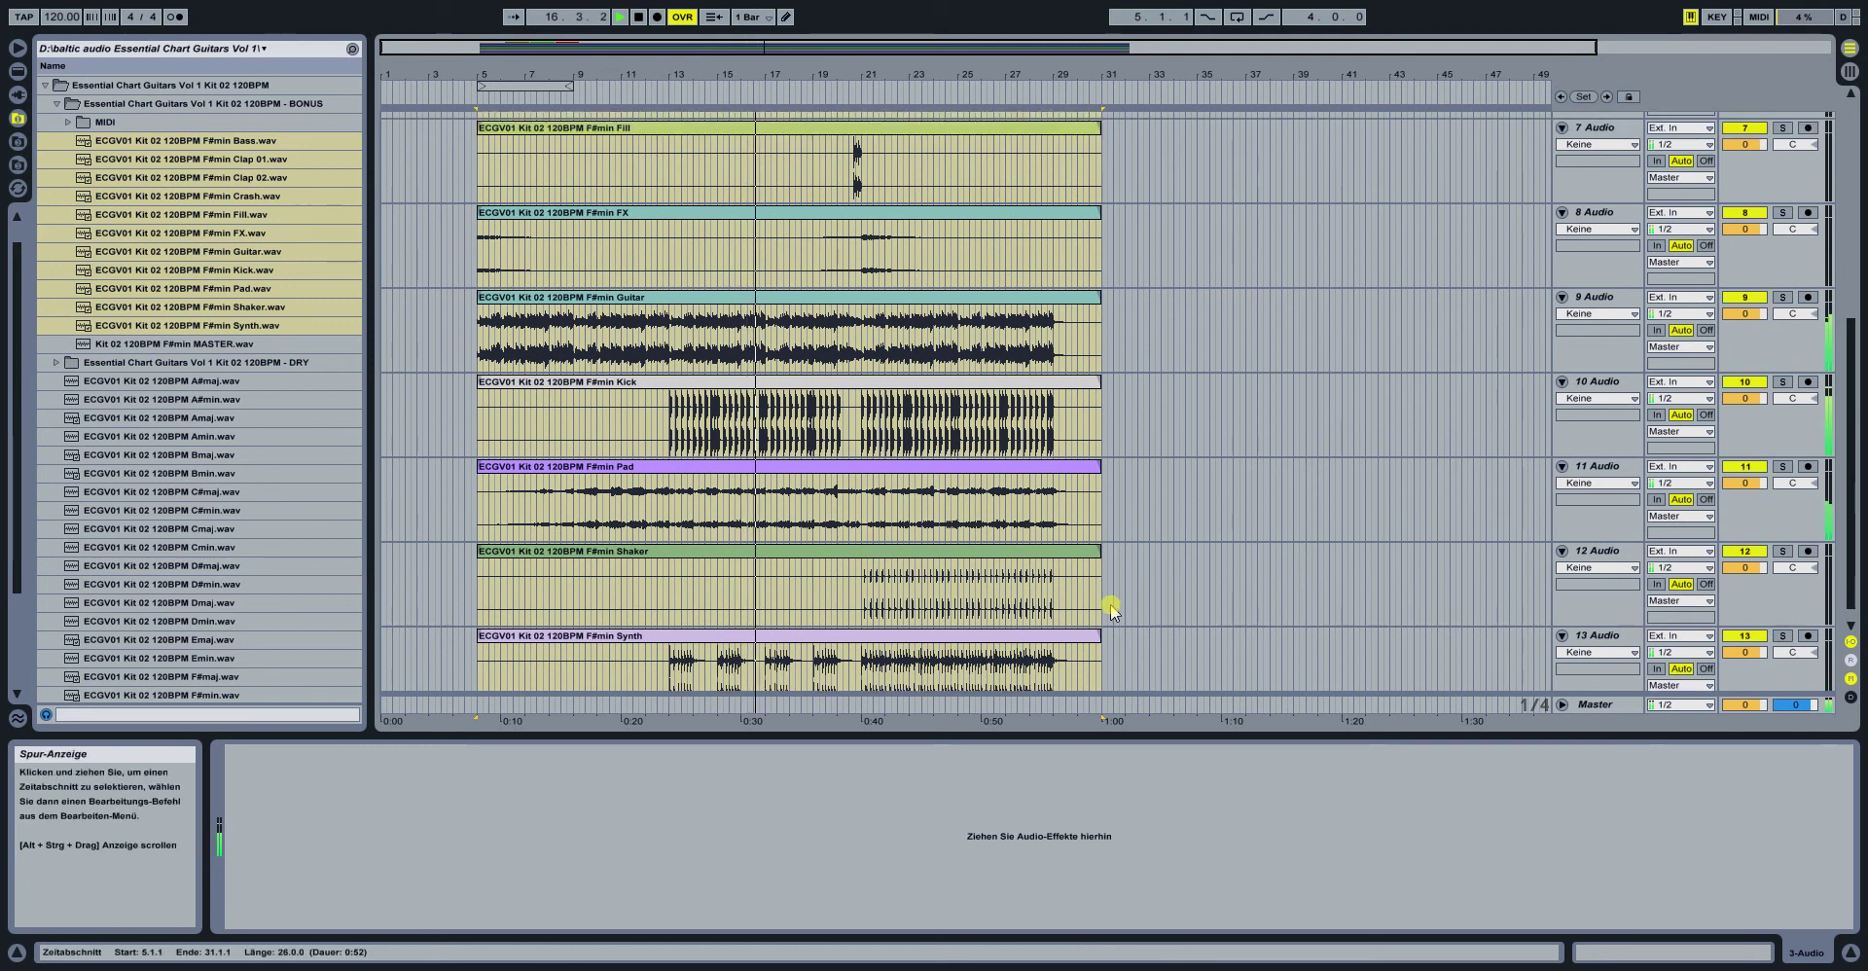
pyautogui.scroll(-2, 1115, 613)
pyautogui.click(1780, 564)
pyautogui.click(1778, 564)
# Audition the Bass stem on 3 Audio in solo again and return to the full mix
pyautogui.scroll(5, 1261, 451)
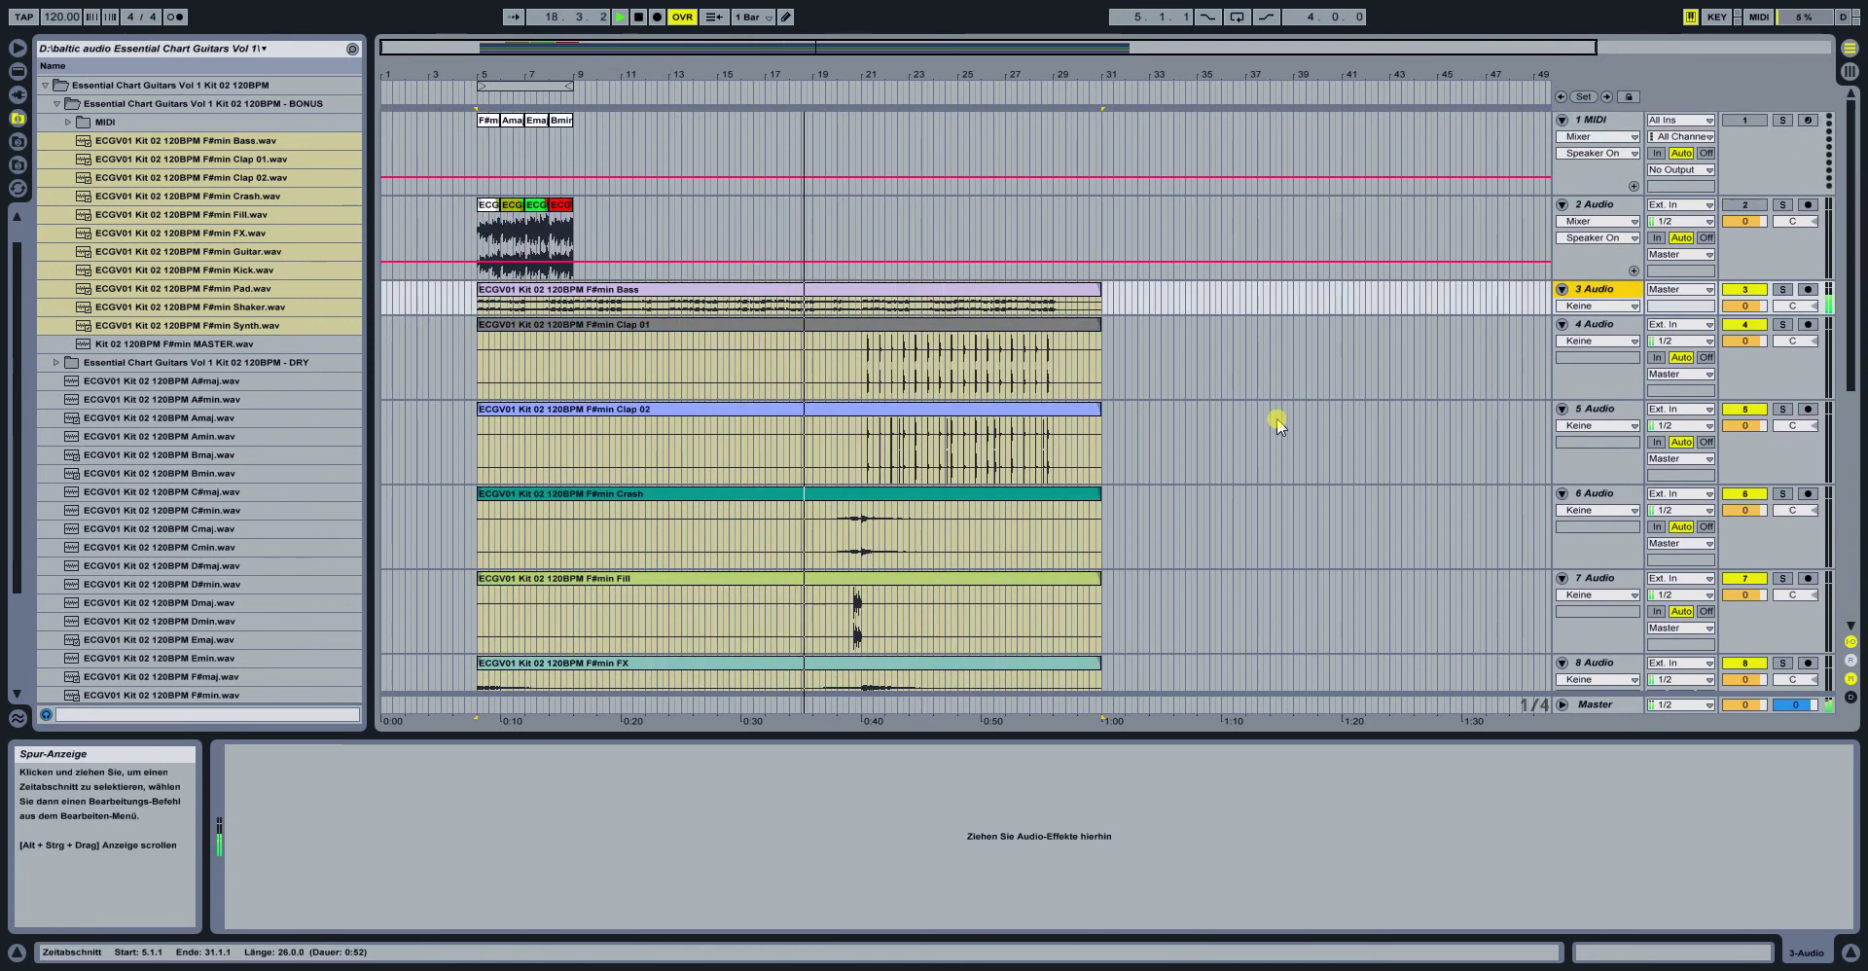
pyautogui.click(1782, 289)
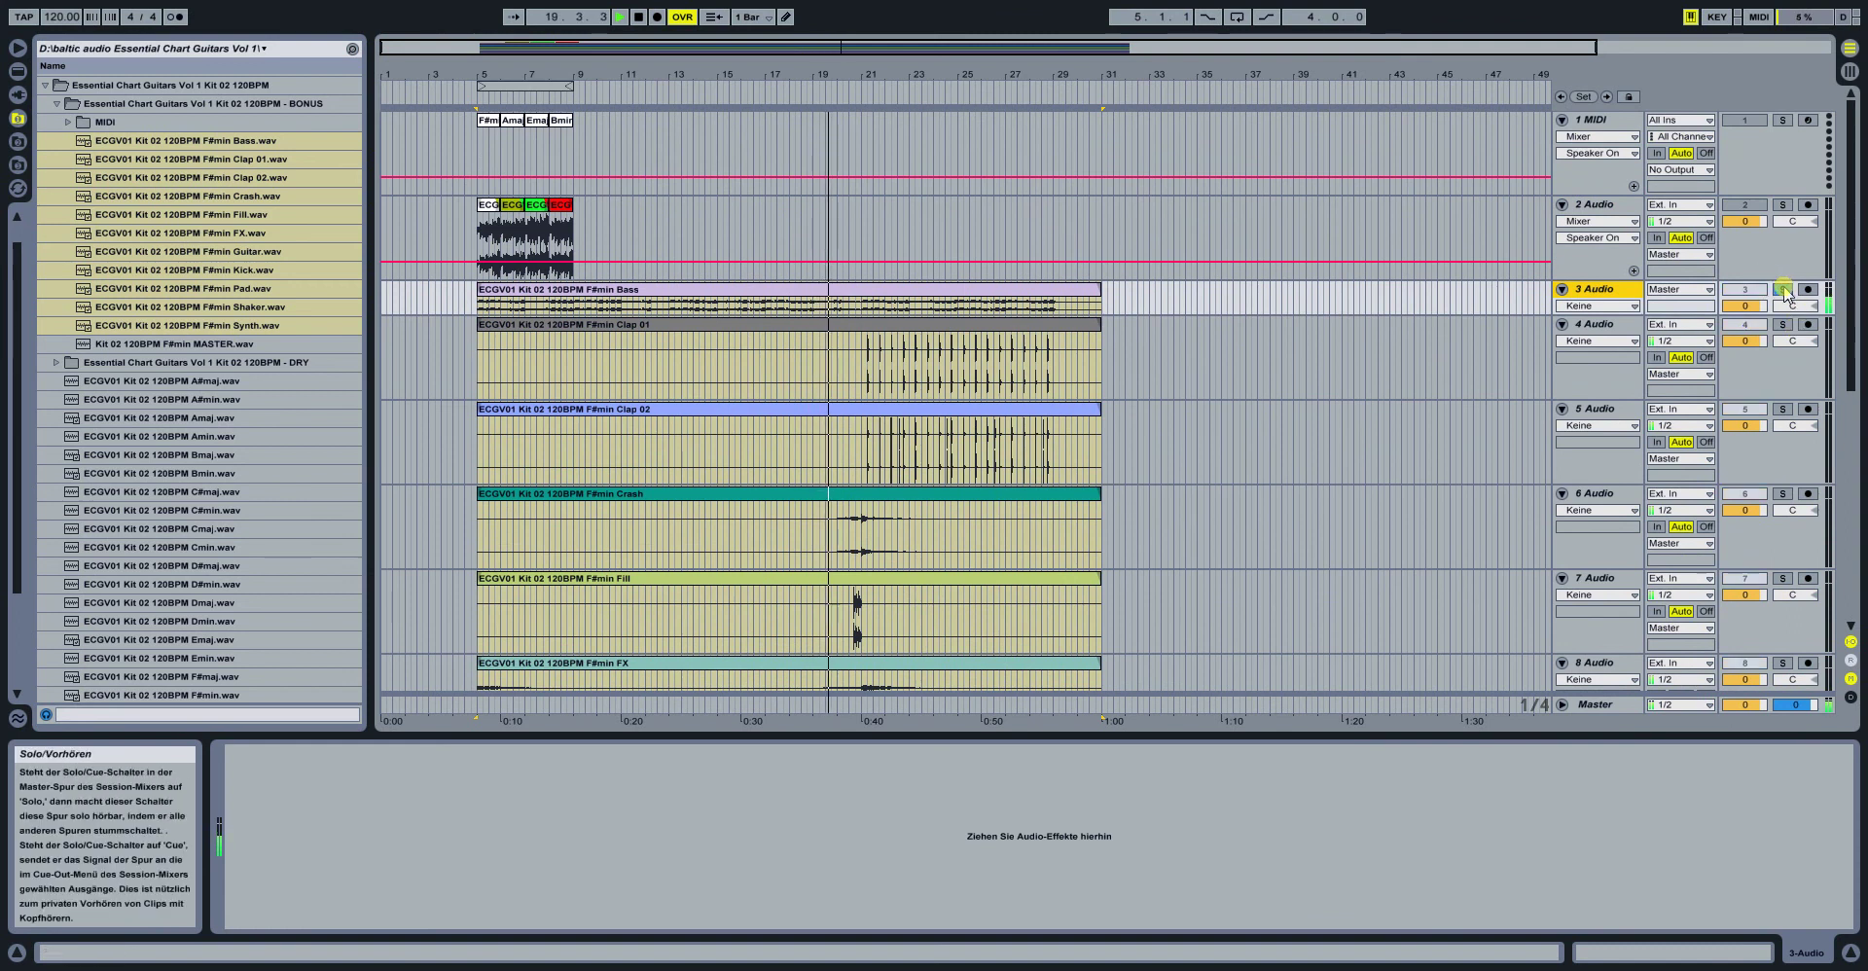
pyautogui.click(1784, 290)
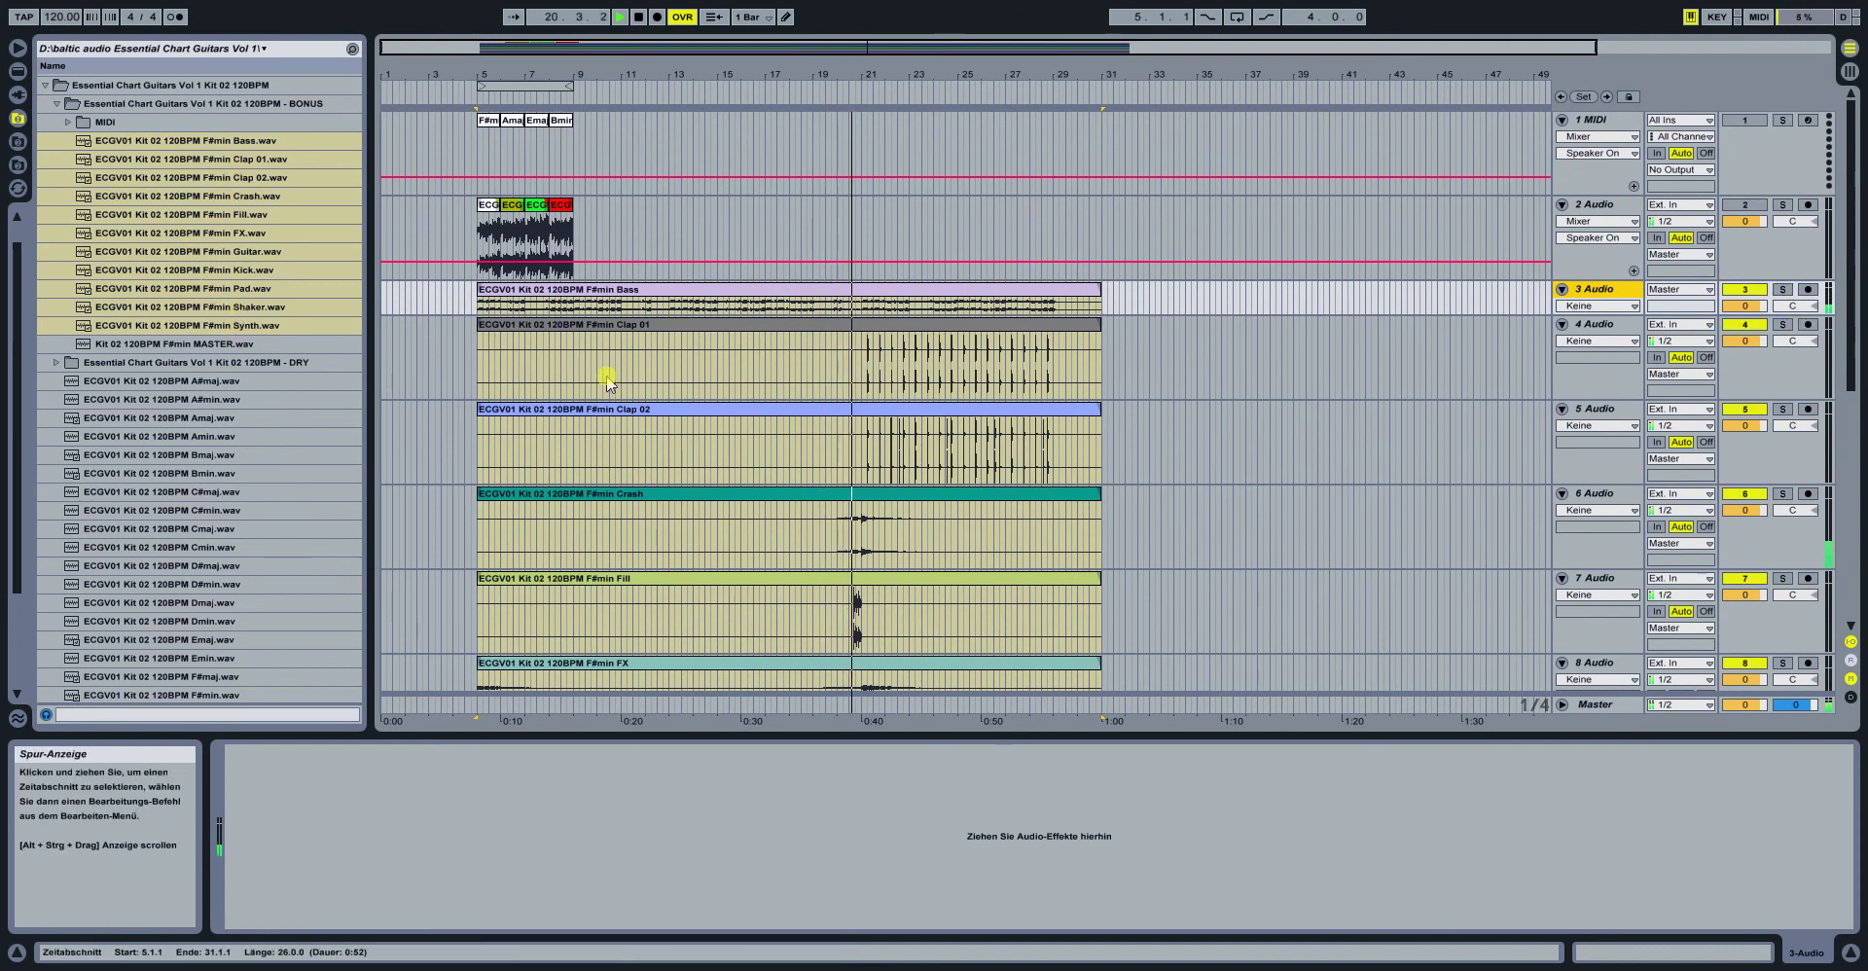
# Follow the full mix through the stem tracks from bar 20 and set the insert marker at bar 21 on Guitar
pyautogui.scroll(-1, 715, 420)
pyautogui.scroll(-1, 909, 429)
pyautogui.scroll(1, 902, 400)
pyautogui.moveTo(888, 44); pyautogui.dragTo(905, 107)
pyautogui.scroll(-4, 564, 399)
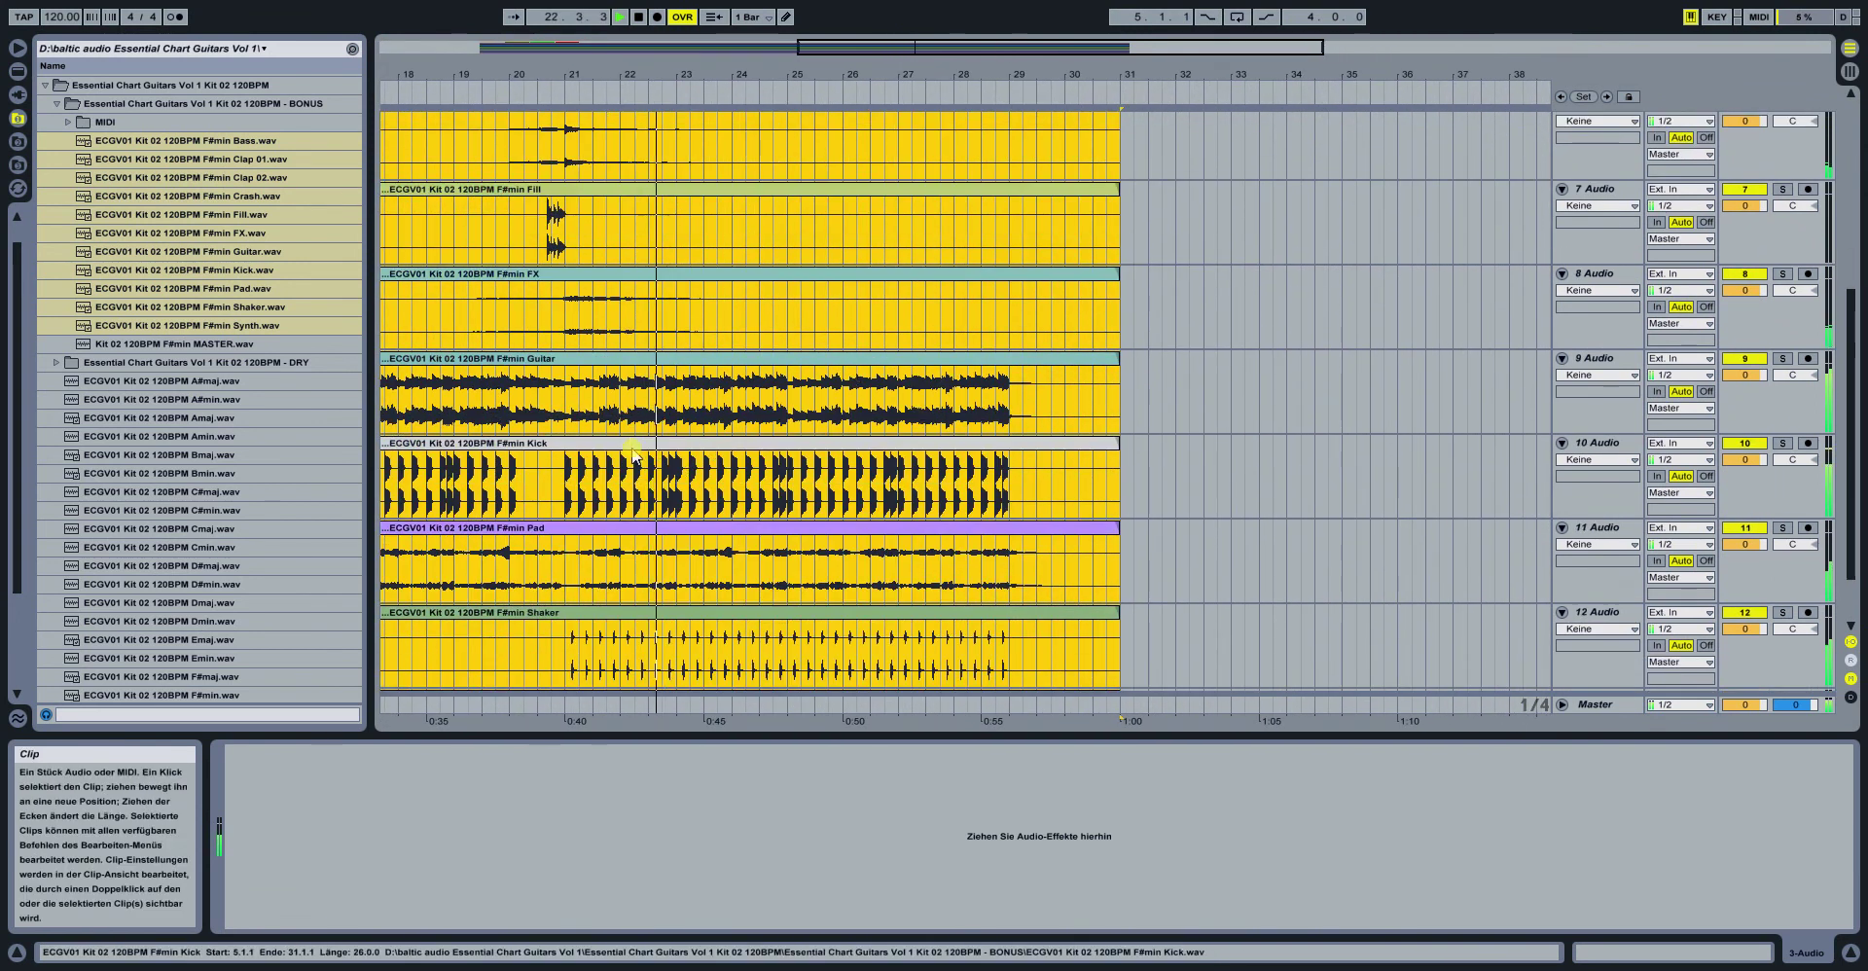
pyautogui.click(564, 399)
# Solo the Guitar stem together with the Synth, Shaker, Pad, both Clap stems and the Bass
pyautogui.click(1782, 358)
pyautogui.scroll(-1, 1780, 453)
pyautogui.keyDown('ctrl'); pyautogui.click(1782, 616); pyautogui.keyUp('ctrl')
pyautogui.scroll(3, 1778, 525)
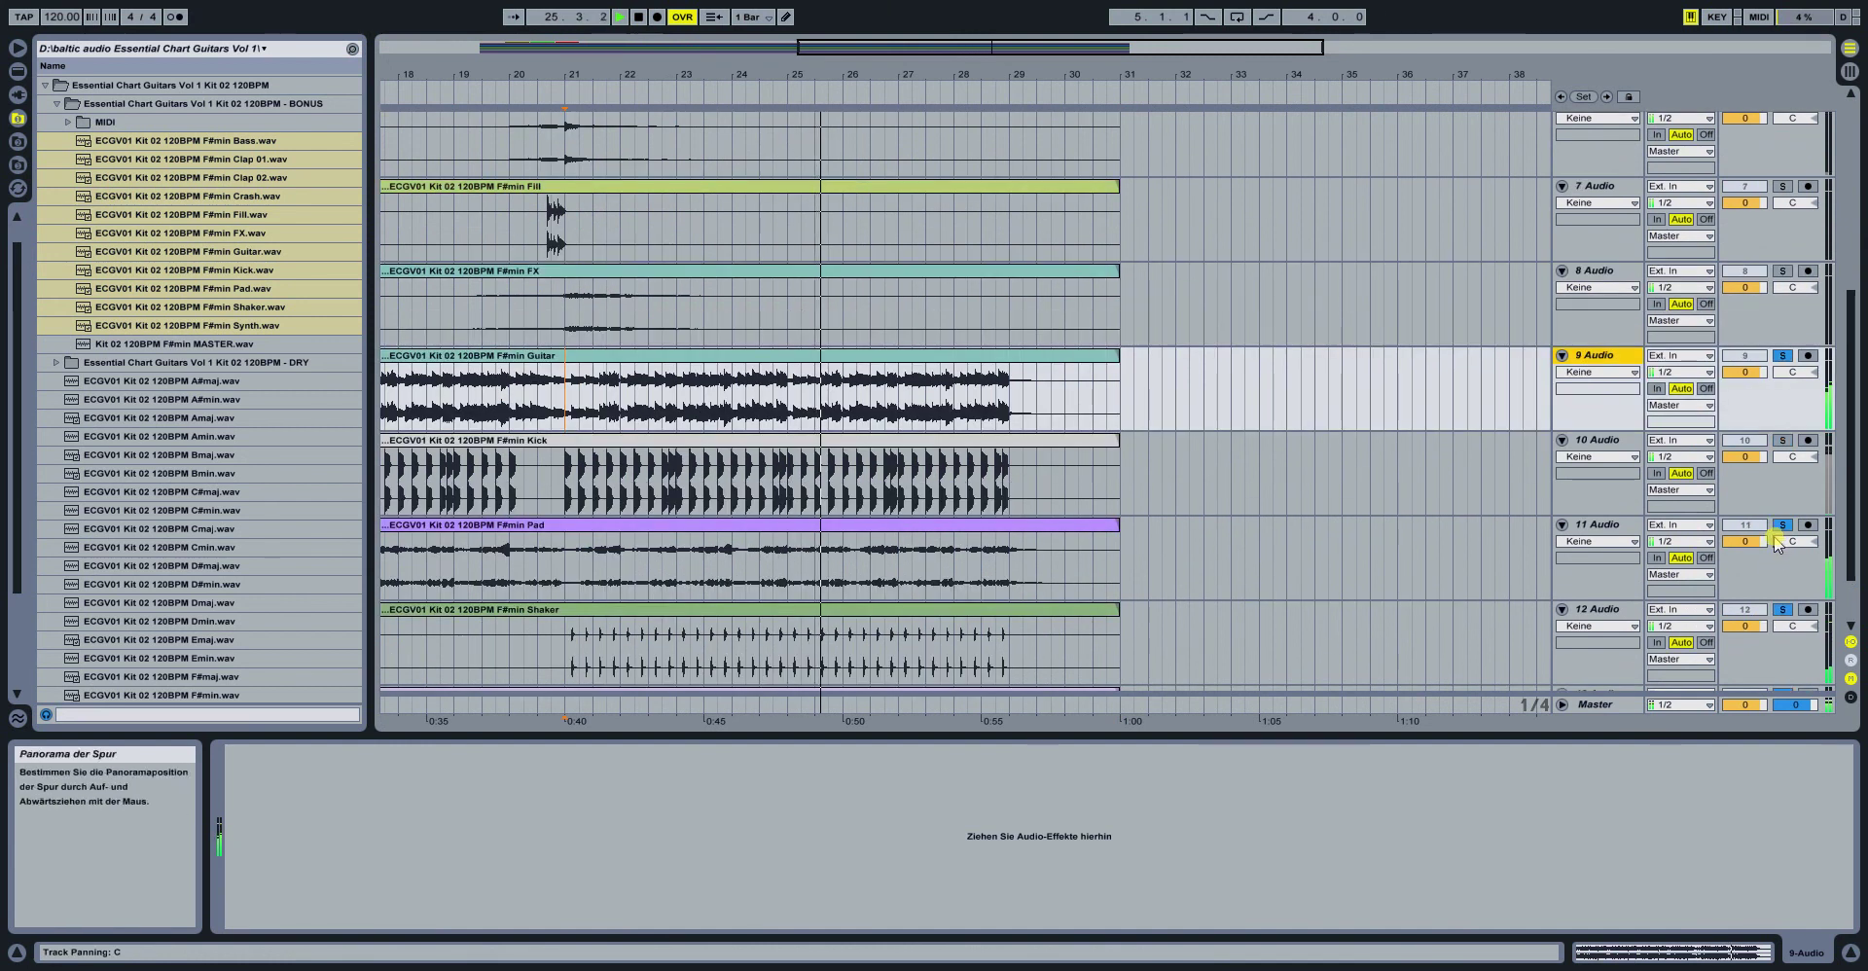
pyautogui.click(1782, 152)
pyautogui.scroll(2, 1784, 153)
pyautogui.click(1782, 224)
pyautogui.click(1783, 189)
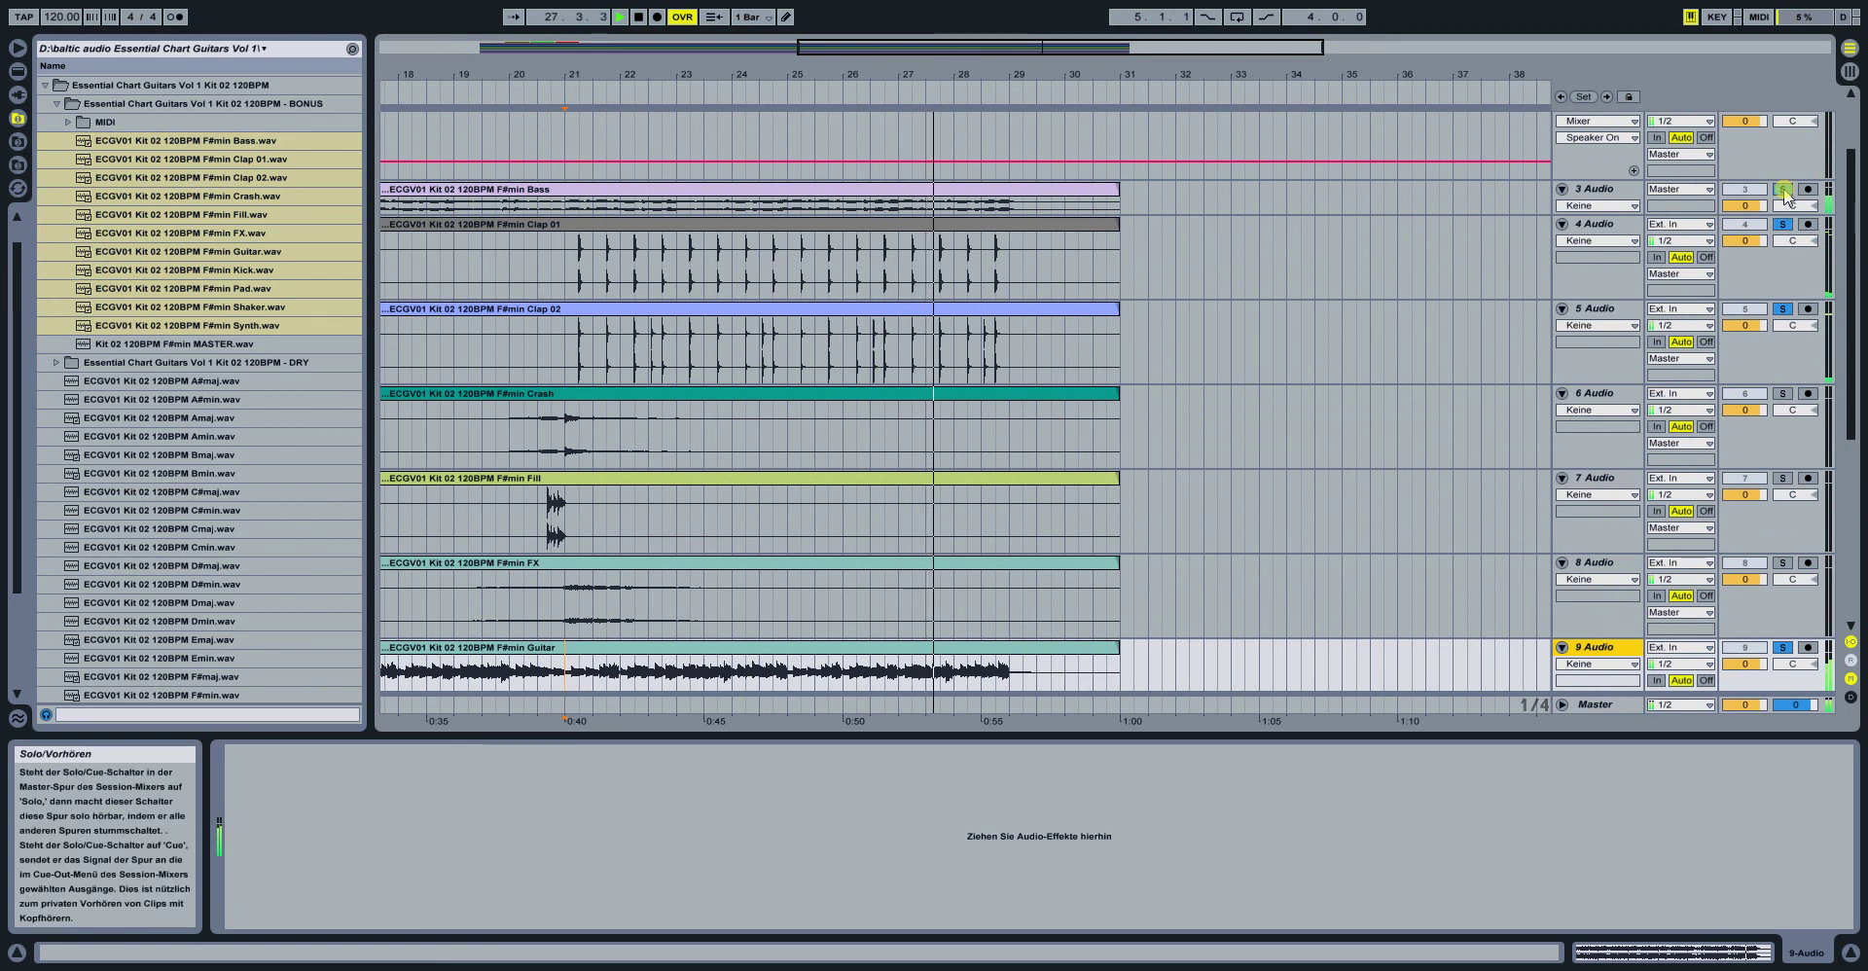
# Clear all track solos and follow the full mix to the end of the stems
pyautogui.scroll(-3, 1653, 253)
pyautogui.moveTo(1063, 71); pyautogui.dragTo(1059, 504)
pyautogui.scroll(3, 1063, 337)
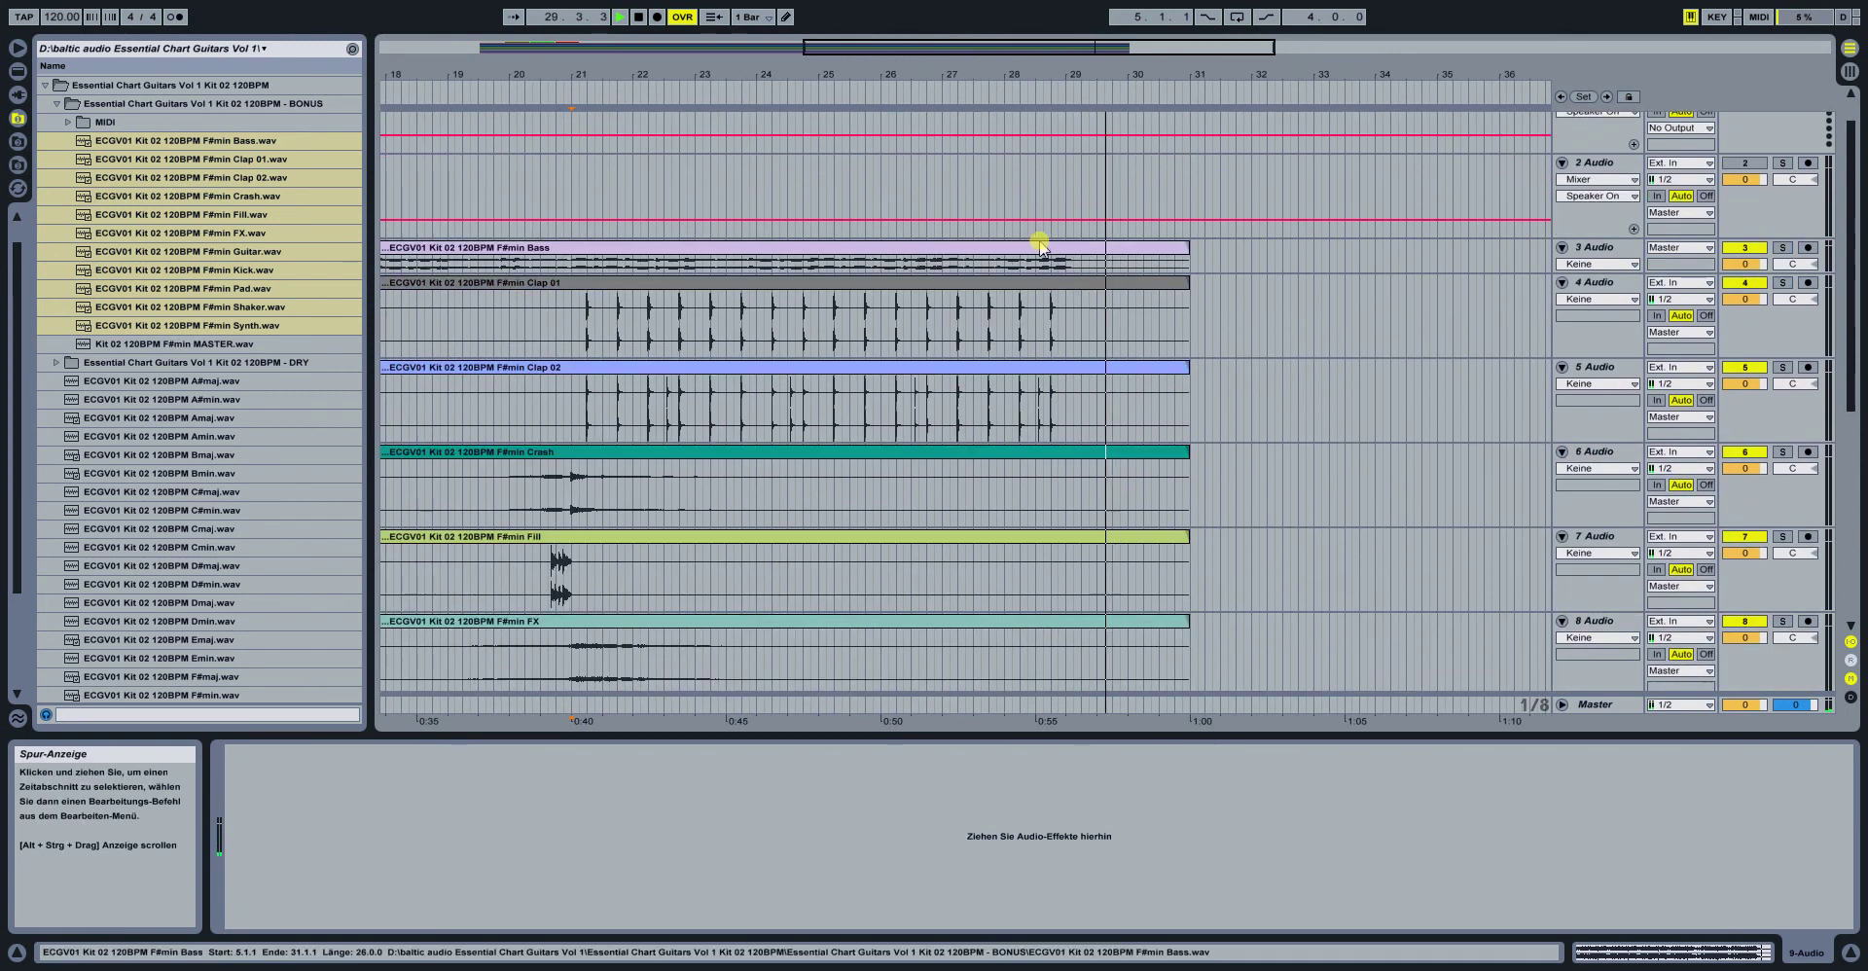
# Select bars 25 to 29 of the Bass stem and loop that section during playback
pyautogui.click(826, 269)
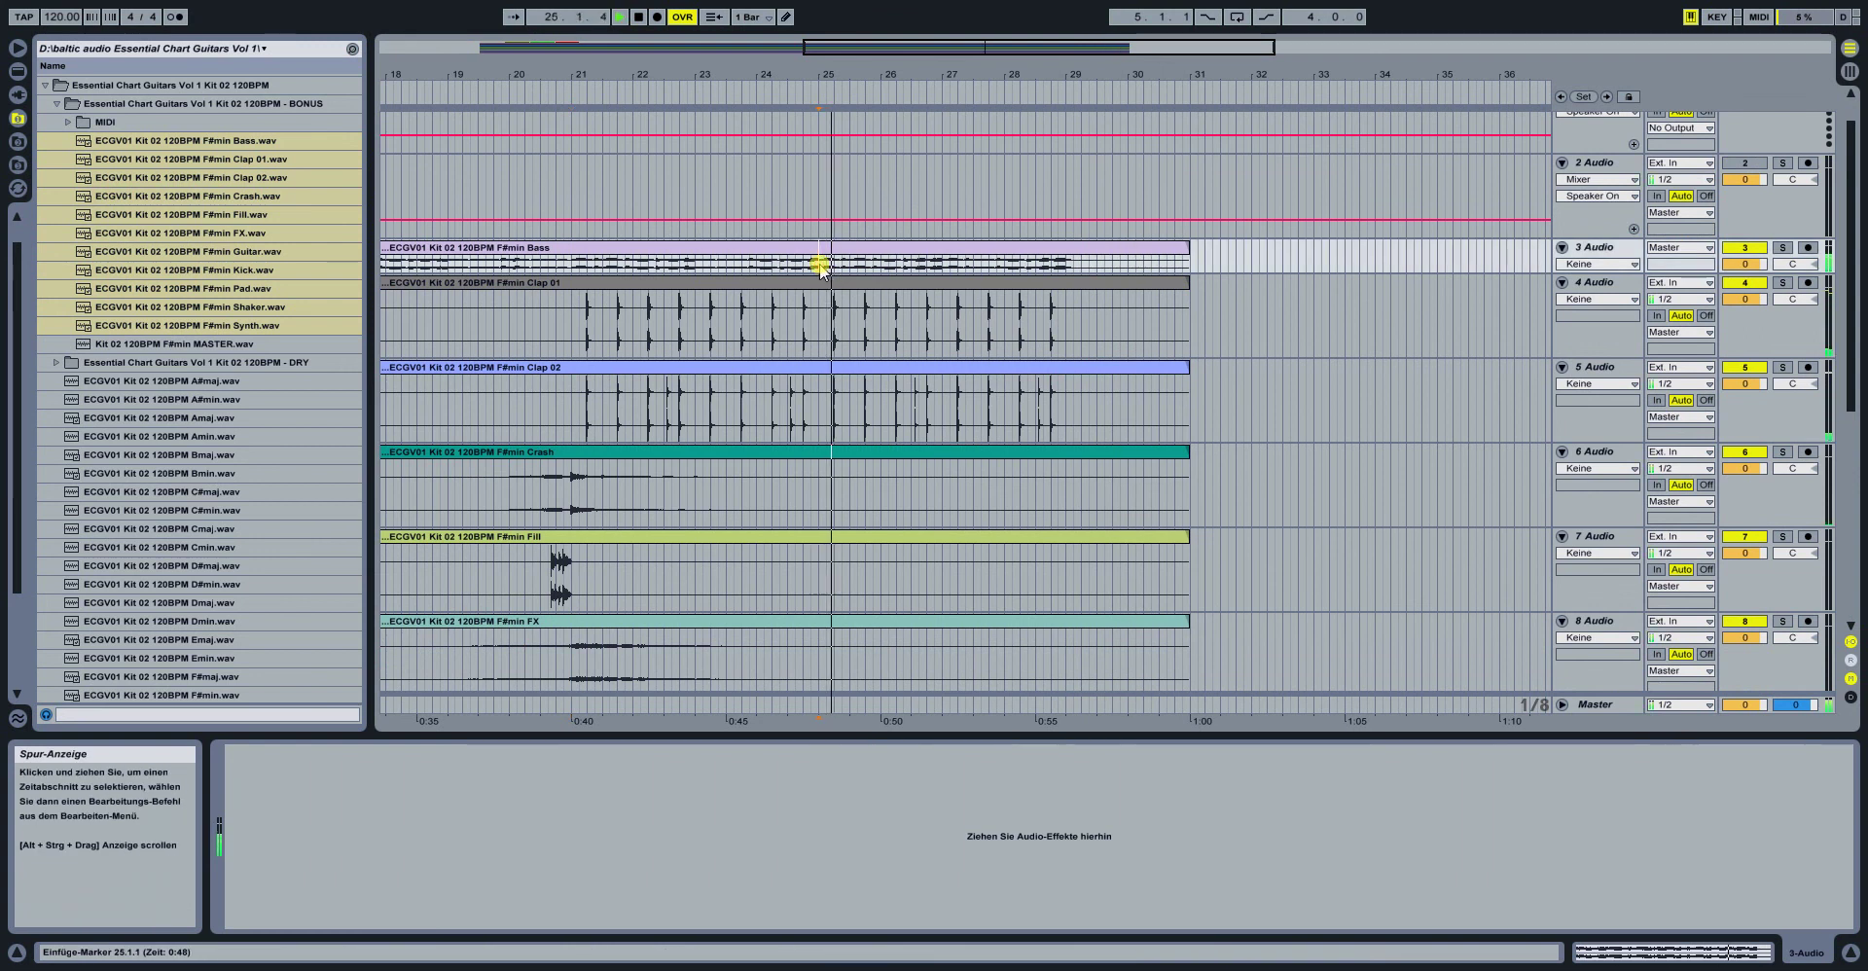
pyautogui.moveTo(826, 270); pyautogui.dragTo(1085, 270)
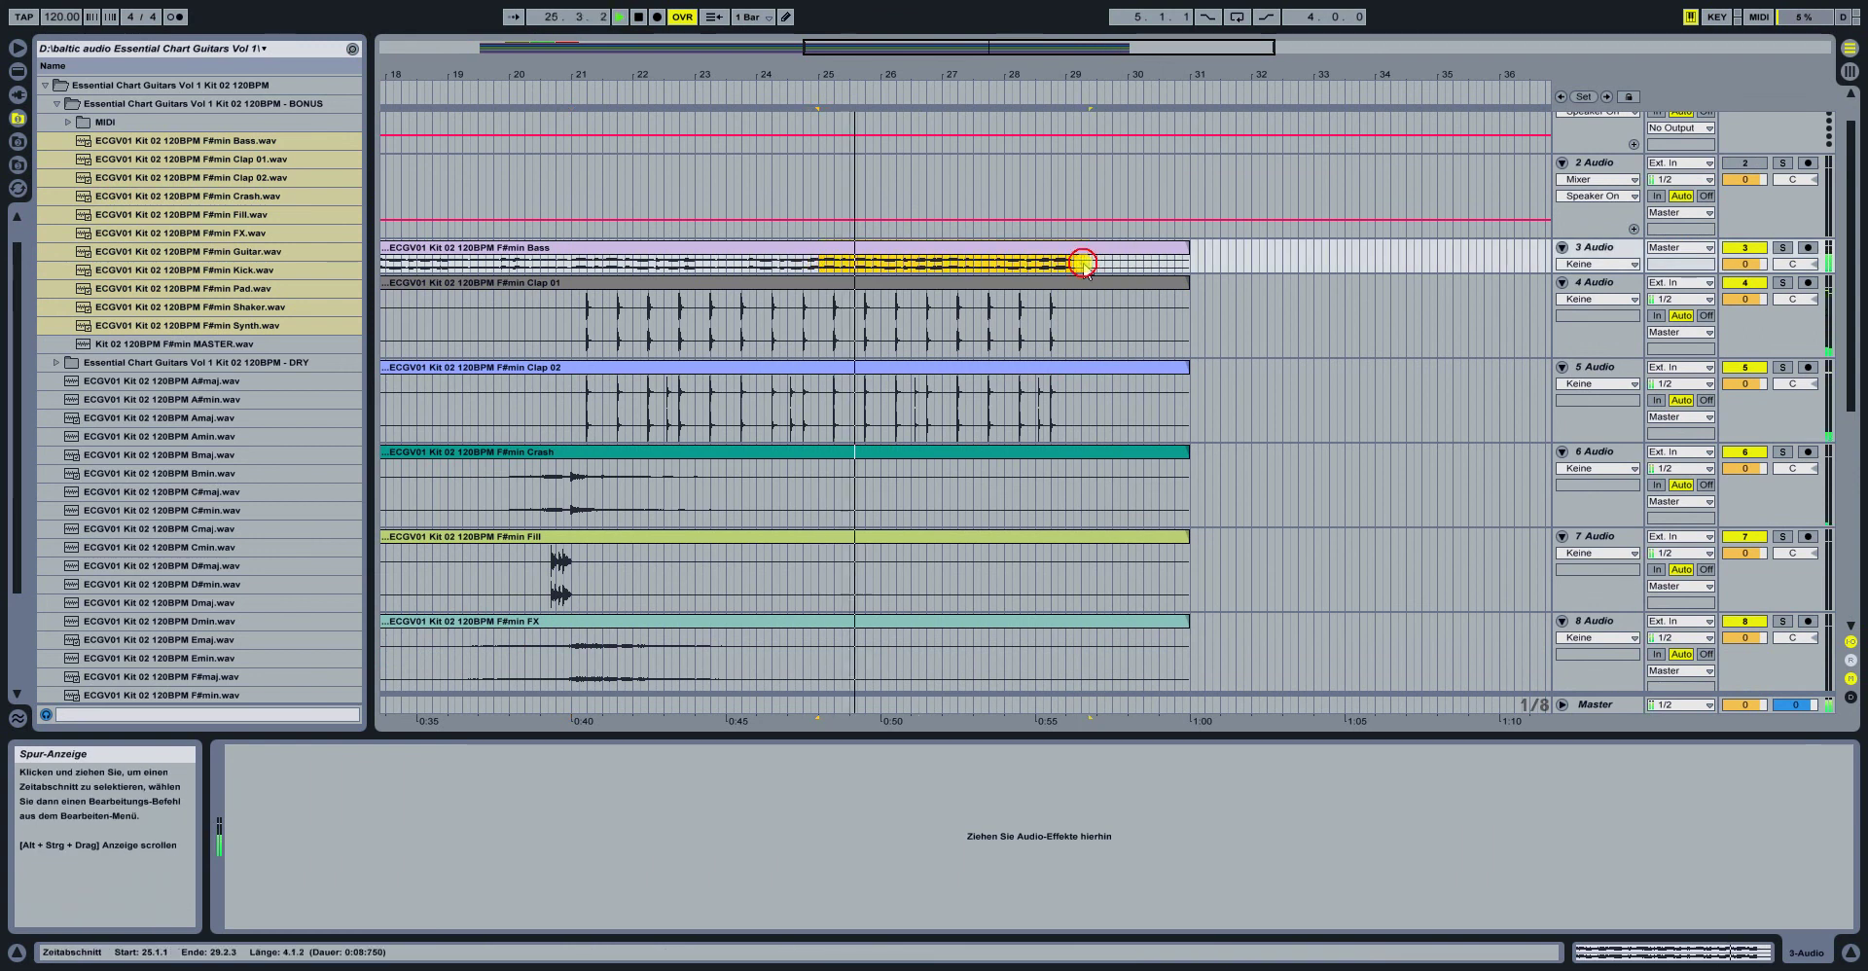
pyautogui.rightClick(1054, 266)
pyautogui.click(1097, 459)
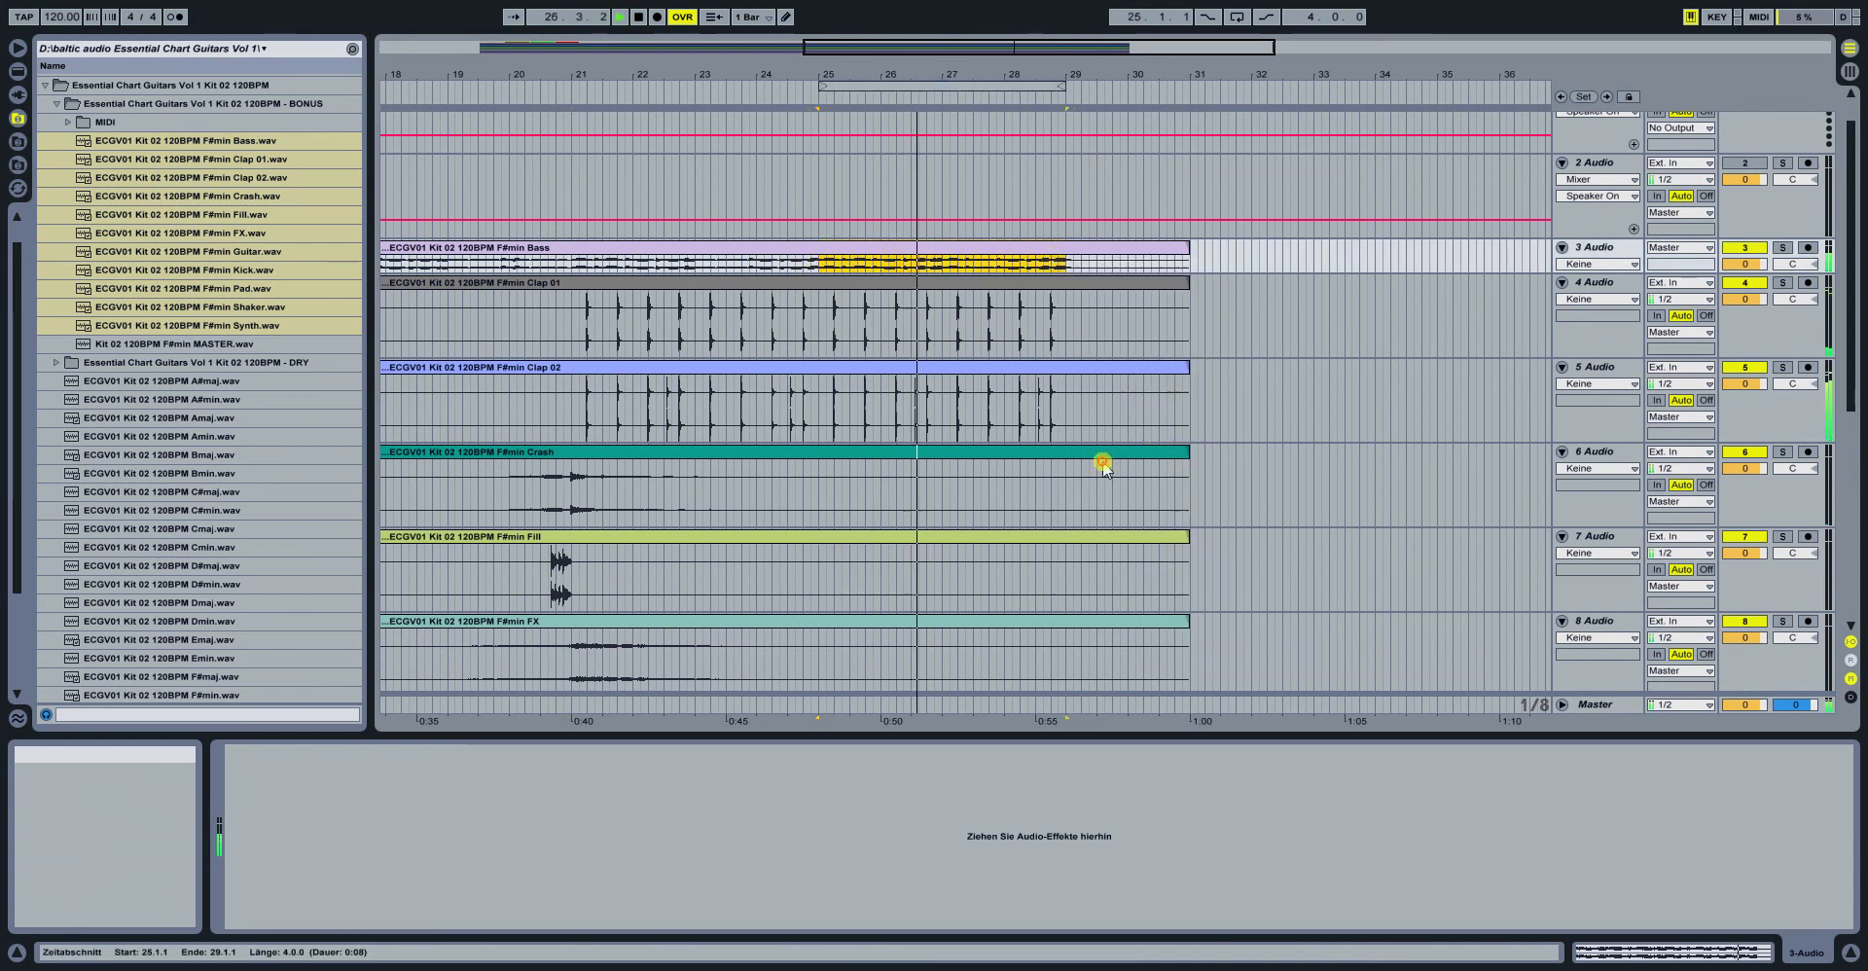
pyautogui.moveTo(1012, 47); pyautogui.dragTo(1012, 107)
pyautogui.scroll(-5, 1025, 542)
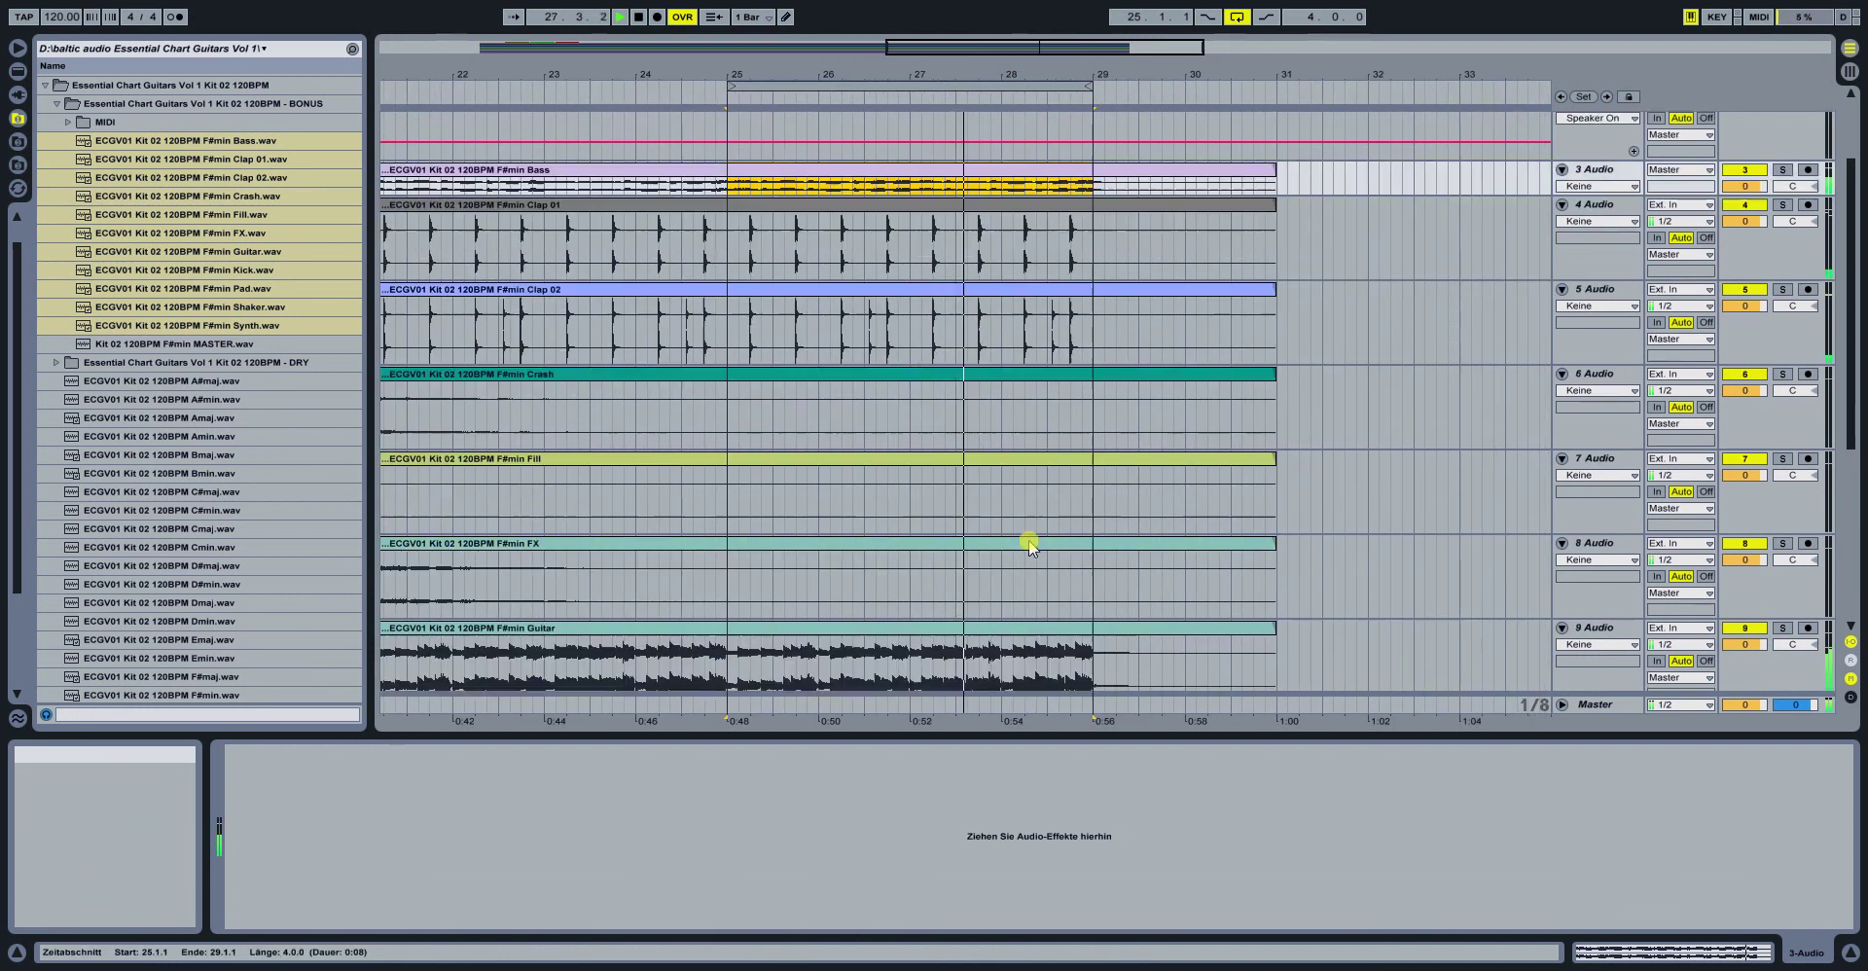
# Turn off looping and continue playback from 28.3.1 on the FX stem's track
pyautogui.click(1087, 476)
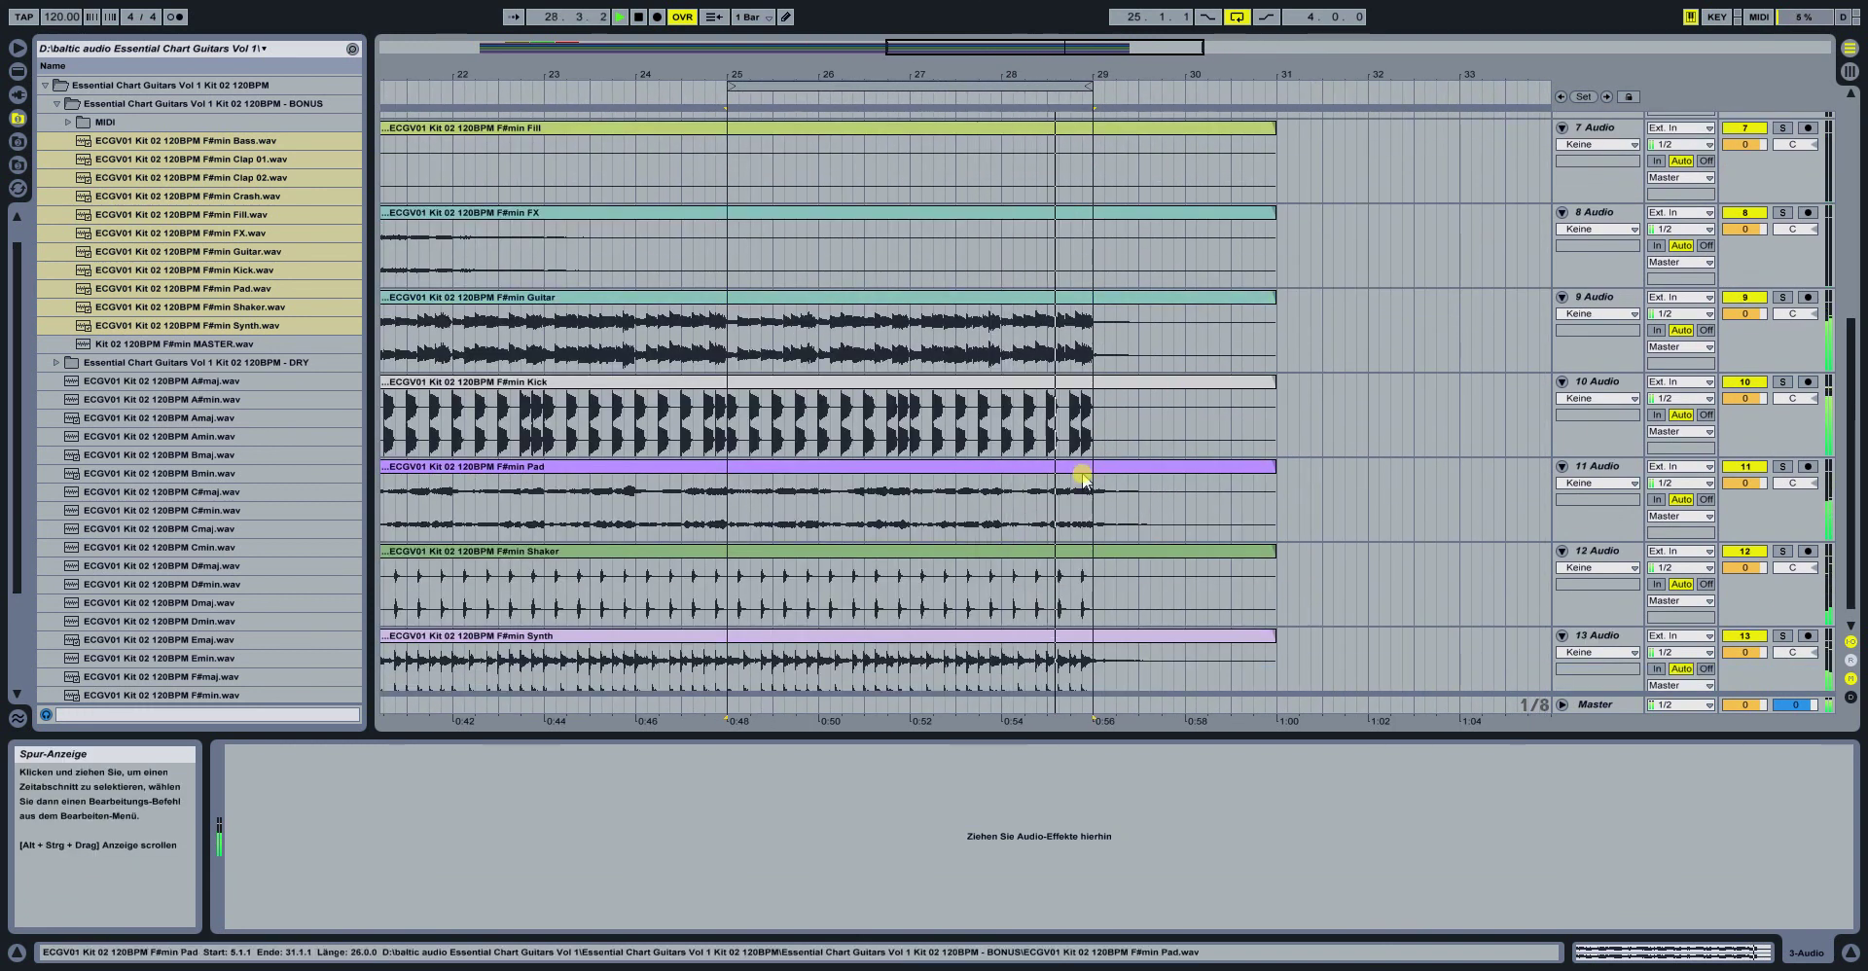
pyautogui.click(1237, 17)
pyautogui.click(1046, 253)
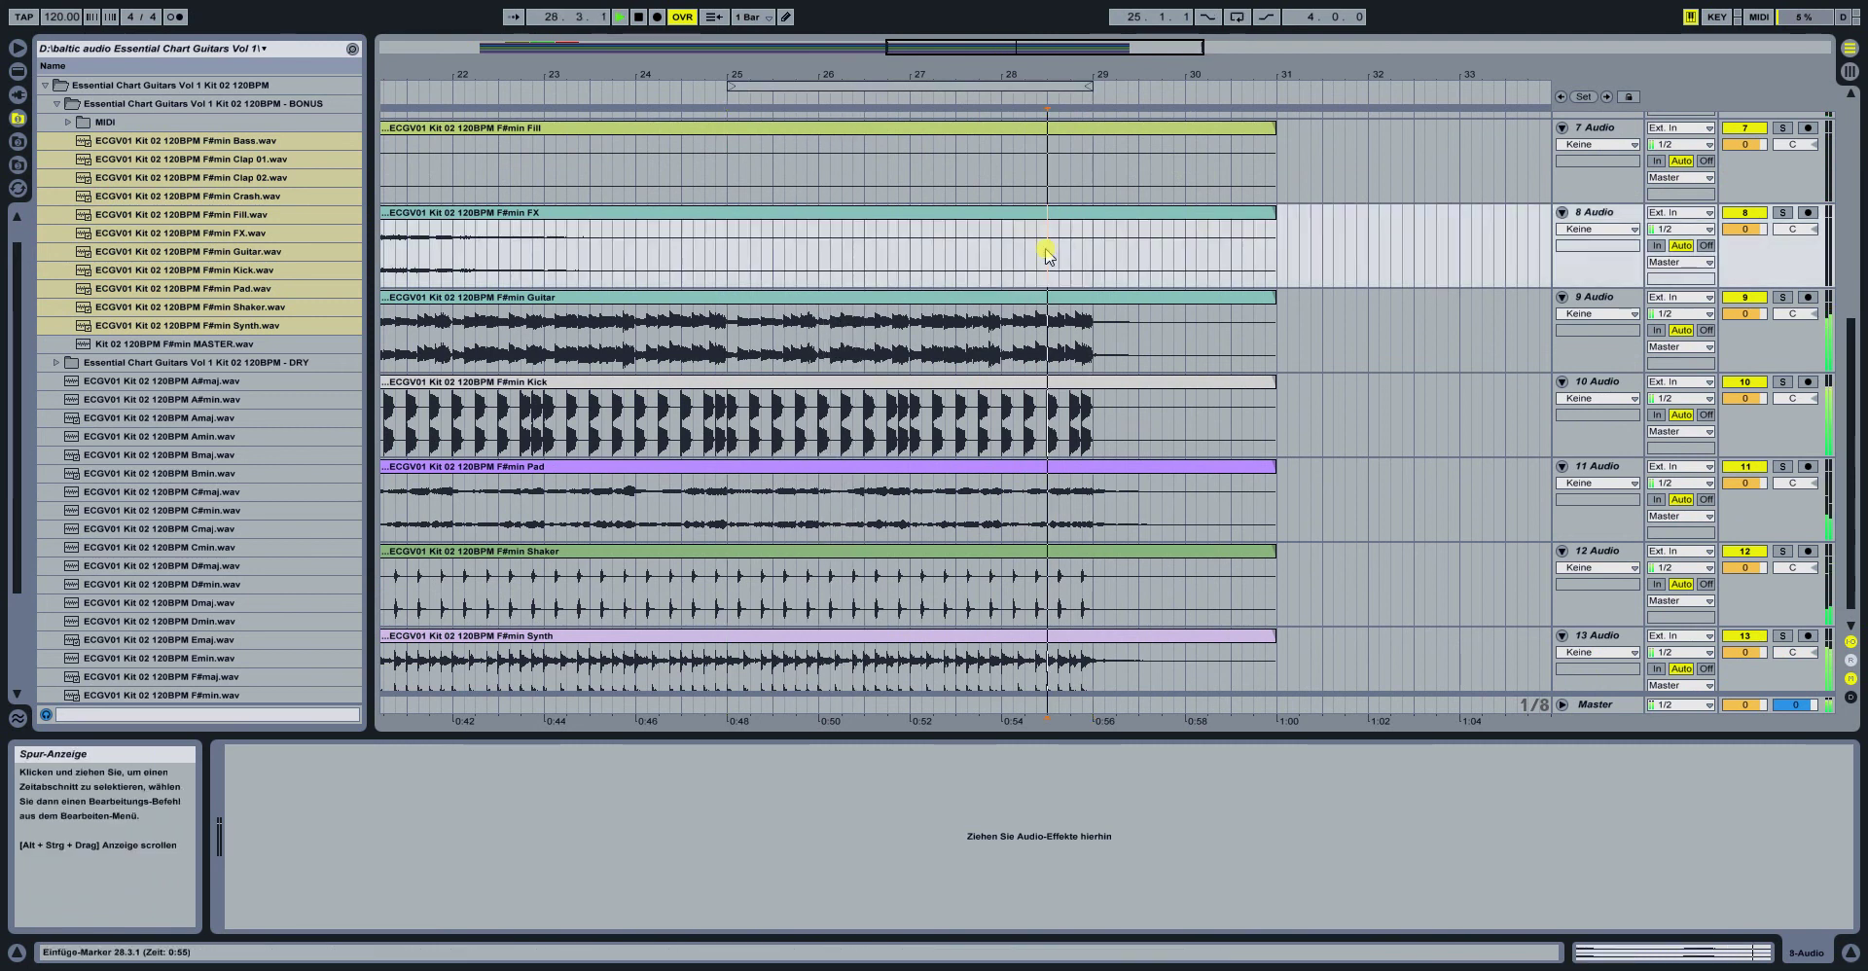